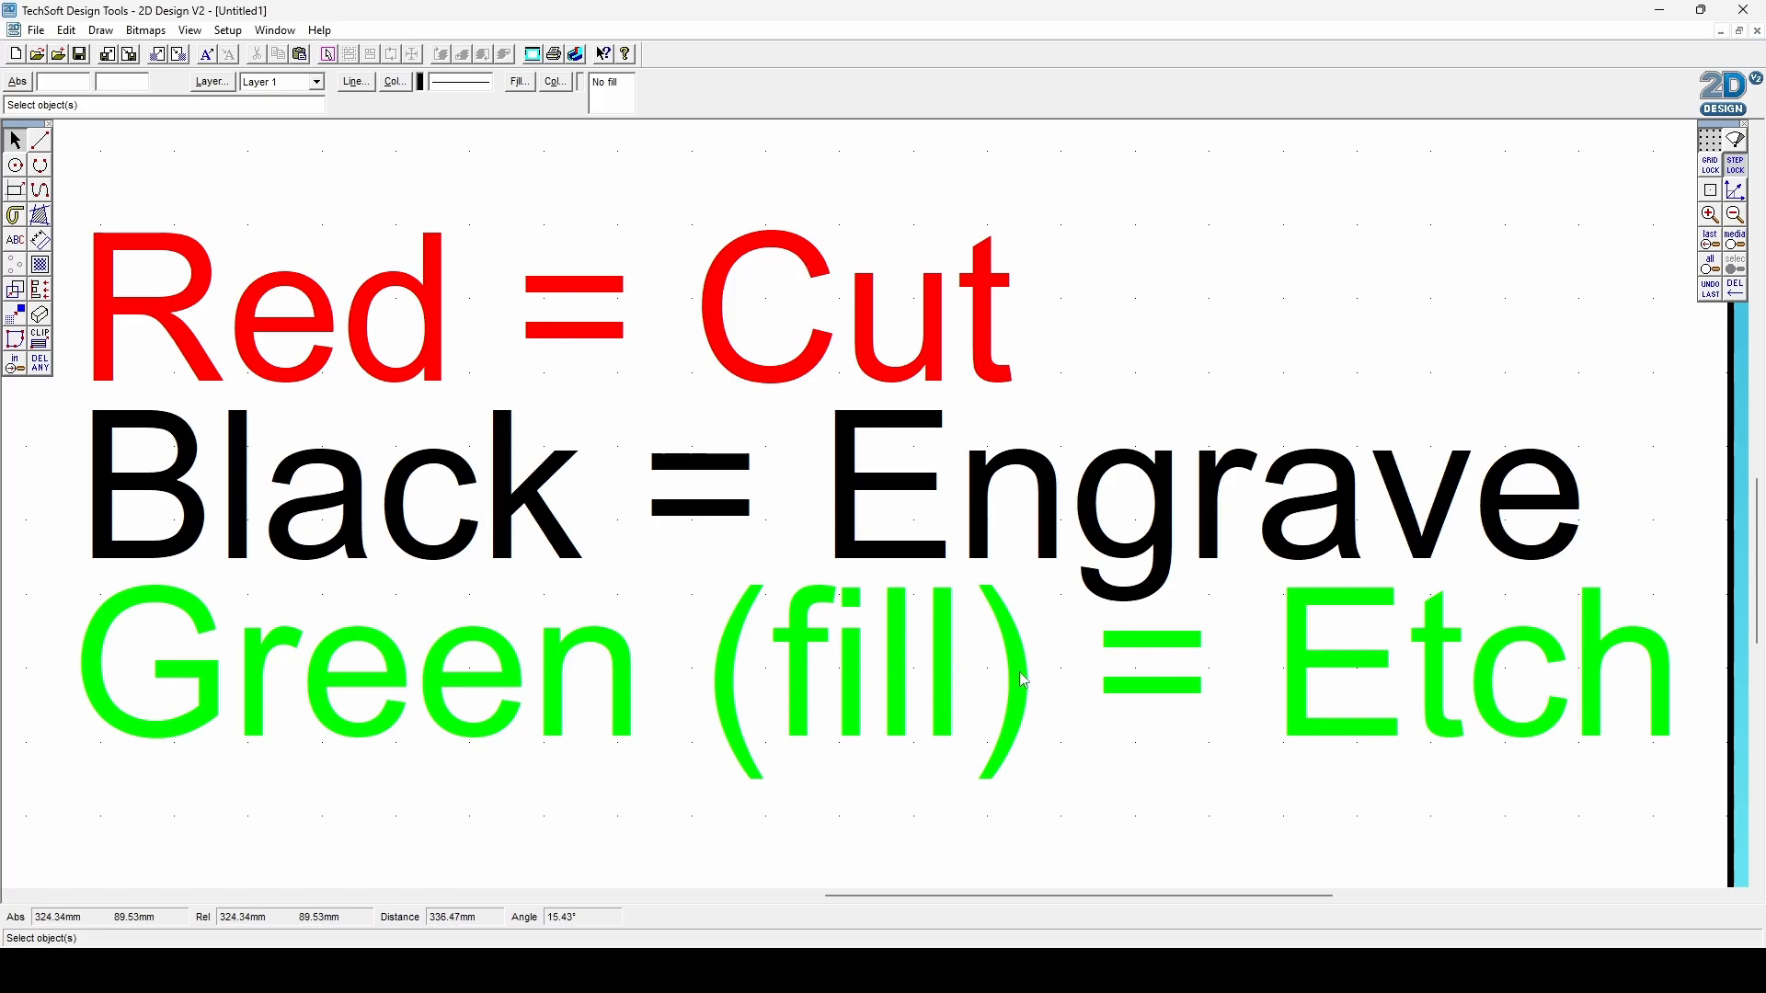
Move the three-line Red, Black and Green laser colour key off the page into the empty area on its right.
click(1712, 241)
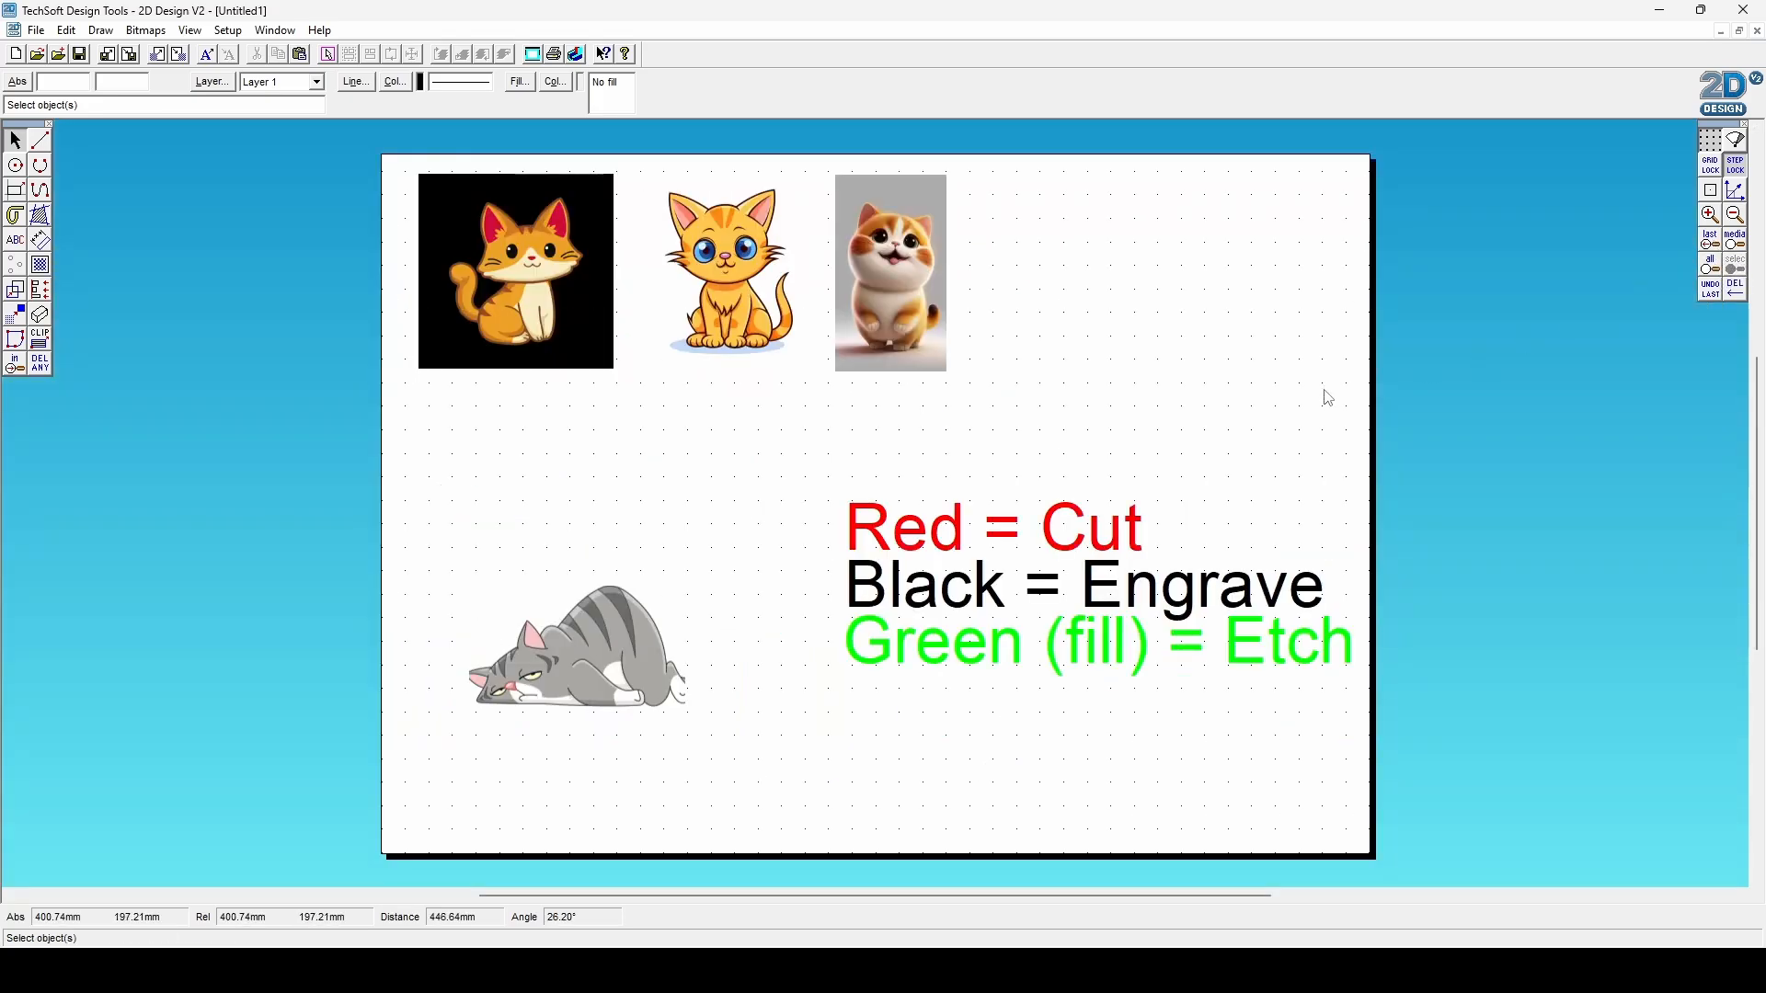
drag(1380, 696, 818, 462)
drag(1101, 588, 1666, 383)
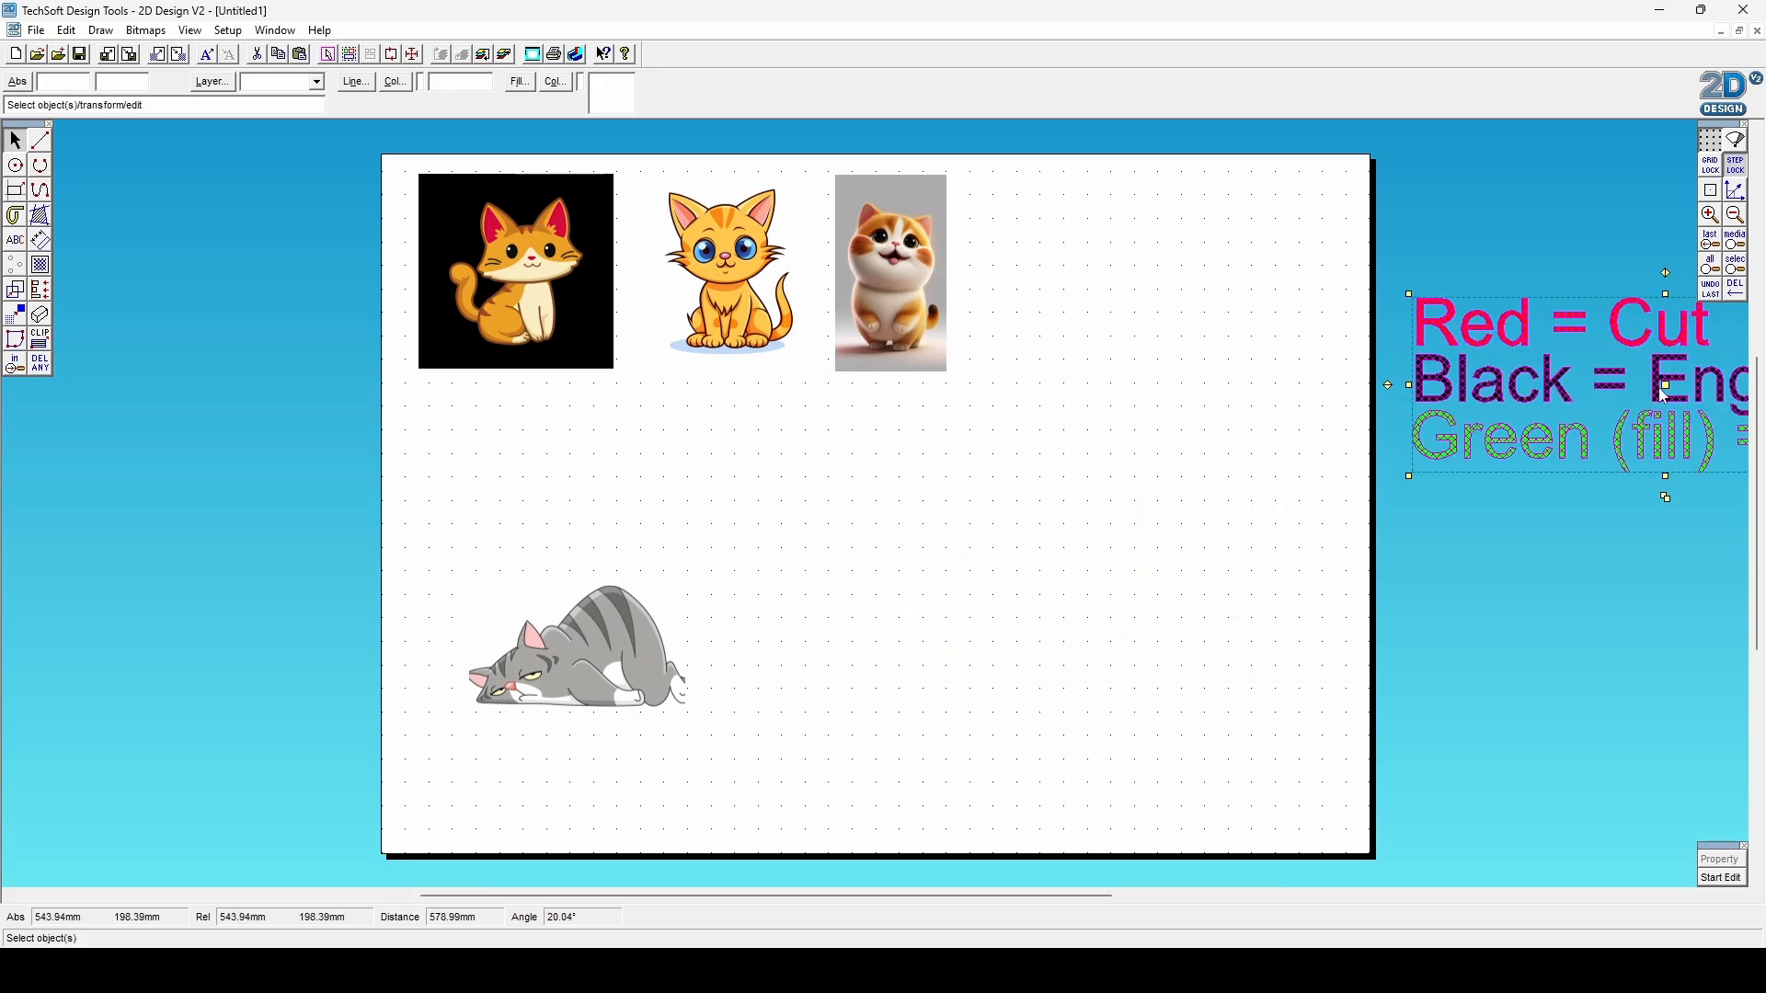
click(1102, 450)
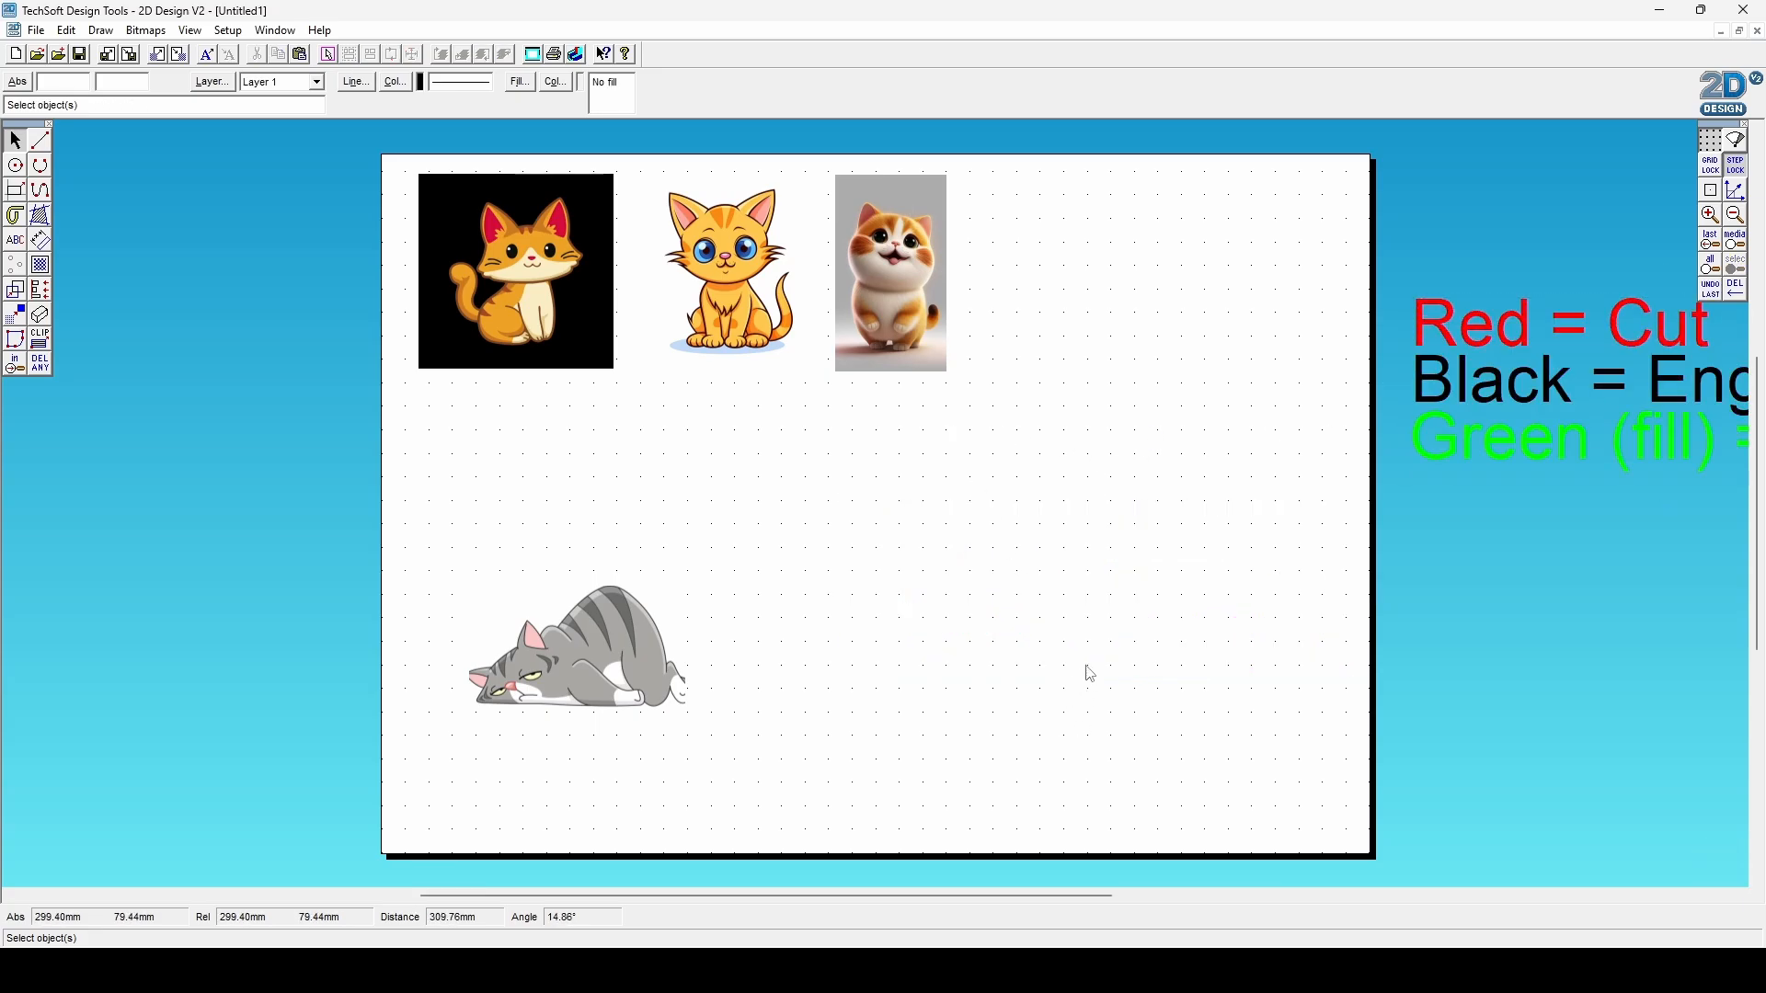
Examine the row of three cat images near the upper edge of the page close up.
drag(1039, 449, 322, 155)
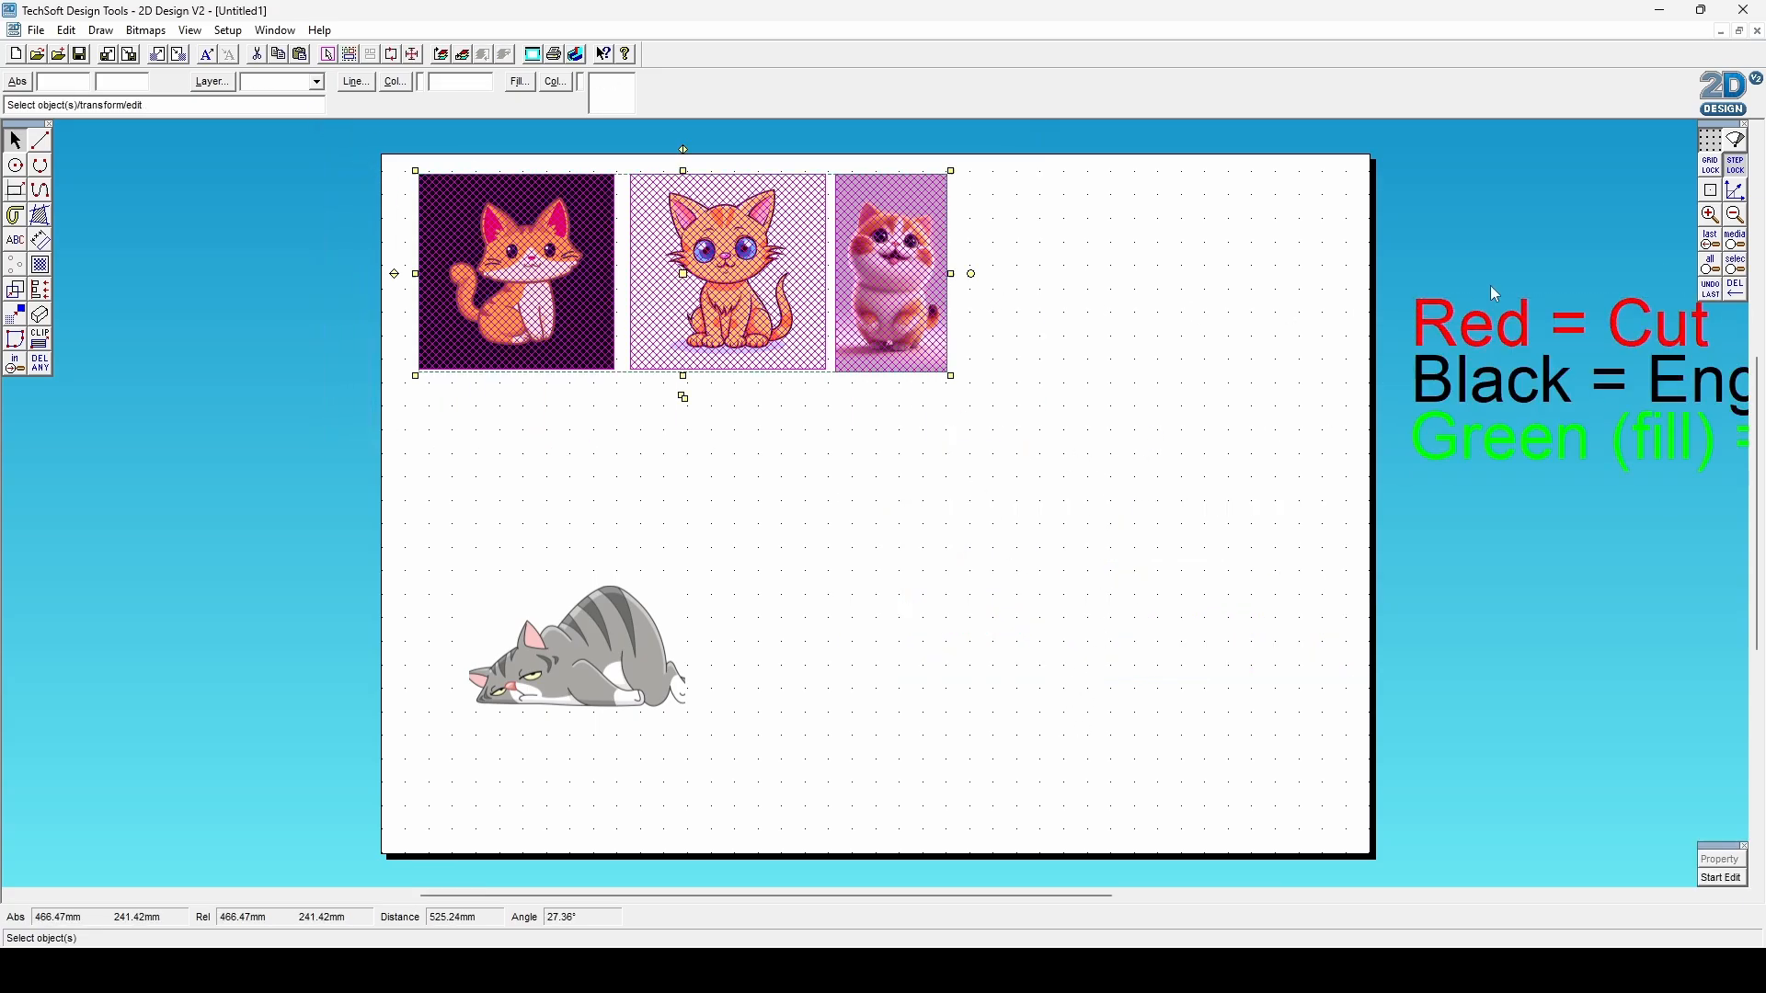
click(1735, 267)
click(1736, 214)
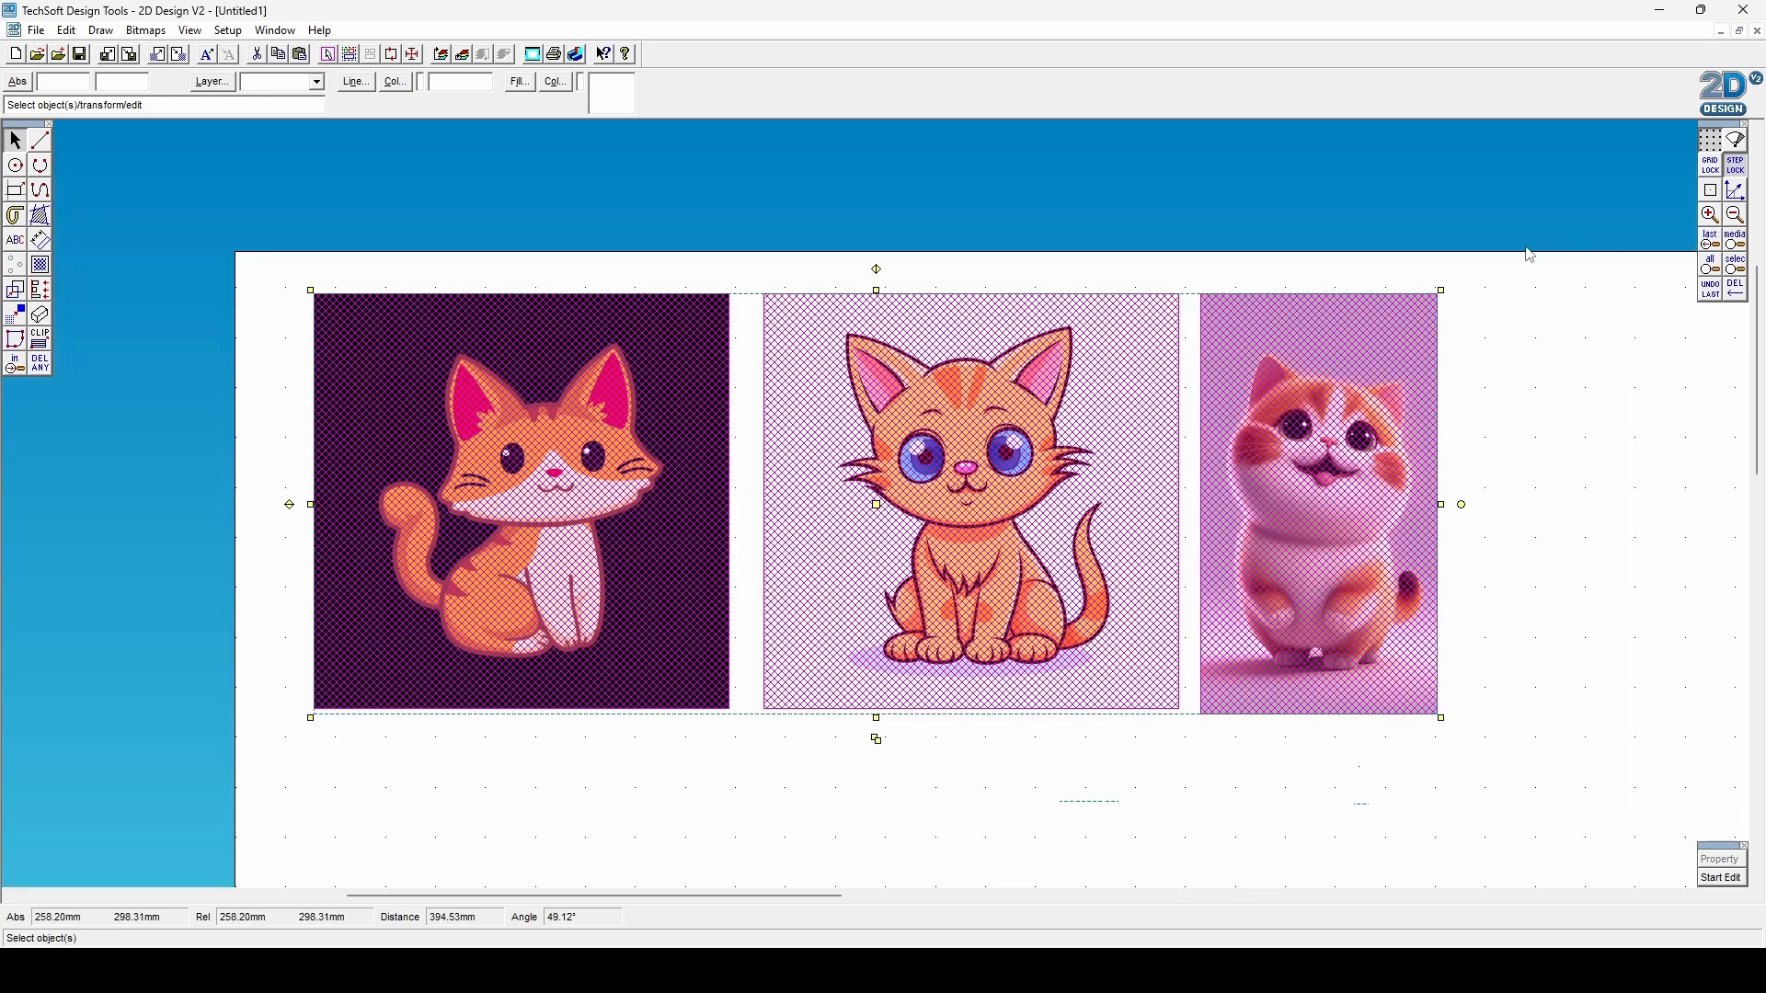
click(1531, 260)
scroll(1522, 286, down, 1)
scroll(1522, 287, up, 1)
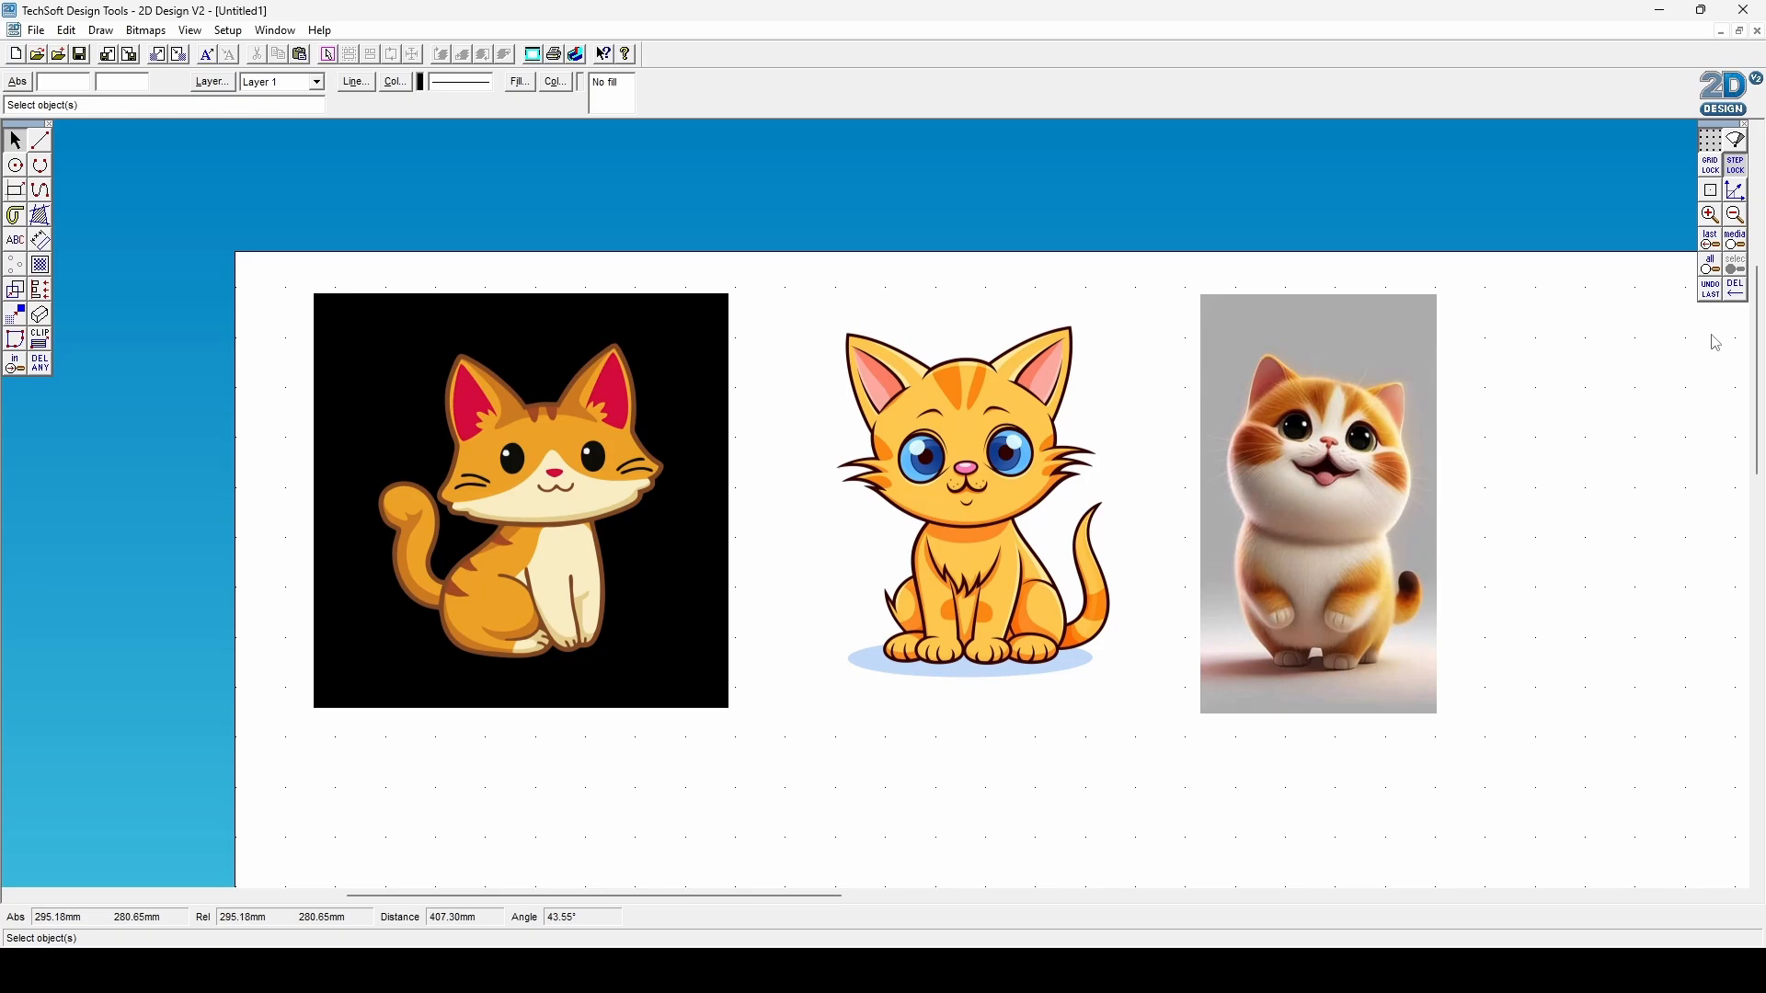
scroll(1759, 358, down, 1)
scroll(1759, 359, down, 2)
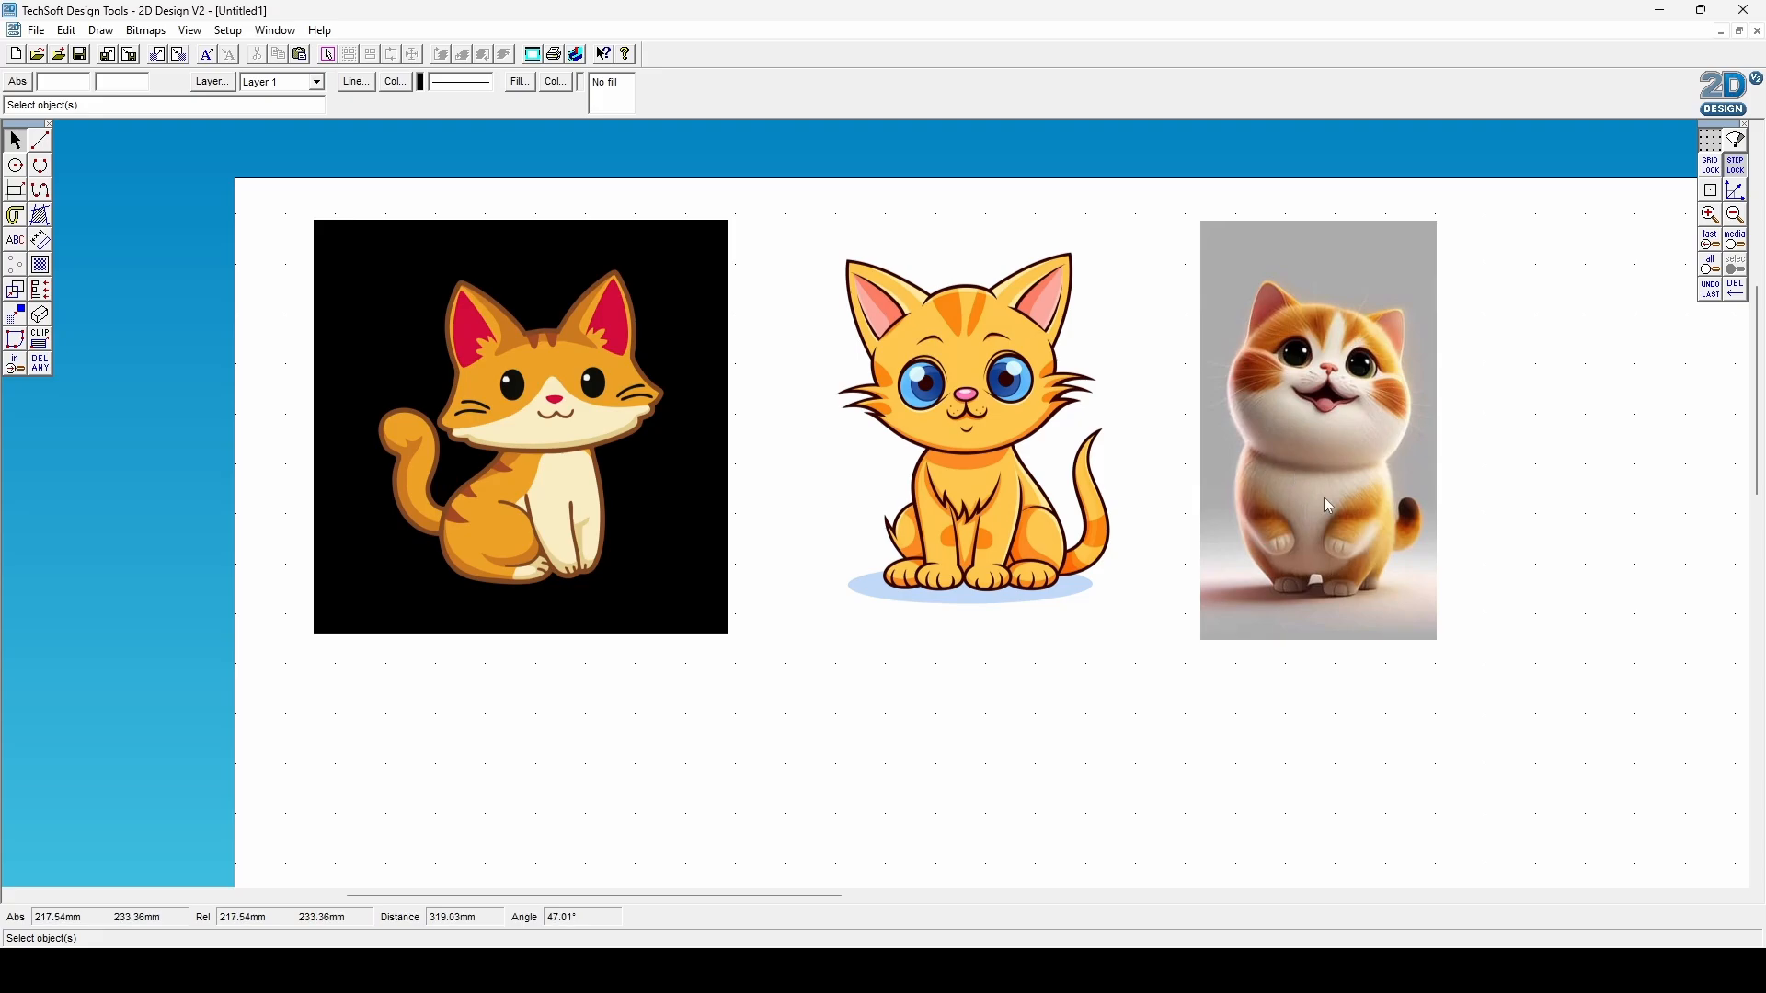
Inspect the grey-background cat image in close-up, and check the extents of the white-background and black-background cat images.
click(1354, 400)
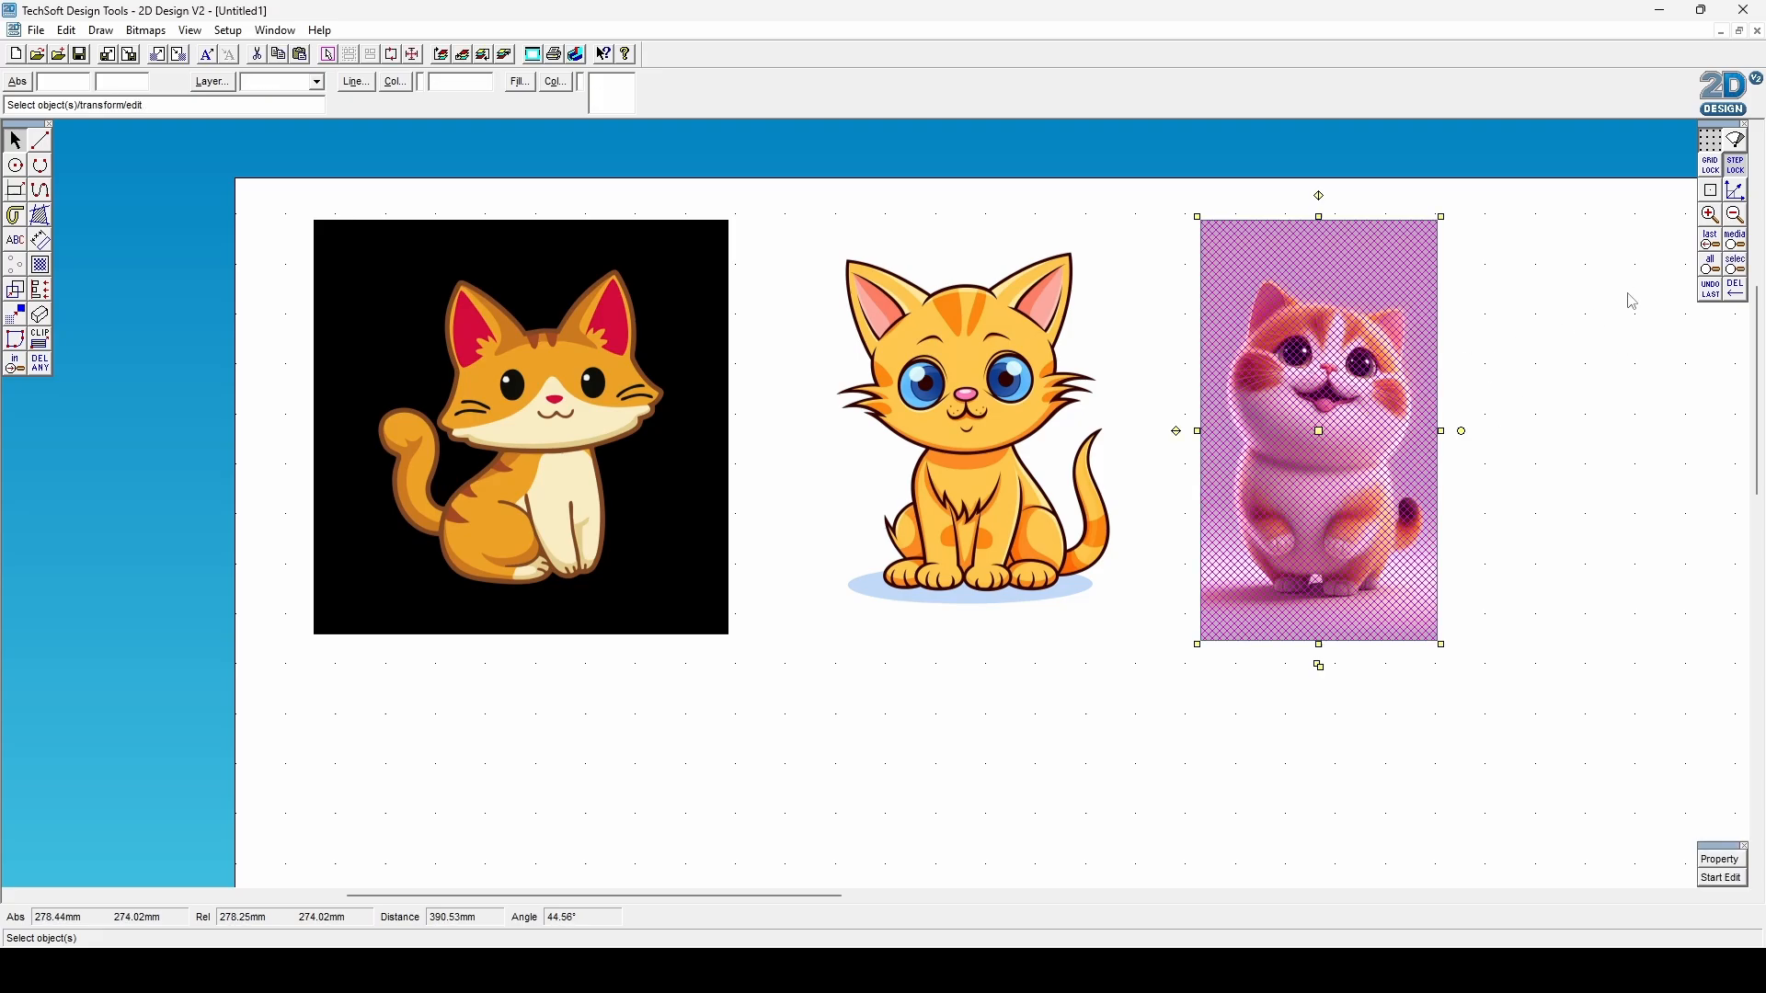
click(1736, 265)
click(1714, 219)
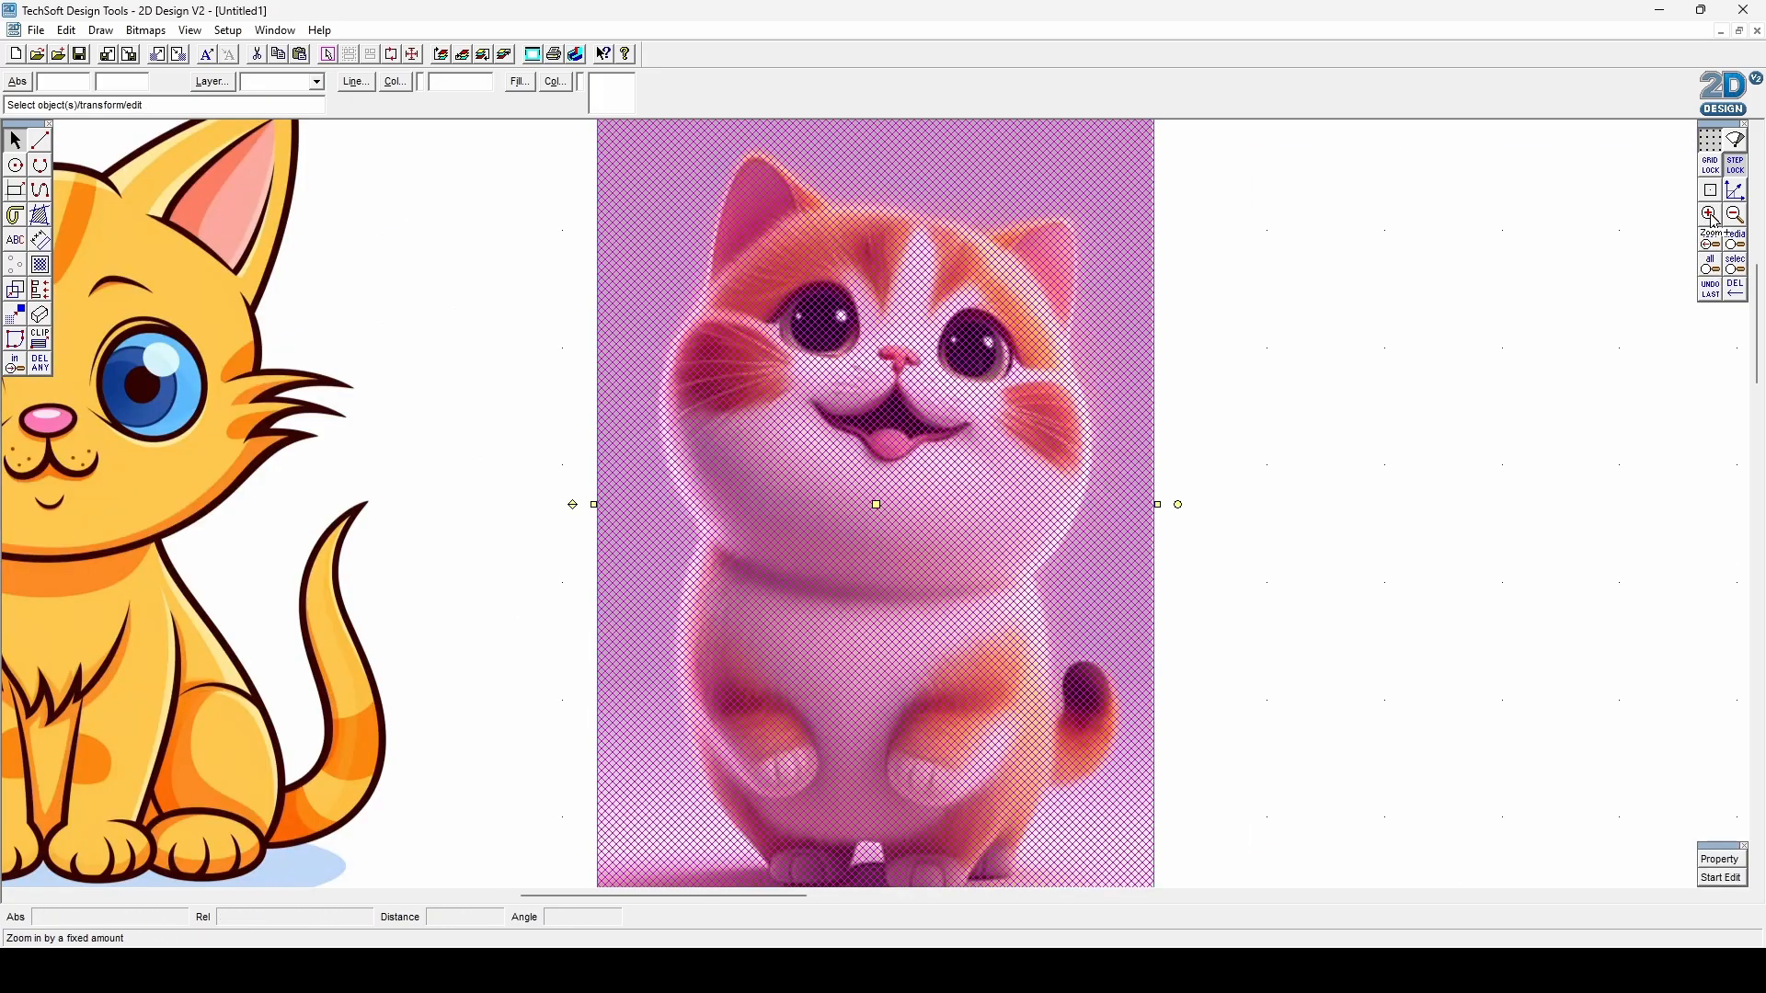
click(1714, 218)
click(1462, 350)
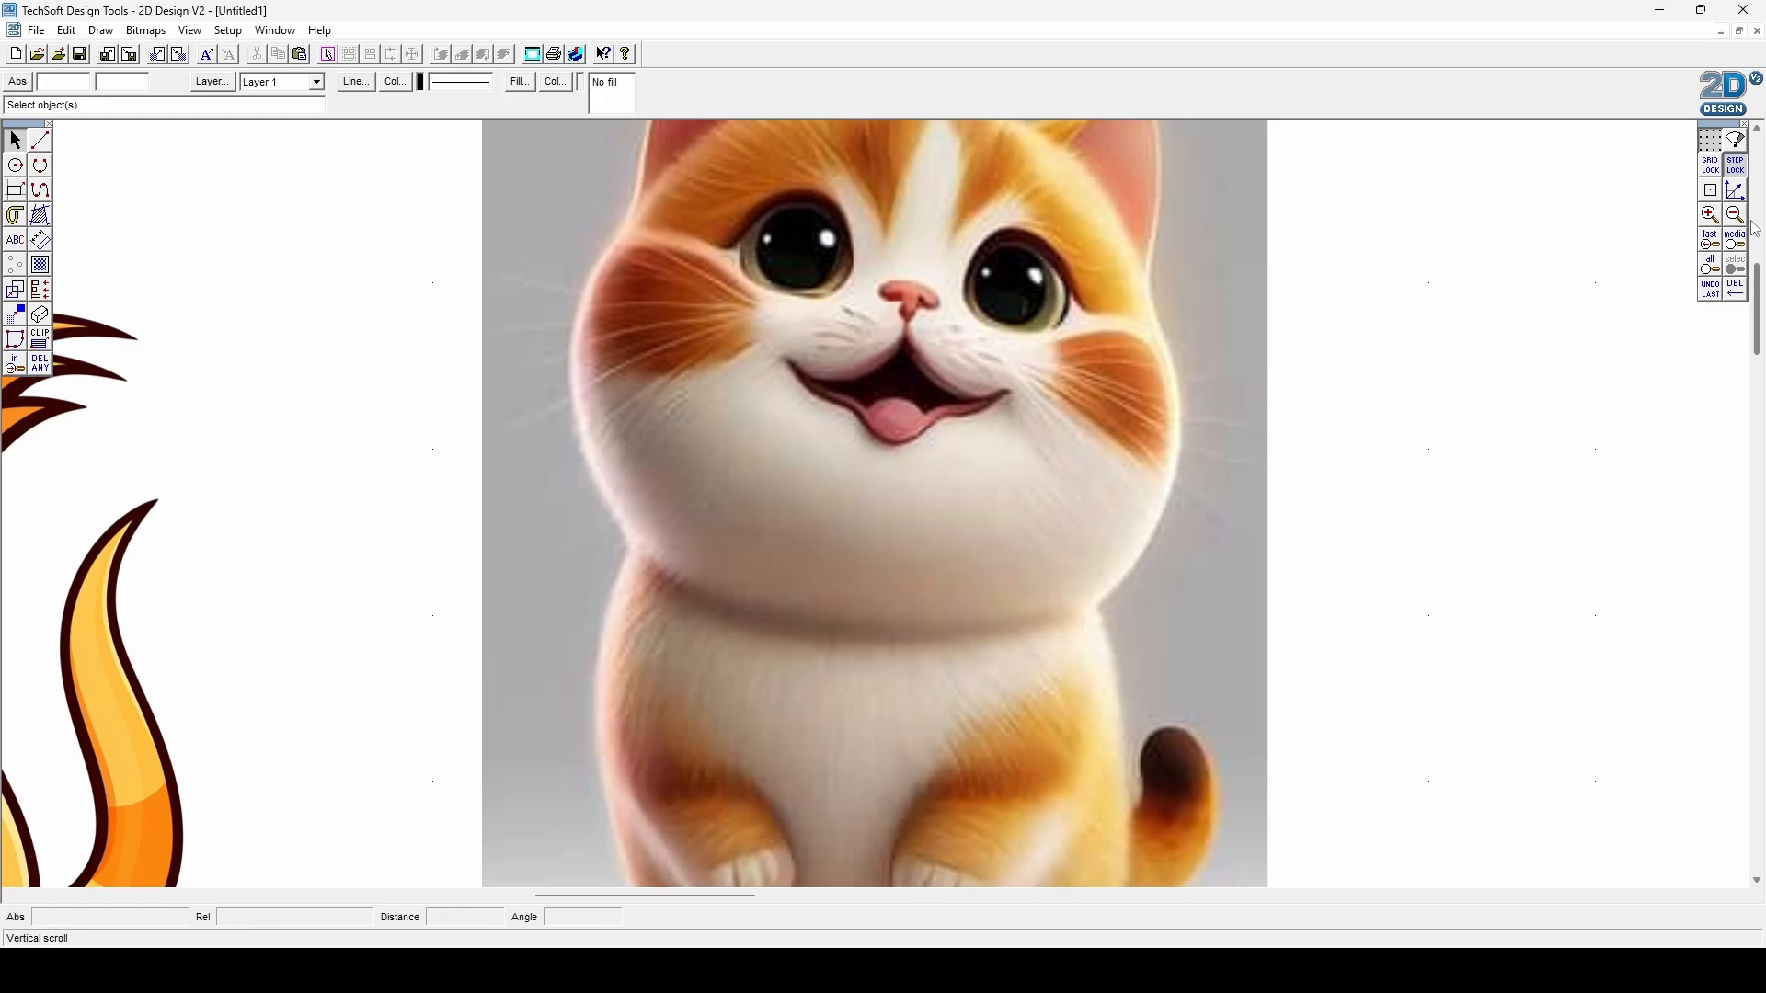
click(1714, 245)
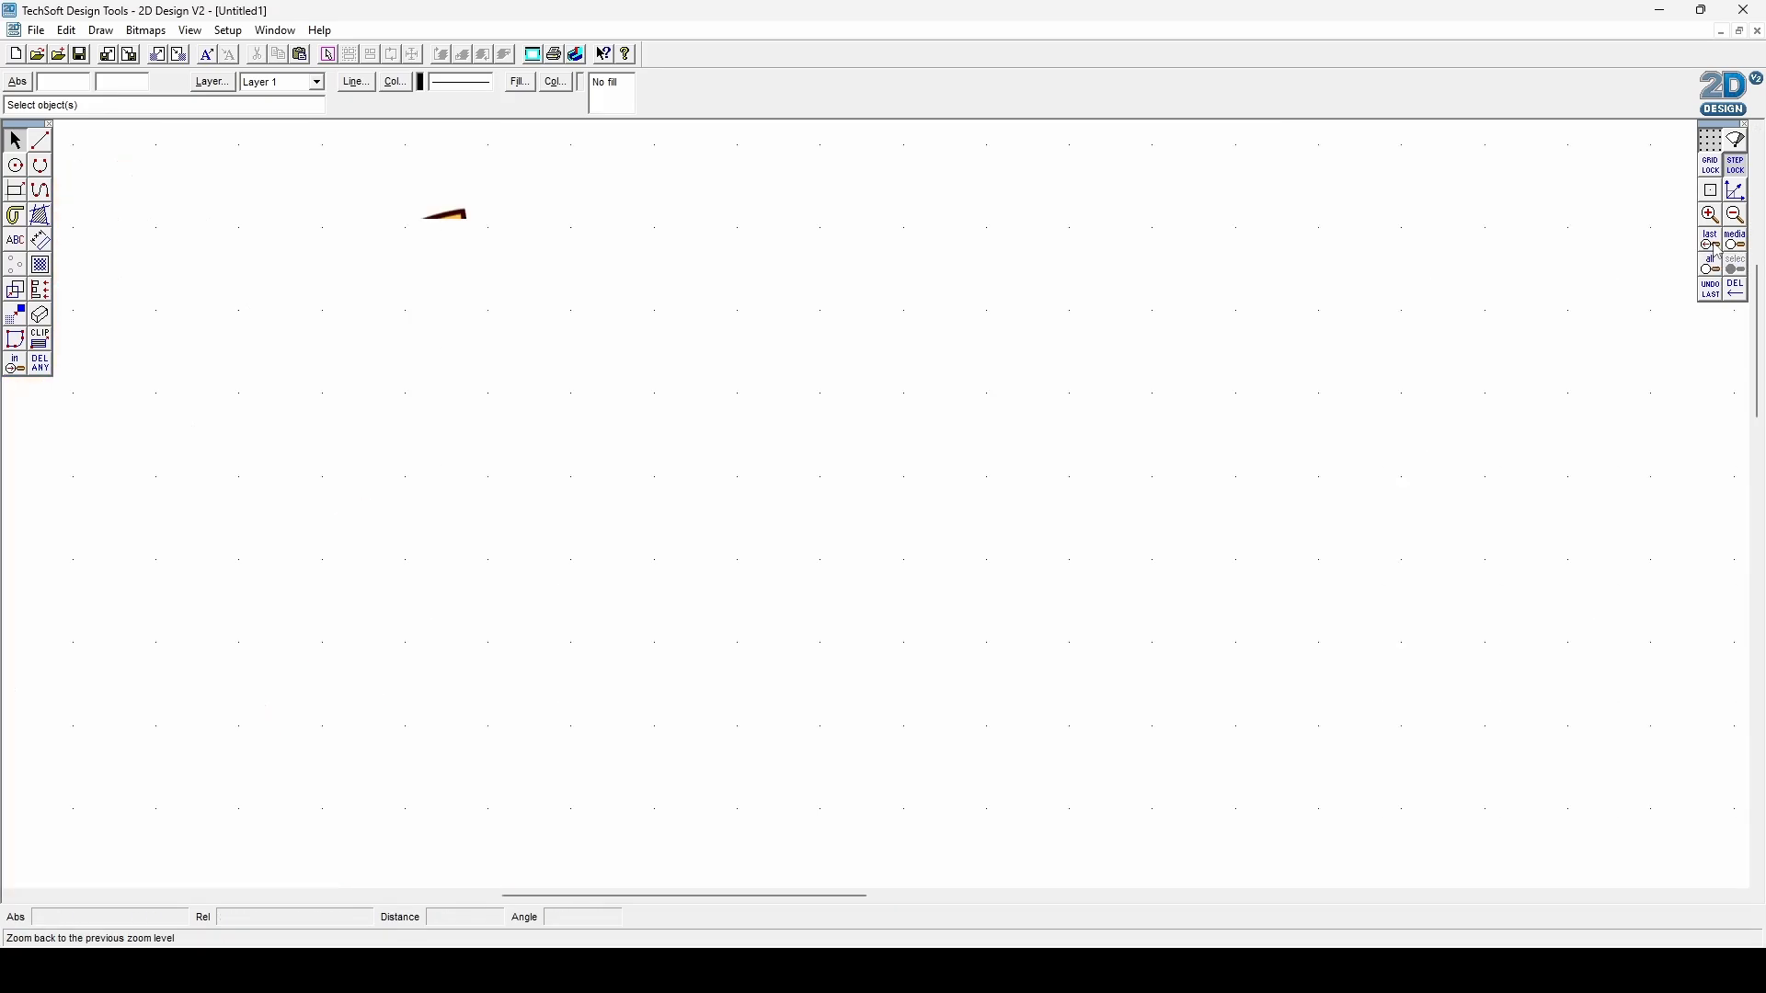
click(1716, 246)
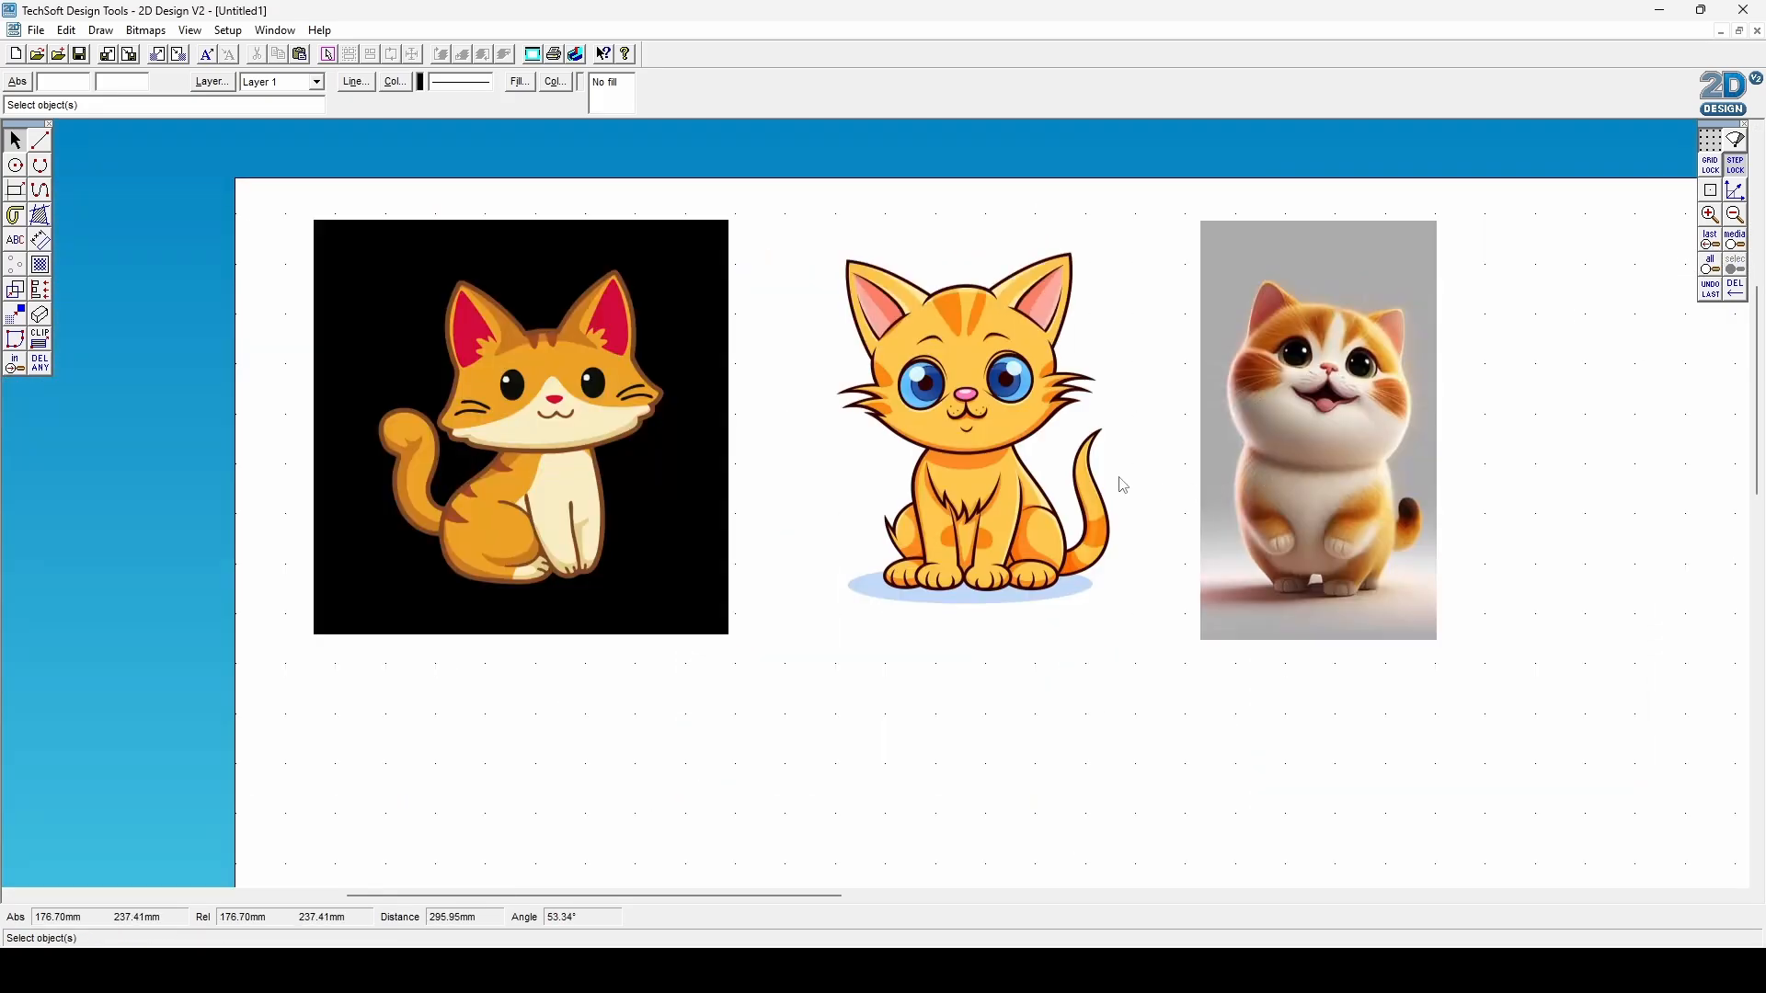
click(984, 456)
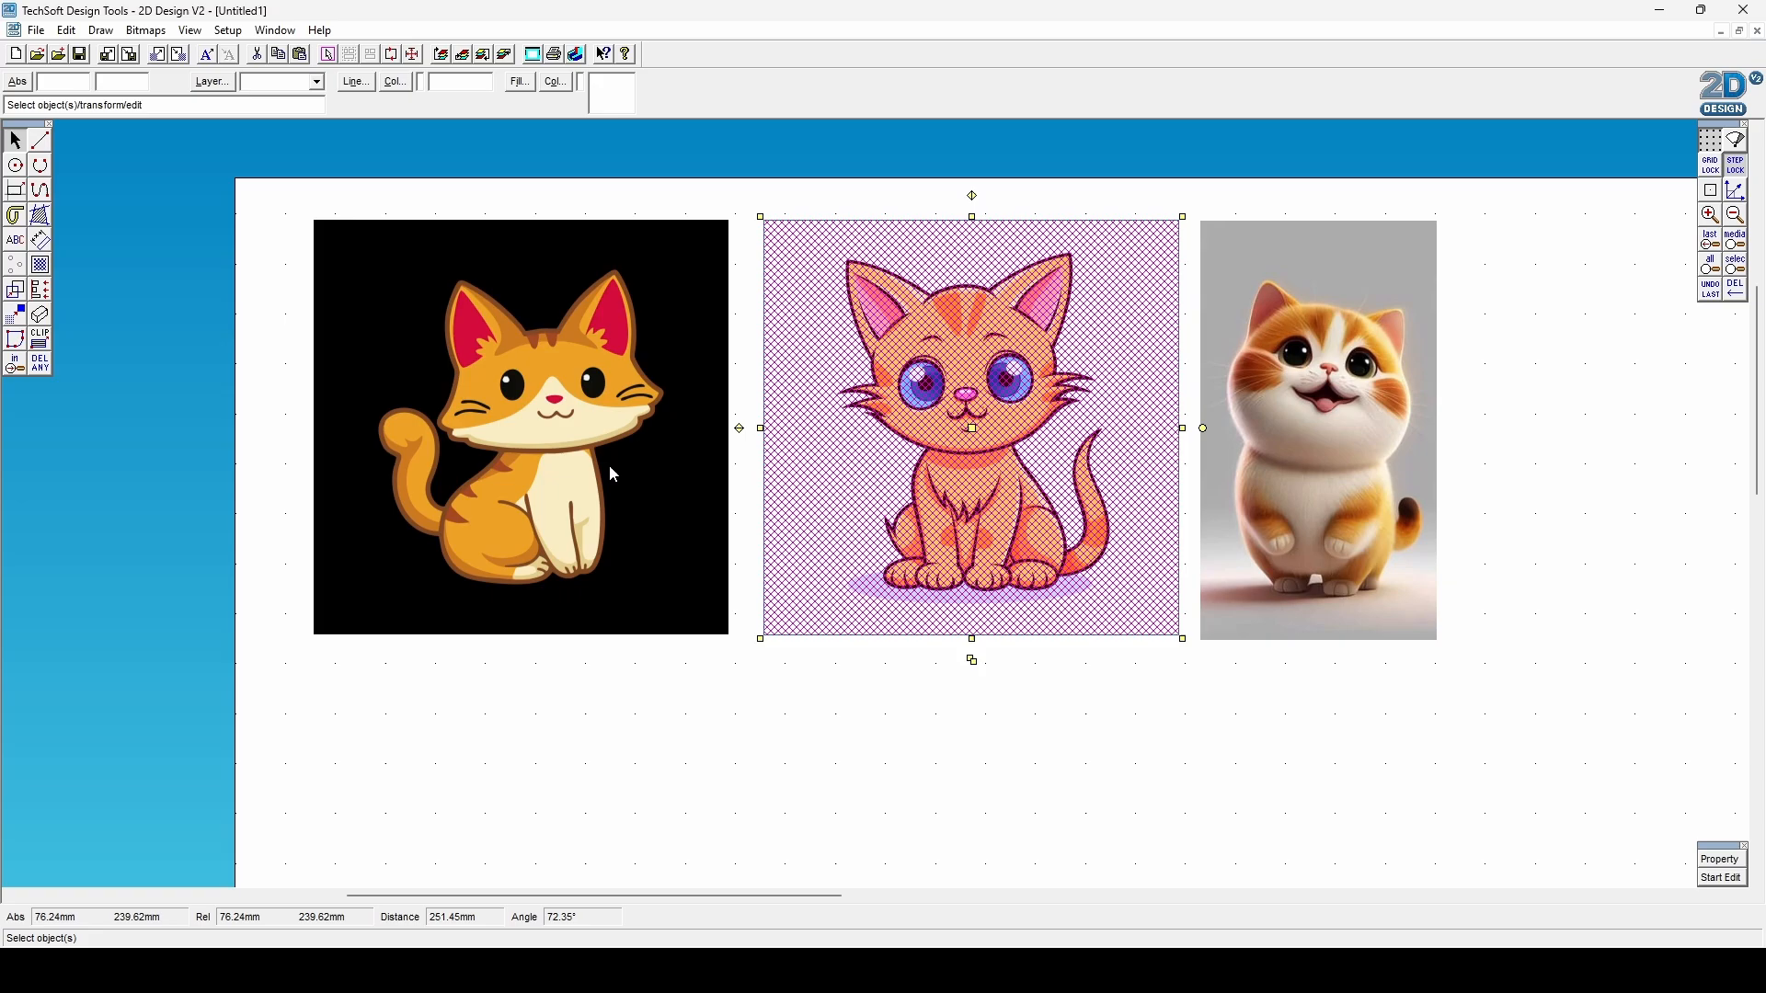
click(547, 474)
click(839, 699)
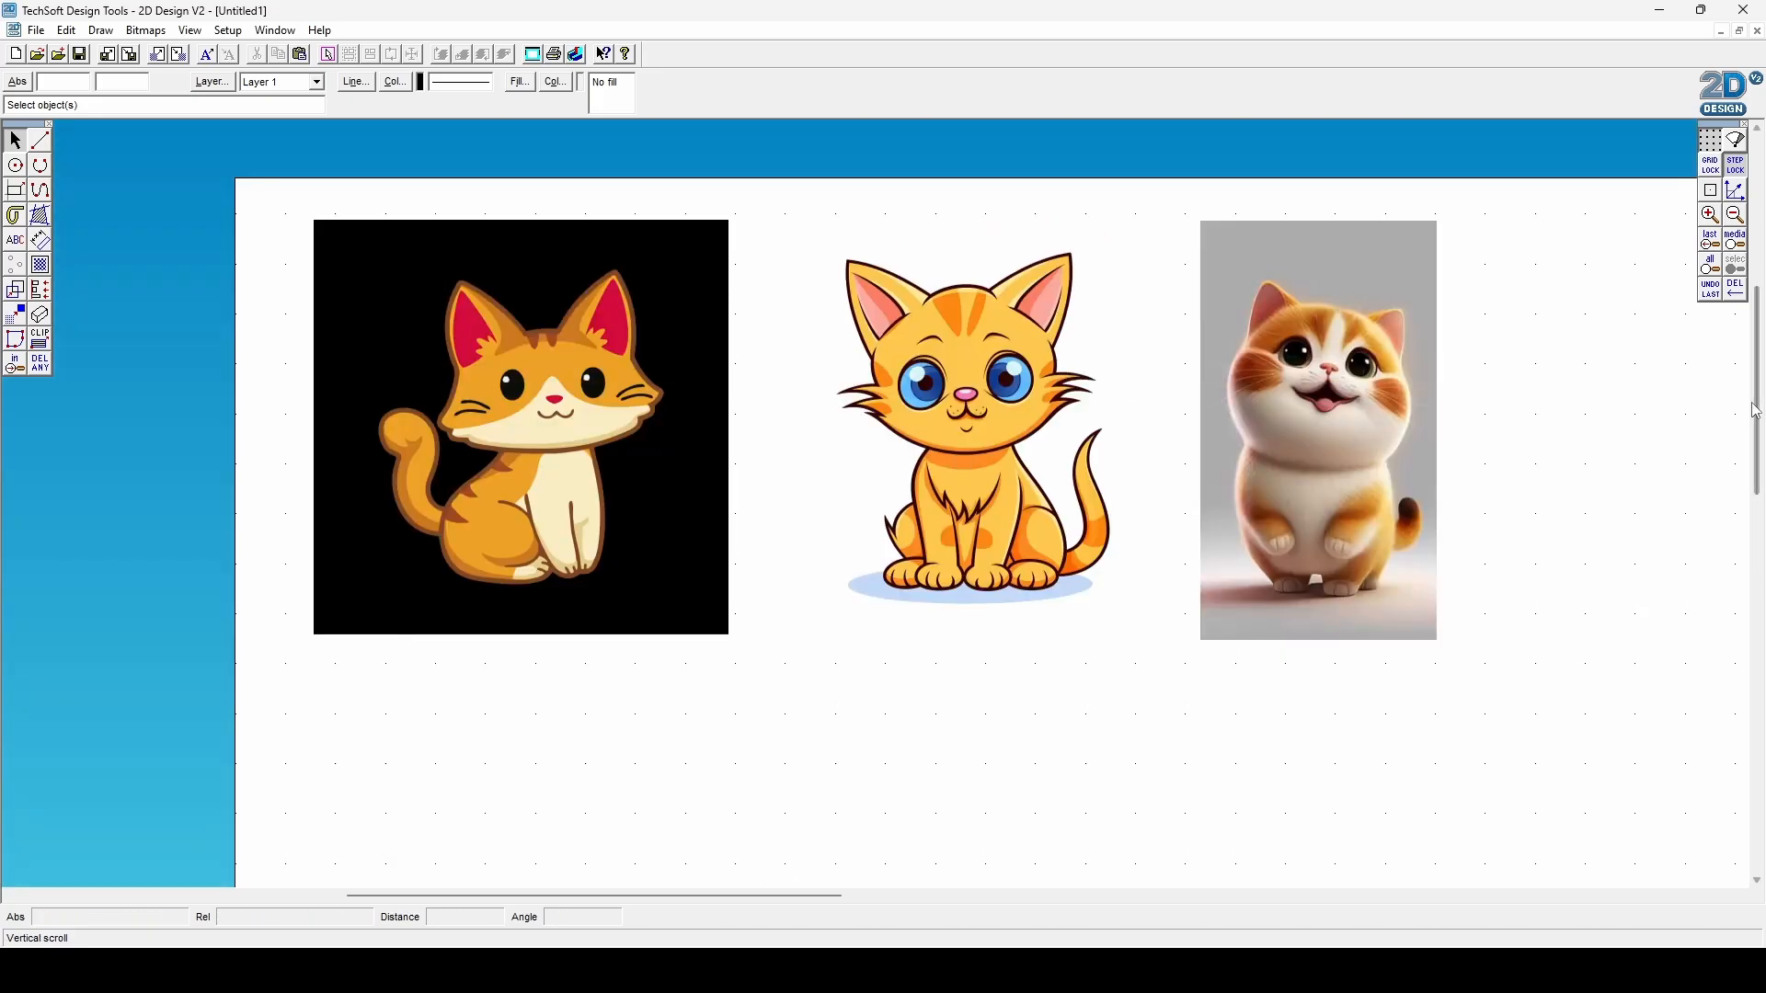
Duplicate the three cat images together and place the copies in a row directly beneath the originals.
drag(1757, 411, 1756, 435)
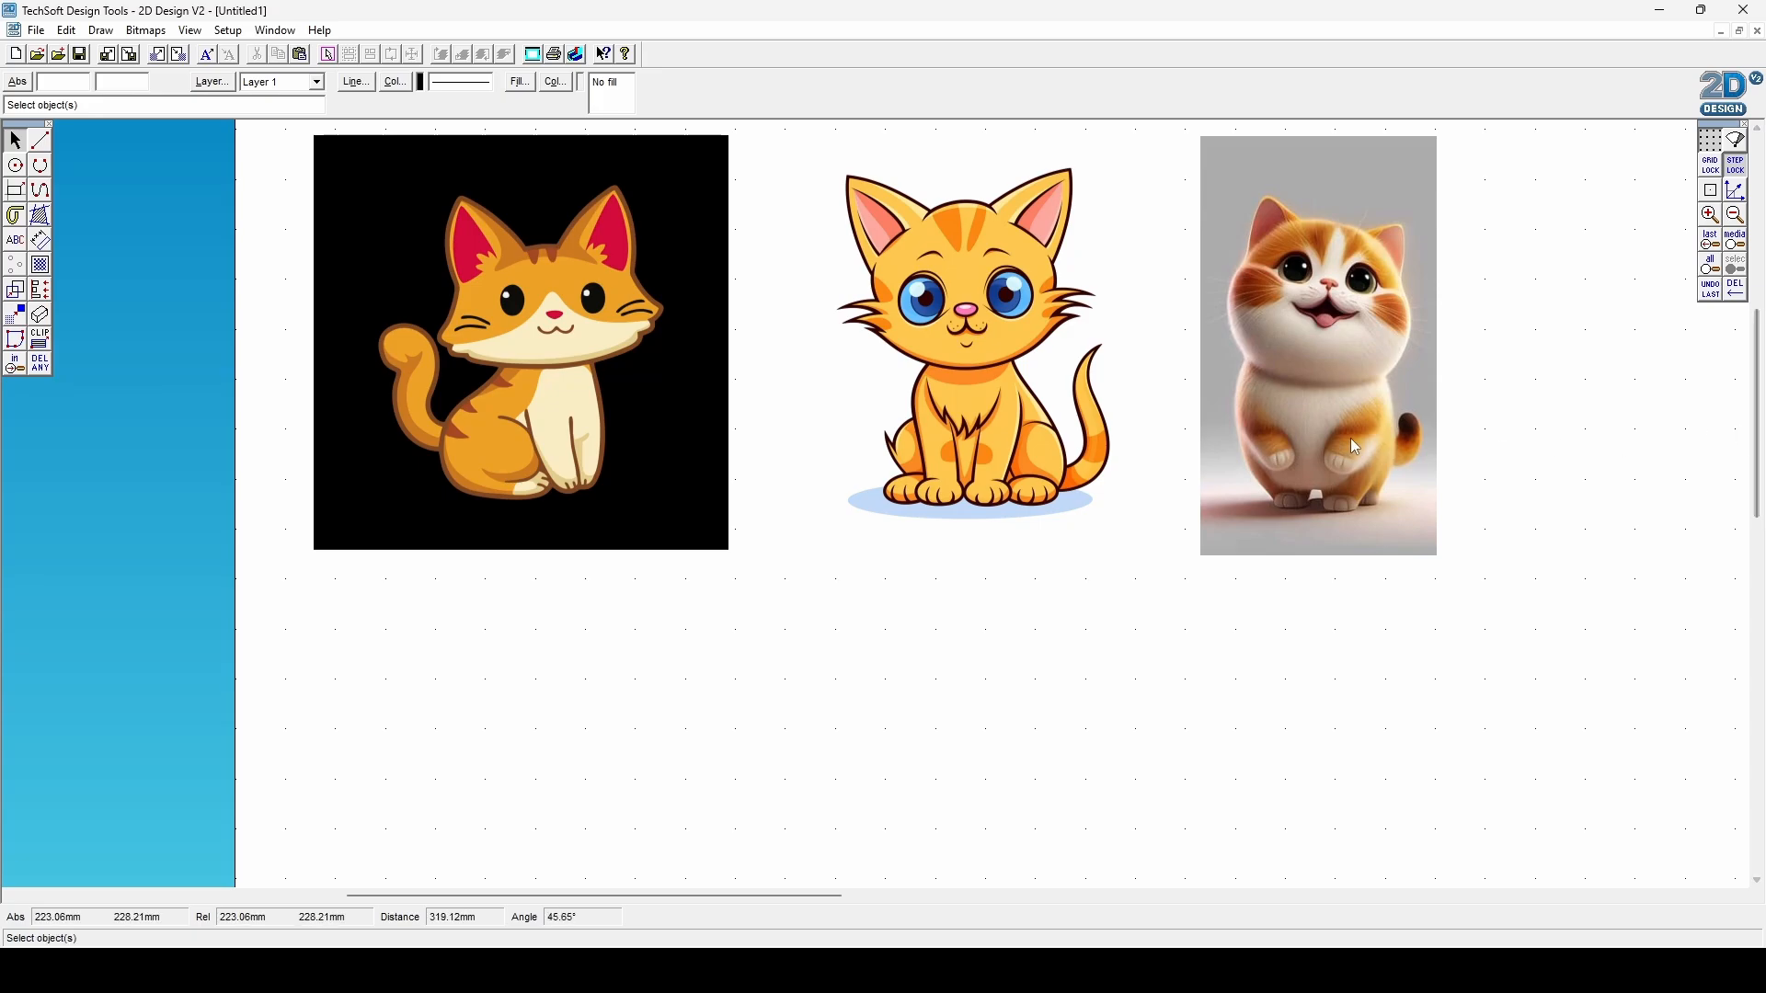
click(1357, 448)
shift+click(1024, 448)
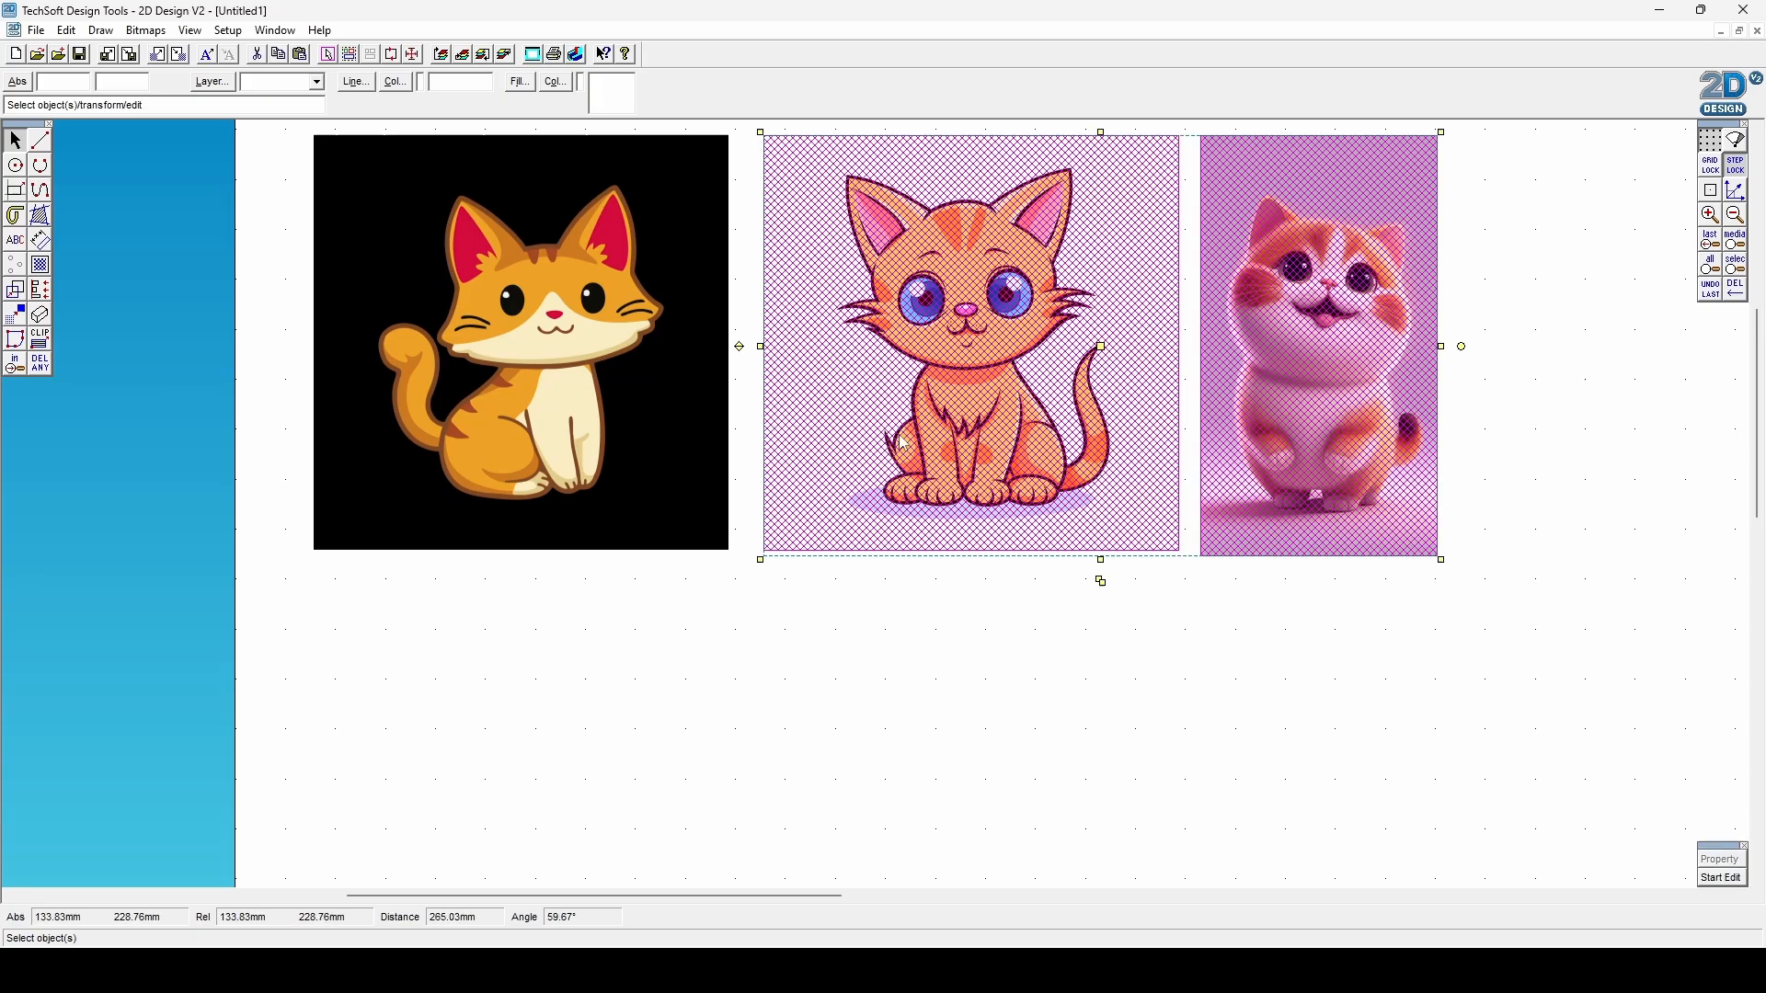
shift+click(581, 421)
click(876, 584)
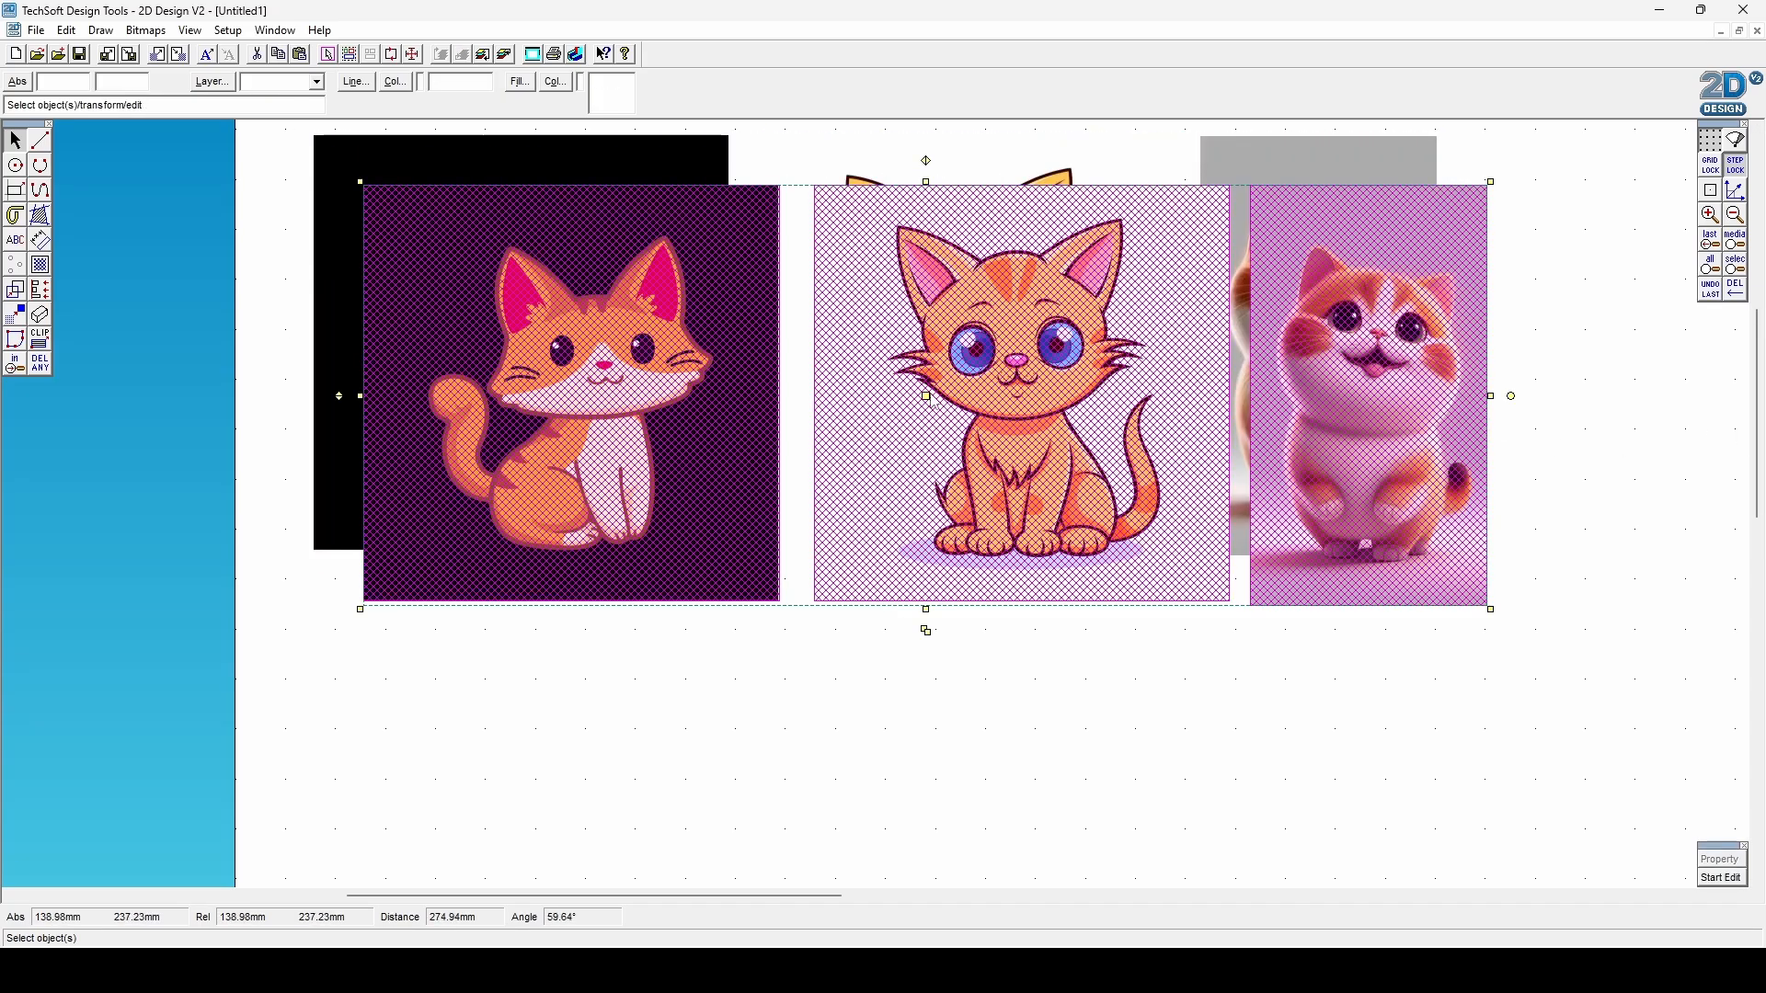
drag(925, 395, 875, 765)
click(1466, 633)
drag(1757, 447, 1758, 481)
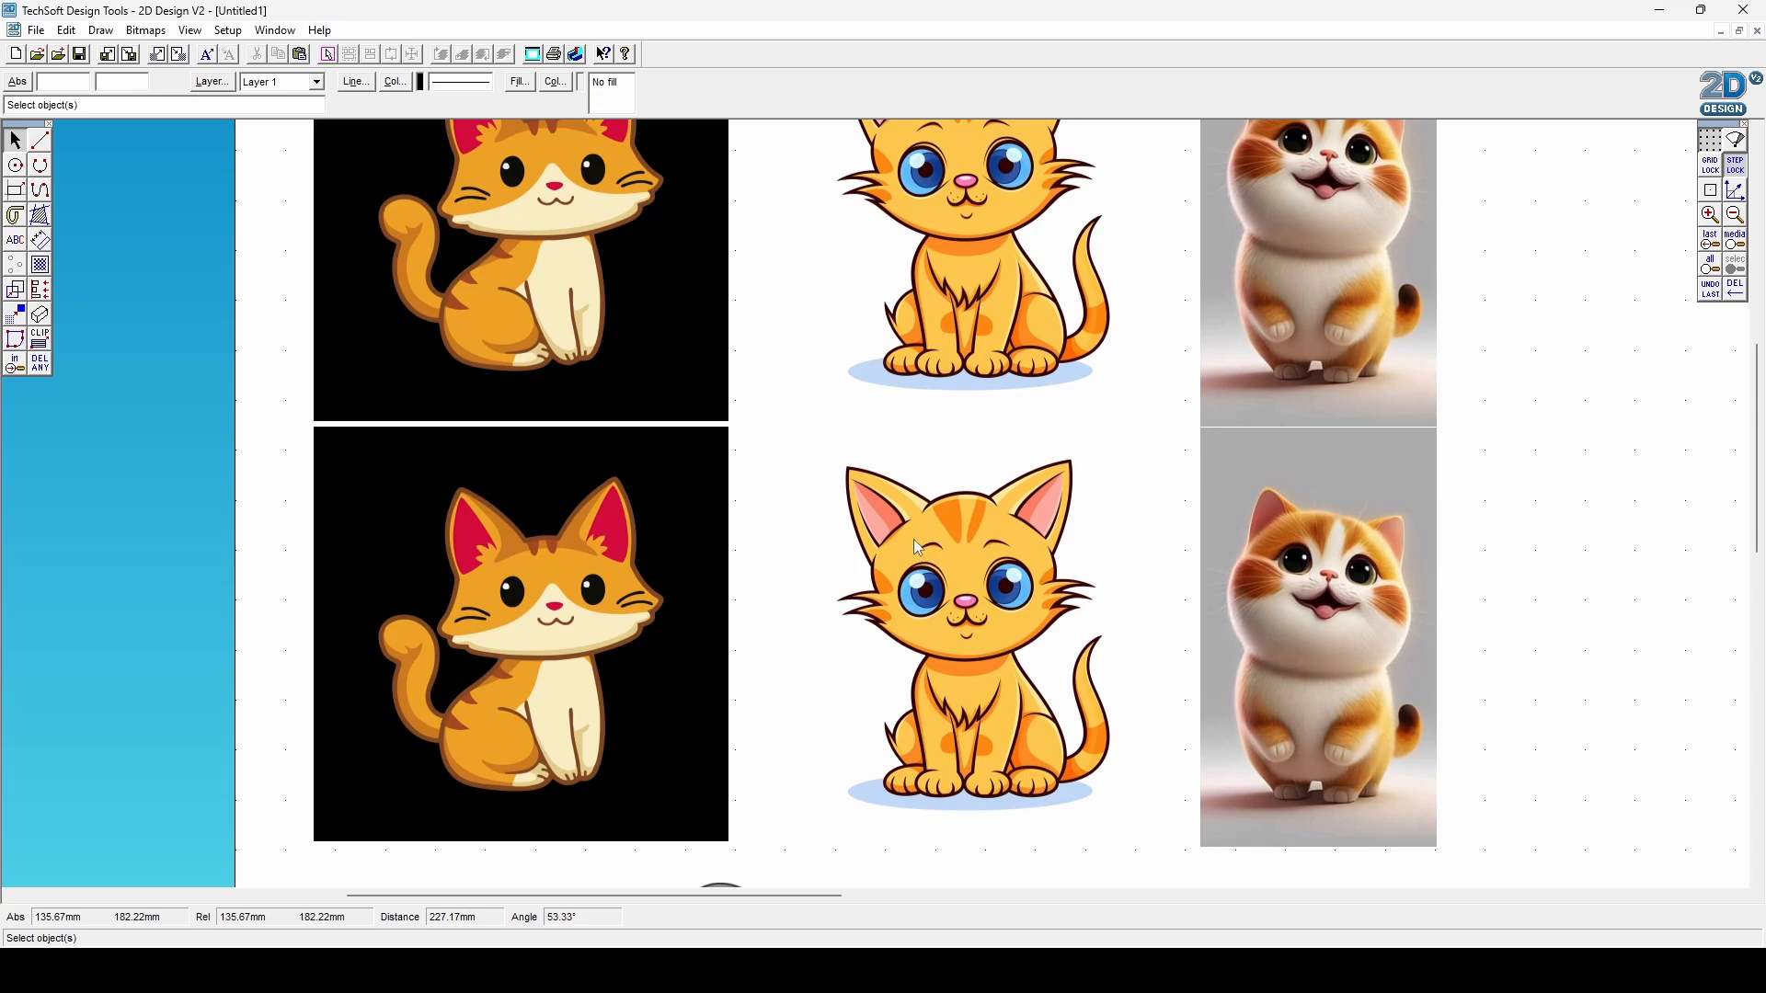
Undo the move of the copied cat images and redo it.
click(1714, 293)
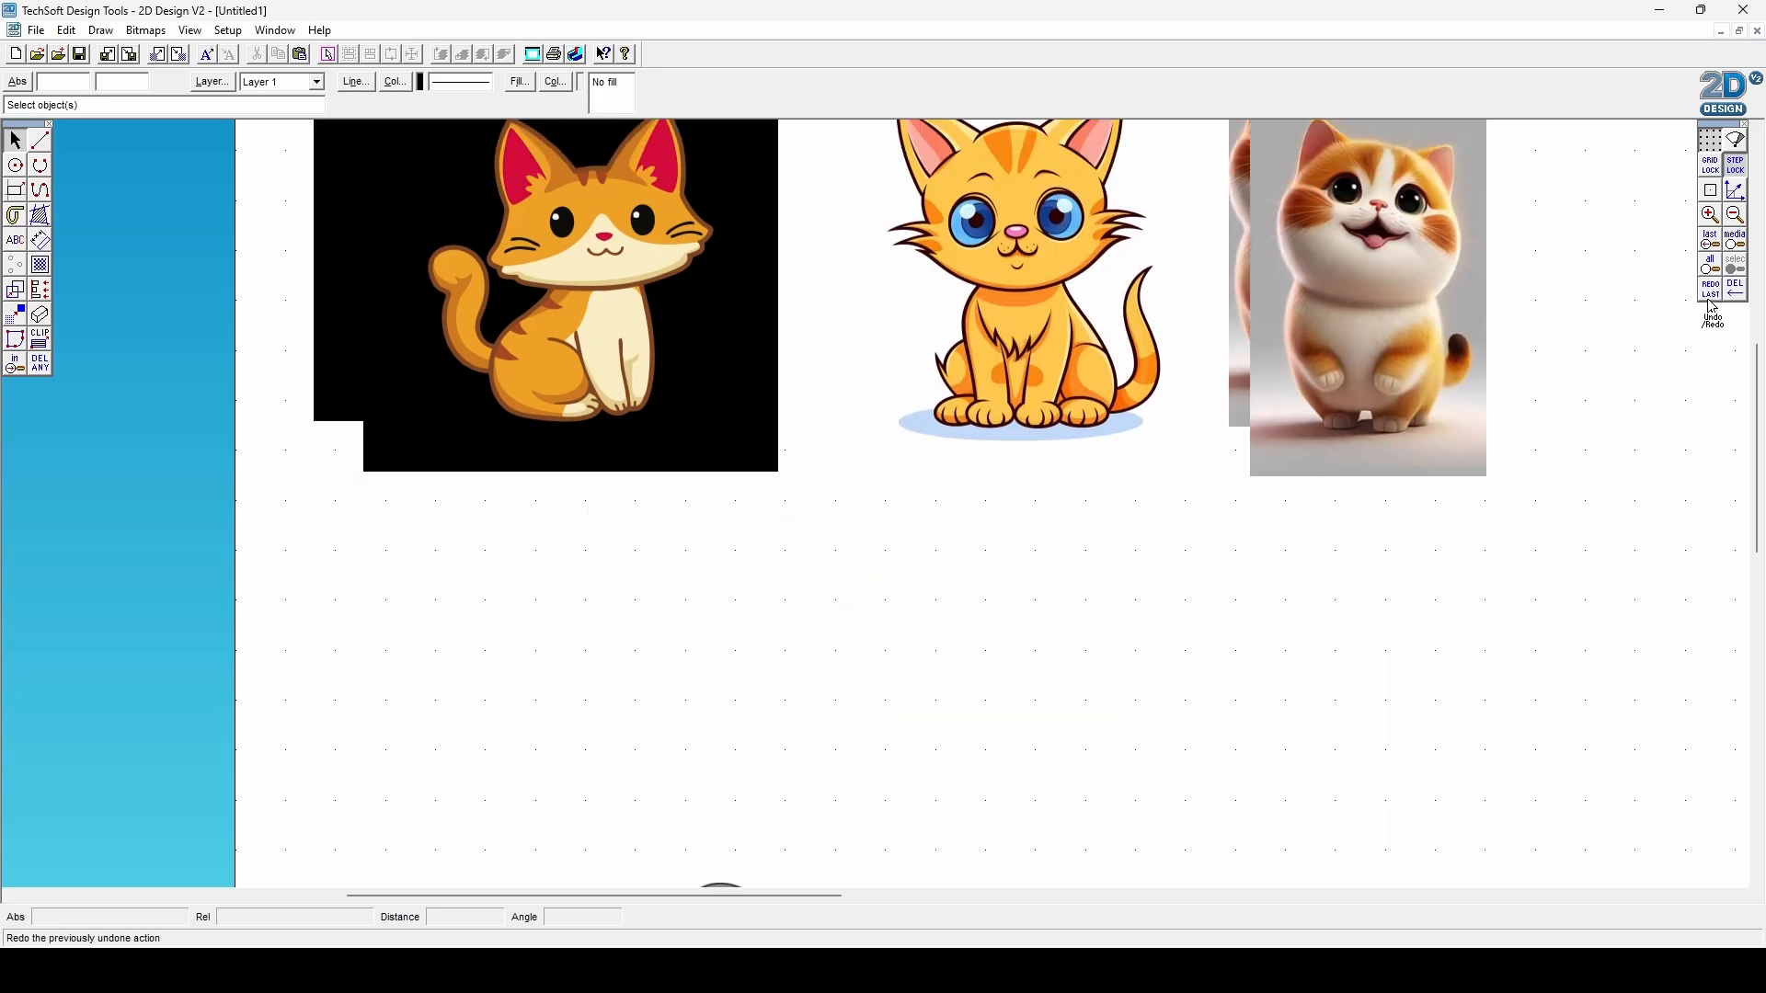
click(1712, 296)
key(ctrl+z)
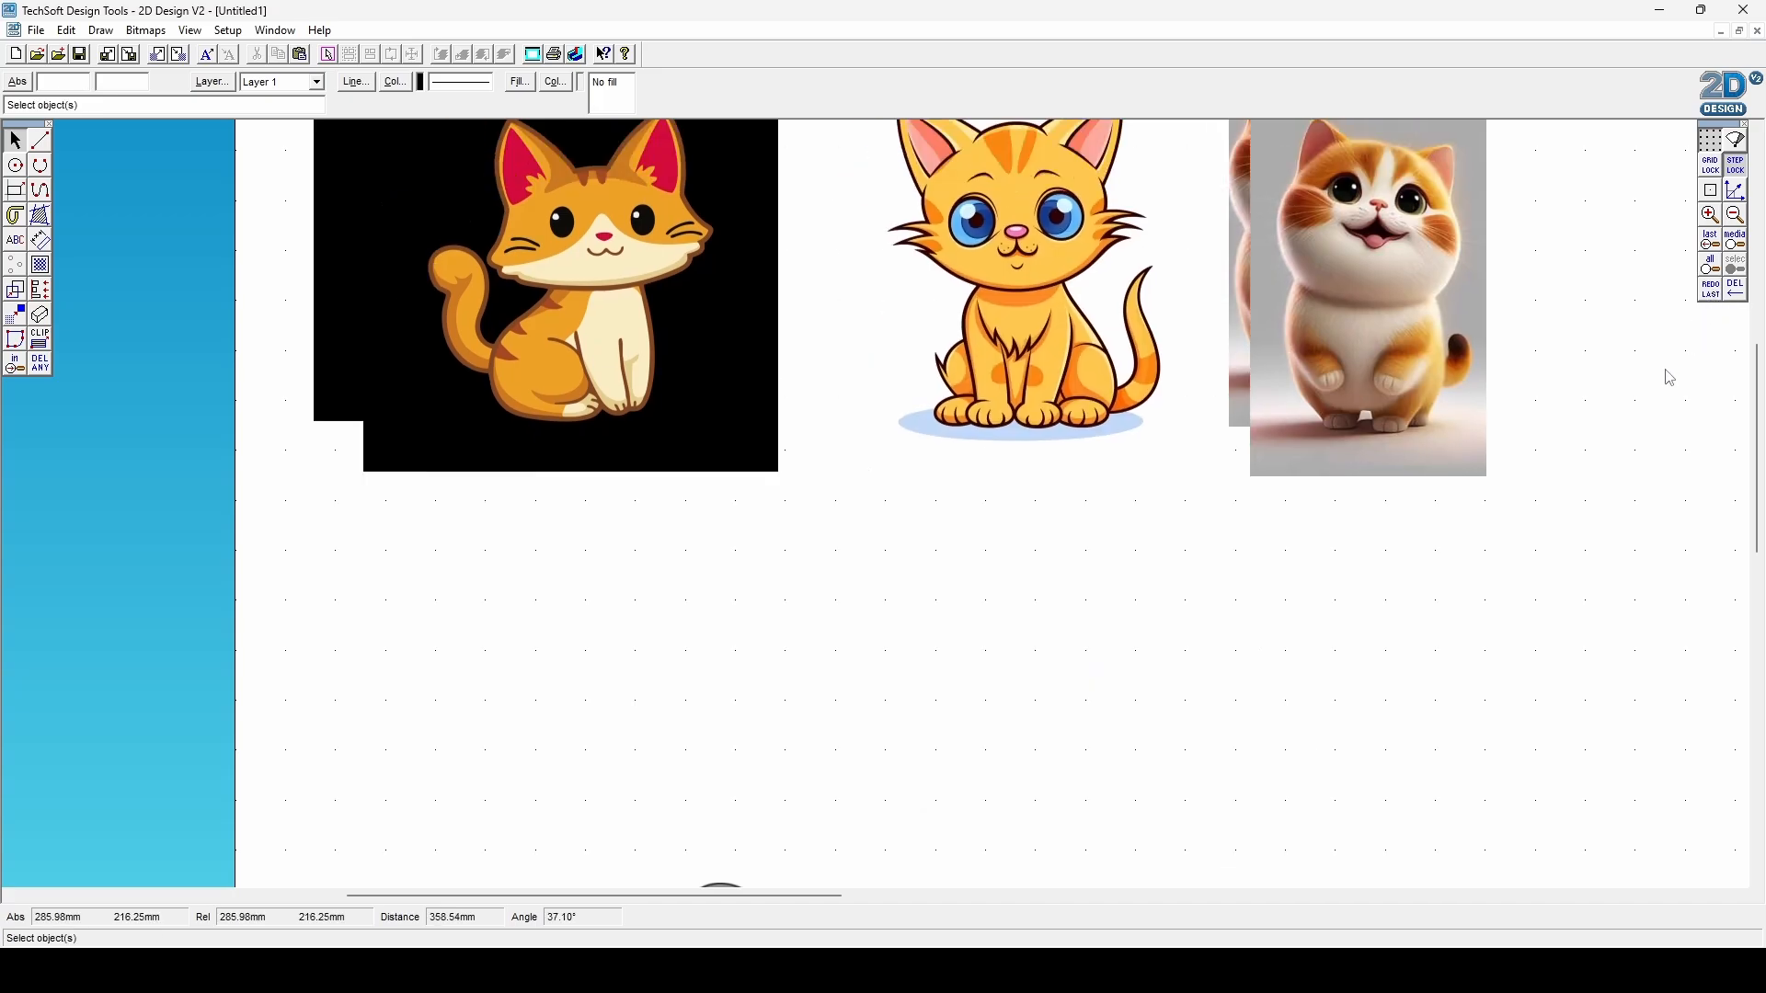
click(1712, 295)
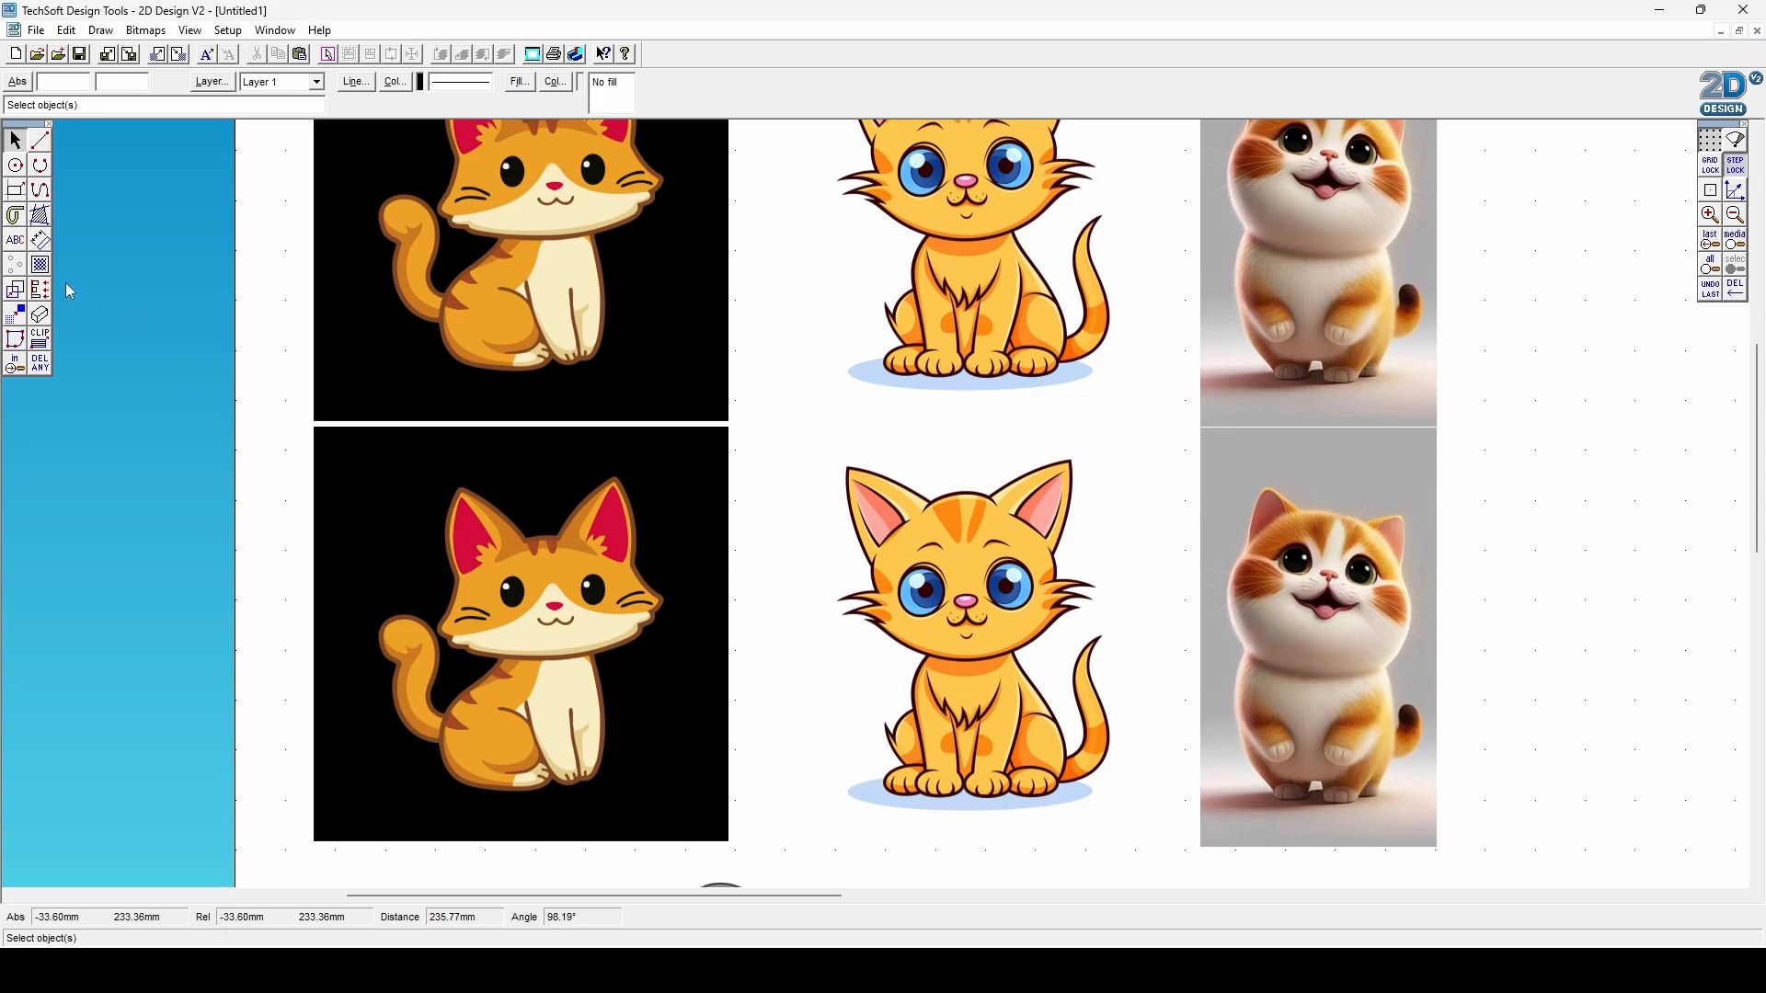
Contour the three copied cat bitmaps in the lower row with a spacing of 0 and the Graphical Path option.
click(40, 266)
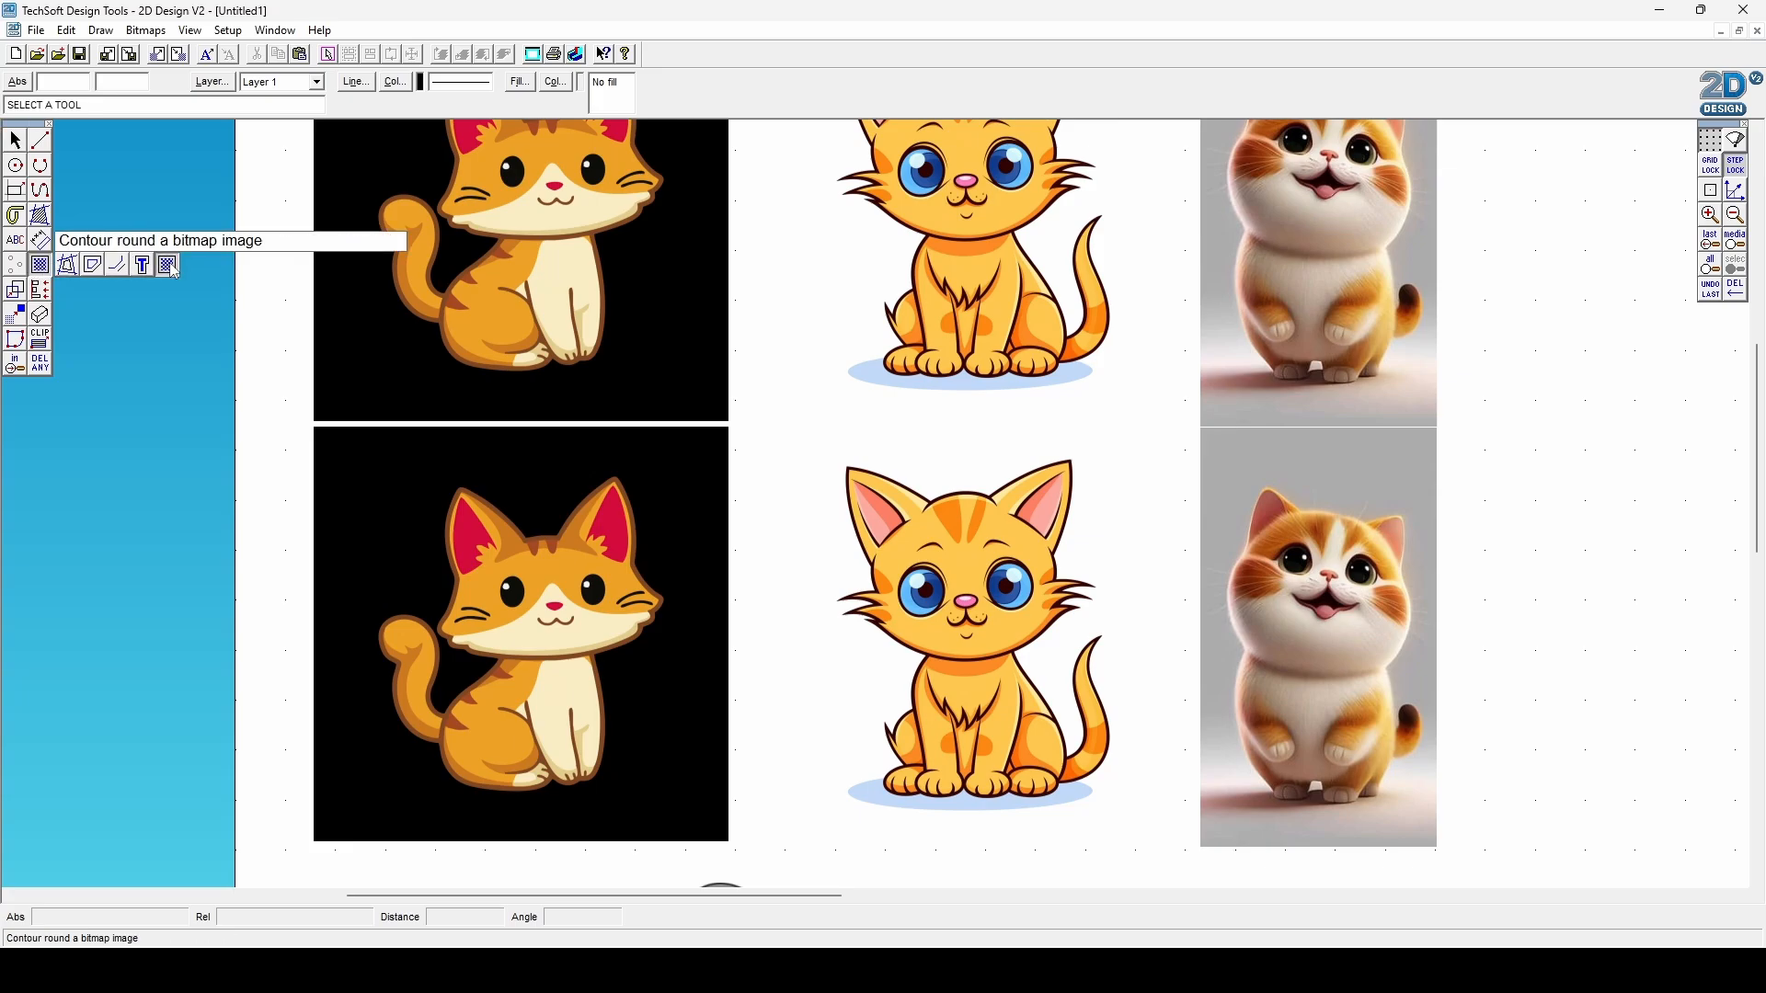
click(169, 266)
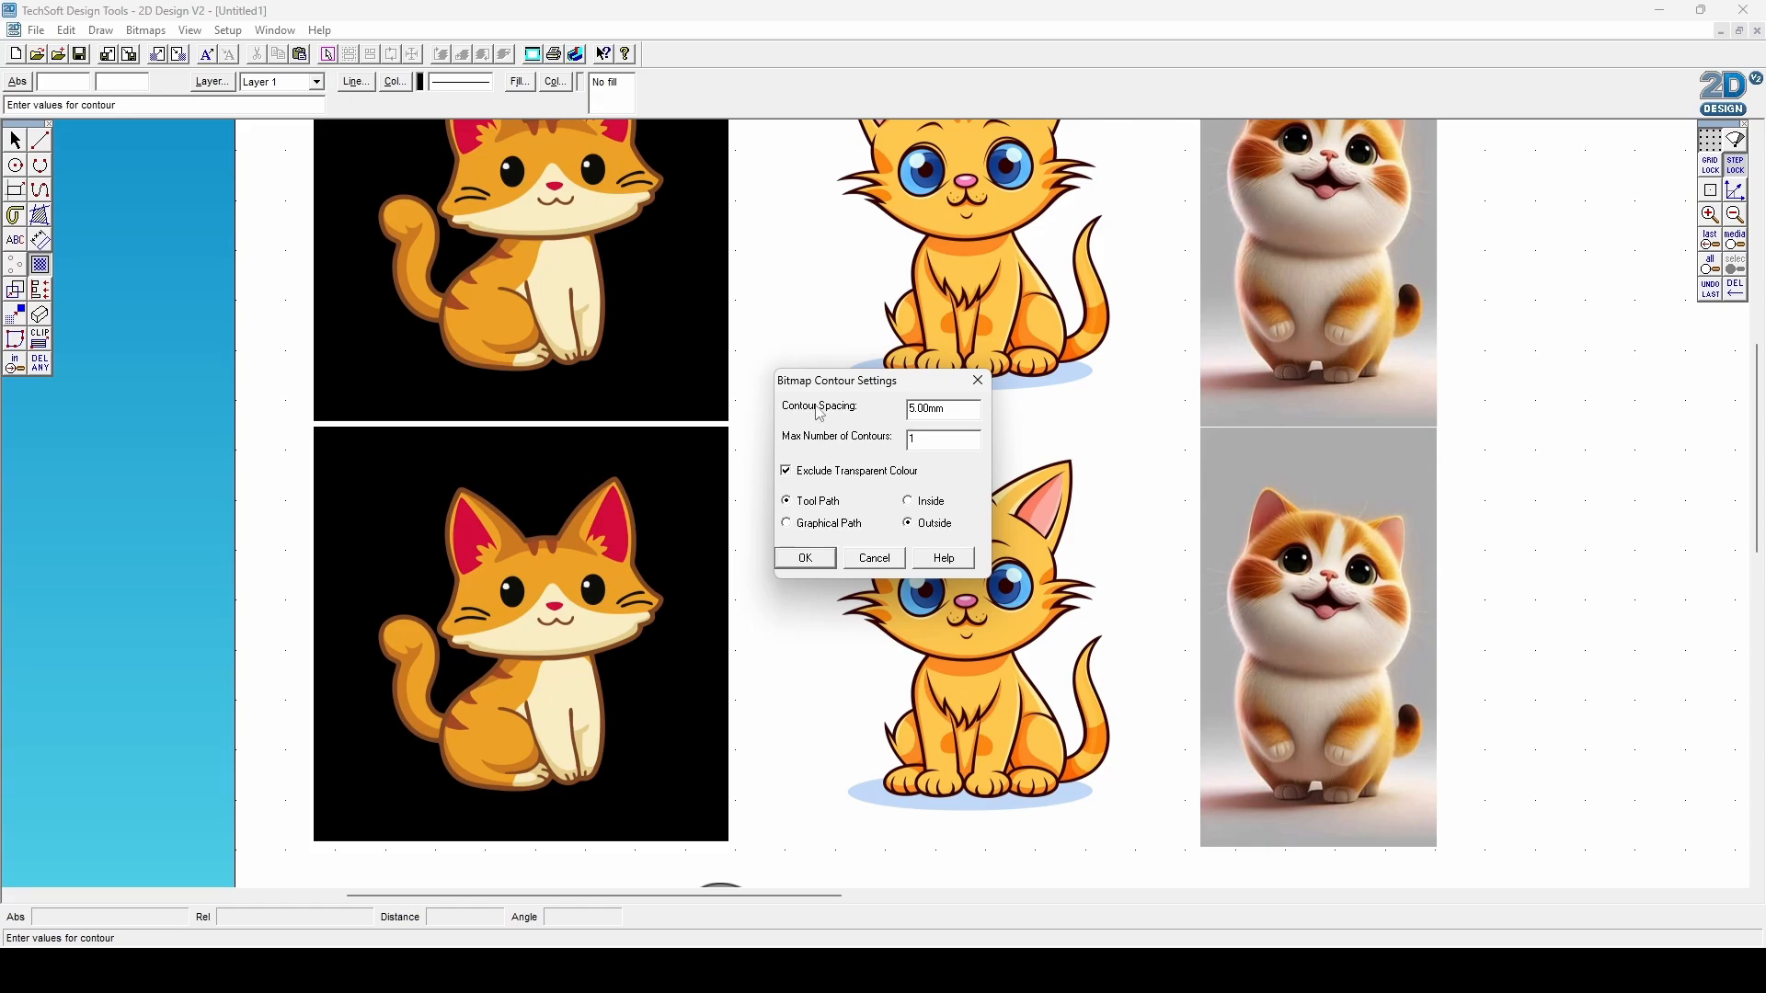
text(0)
click(837, 525)
click(806, 559)
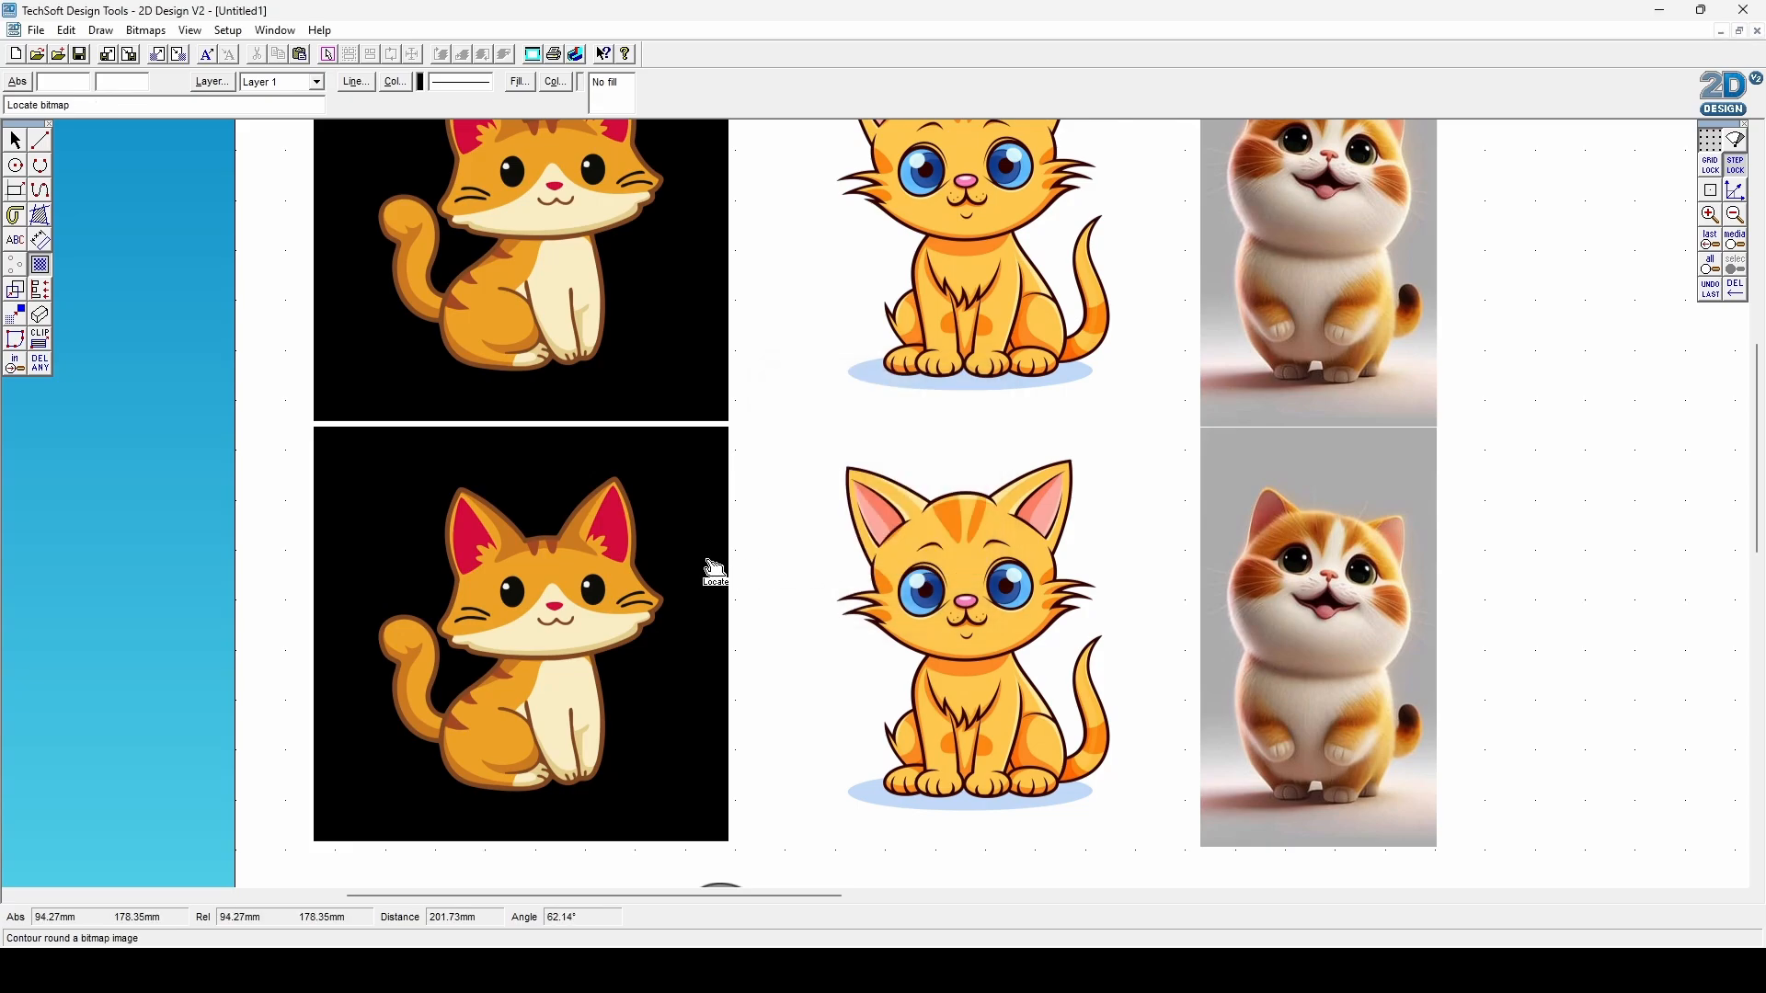
click(637, 532)
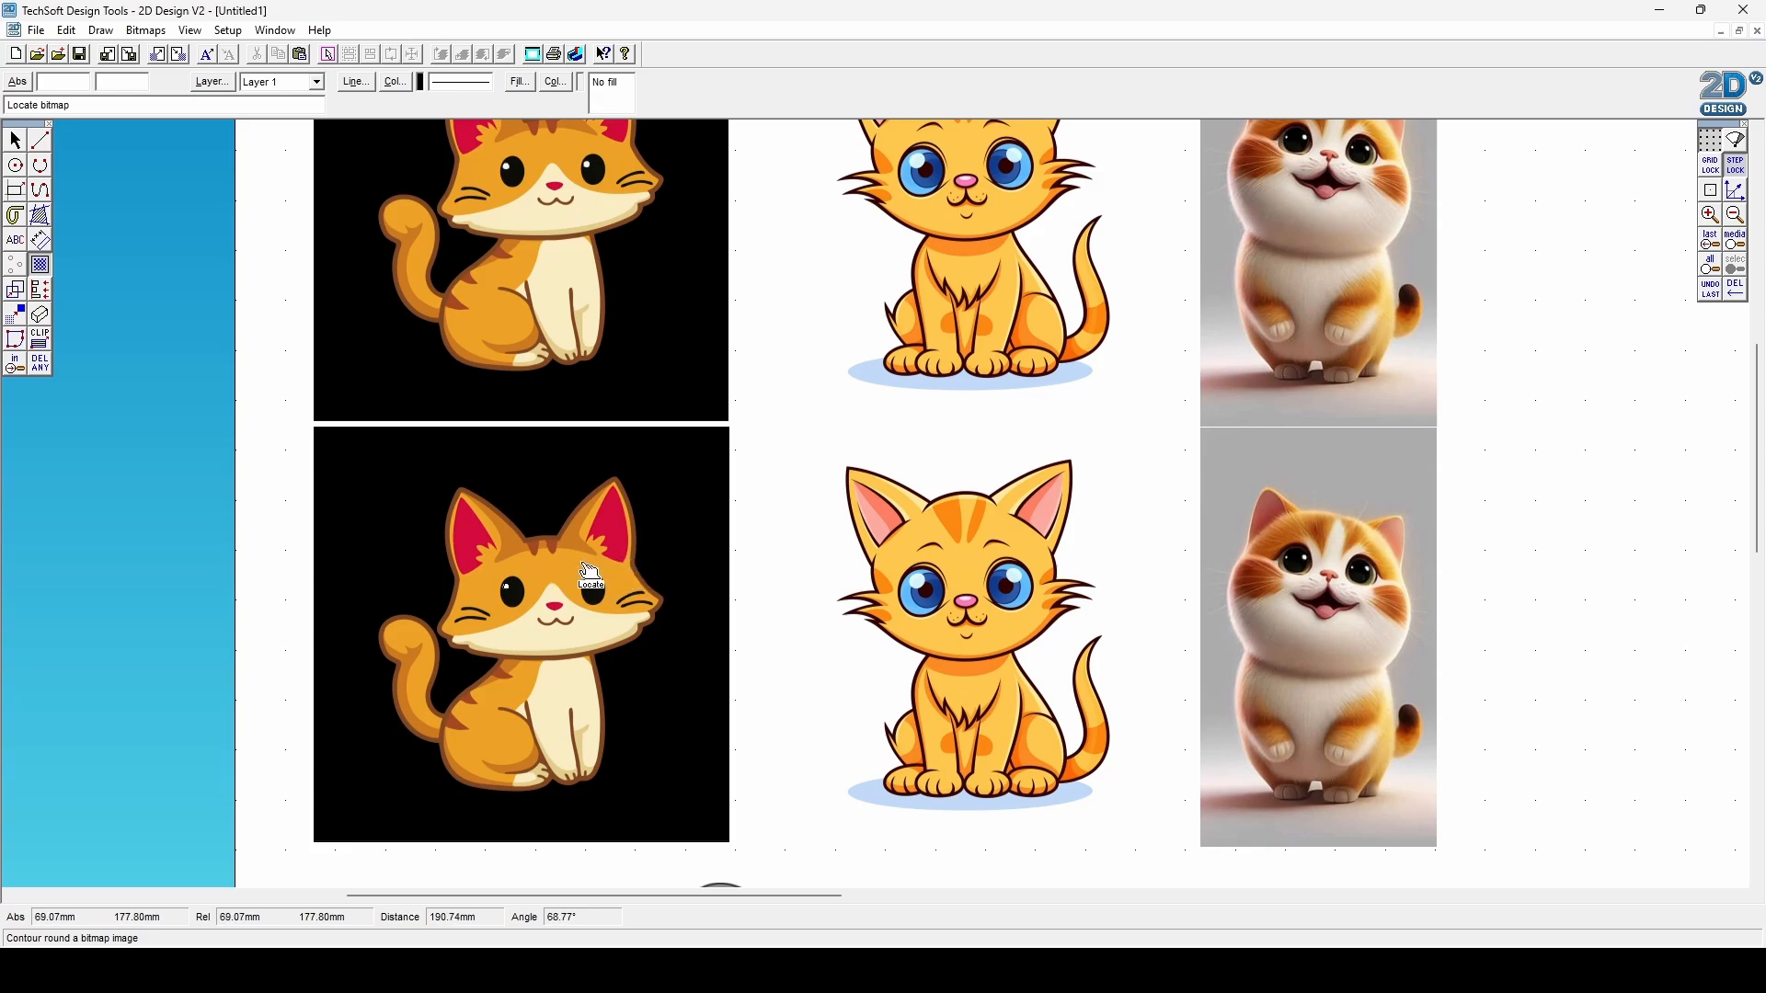
click(1060, 563)
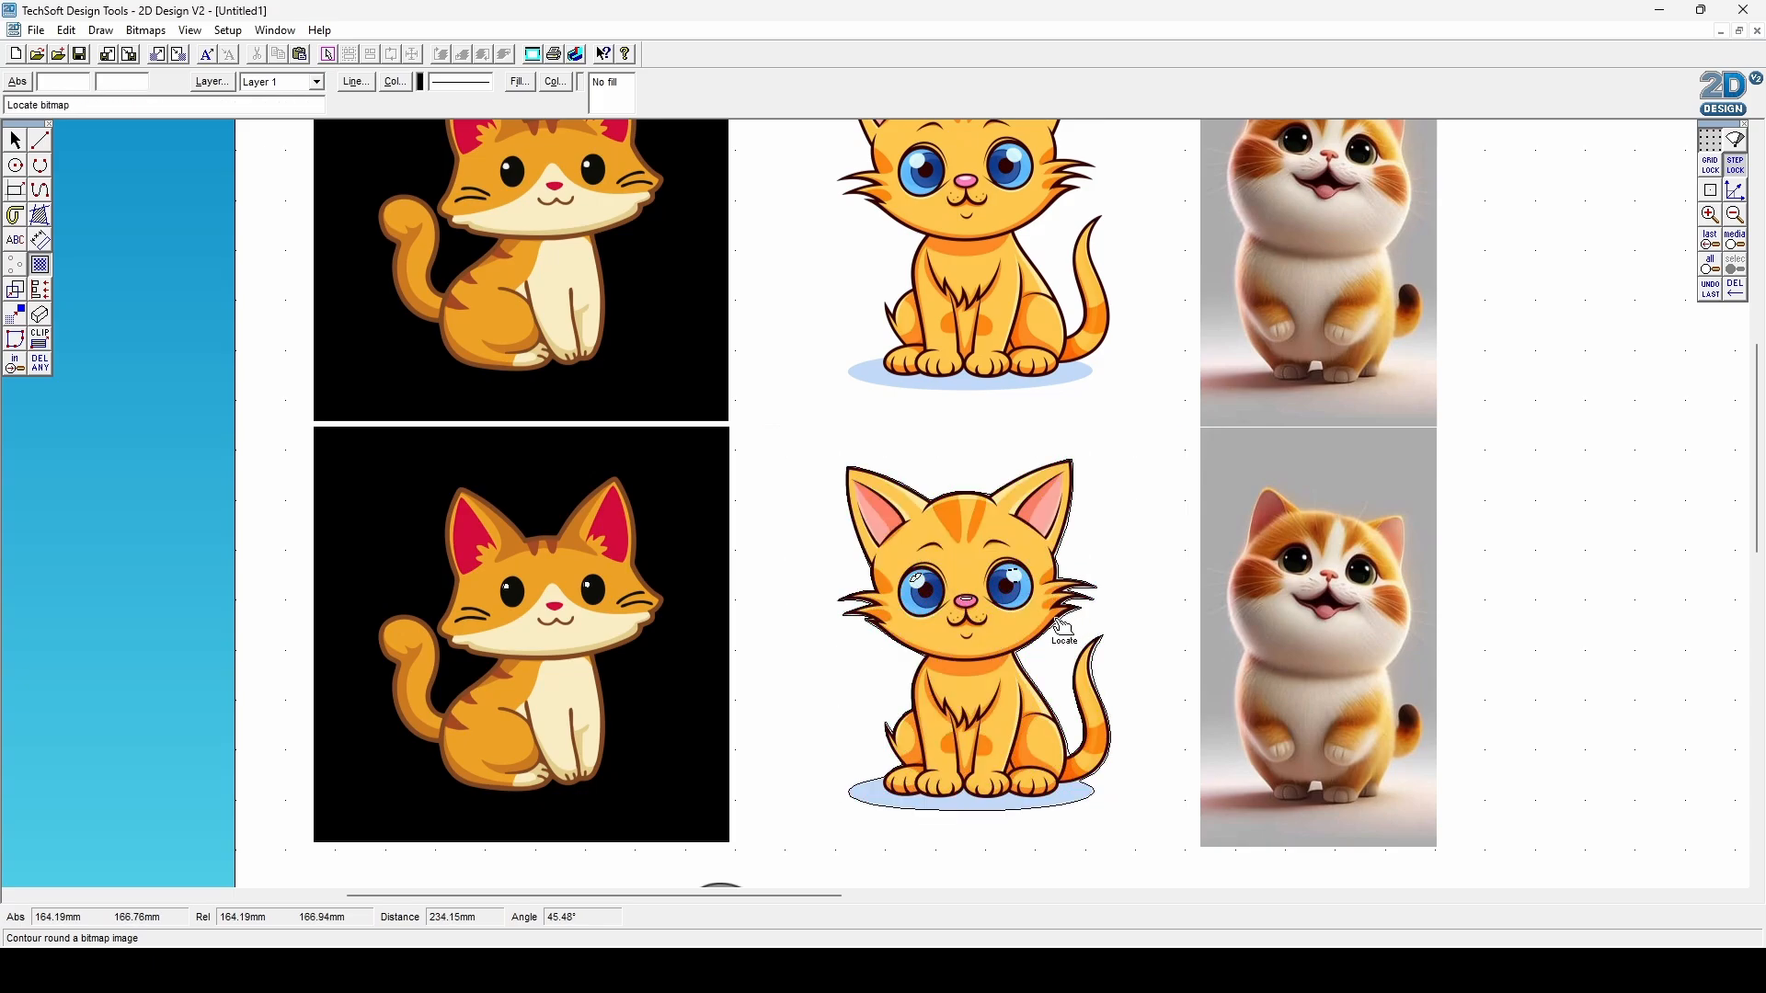
click(1405, 590)
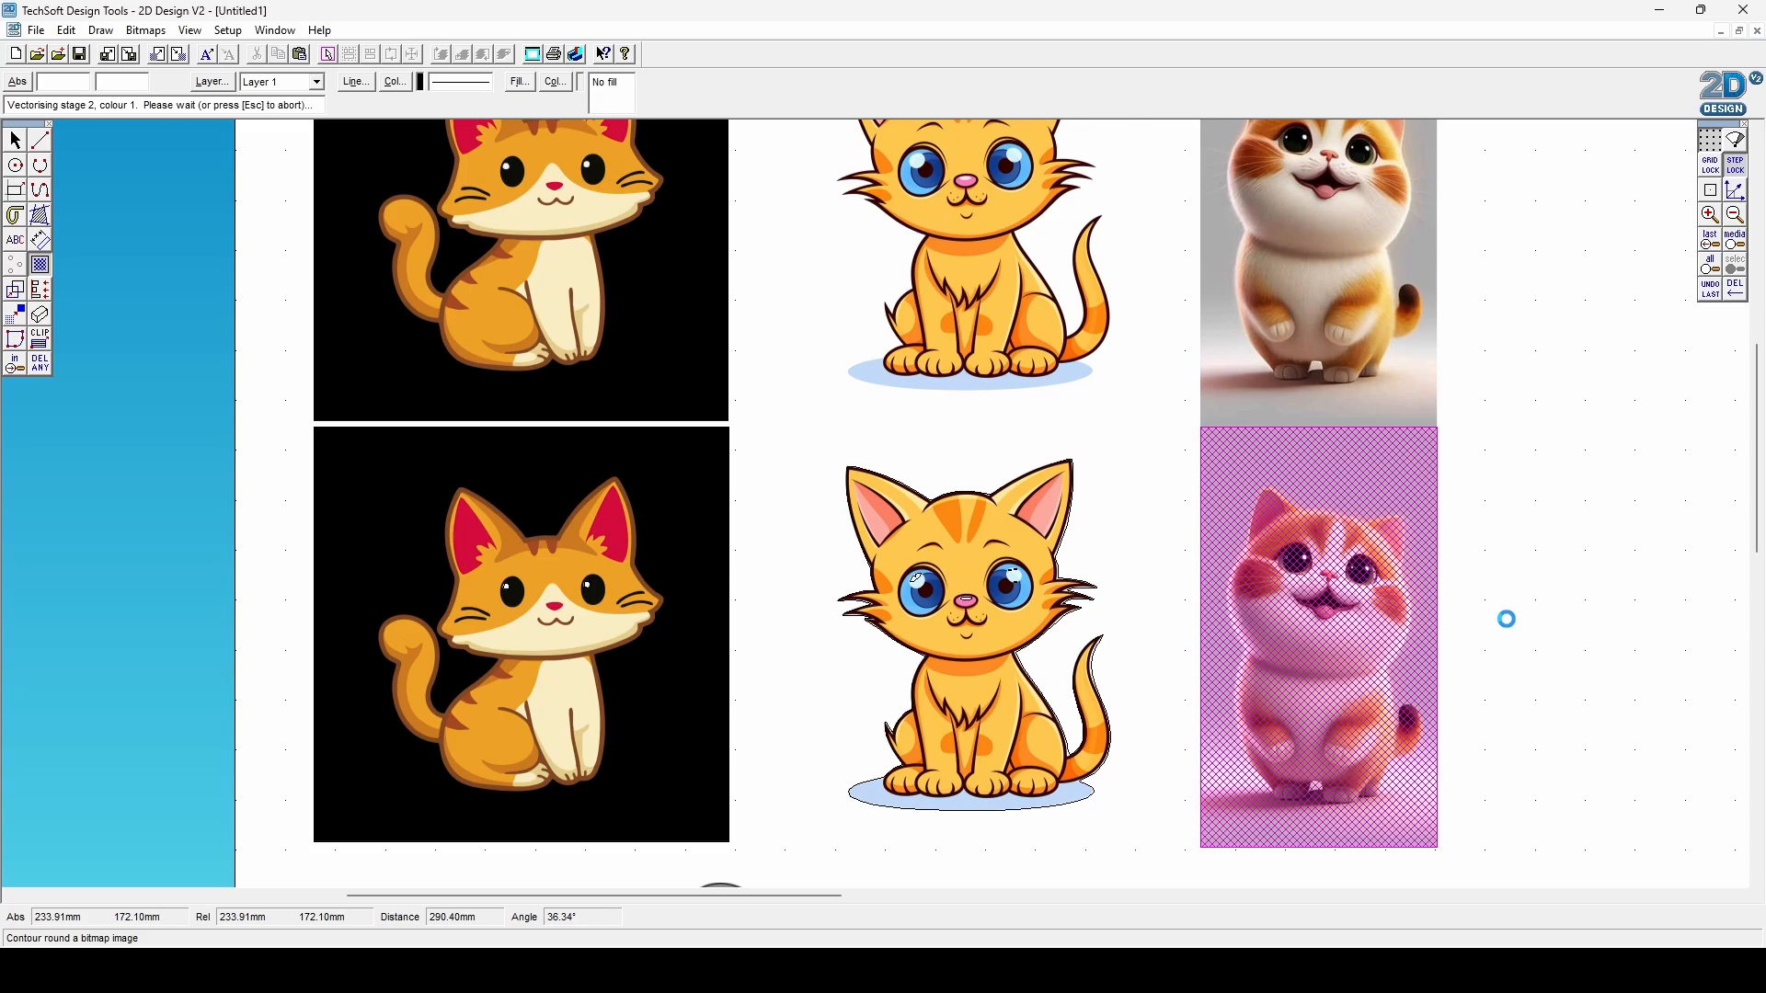
right_click(1517, 633)
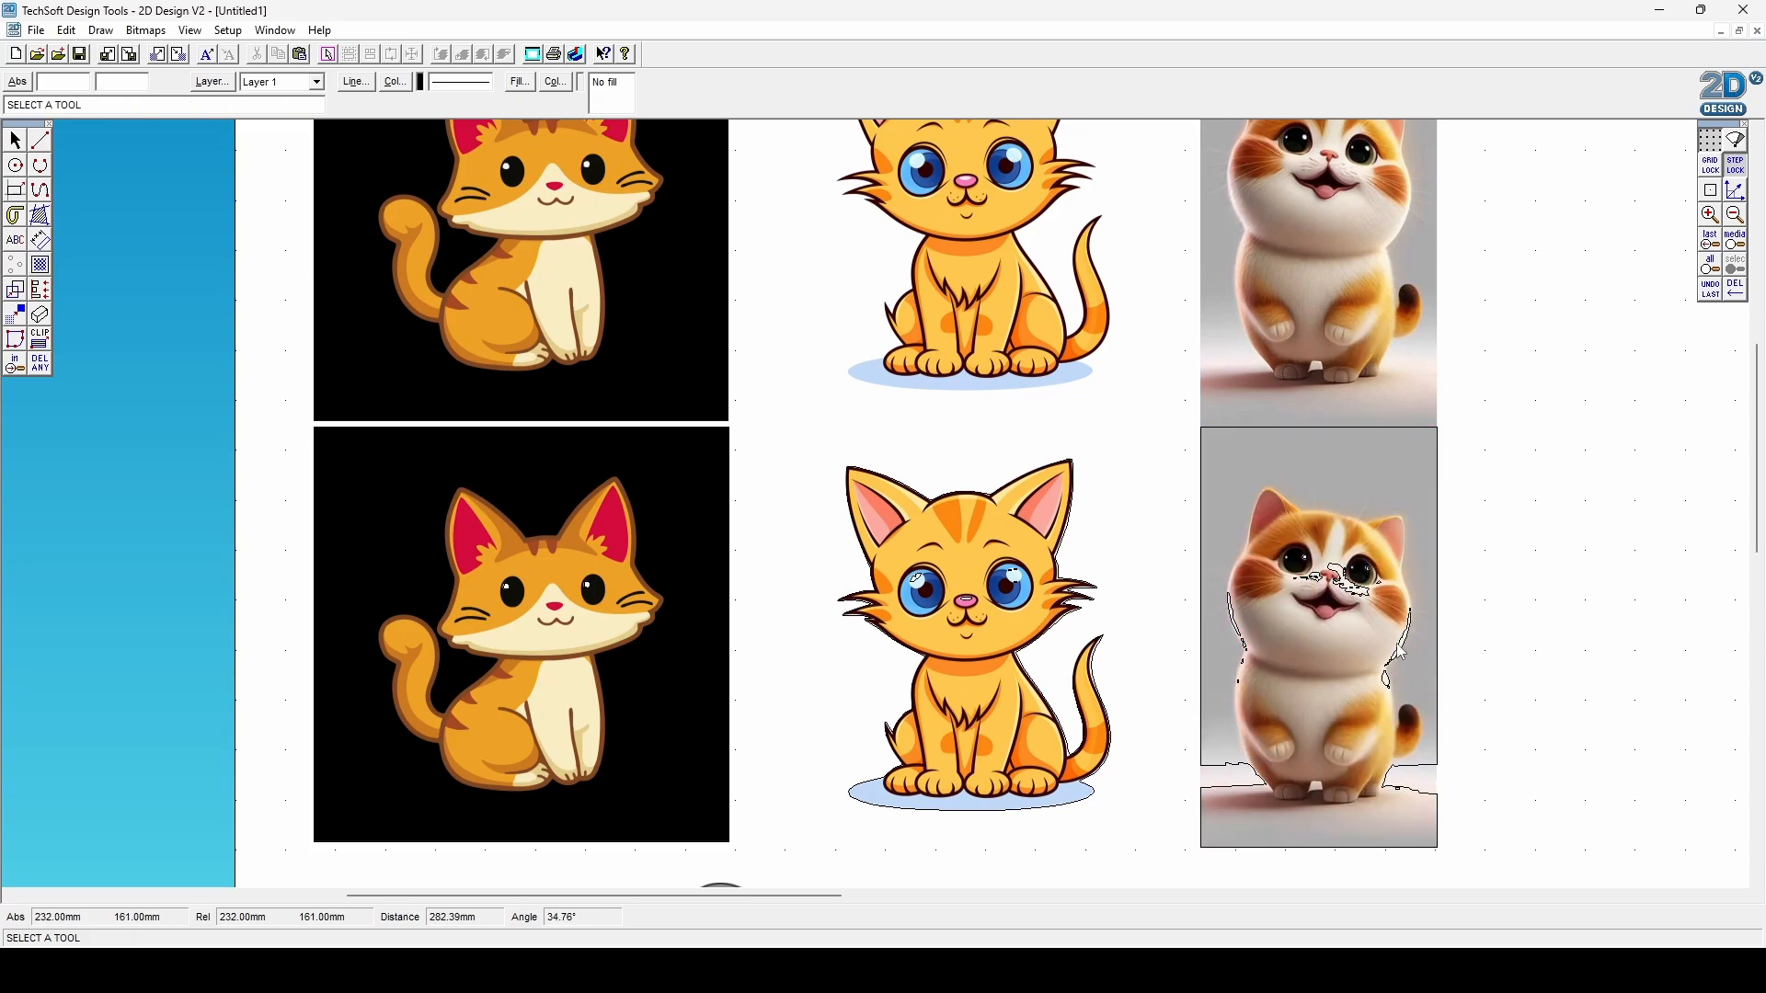
Move the contour of the lower grey-background cat beside its image and delete it.
click(16, 140)
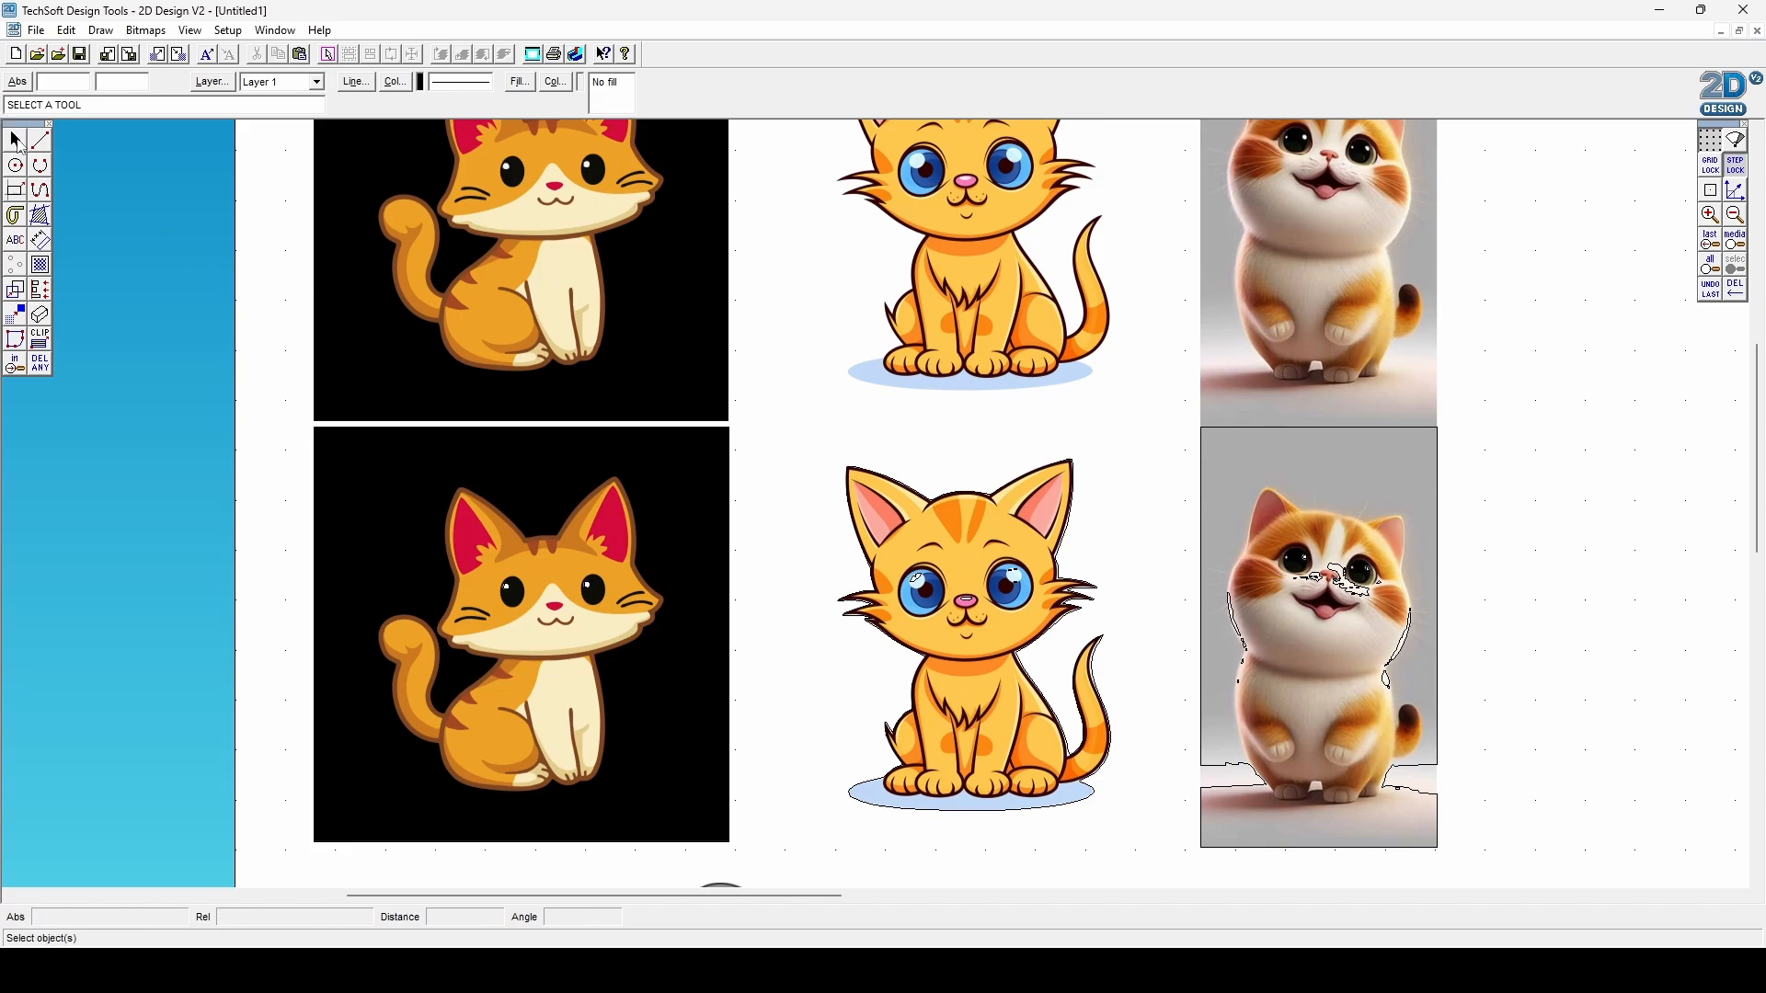
click(1342, 612)
drag(1320, 638, 1566, 636)
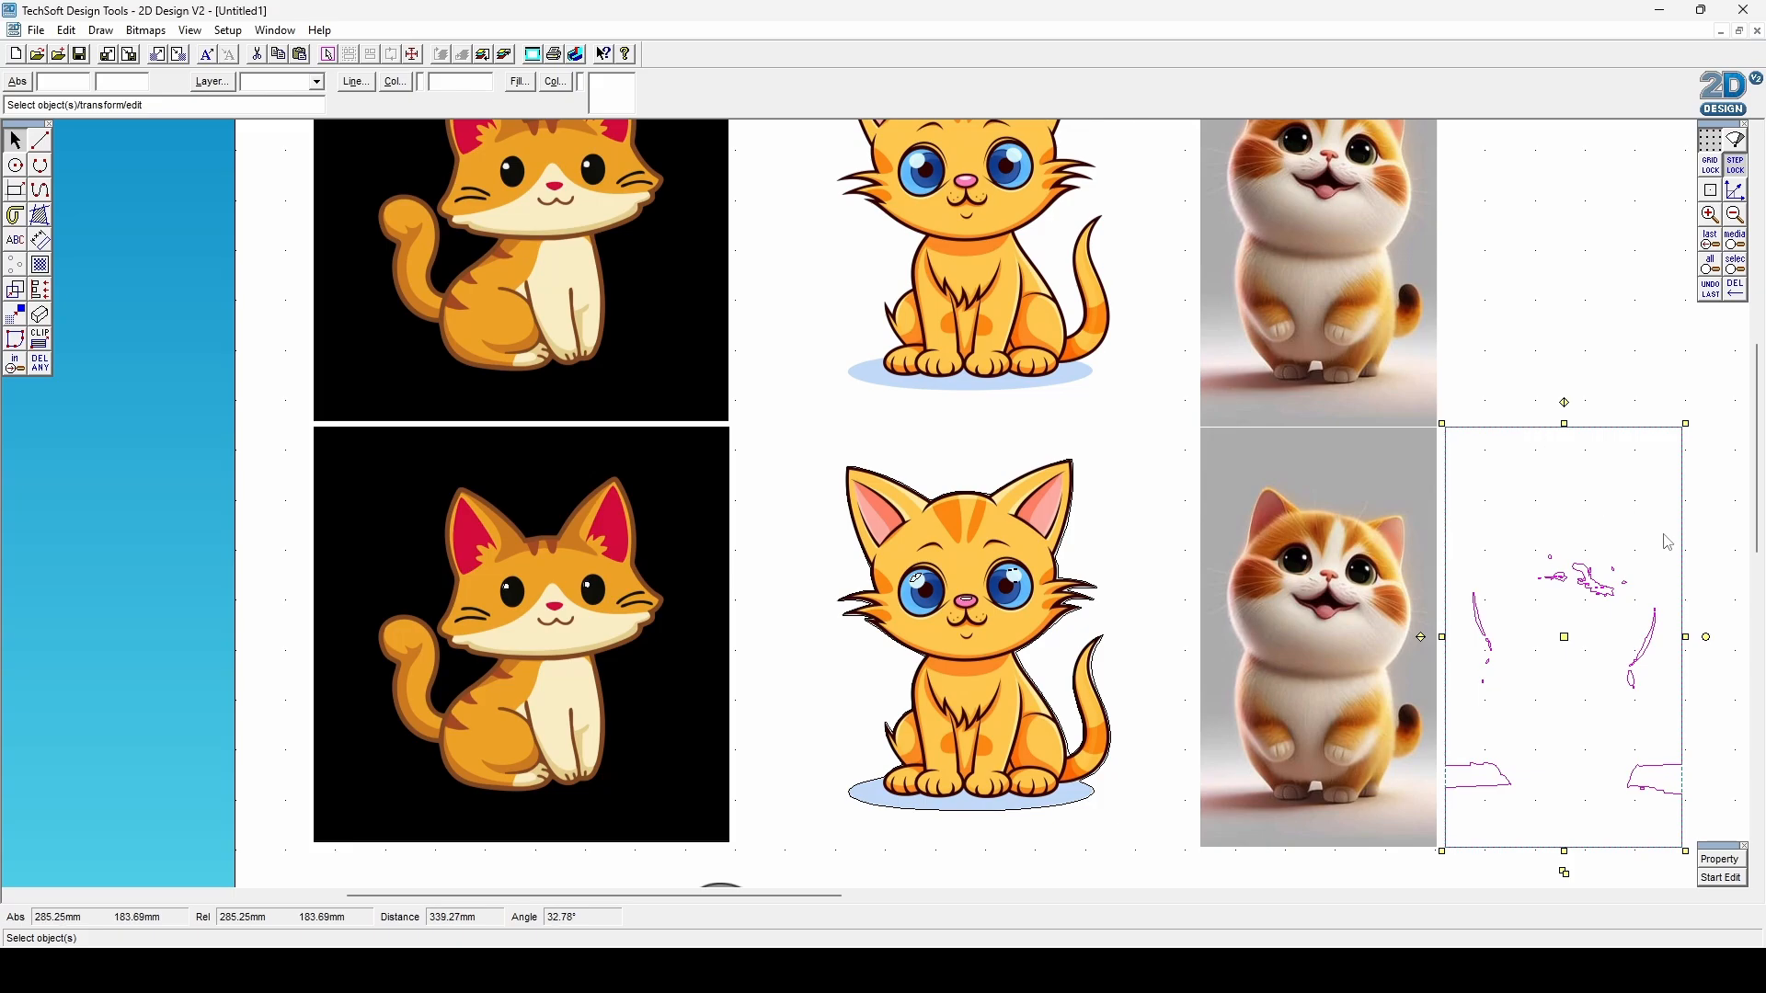
click(1708, 570)
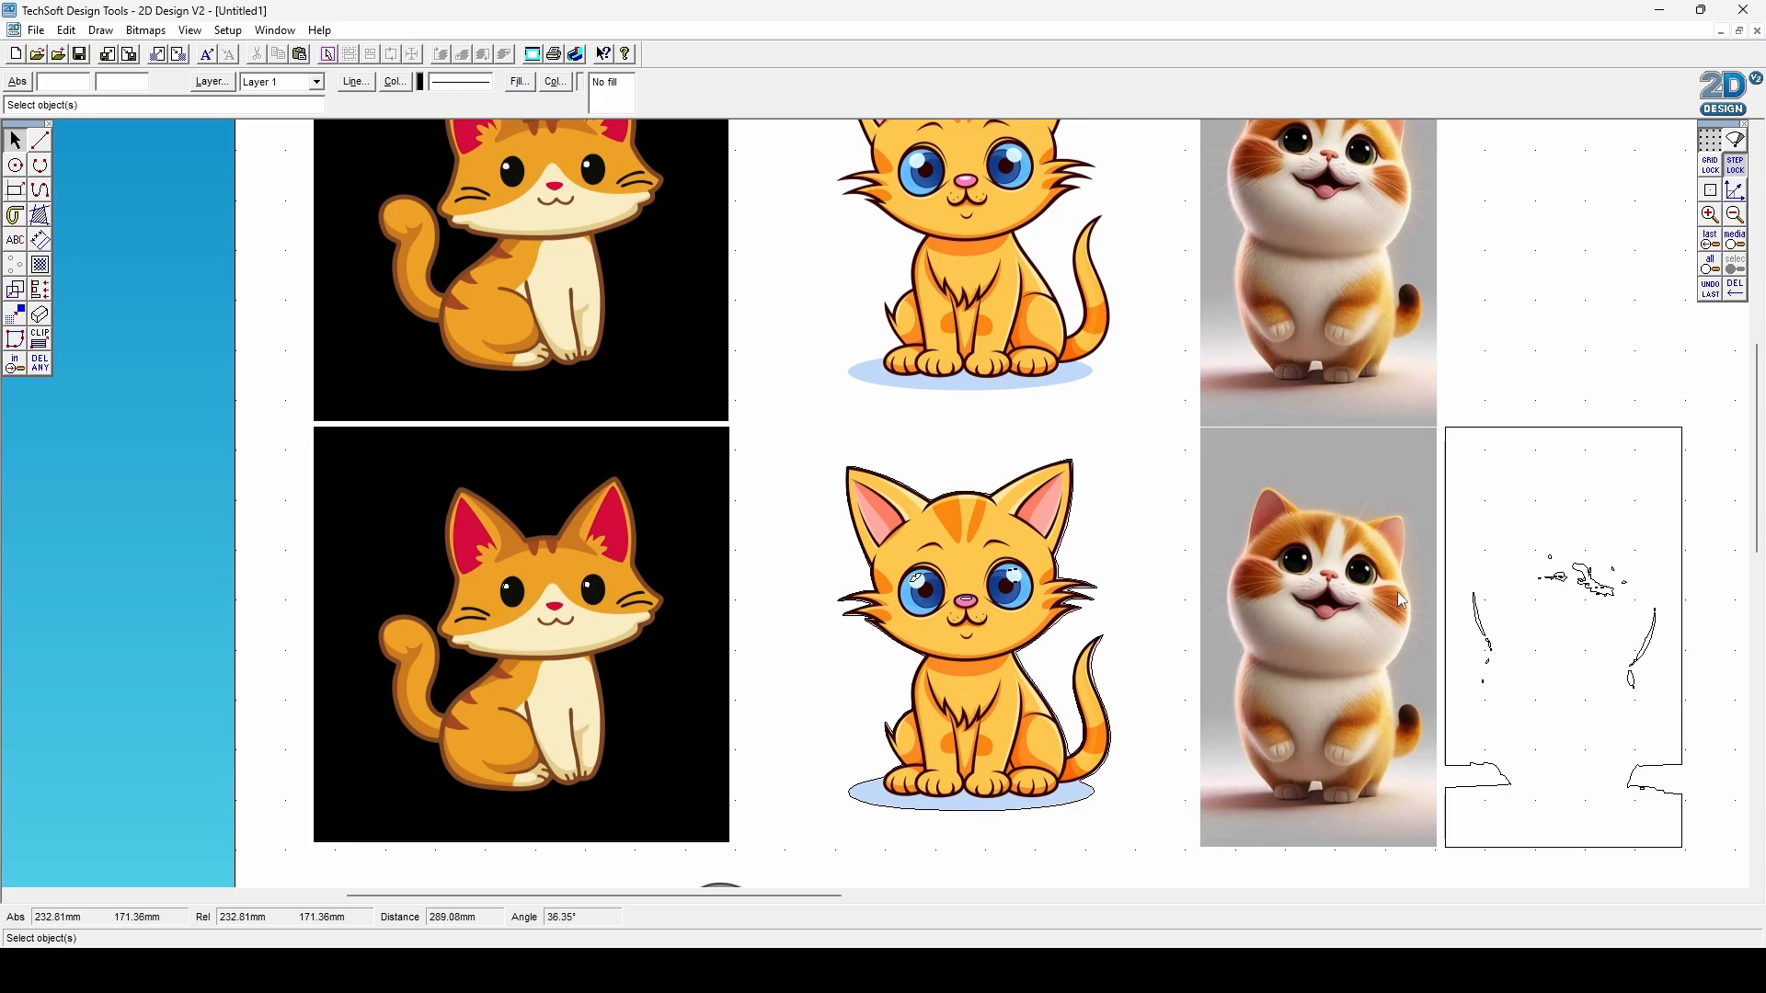
click(1486, 633)
key(Delete)
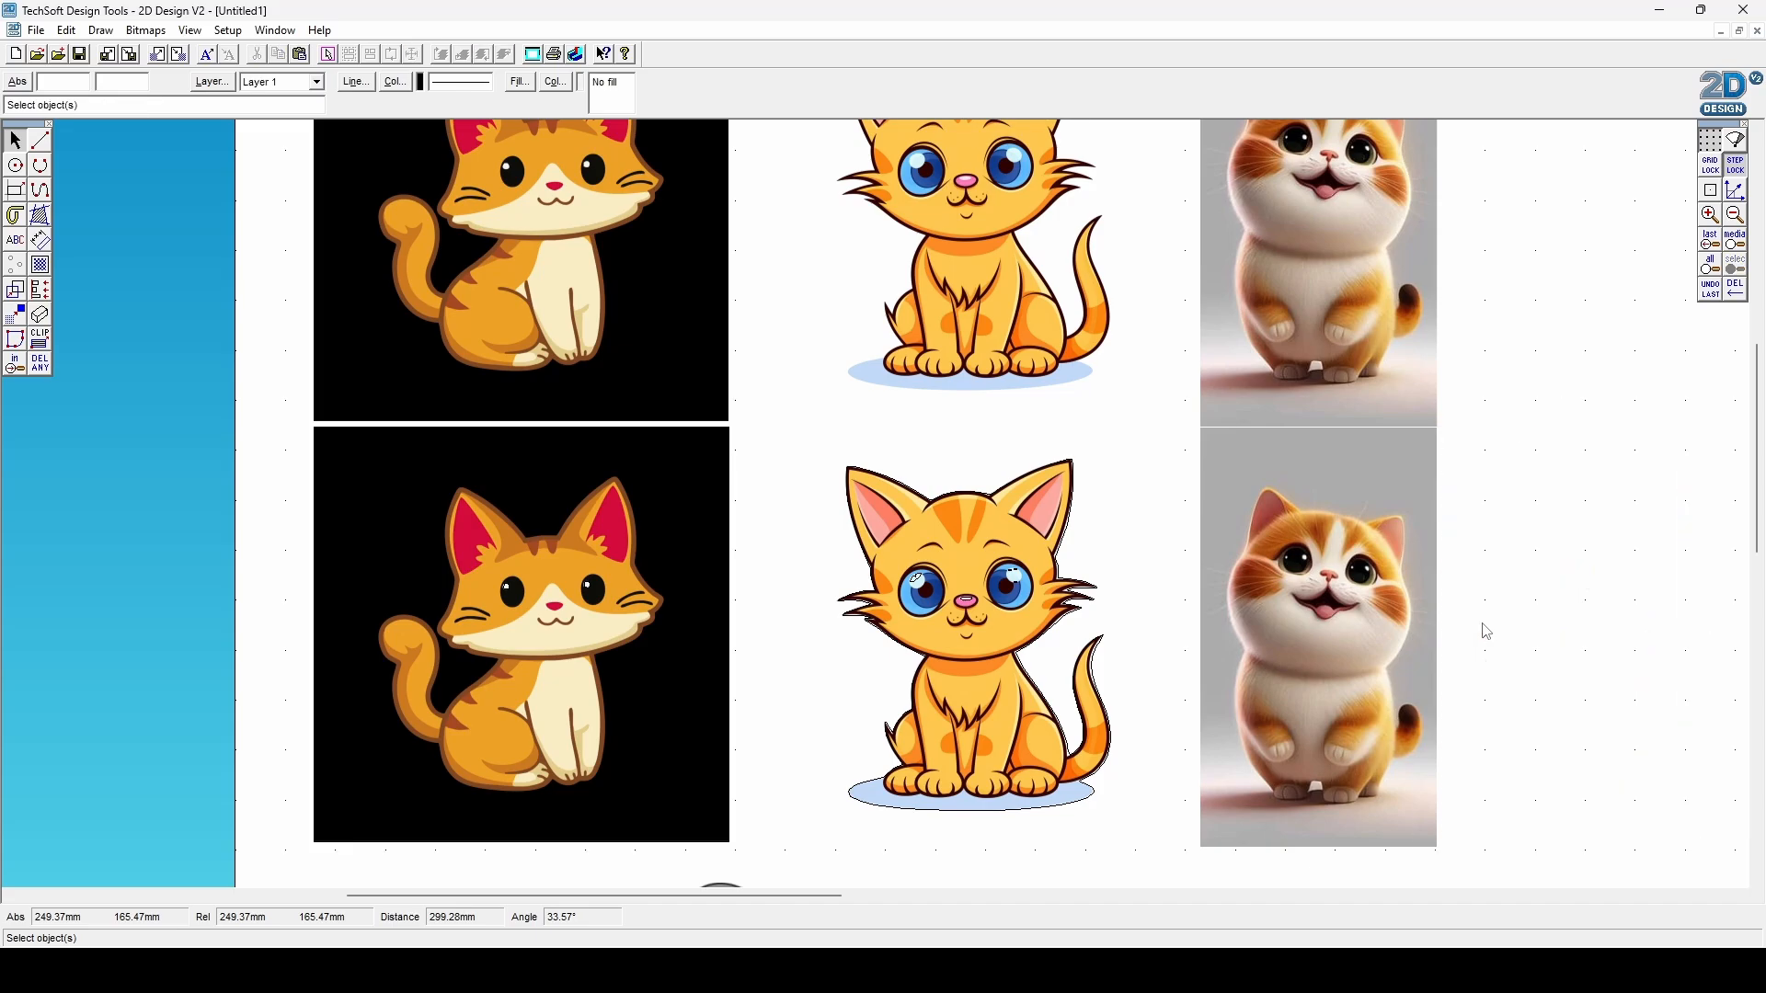
Move the lower black-background cat image partly off the page to its left and delete the contour it covered.
click(661, 602)
drag(521, 633, 76, 635)
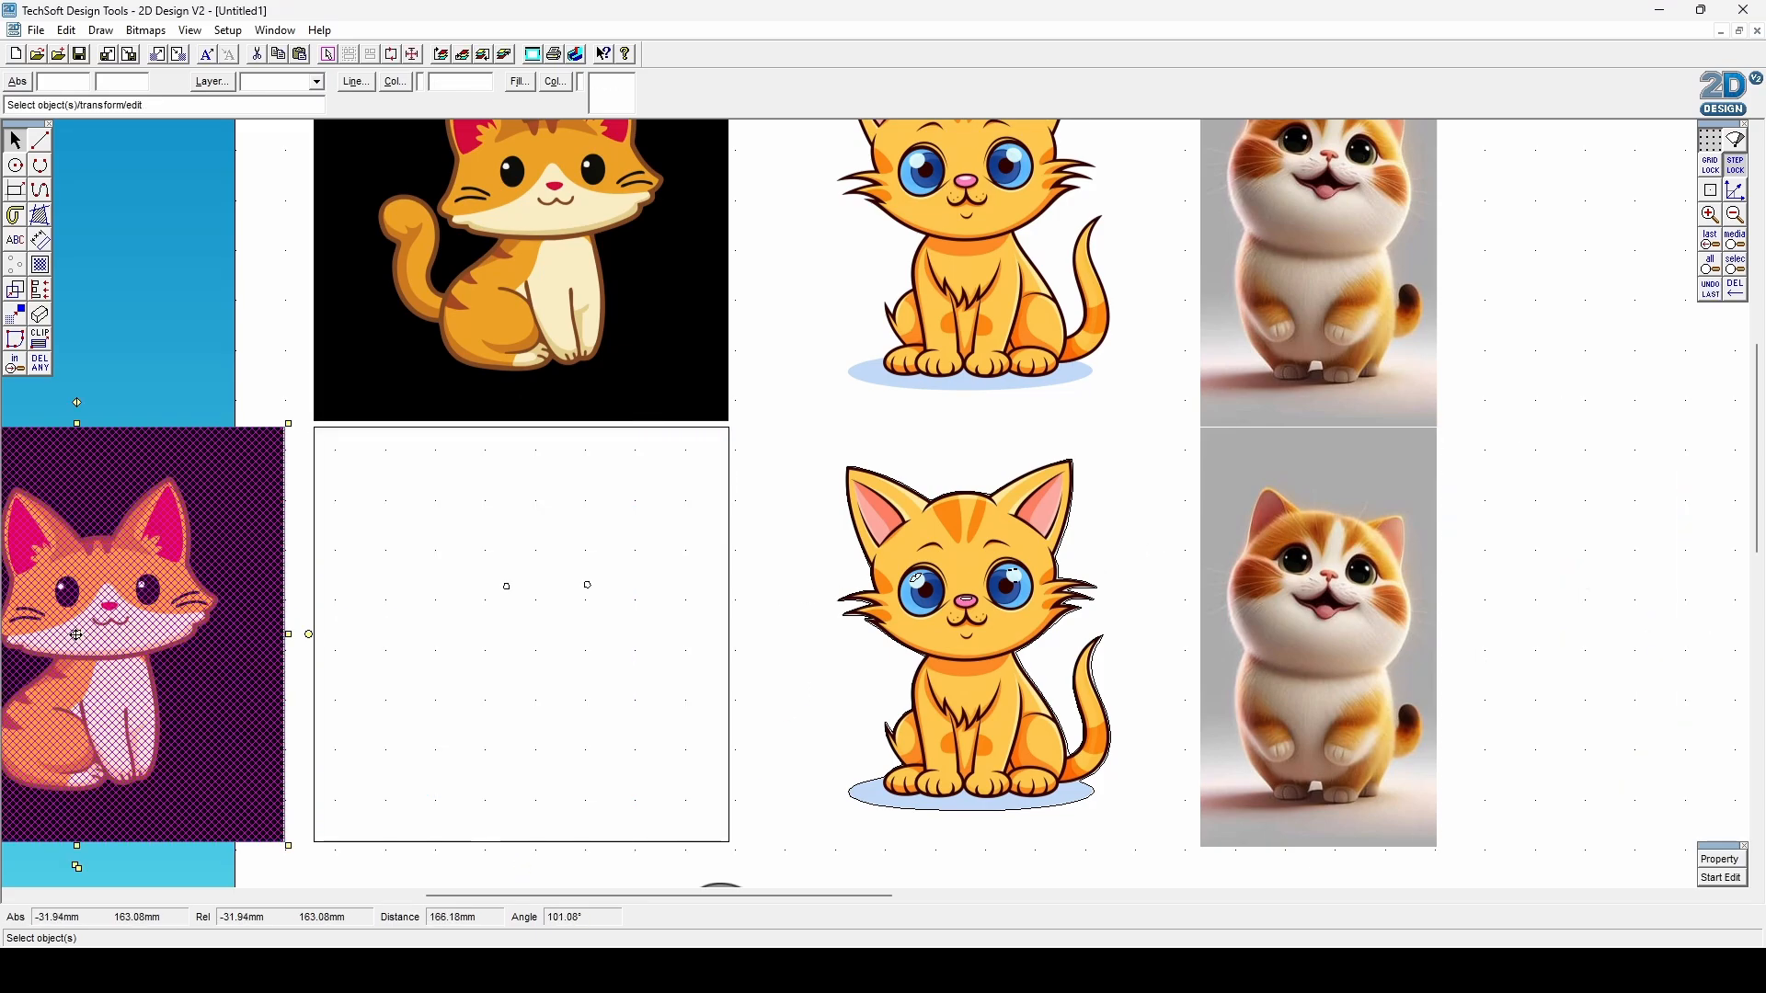
click(591, 588)
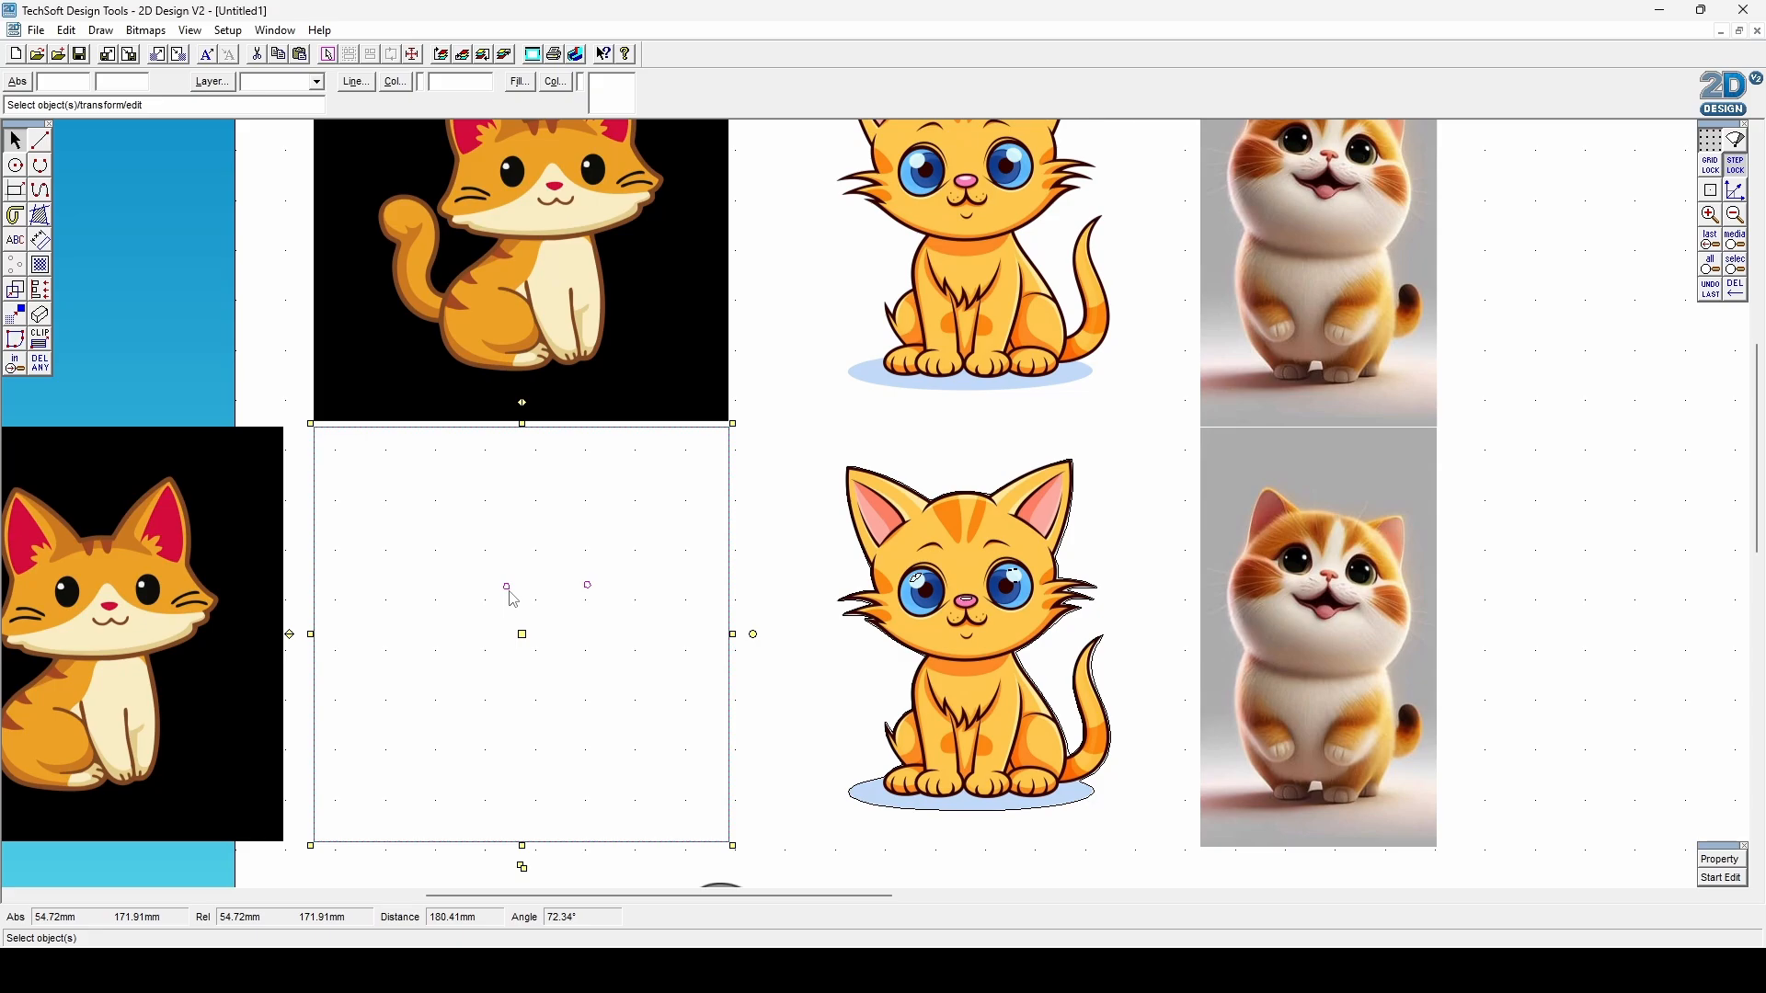
key(Delete)
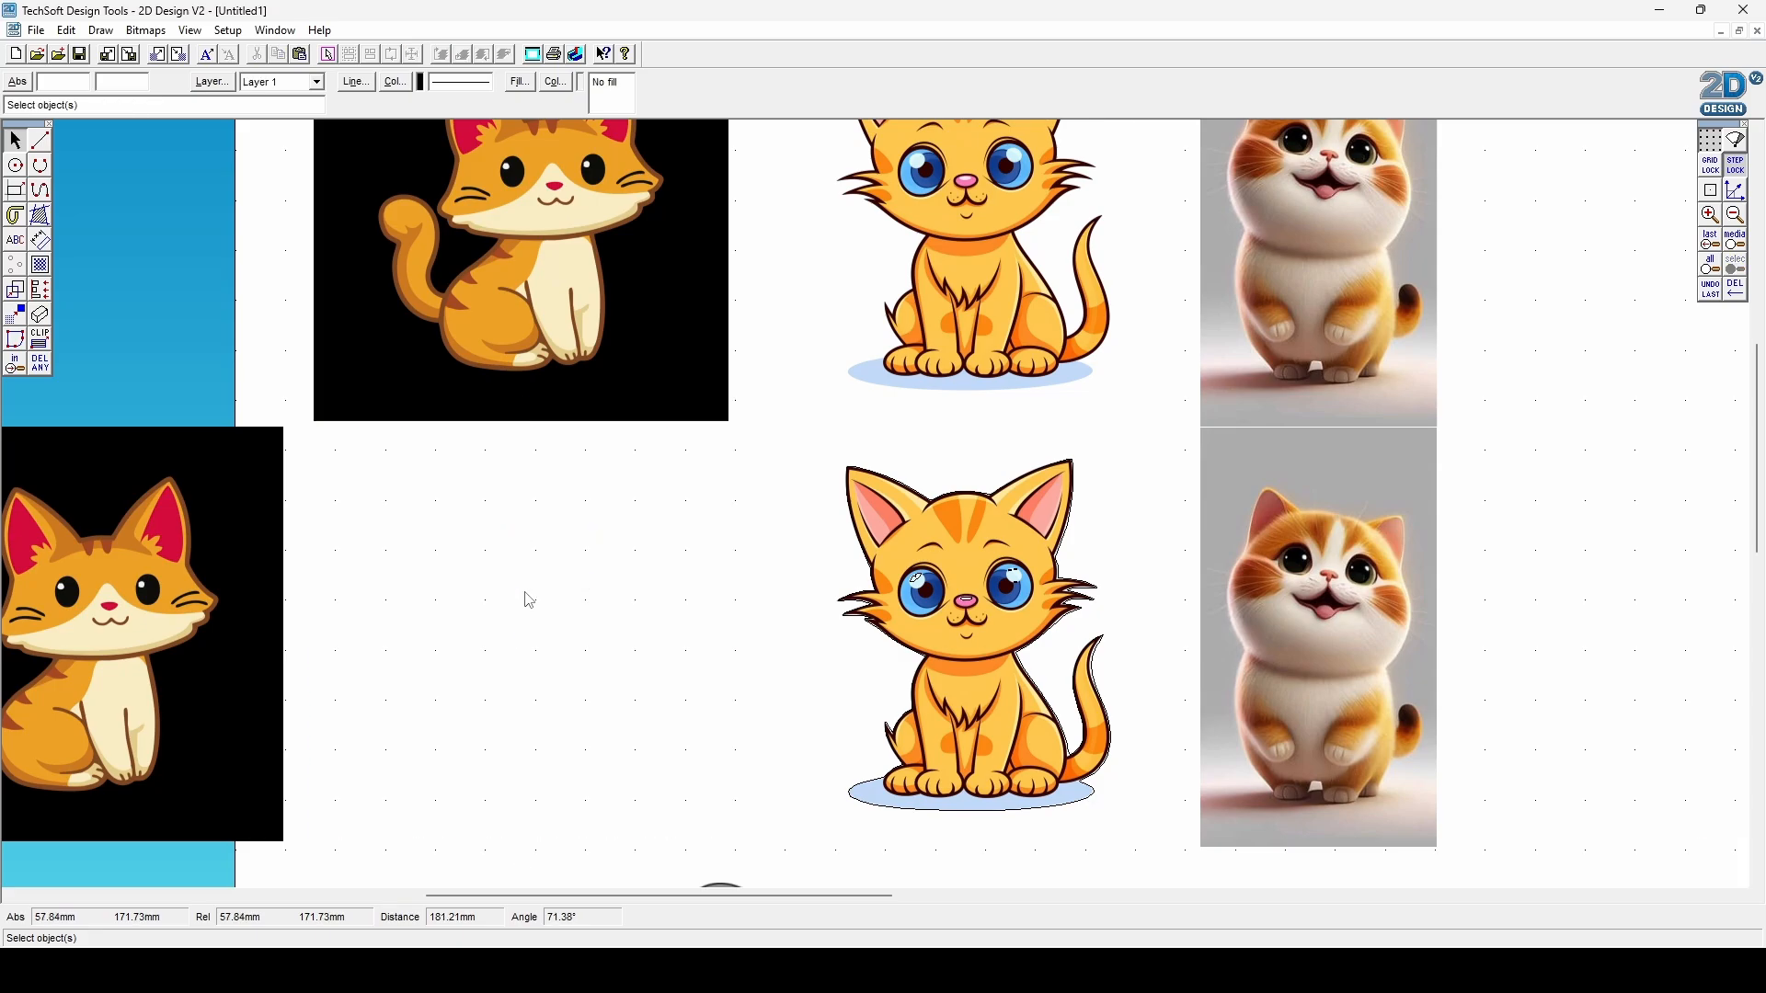
Move the lower black-background cat image back onto the page, directly beneath its original.
click(131, 604)
drag(79, 632, 521, 636)
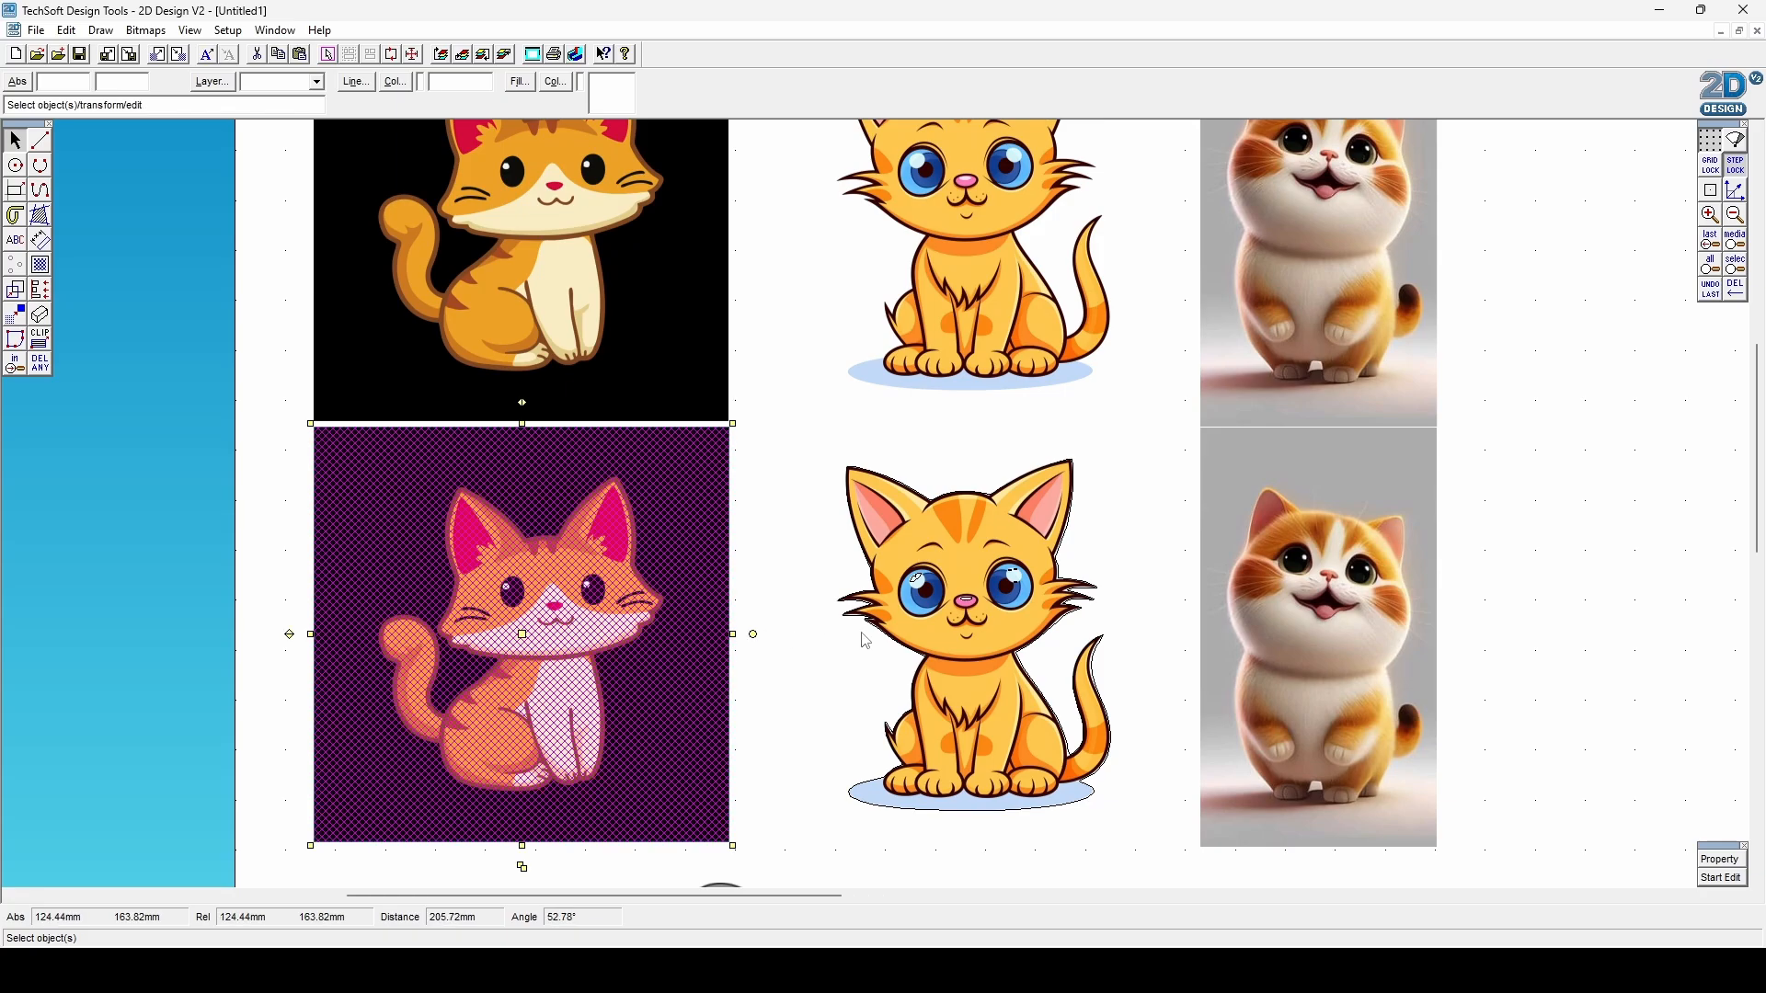
Move the contour of the lower white-background cat to the empty space beside the grey-background cat and delete it.
click(1061, 572)
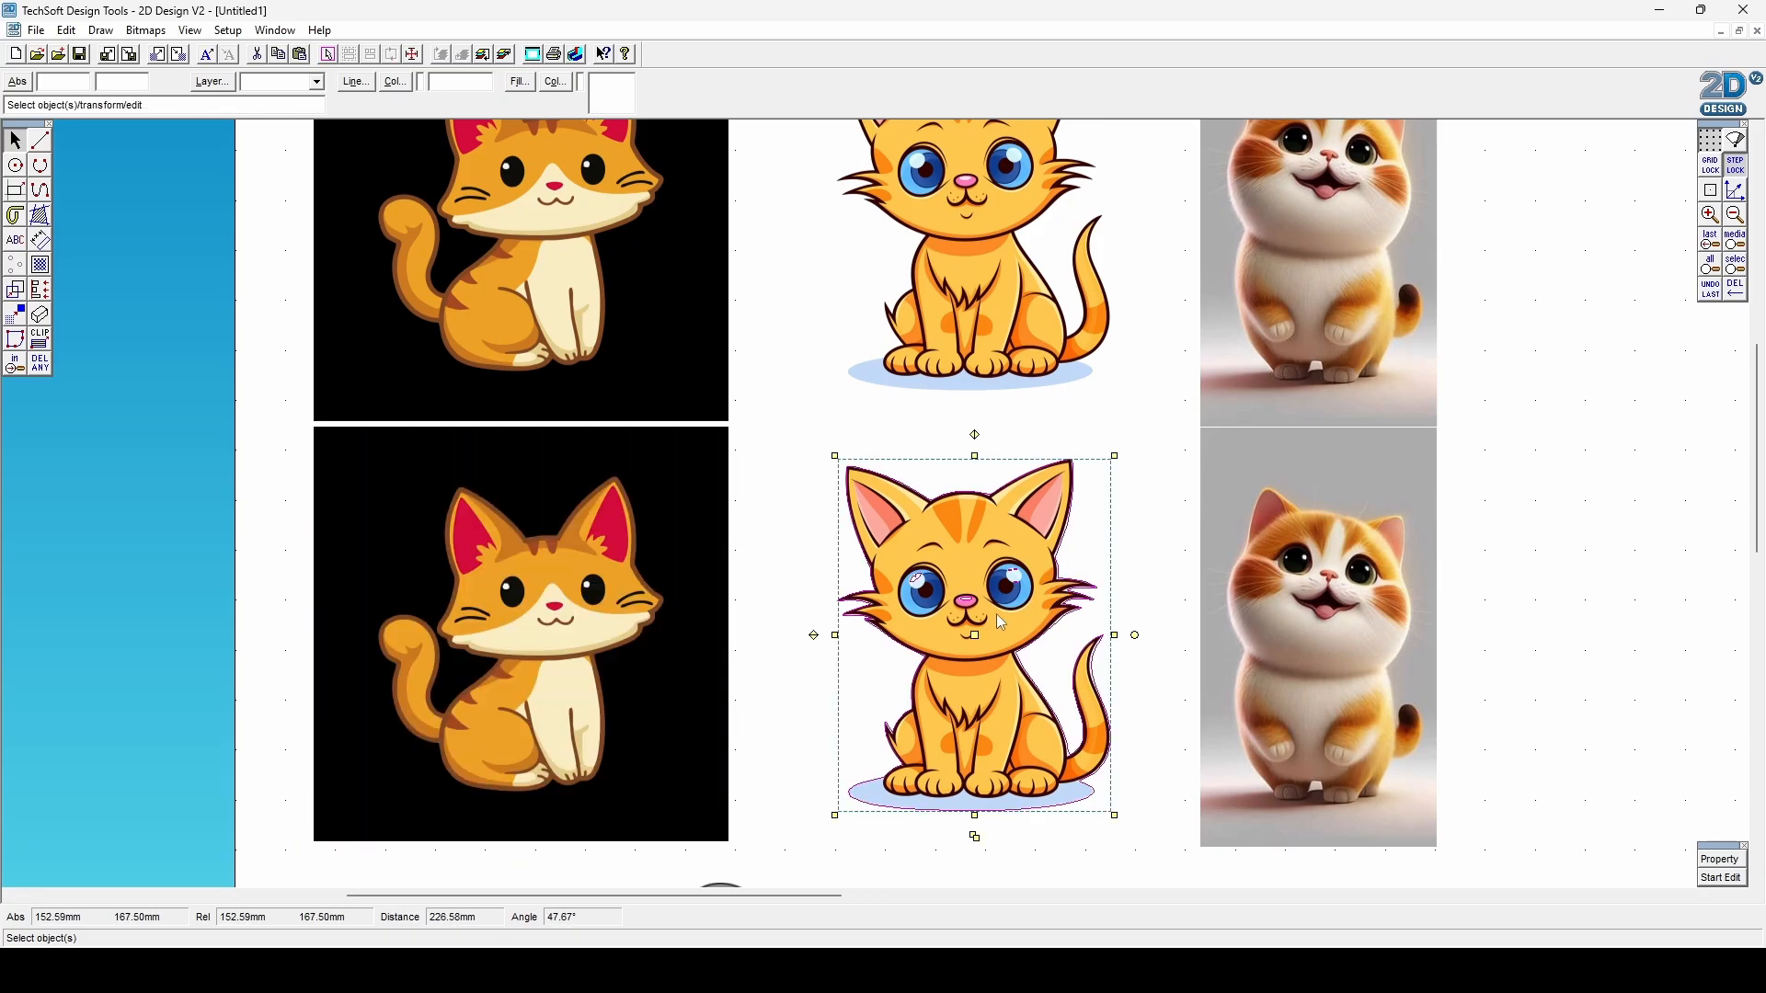
drag(972, 636, 1601, 618)
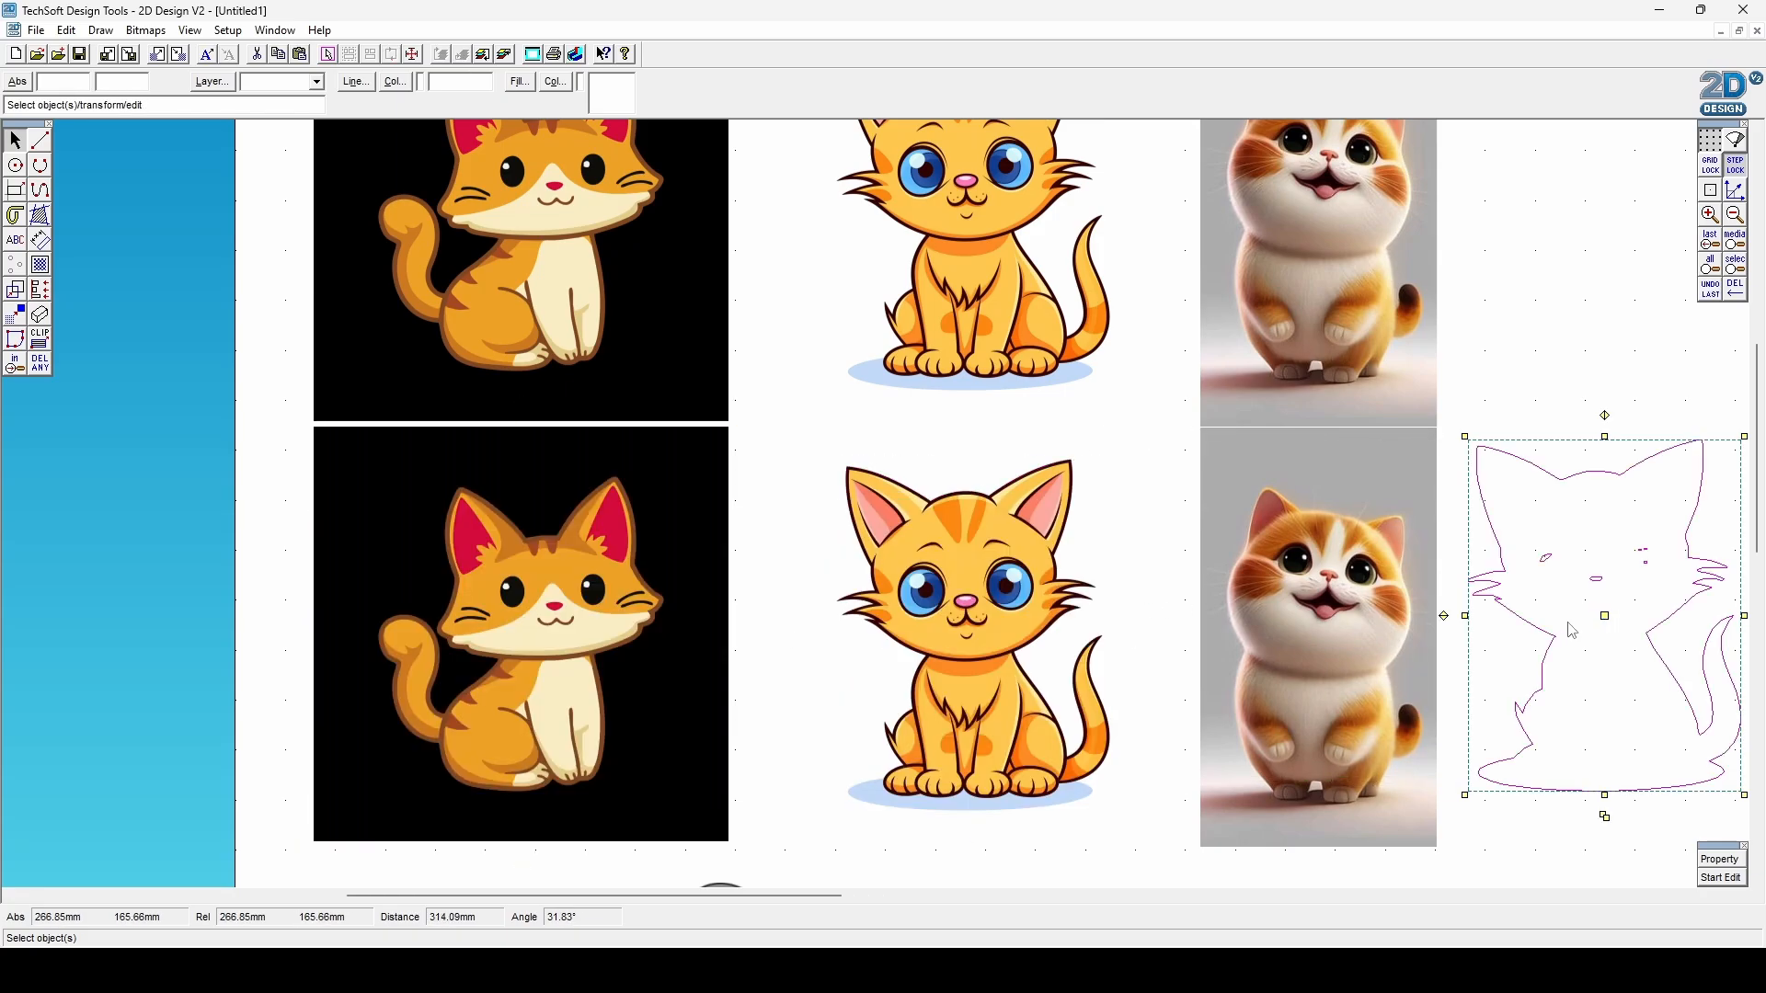
click(1531, 395)
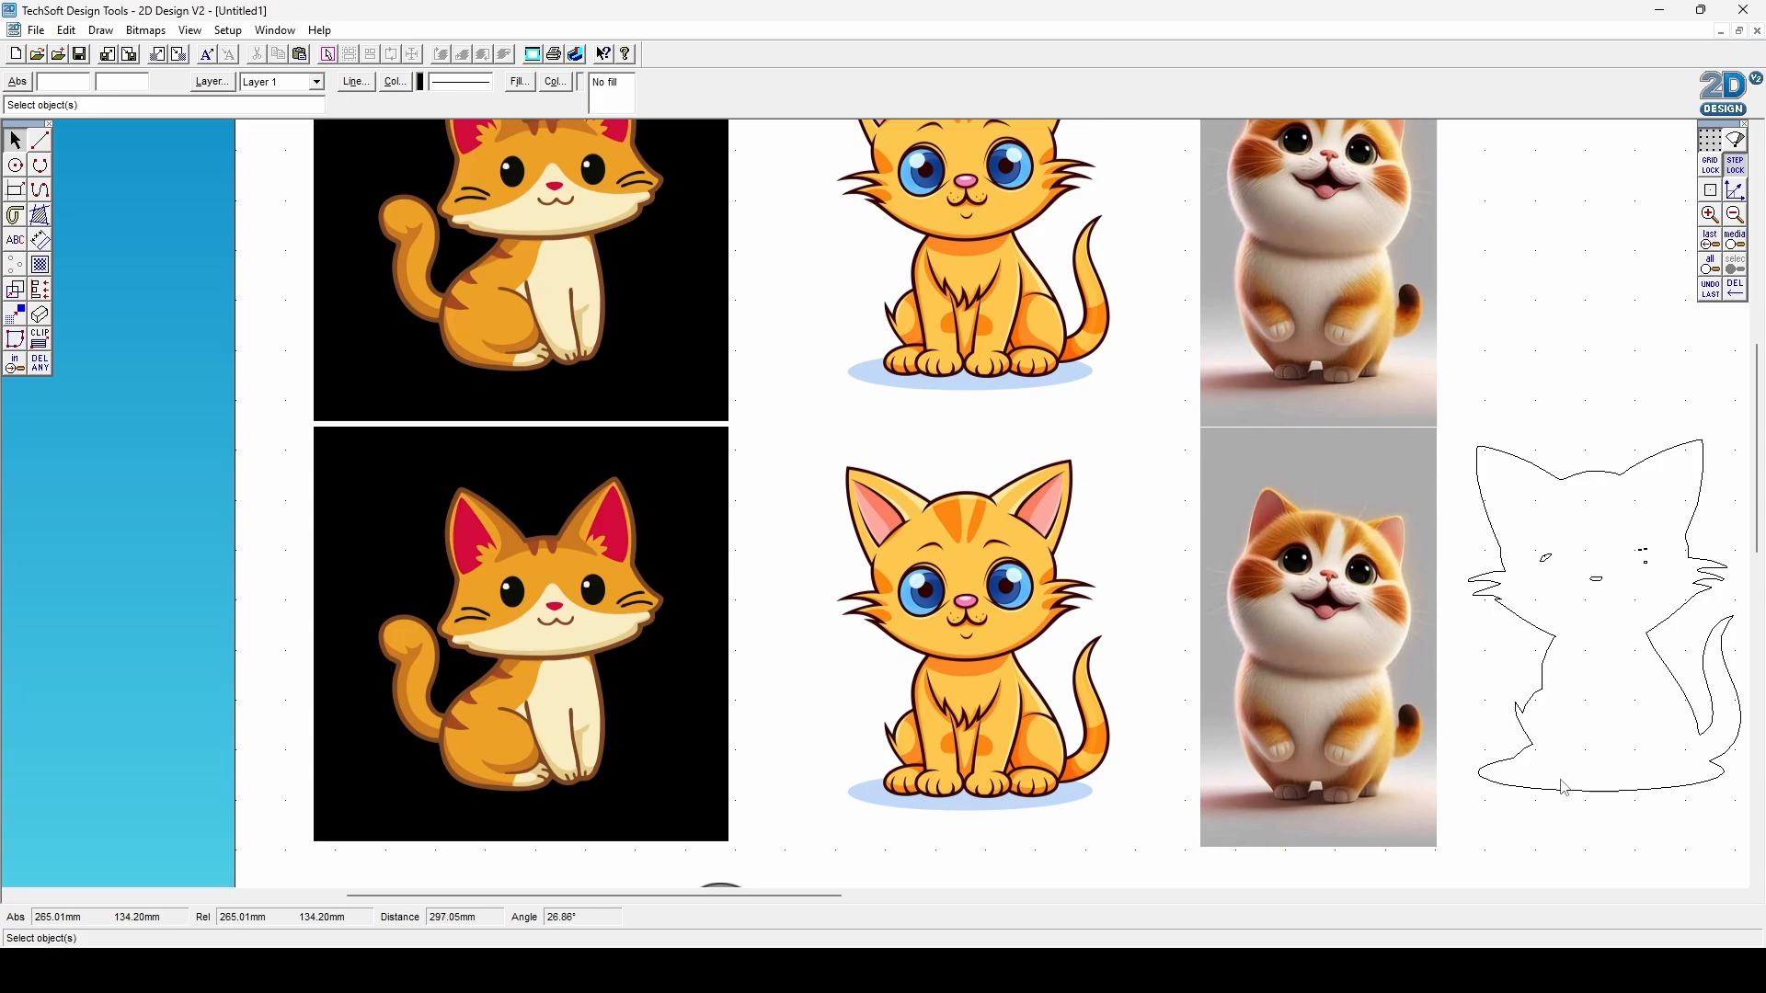
click(1603, 586)
key(Delete)
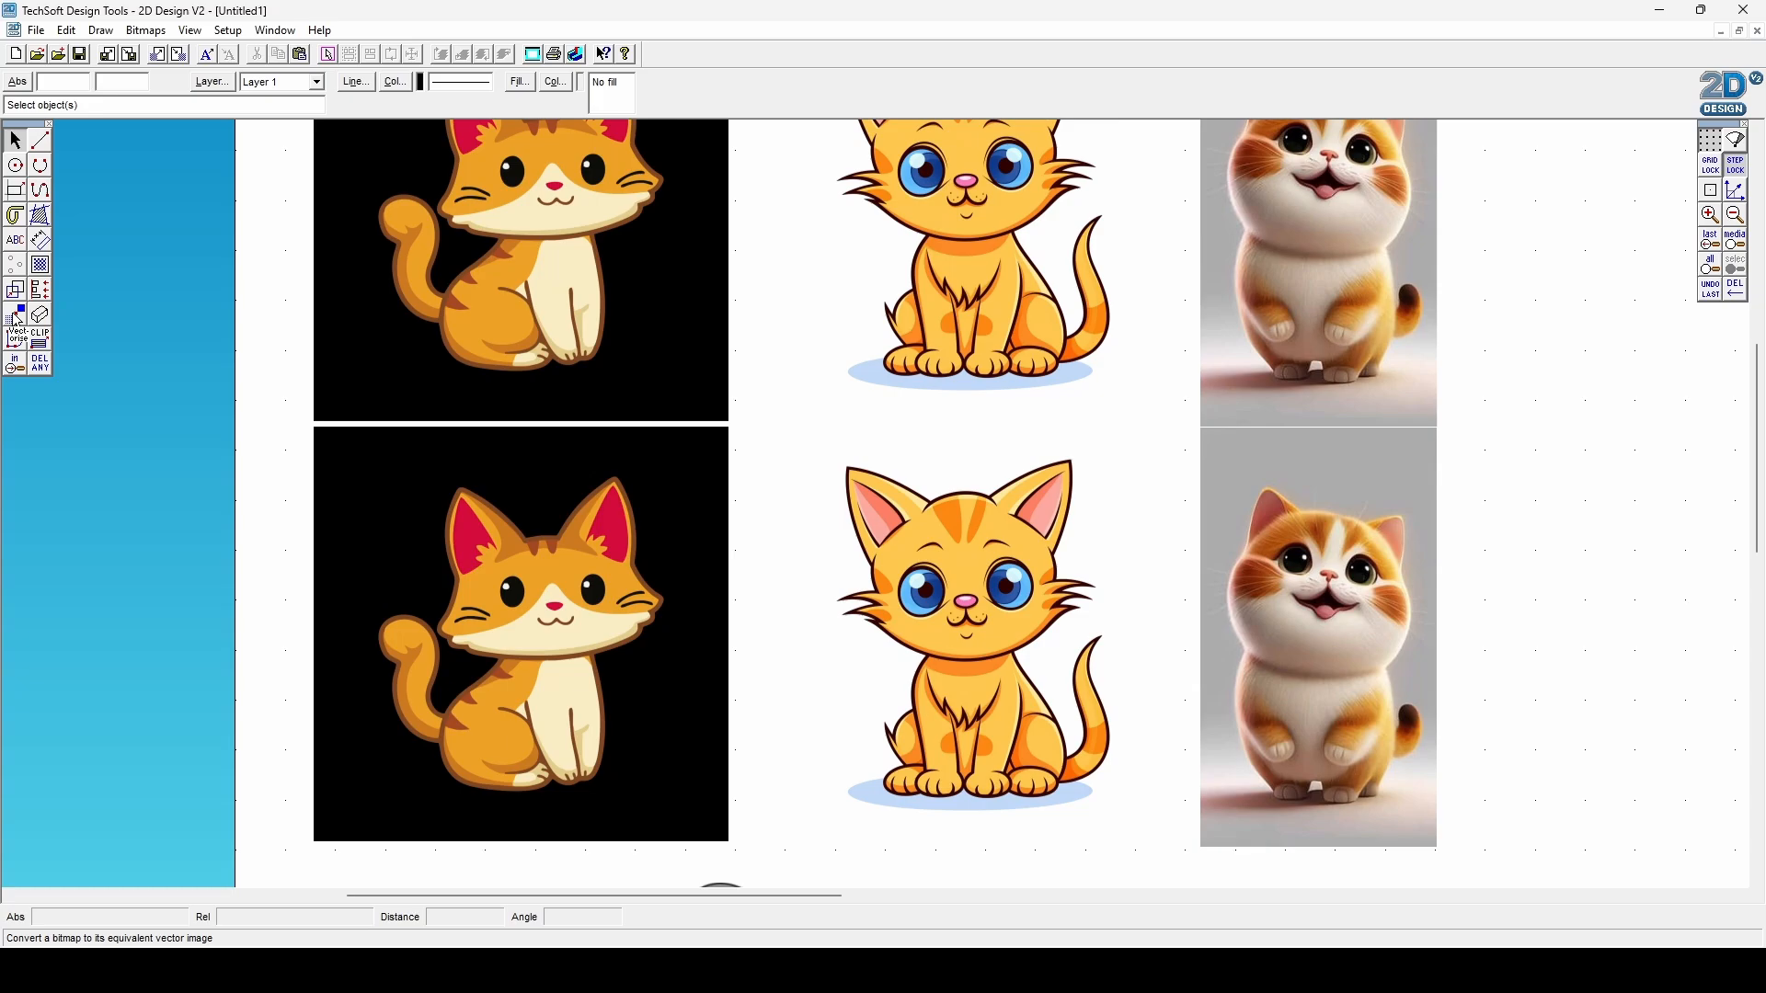
Vectorise the lower black-background cat bitmap in Full Colour, not inverted, with a colour group tolerance of 56.
click(146, 33)
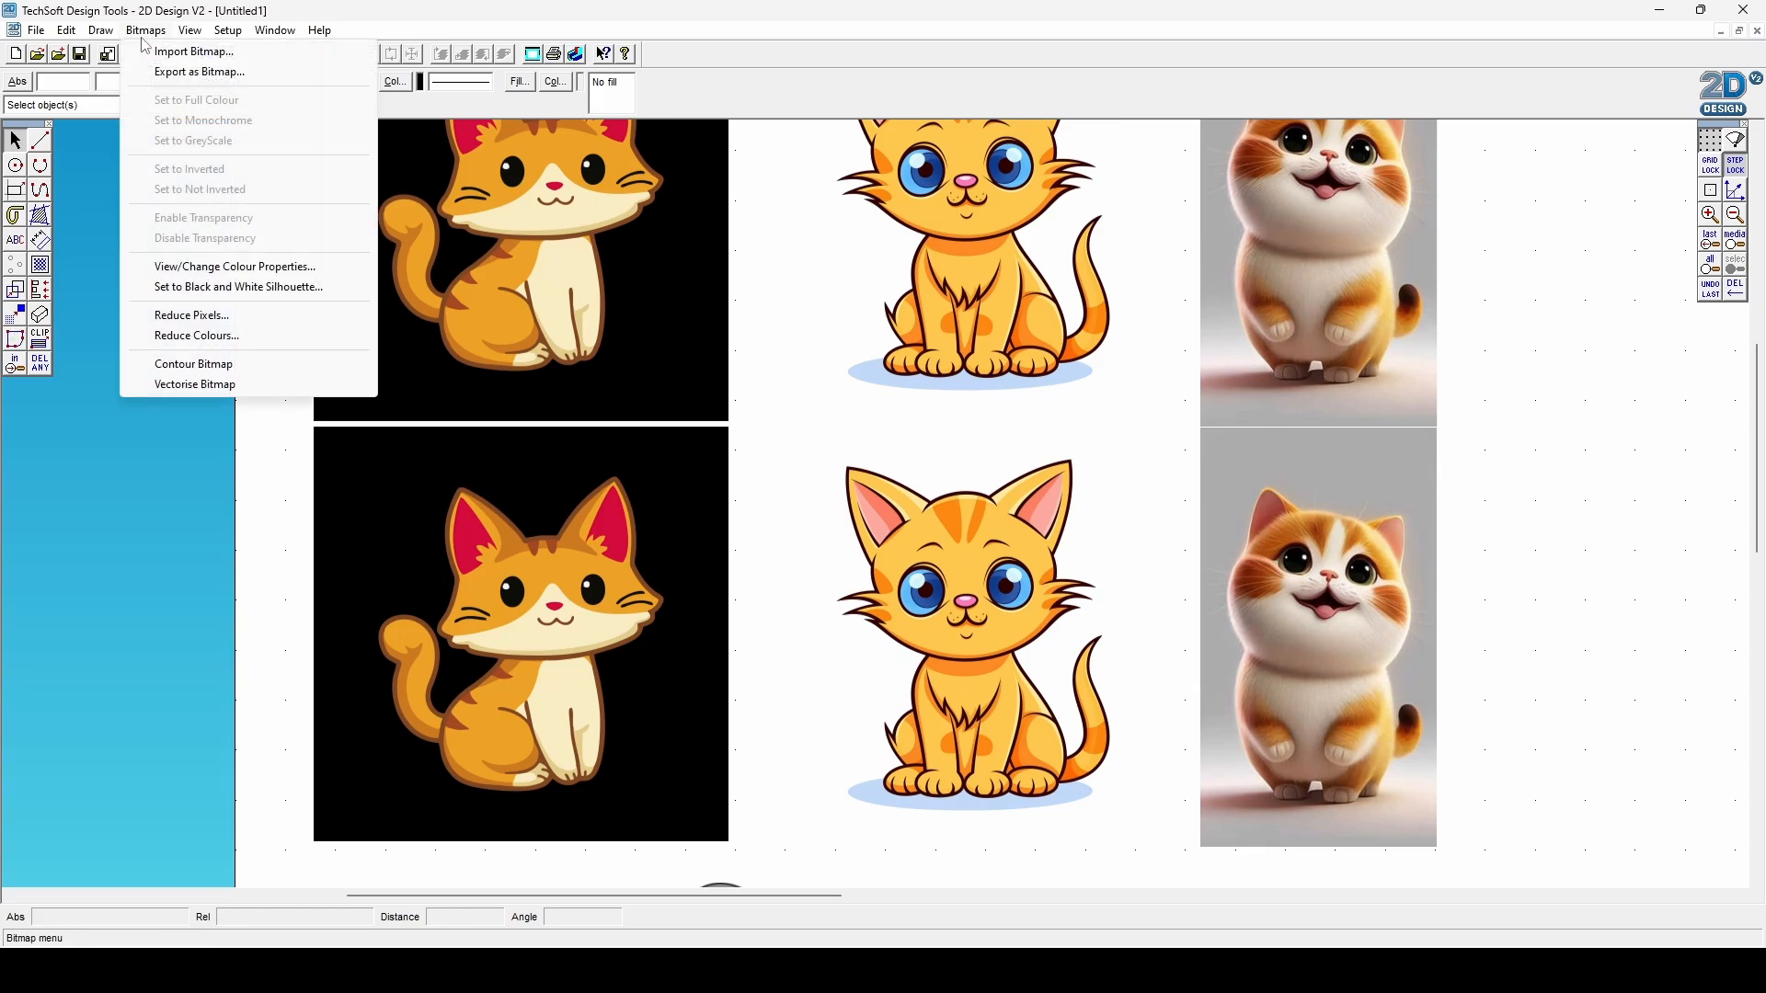
click(217, 386)
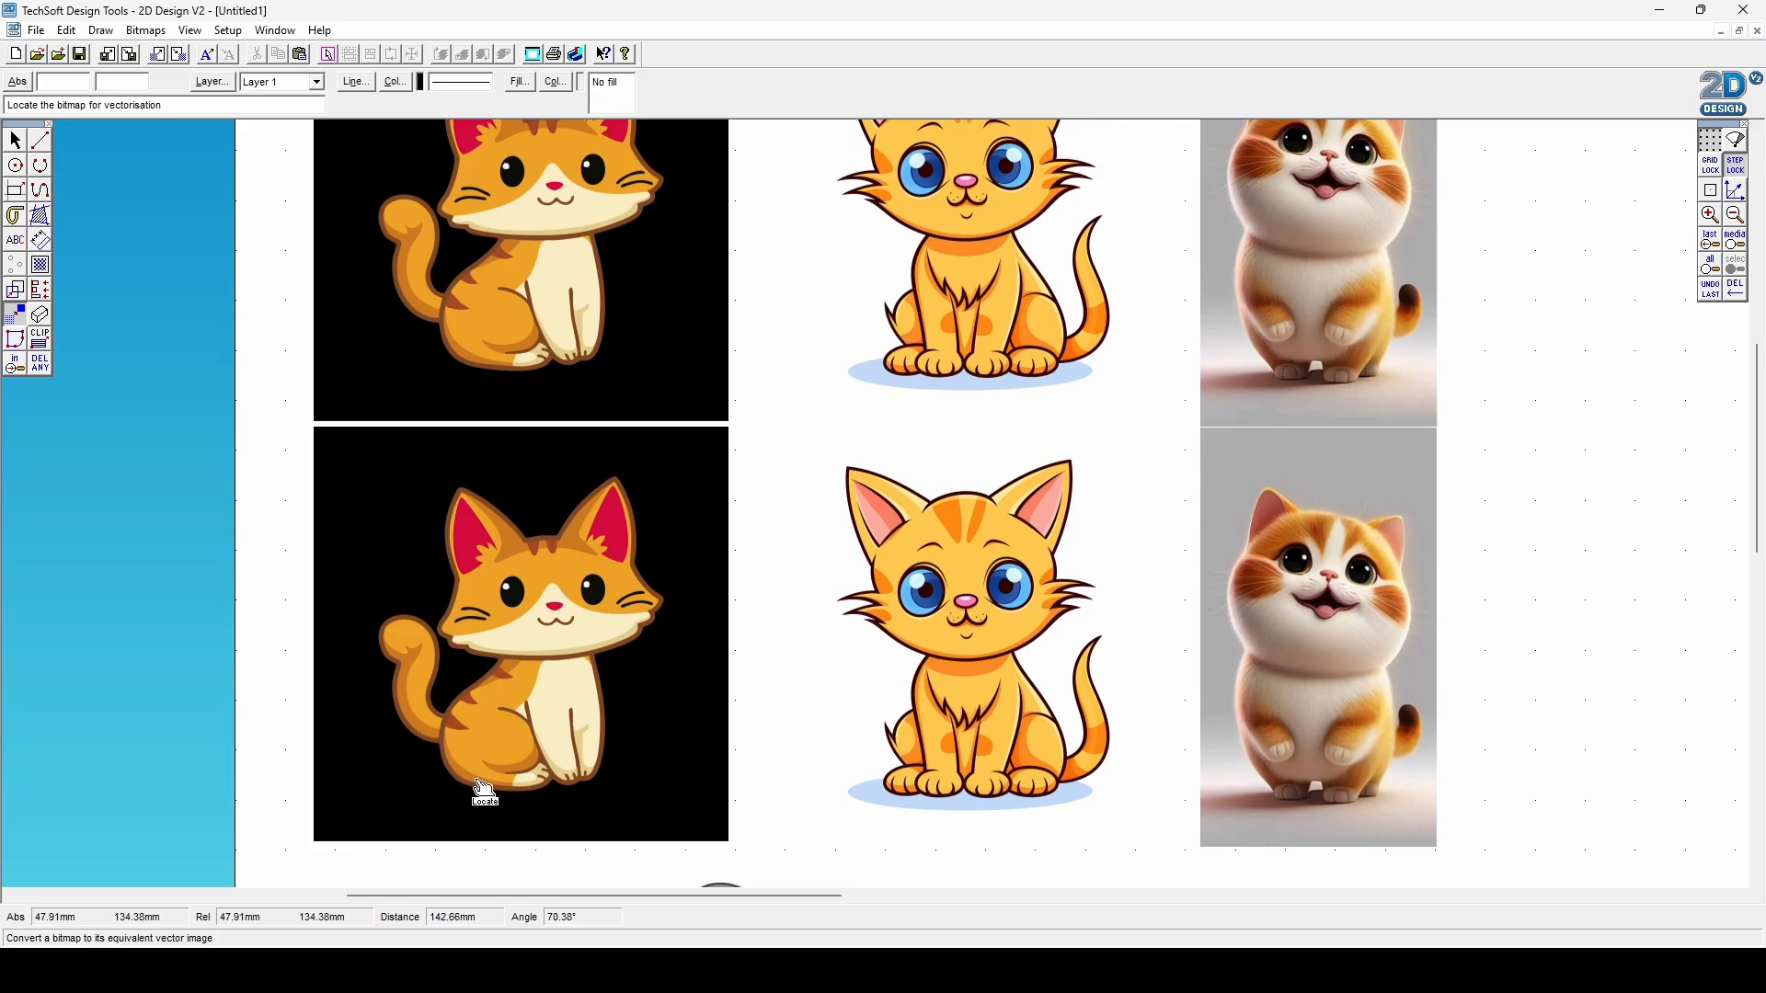
click(464, 672)
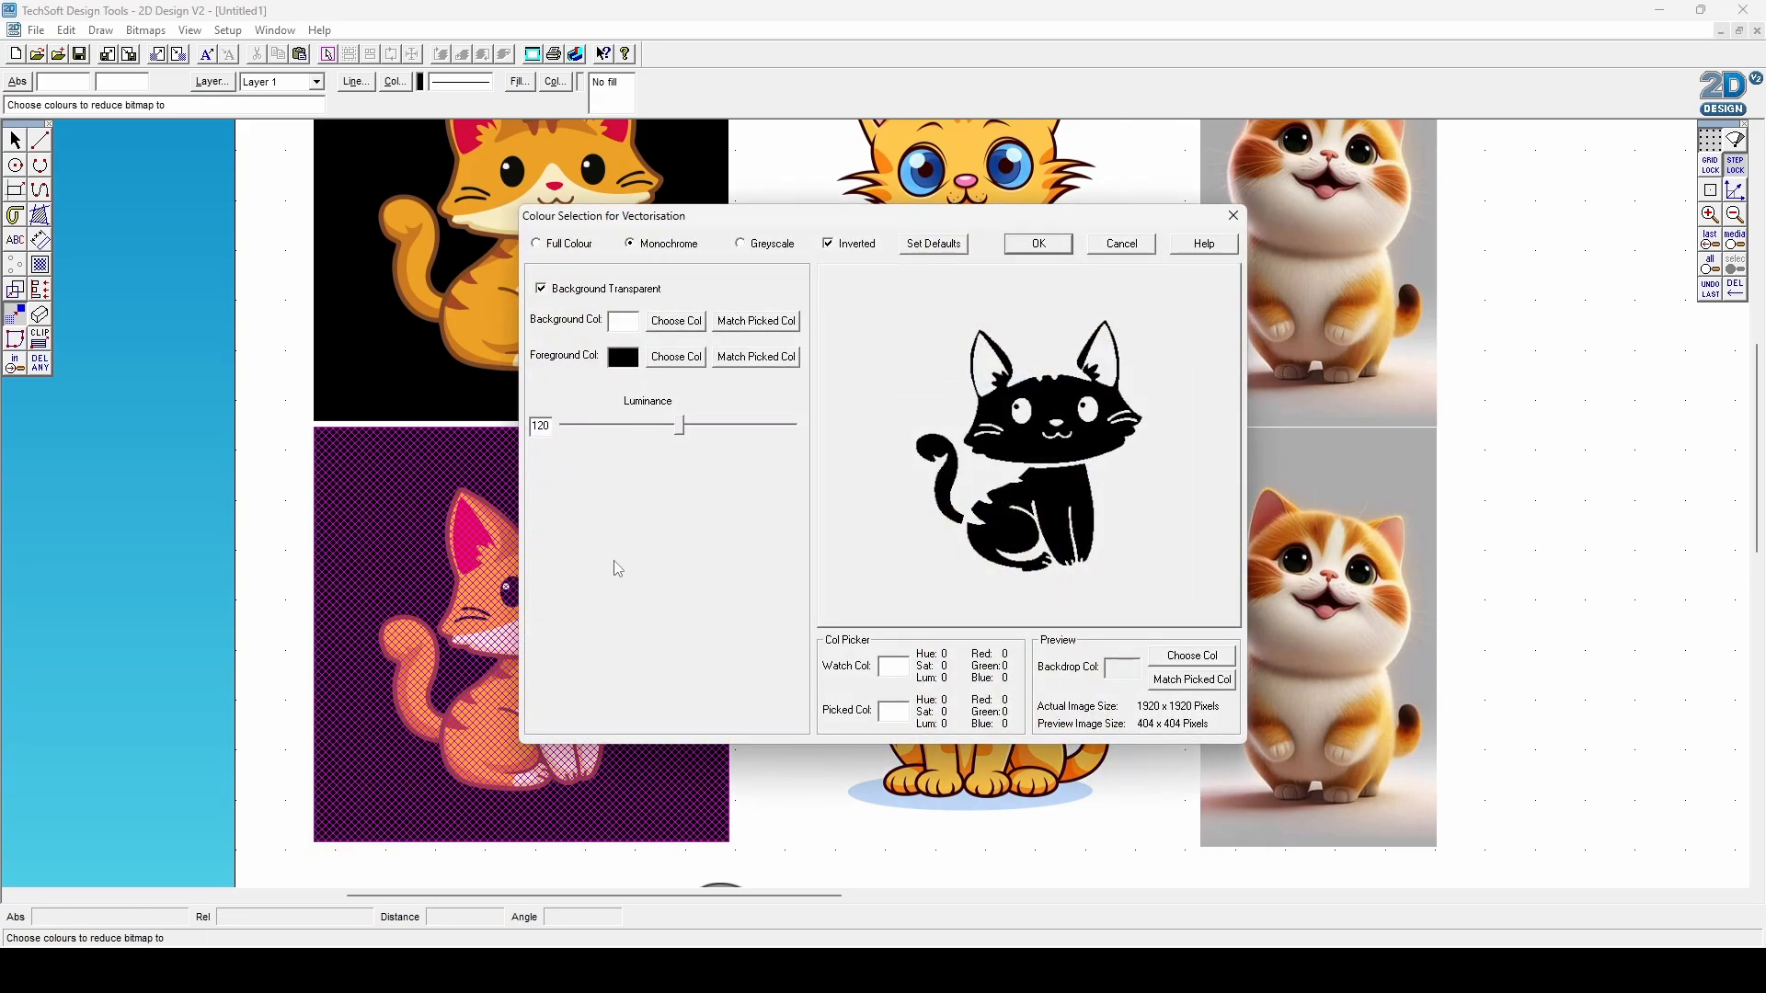
click(537, 244)
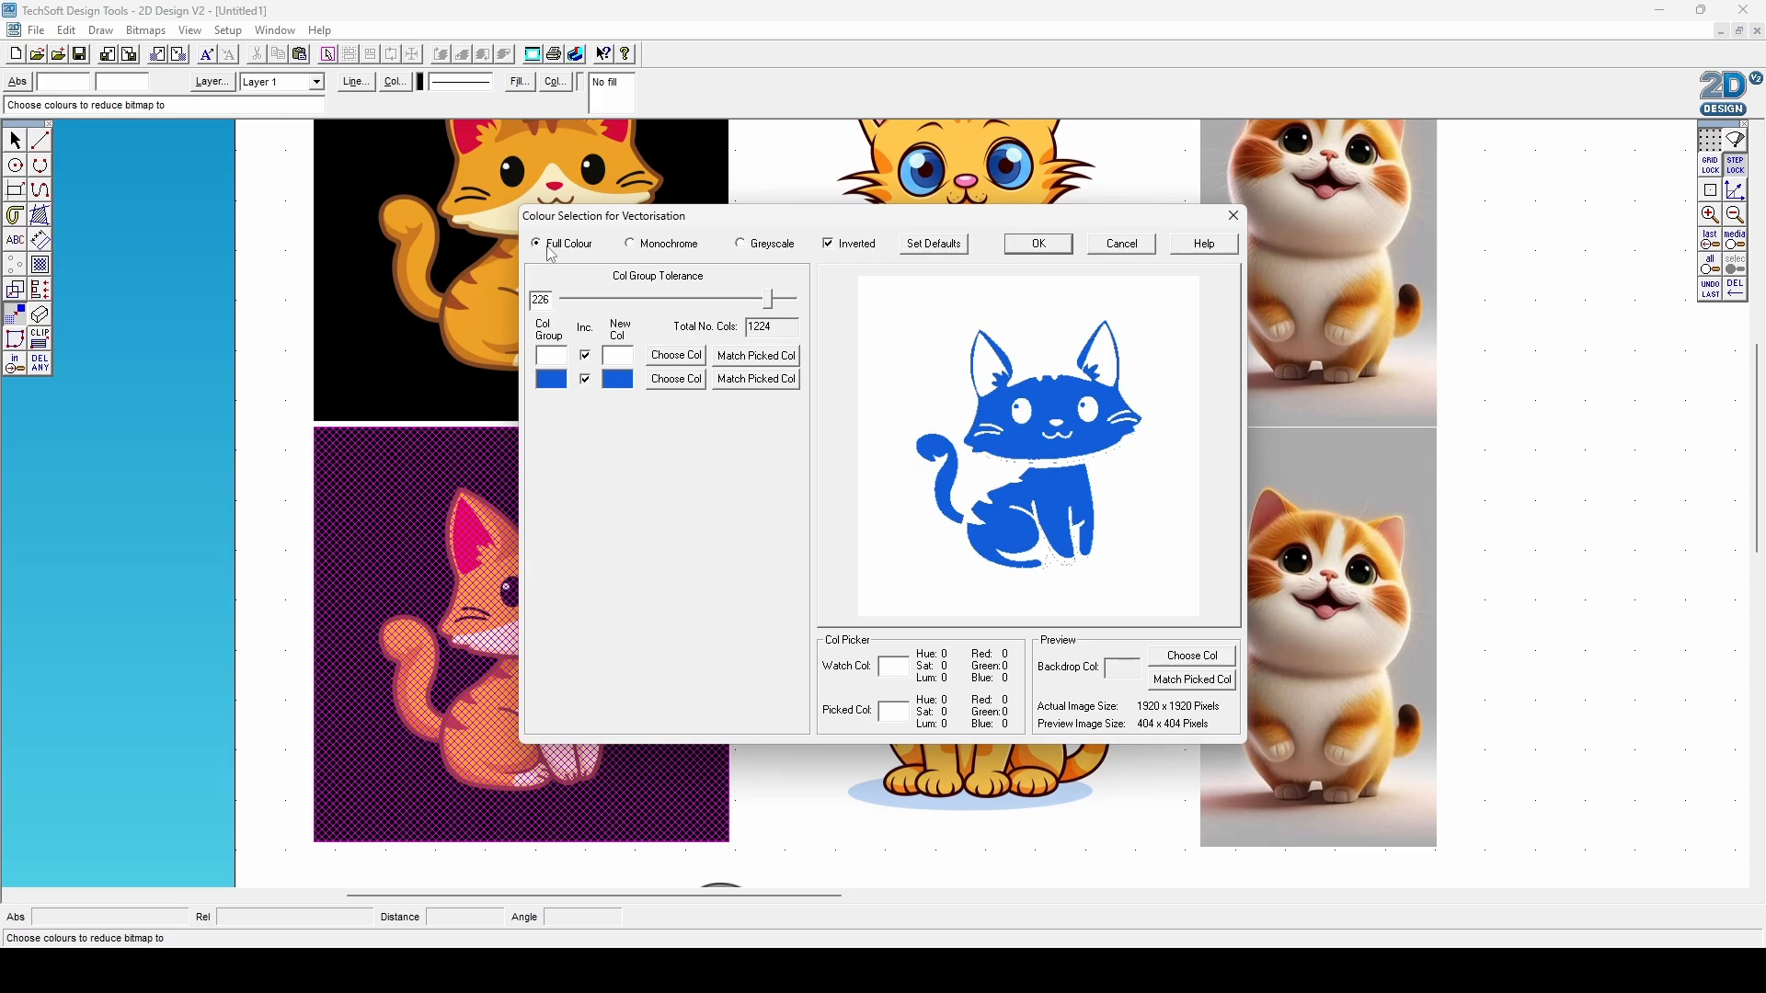
click(839, 245)
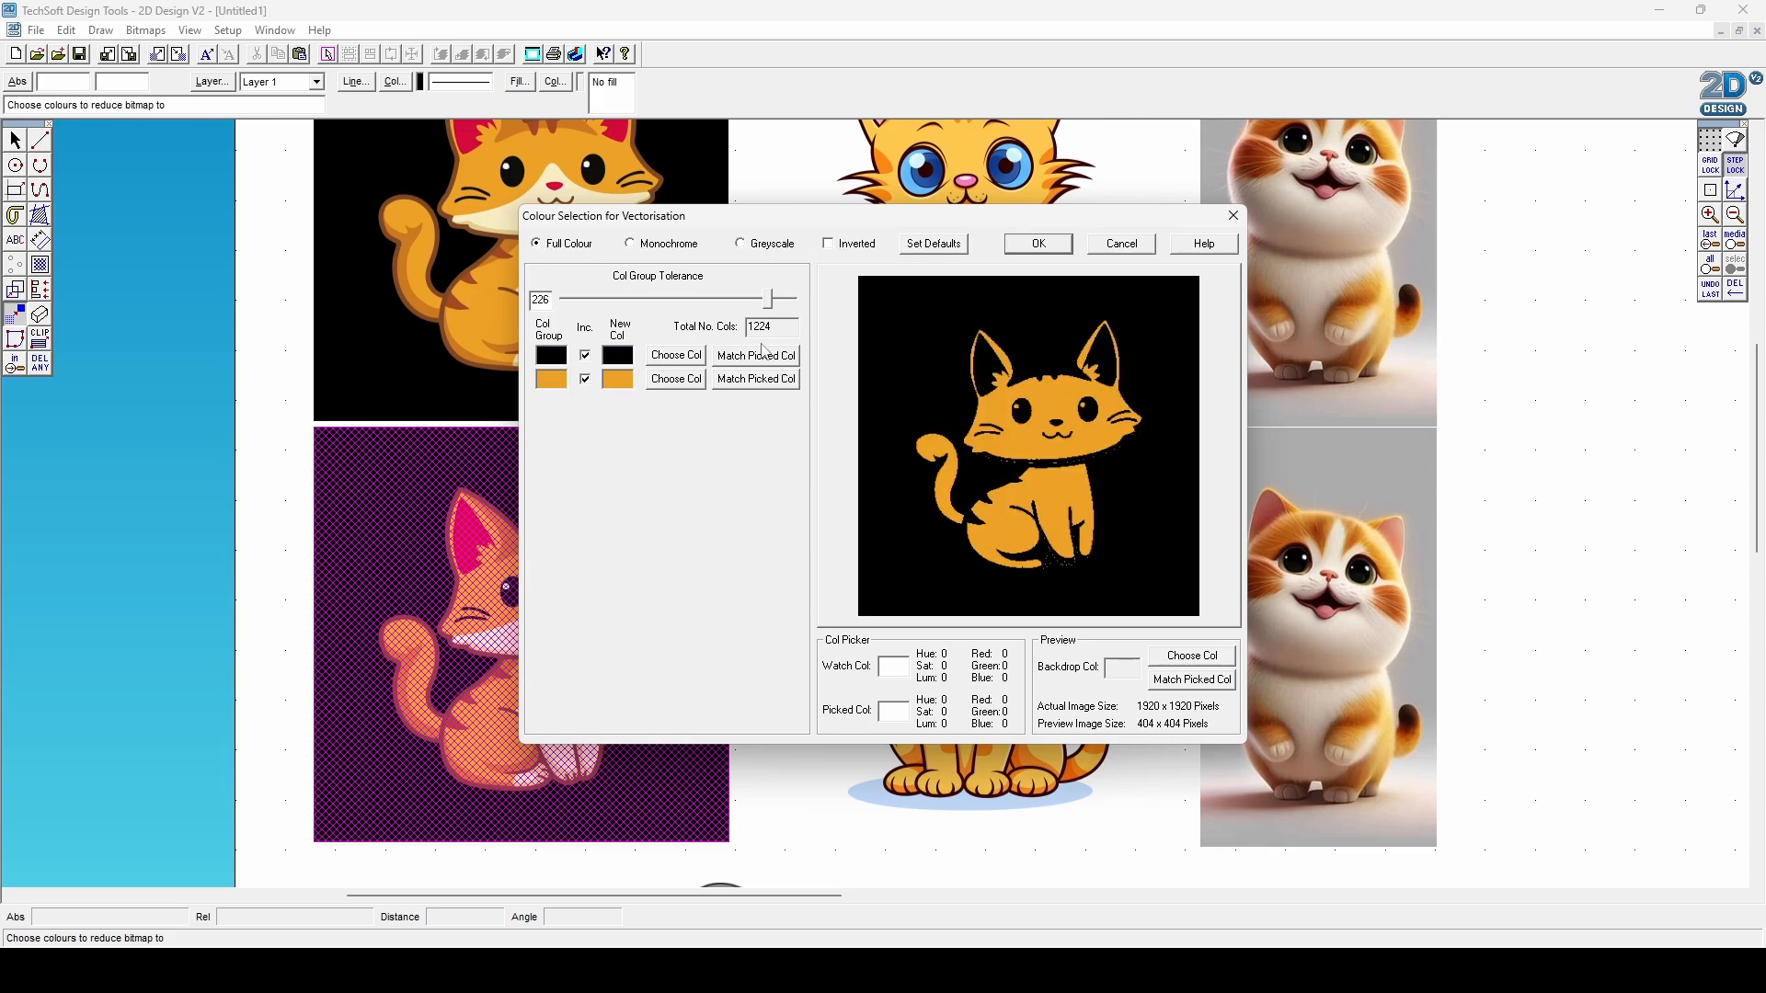
drag(762, 309, 619, 304)
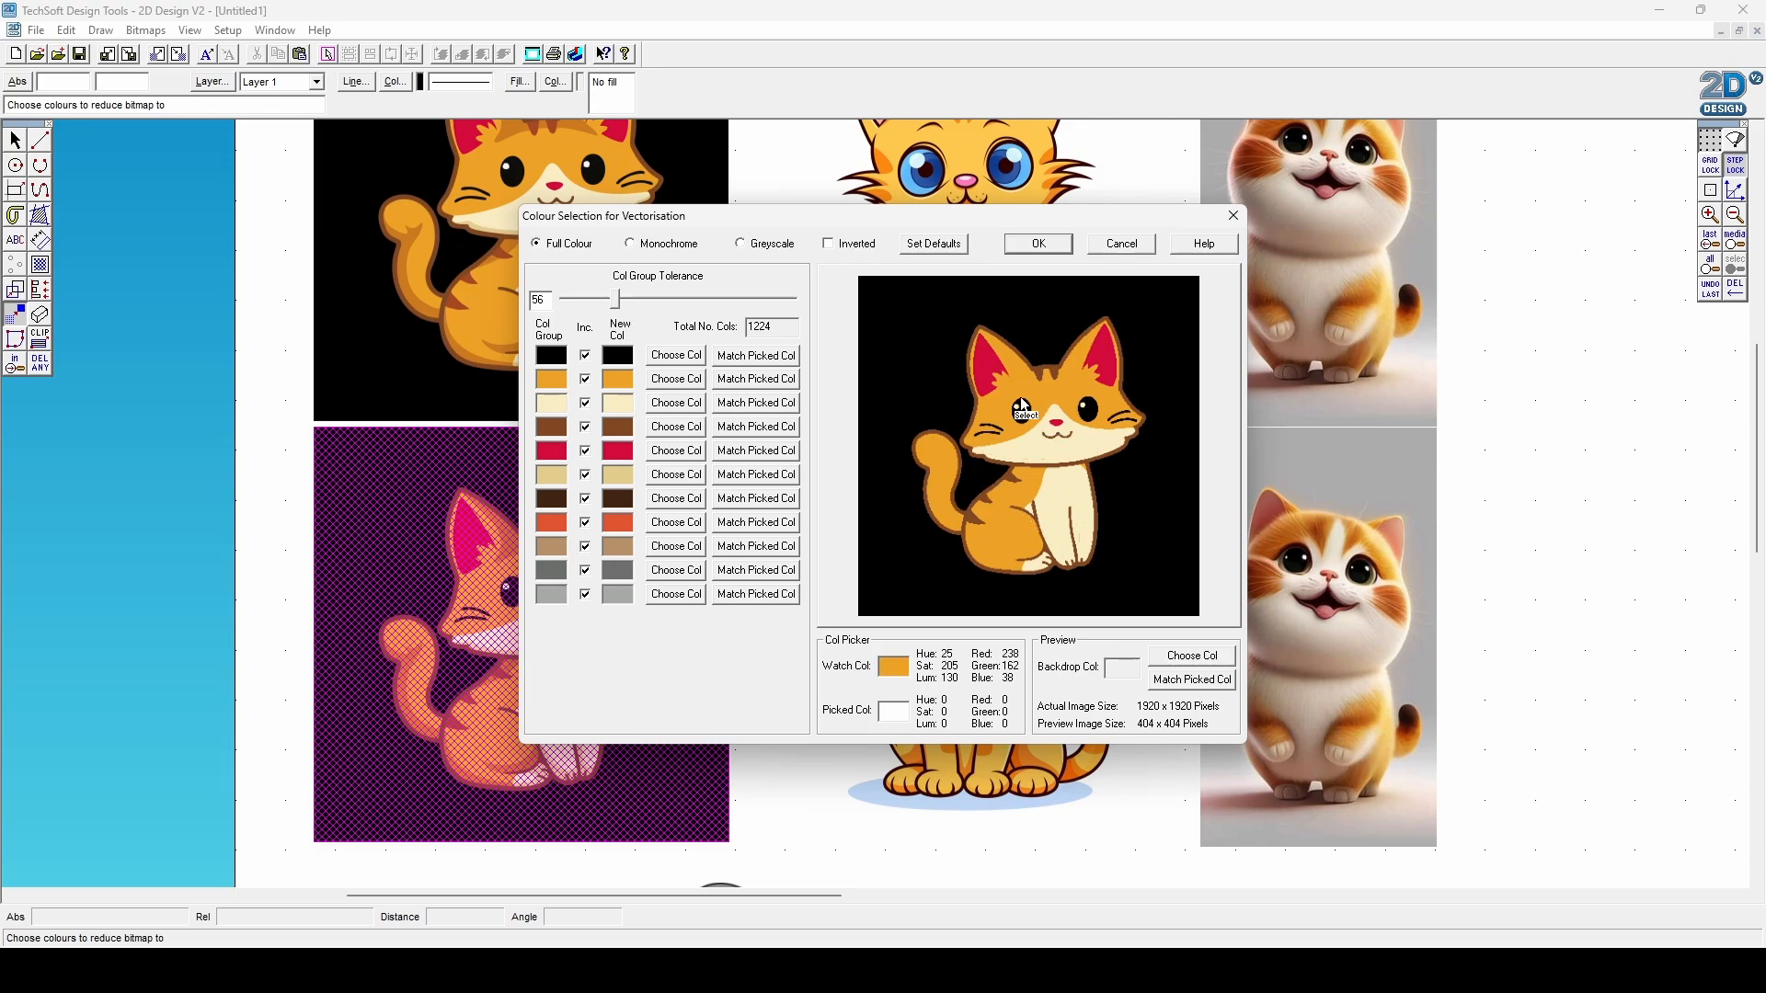
click(1039, 244)
click(791, 659)
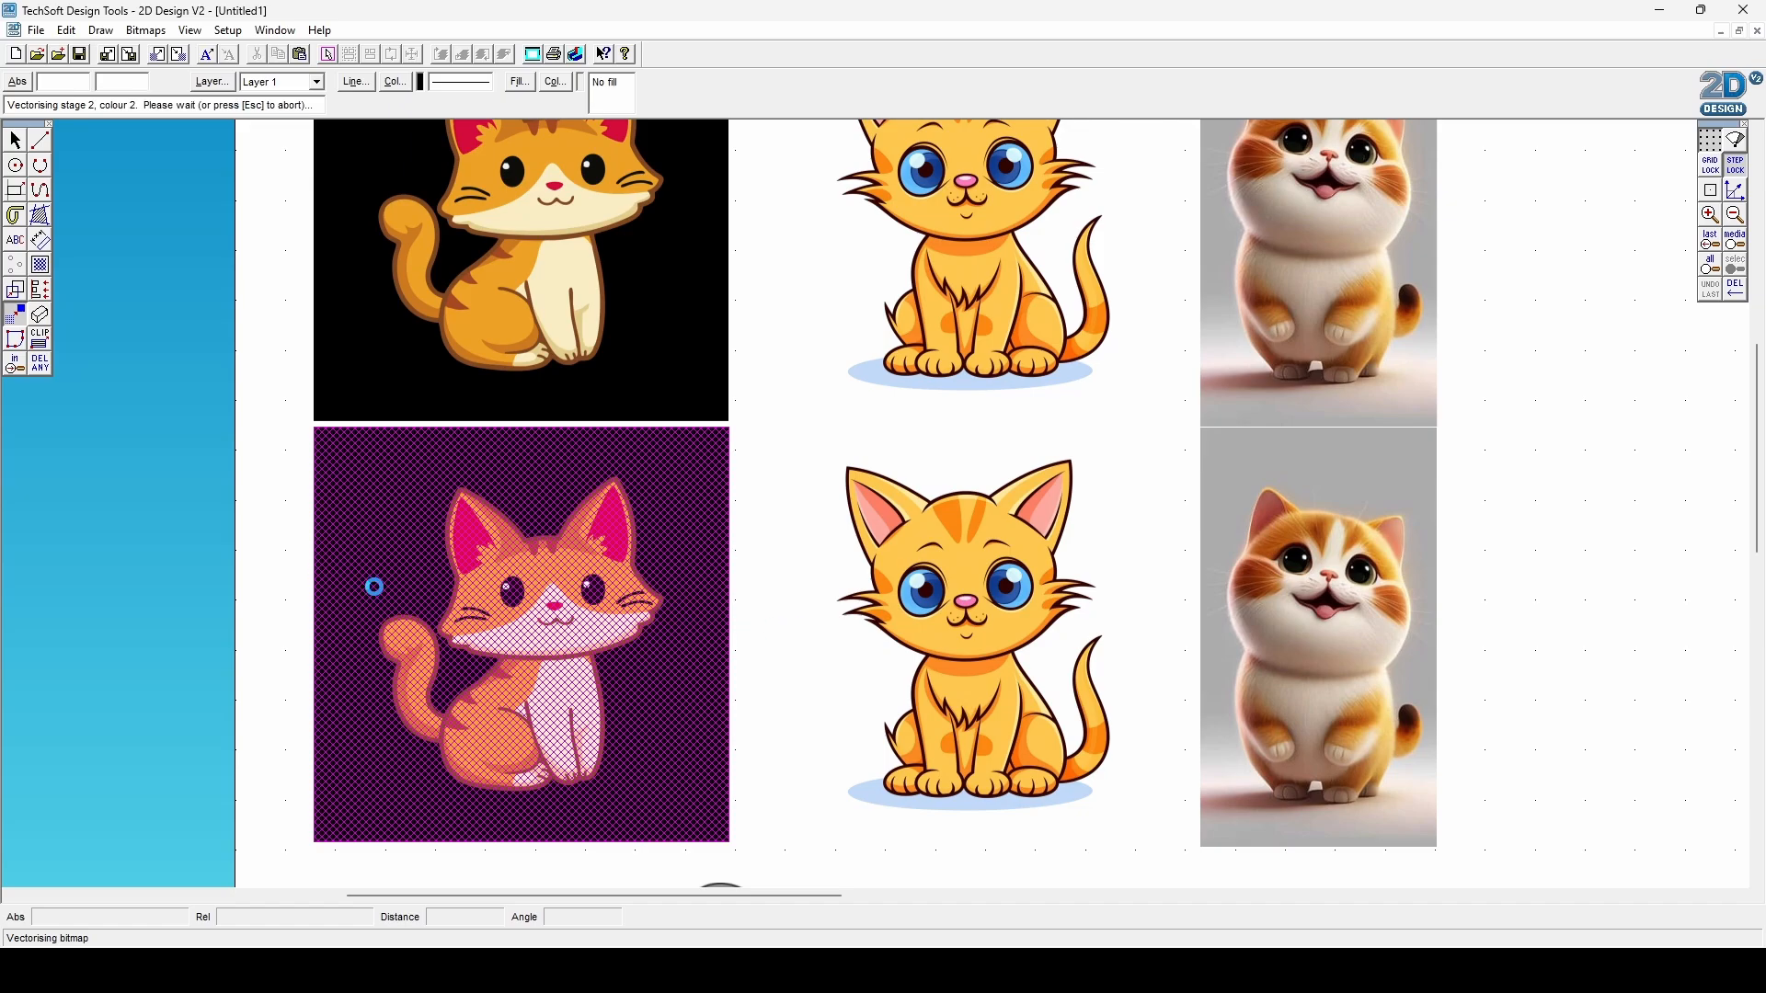
key(Escape)
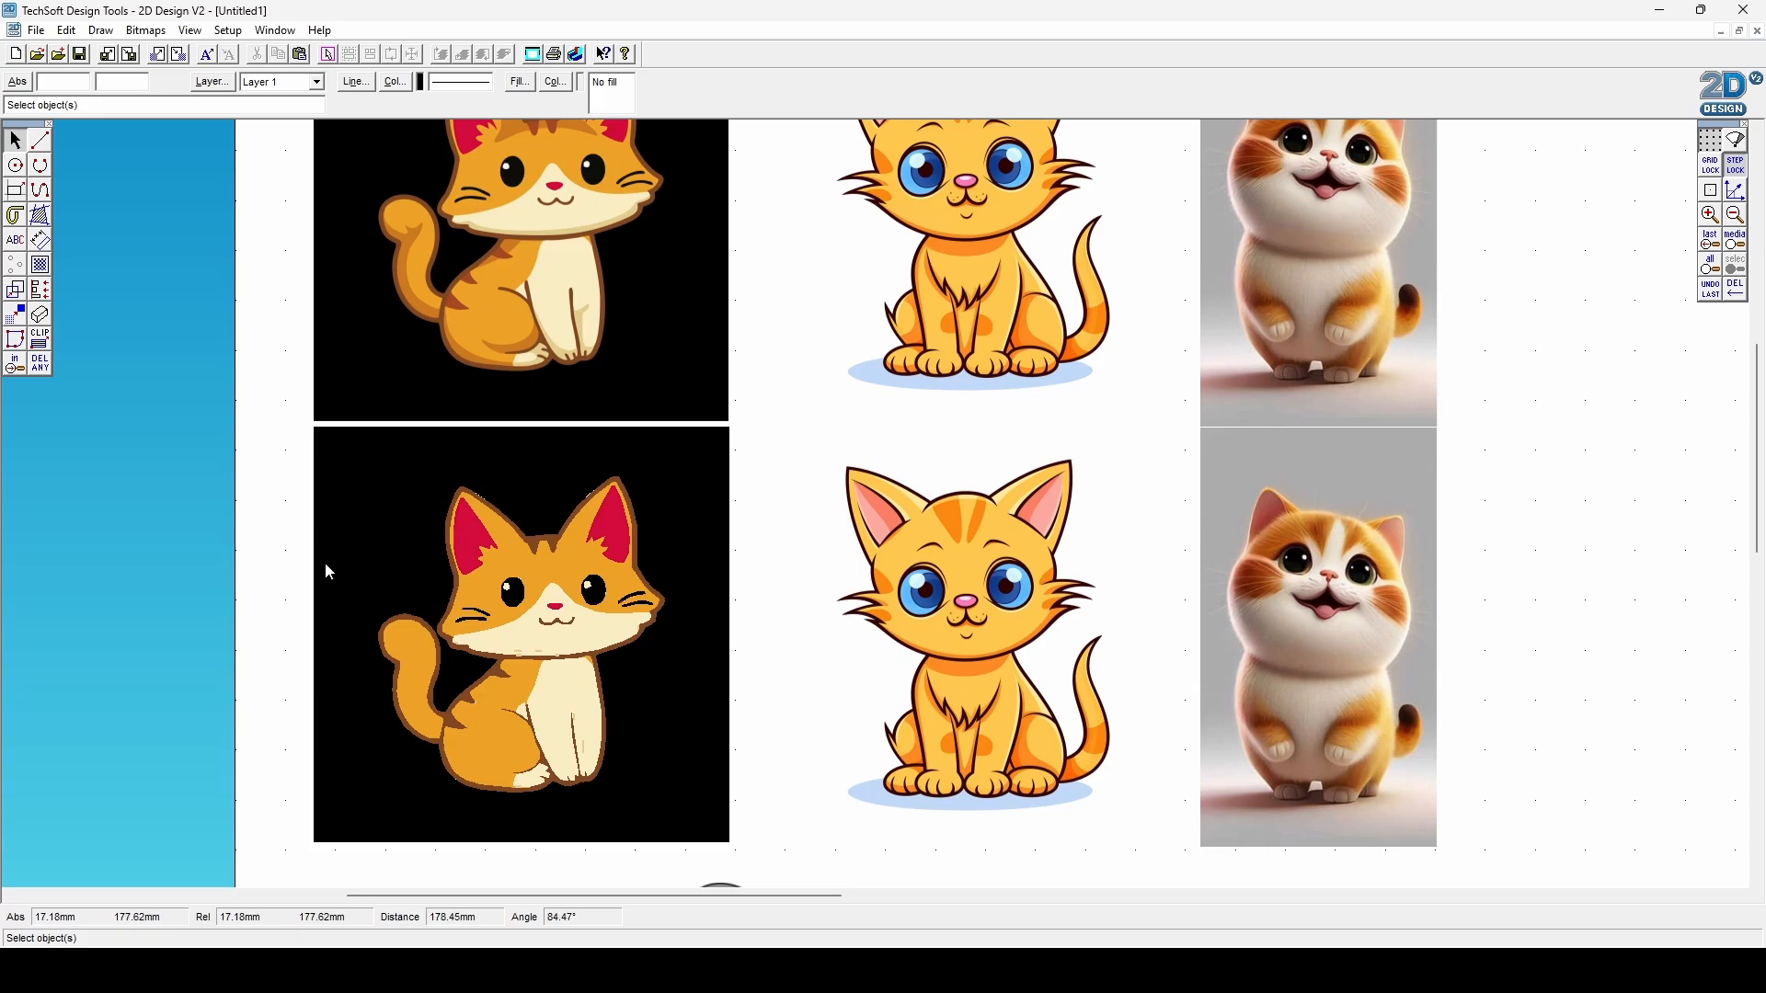
Set the vectorised cat to No Fill so only its outlines remain.
click(471, 607)
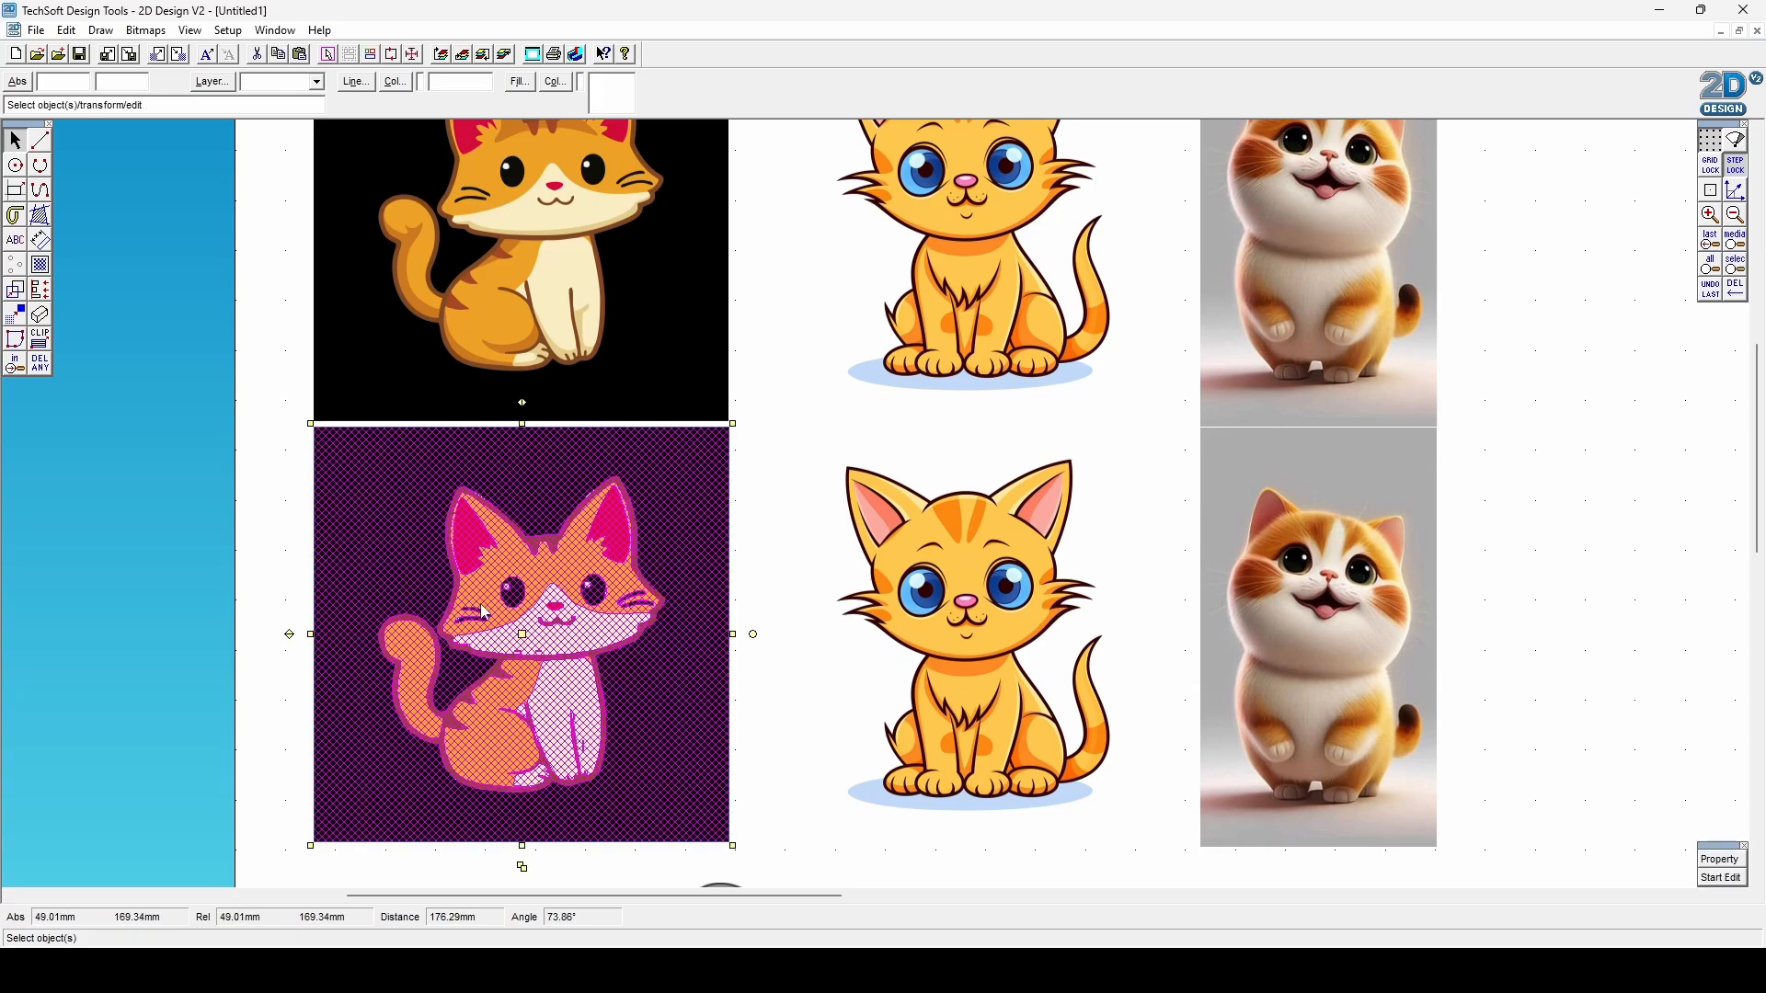
click(519, 82)
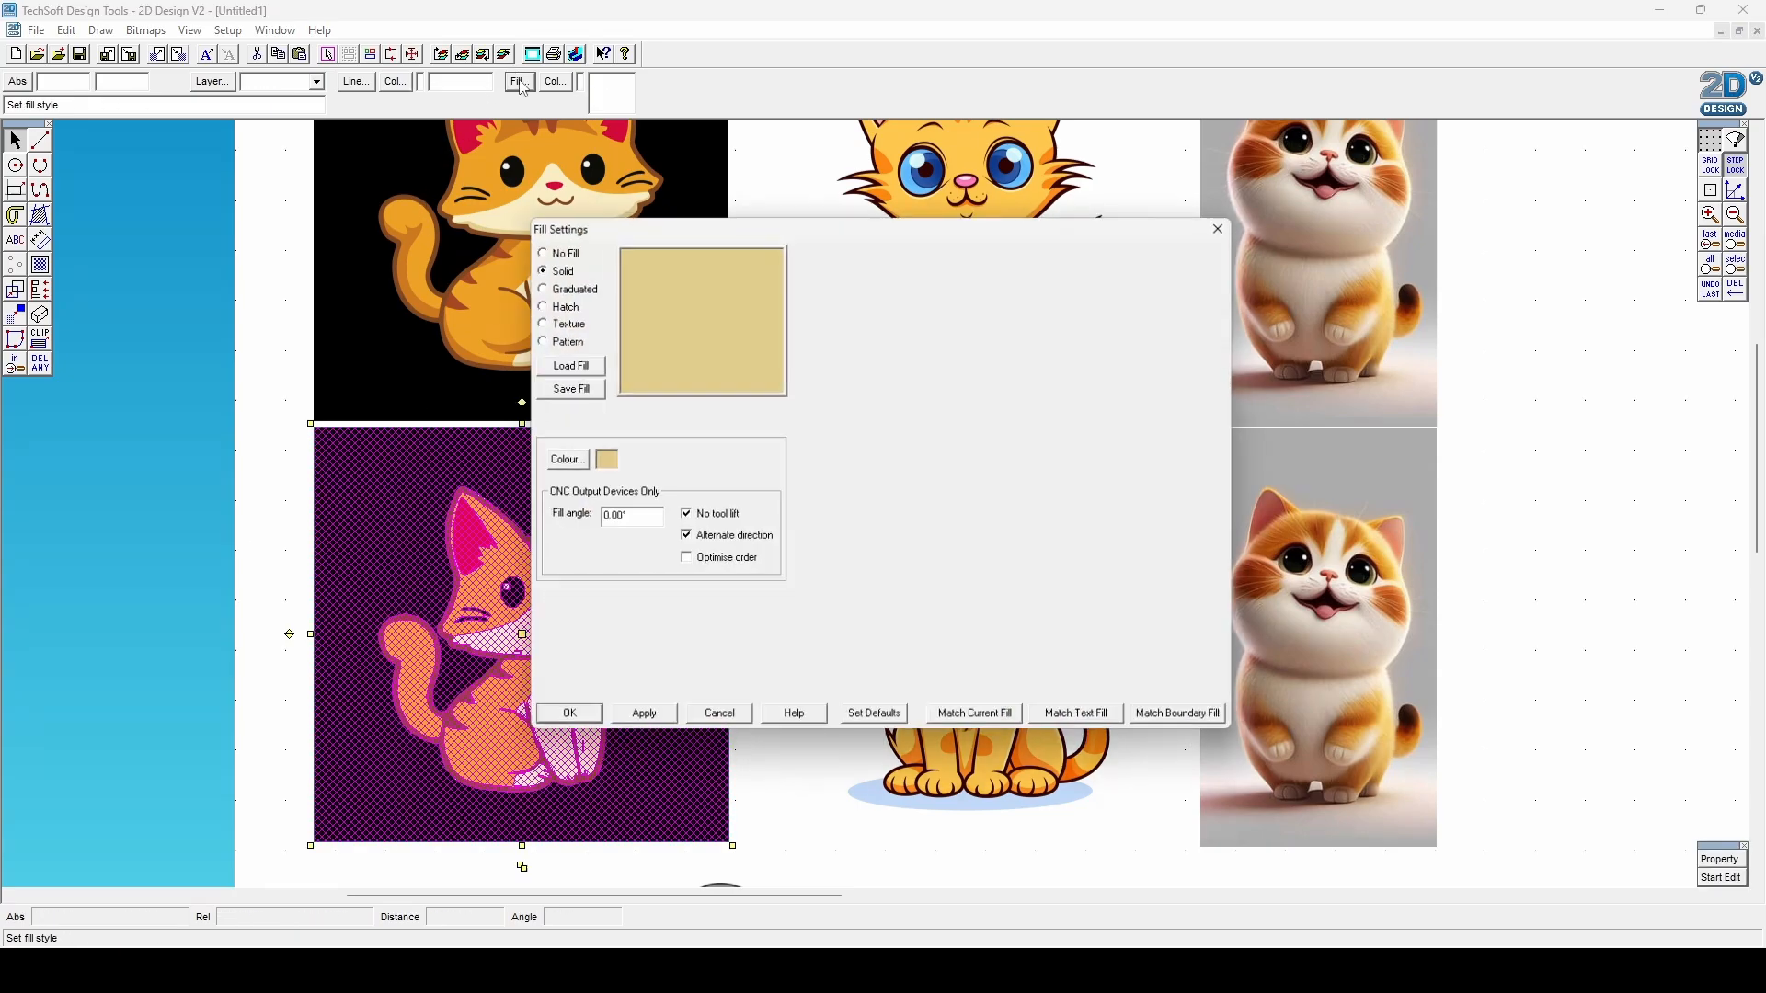
click(567, 247)
click(572, 725)
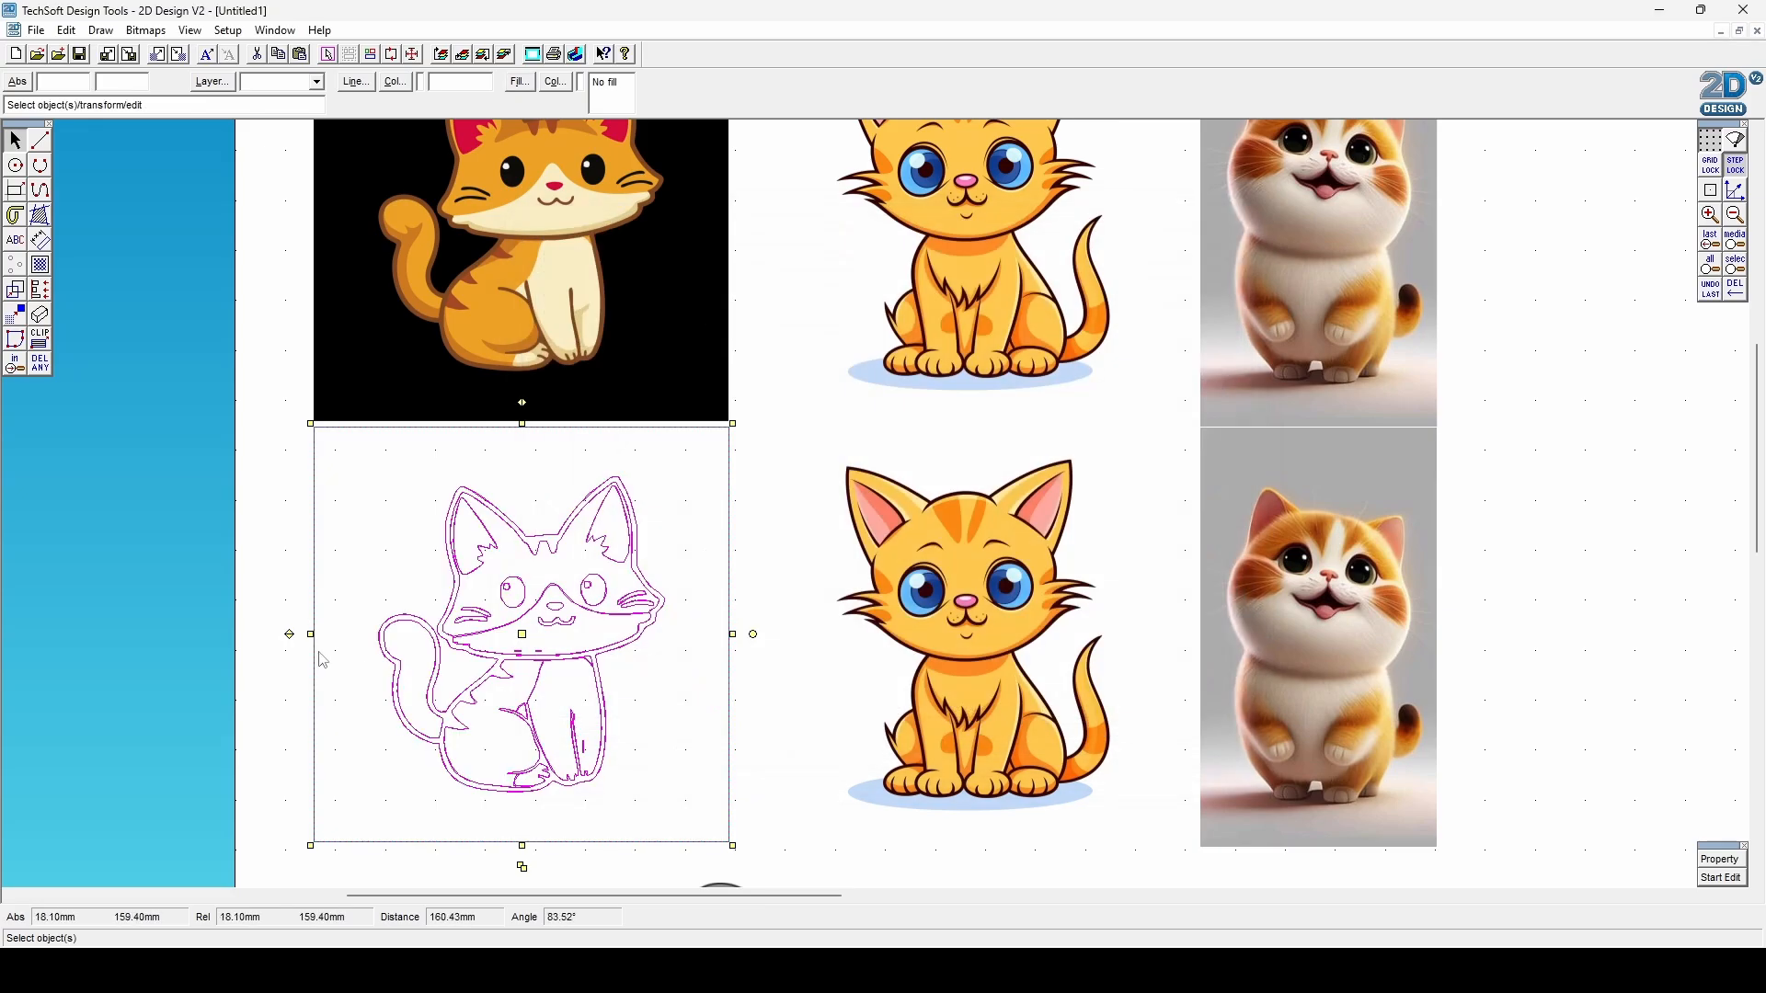
click(213, 582)
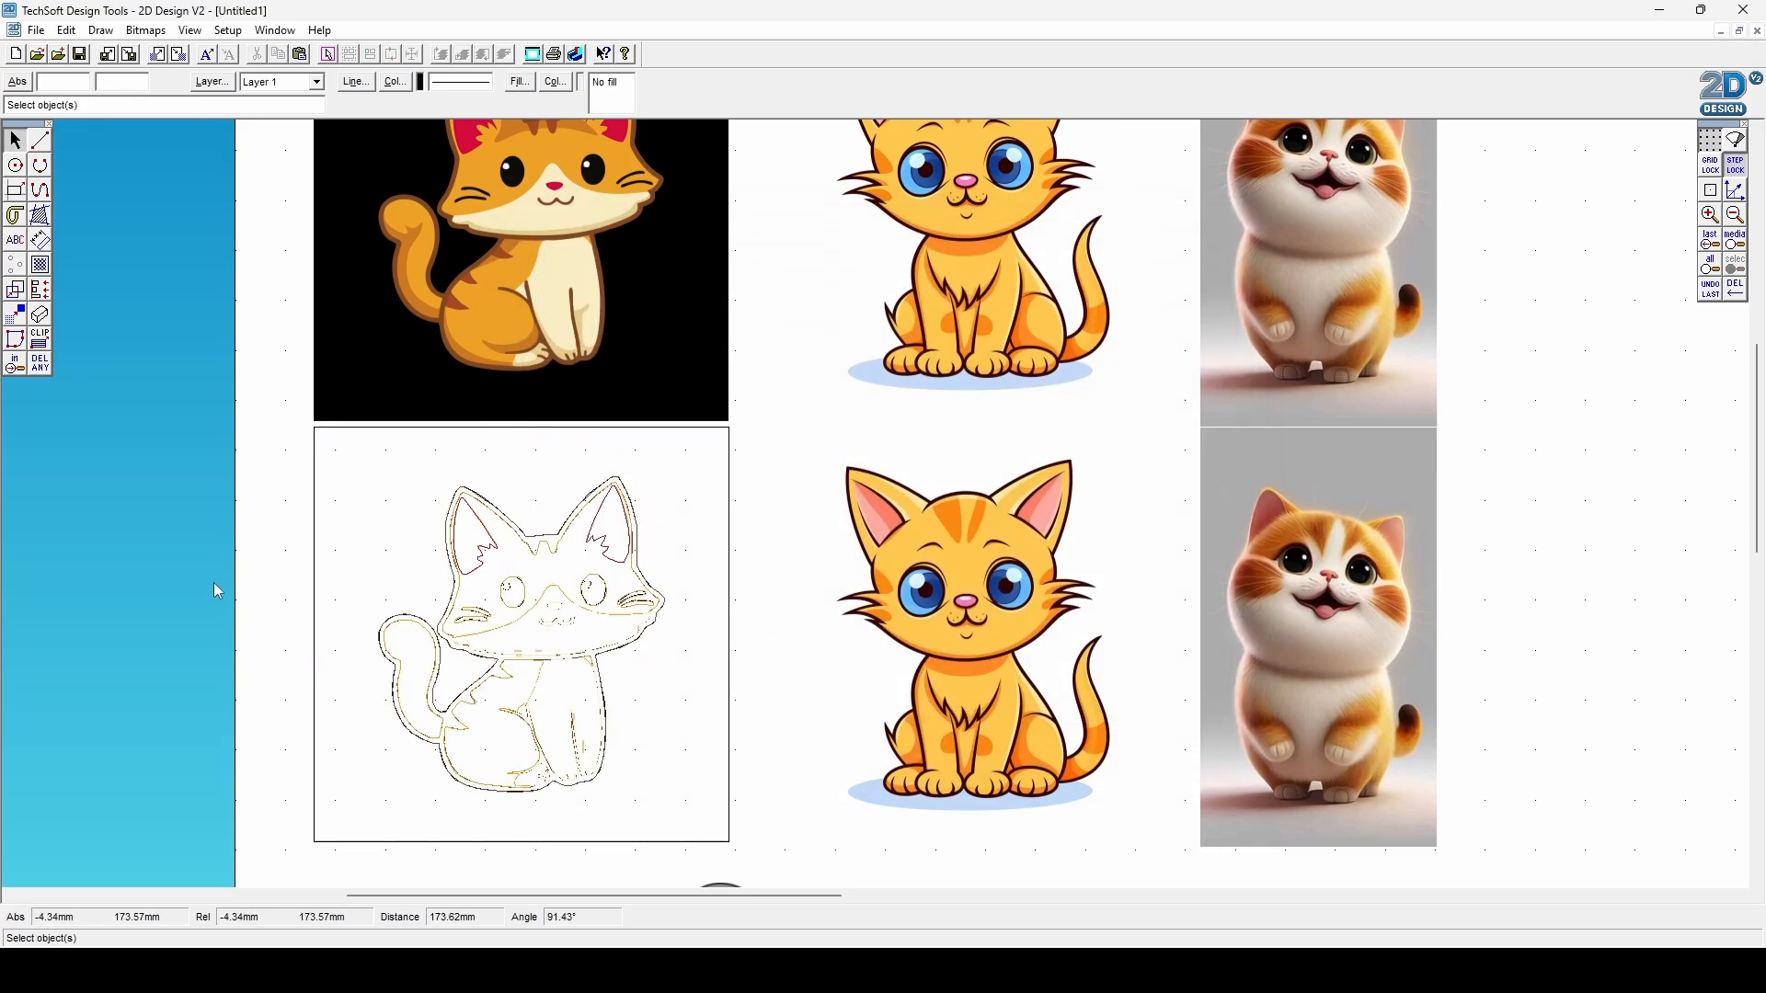
Change the line colour of all the vectorised cat's outlines to black.
click(599, 774)
click(395, 81)
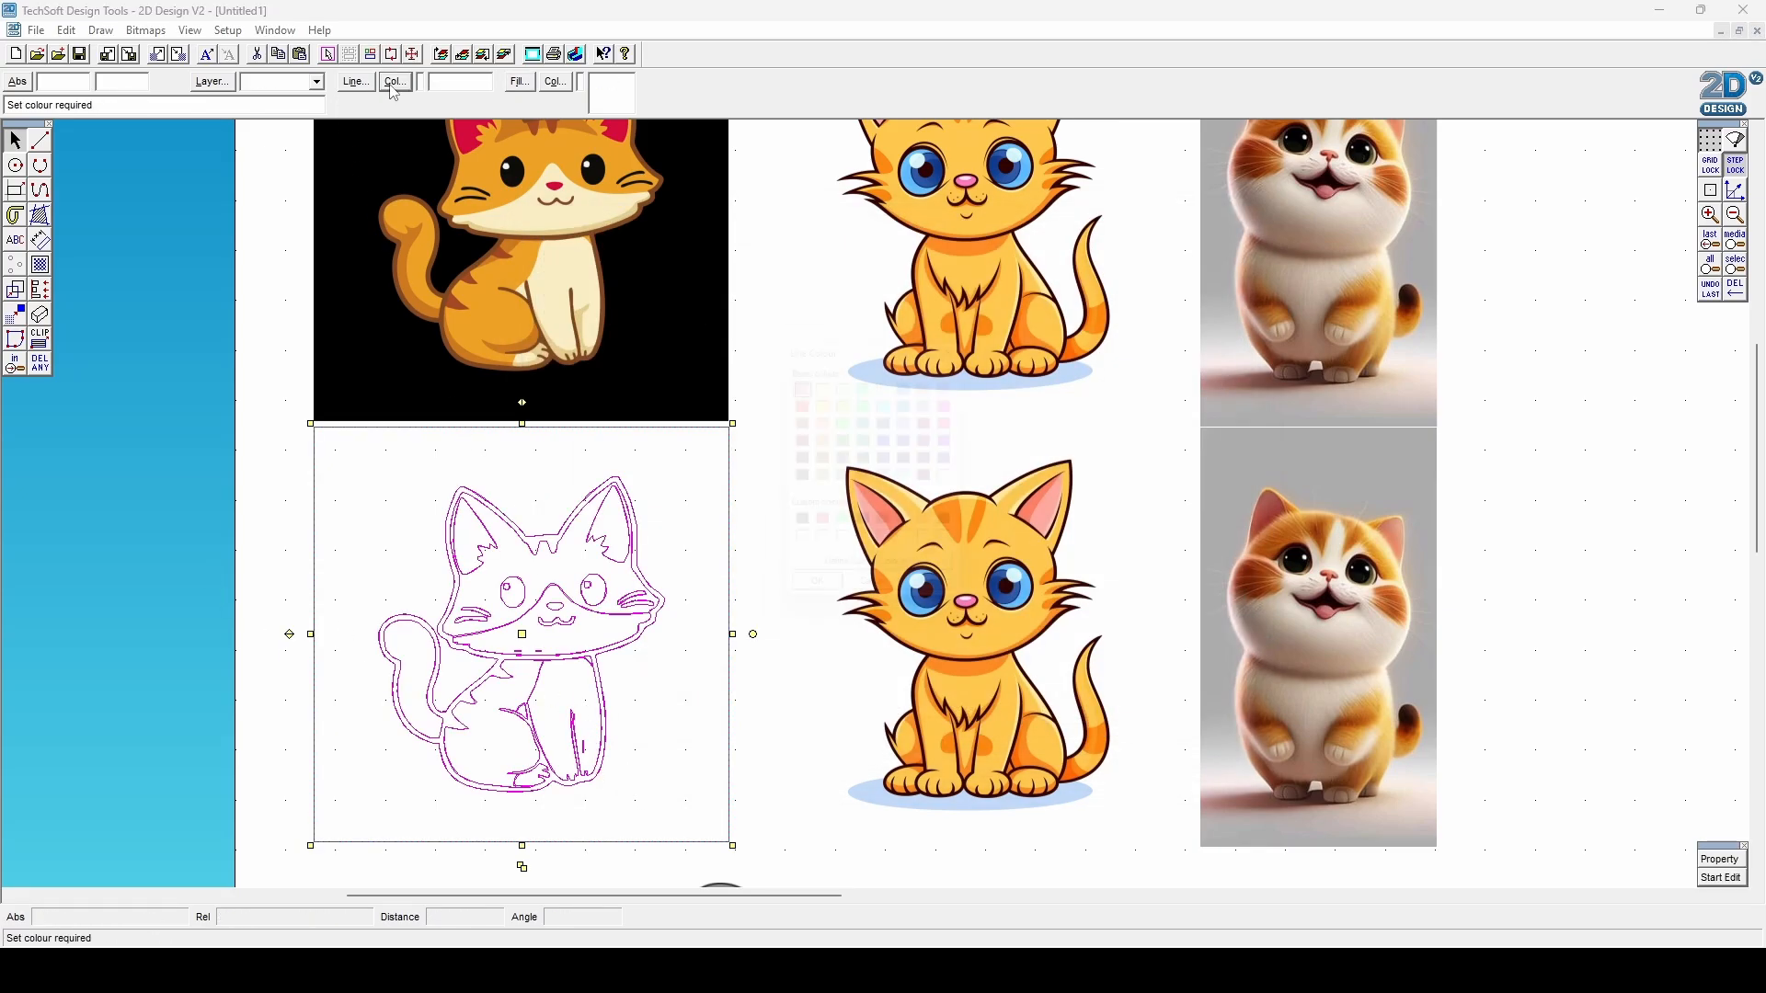
click(799, 533)
click(816, 606)
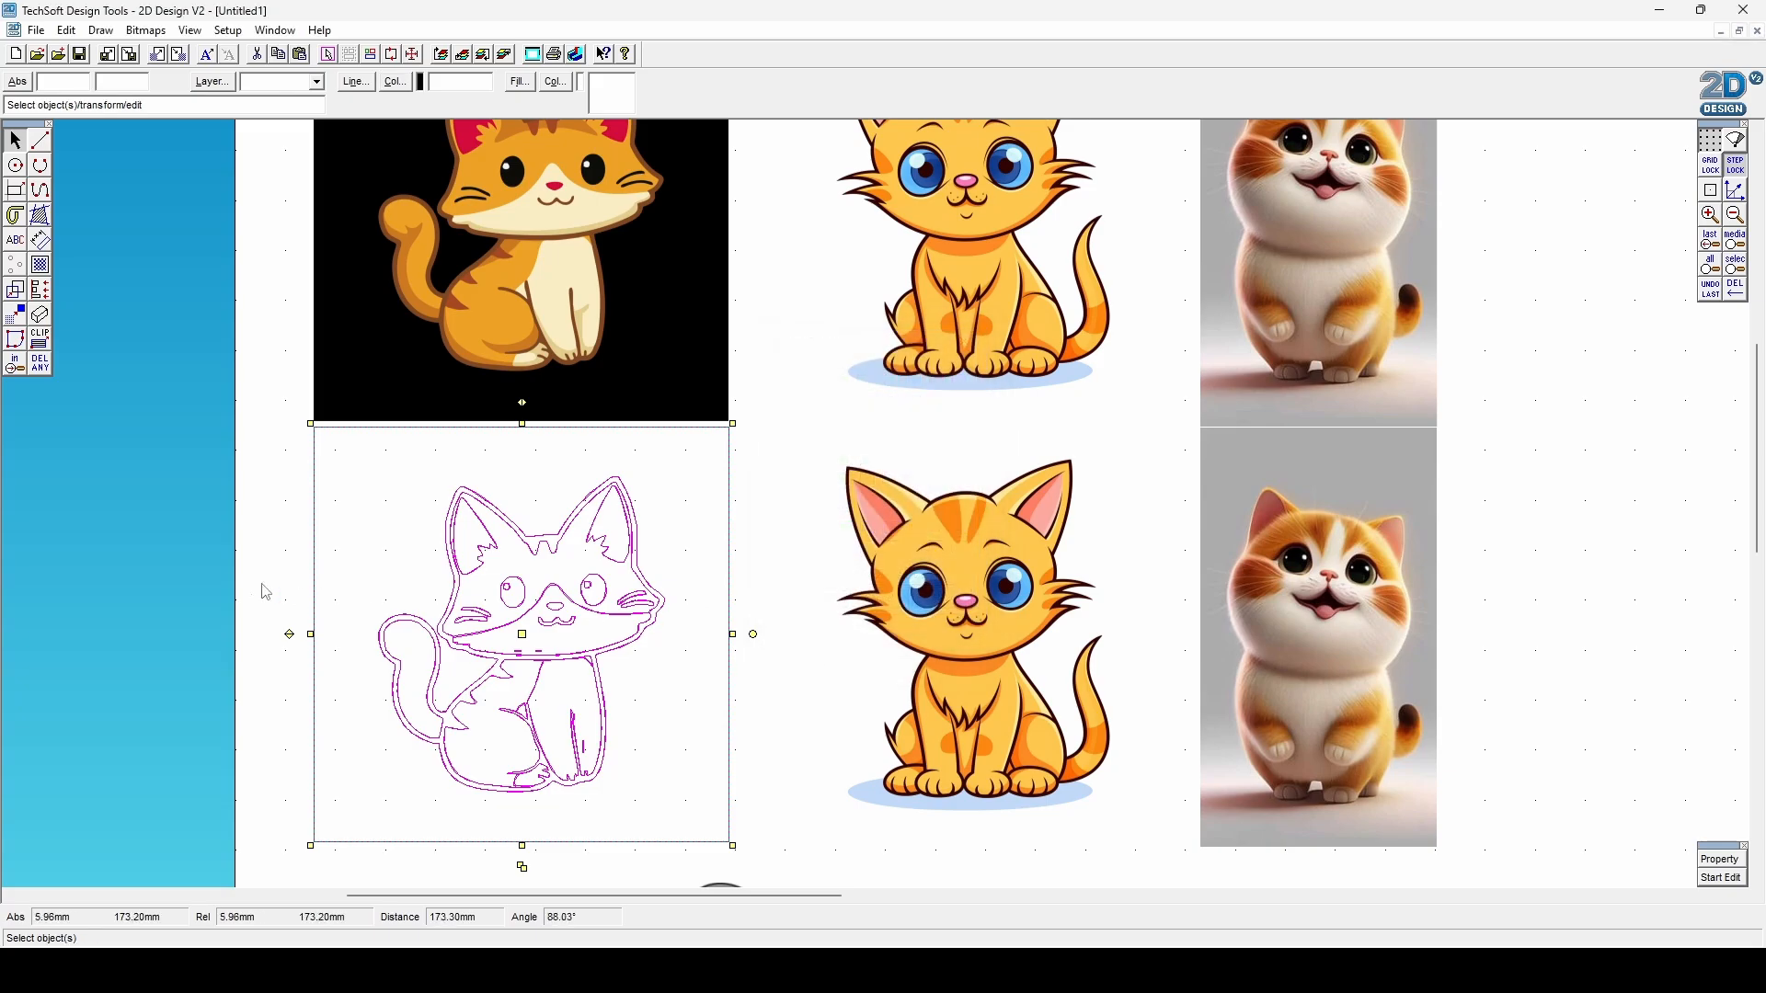
click(162, 583)
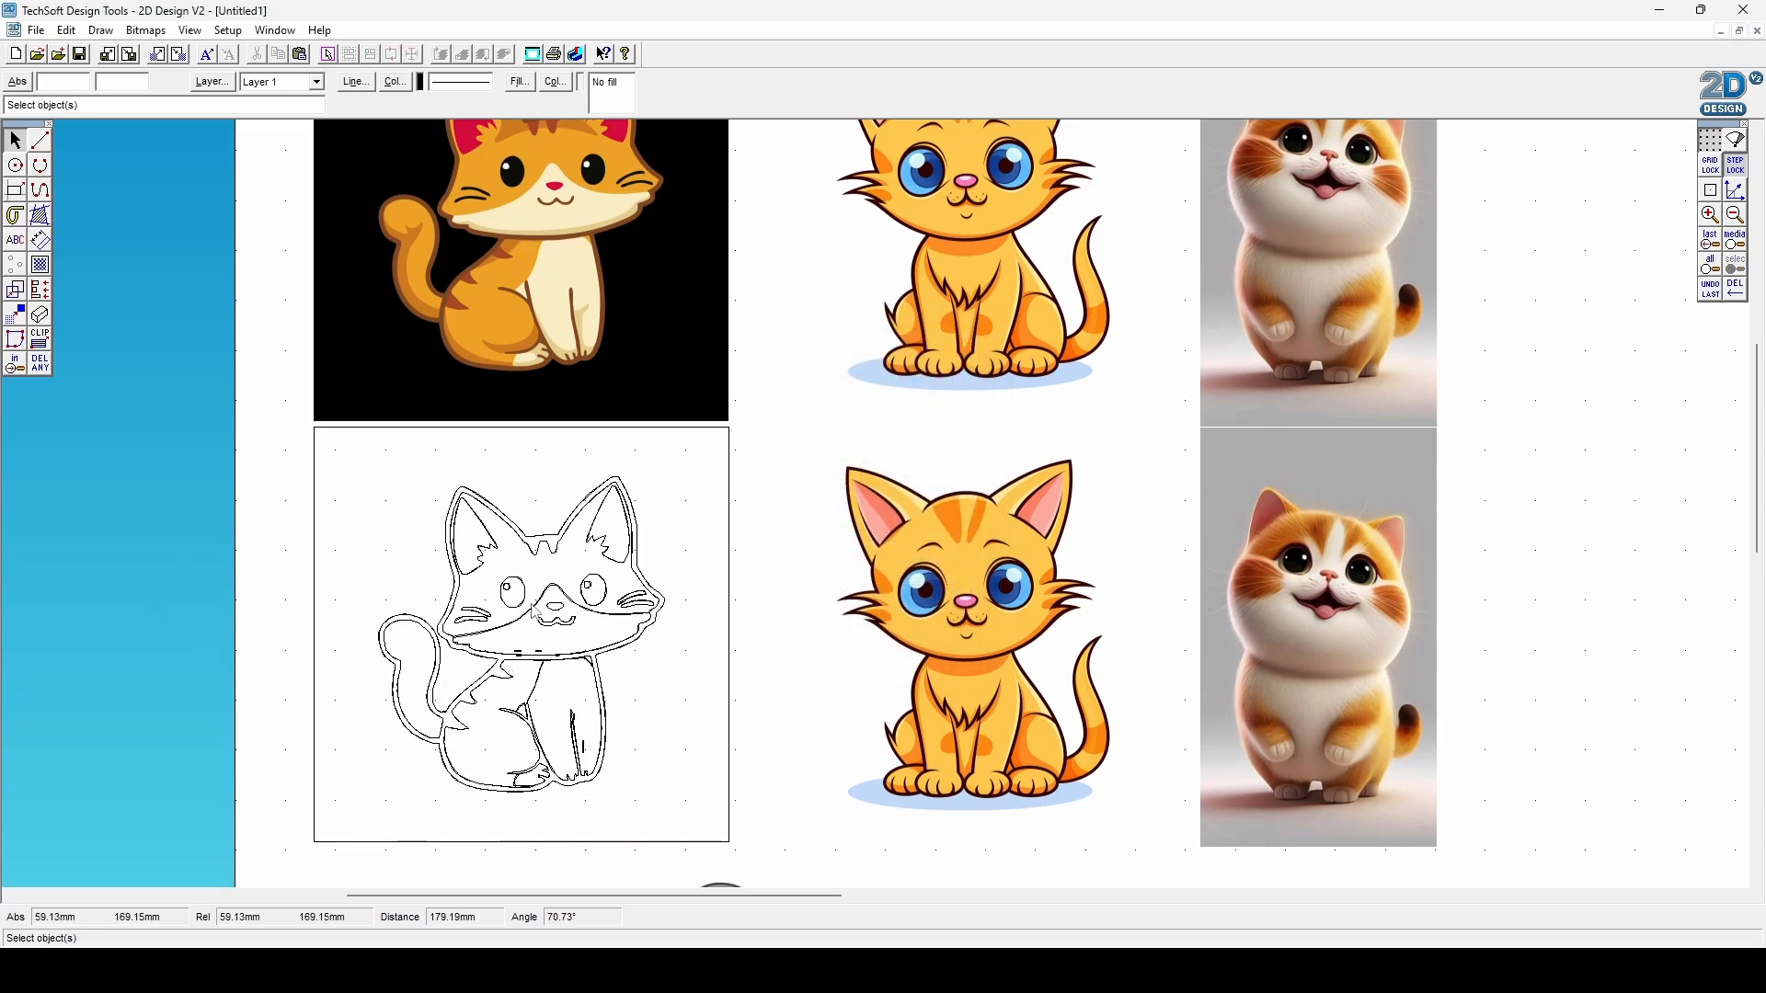
Examine the vectorised cat's outlines up close and compare them with the original image above.
click(520, 637)
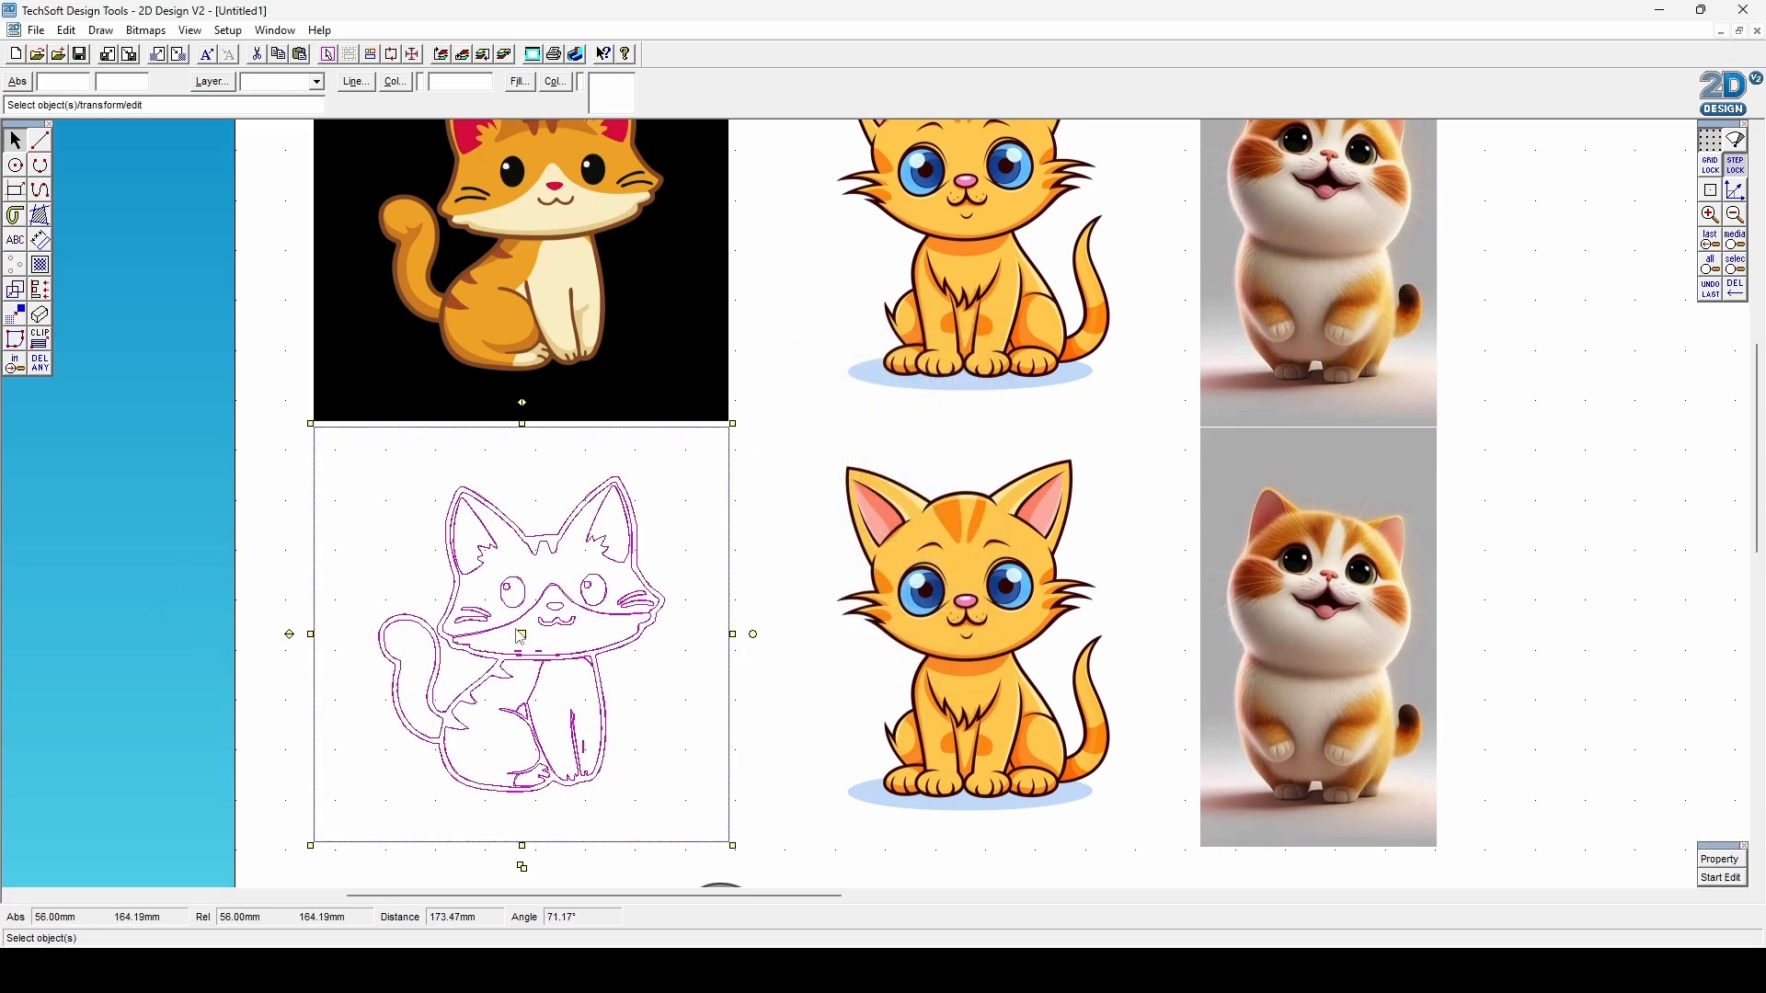
click(1735, 268)
click(284, 547)
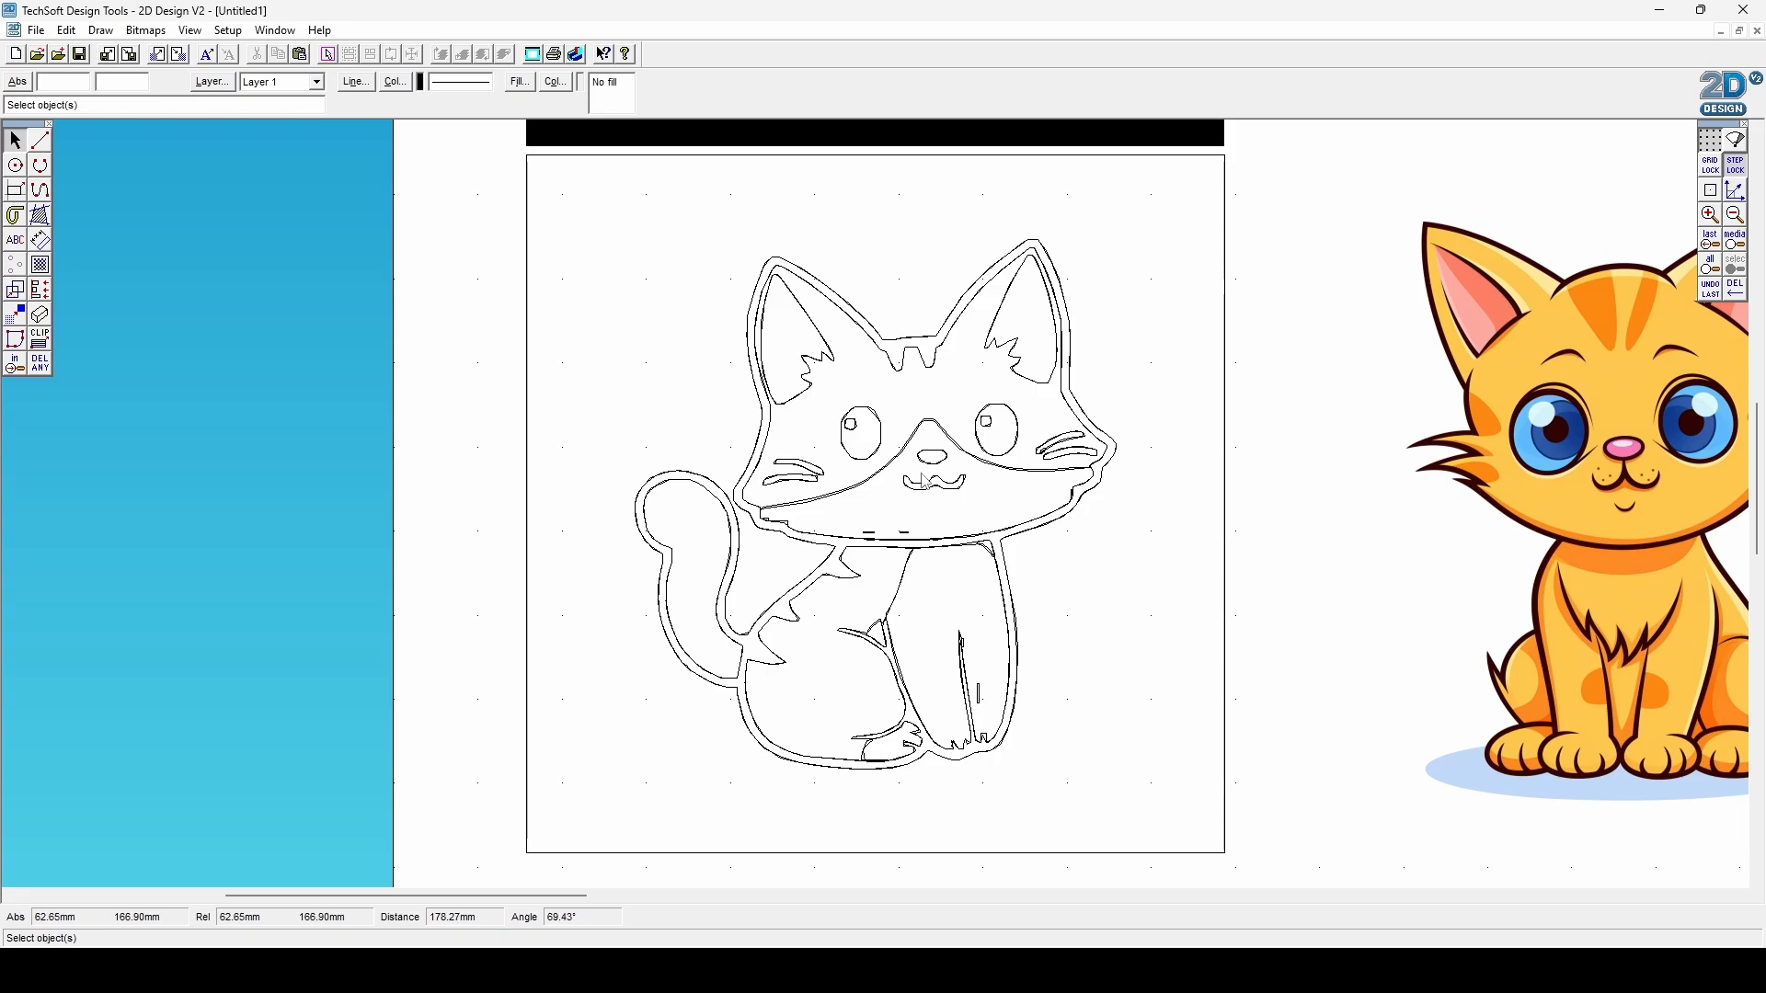
scroll(949, 488, up, 6)
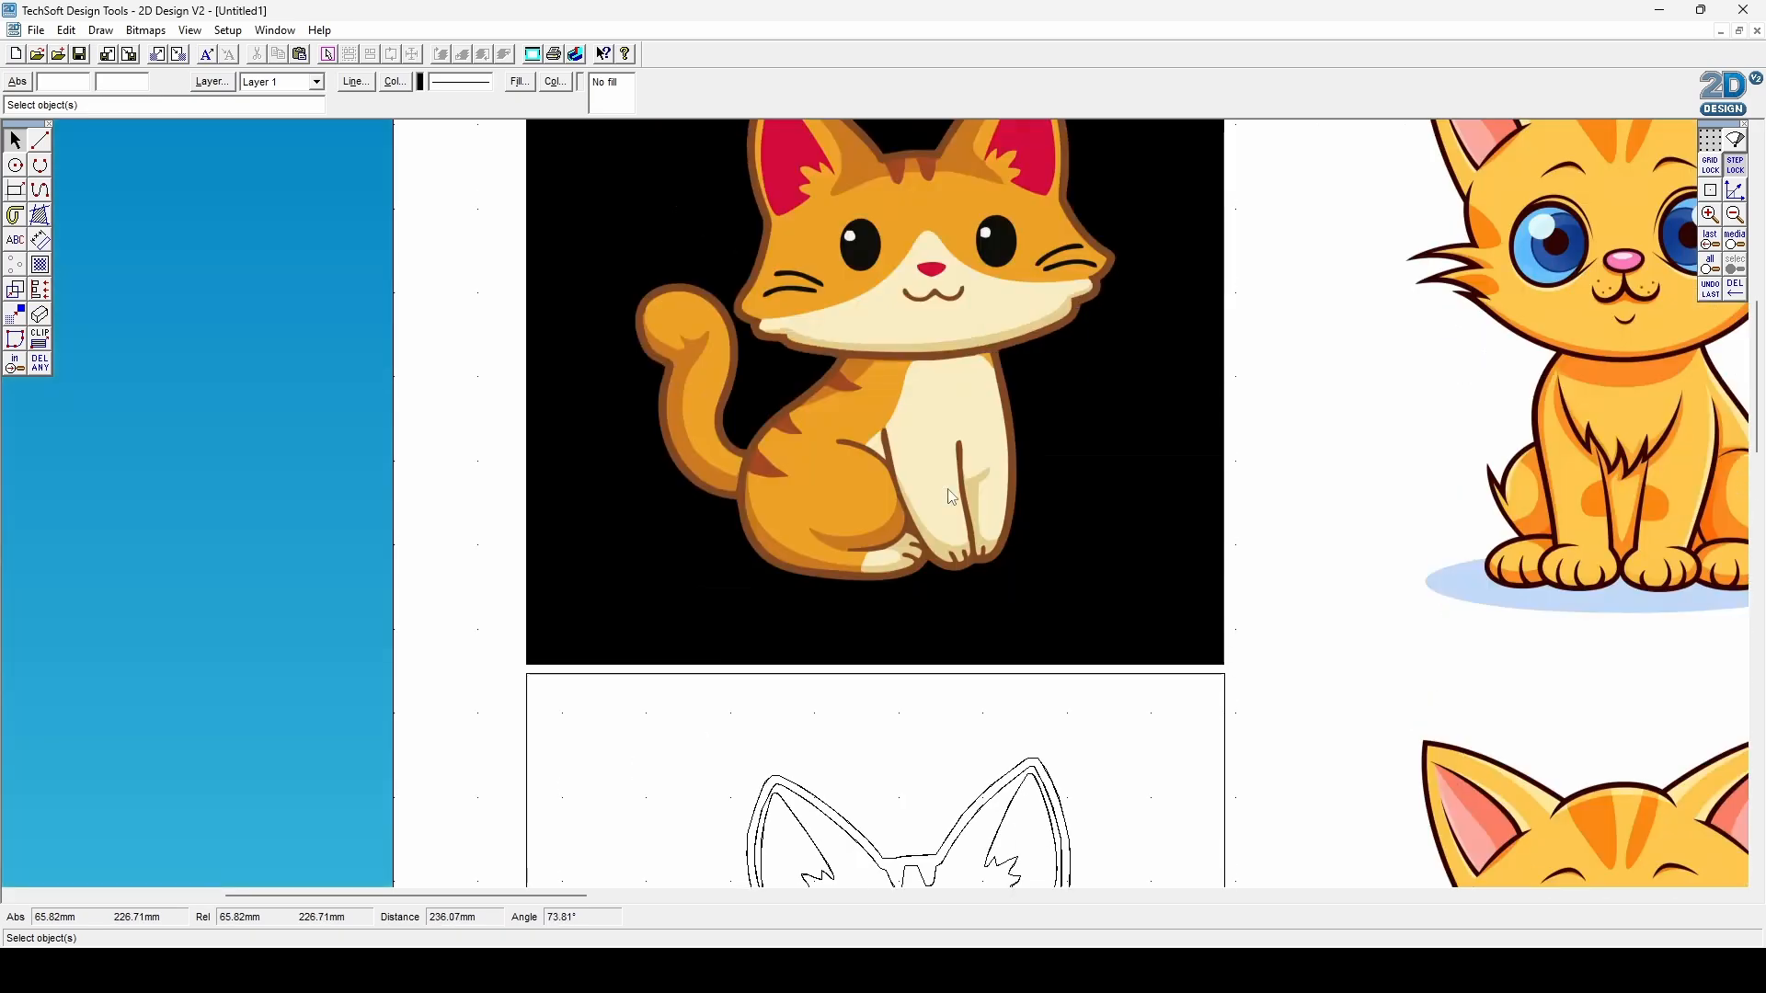
scroll(949, 489, down, 4)
scroll(951, 497, down, 3)
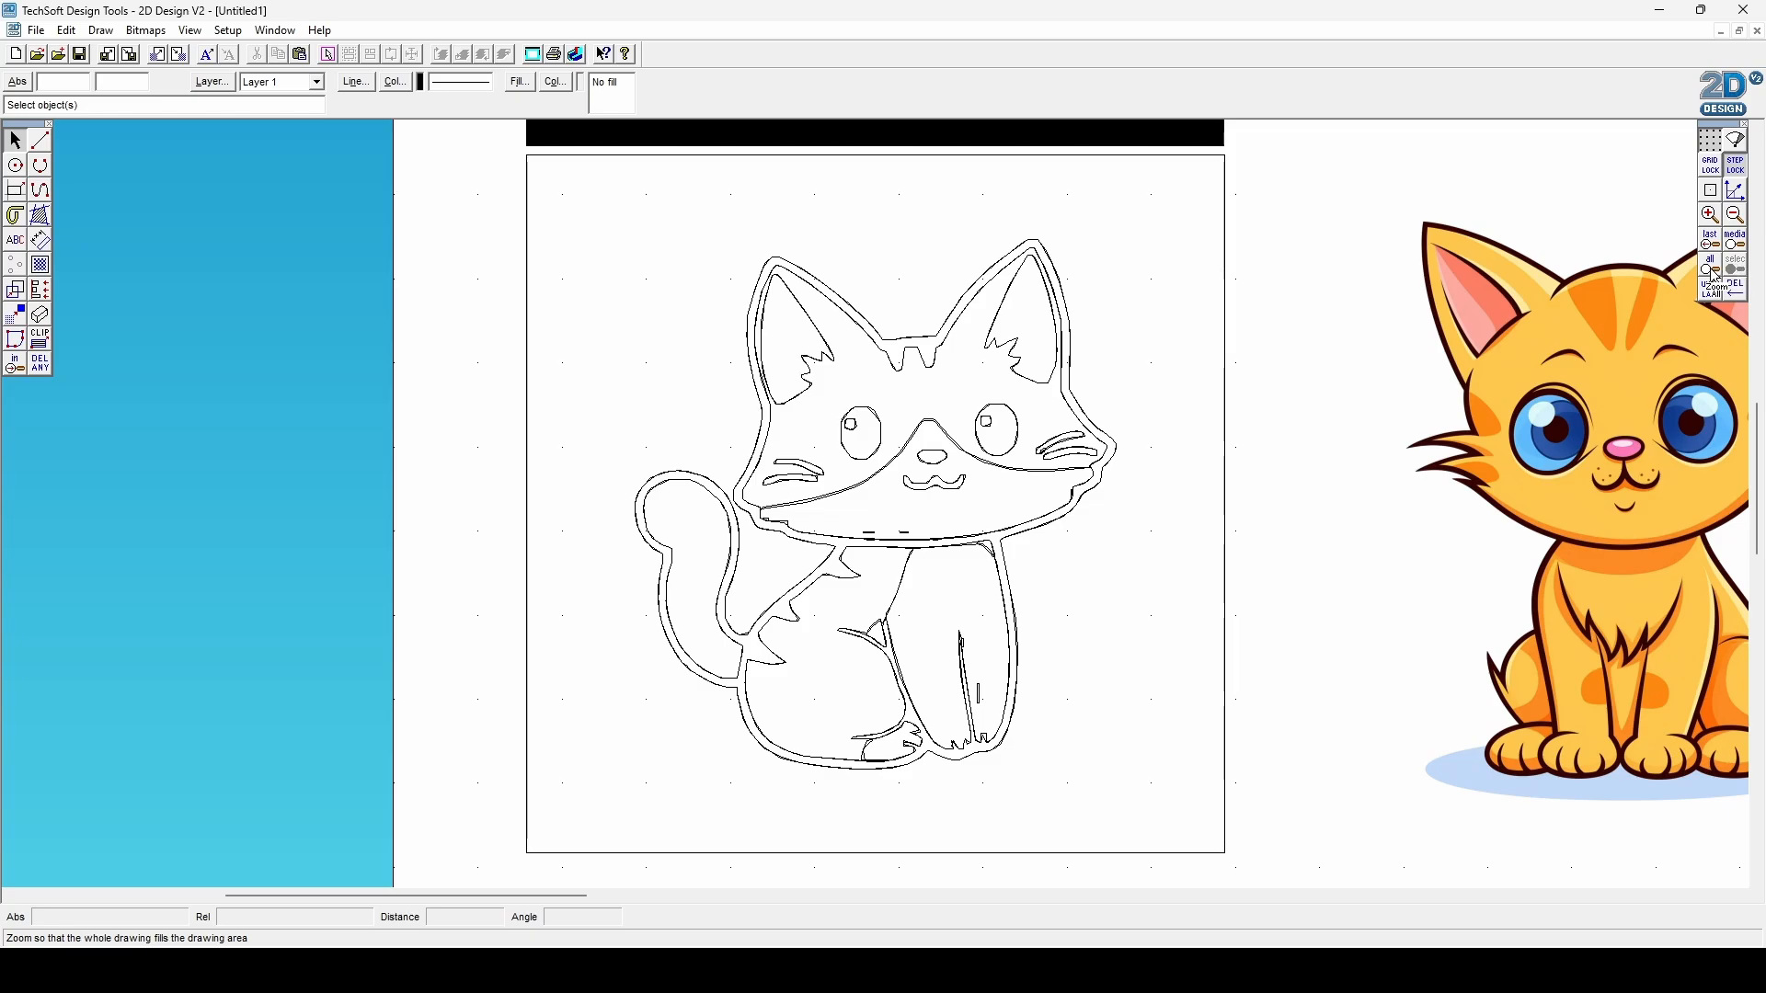
click(1712, 243)
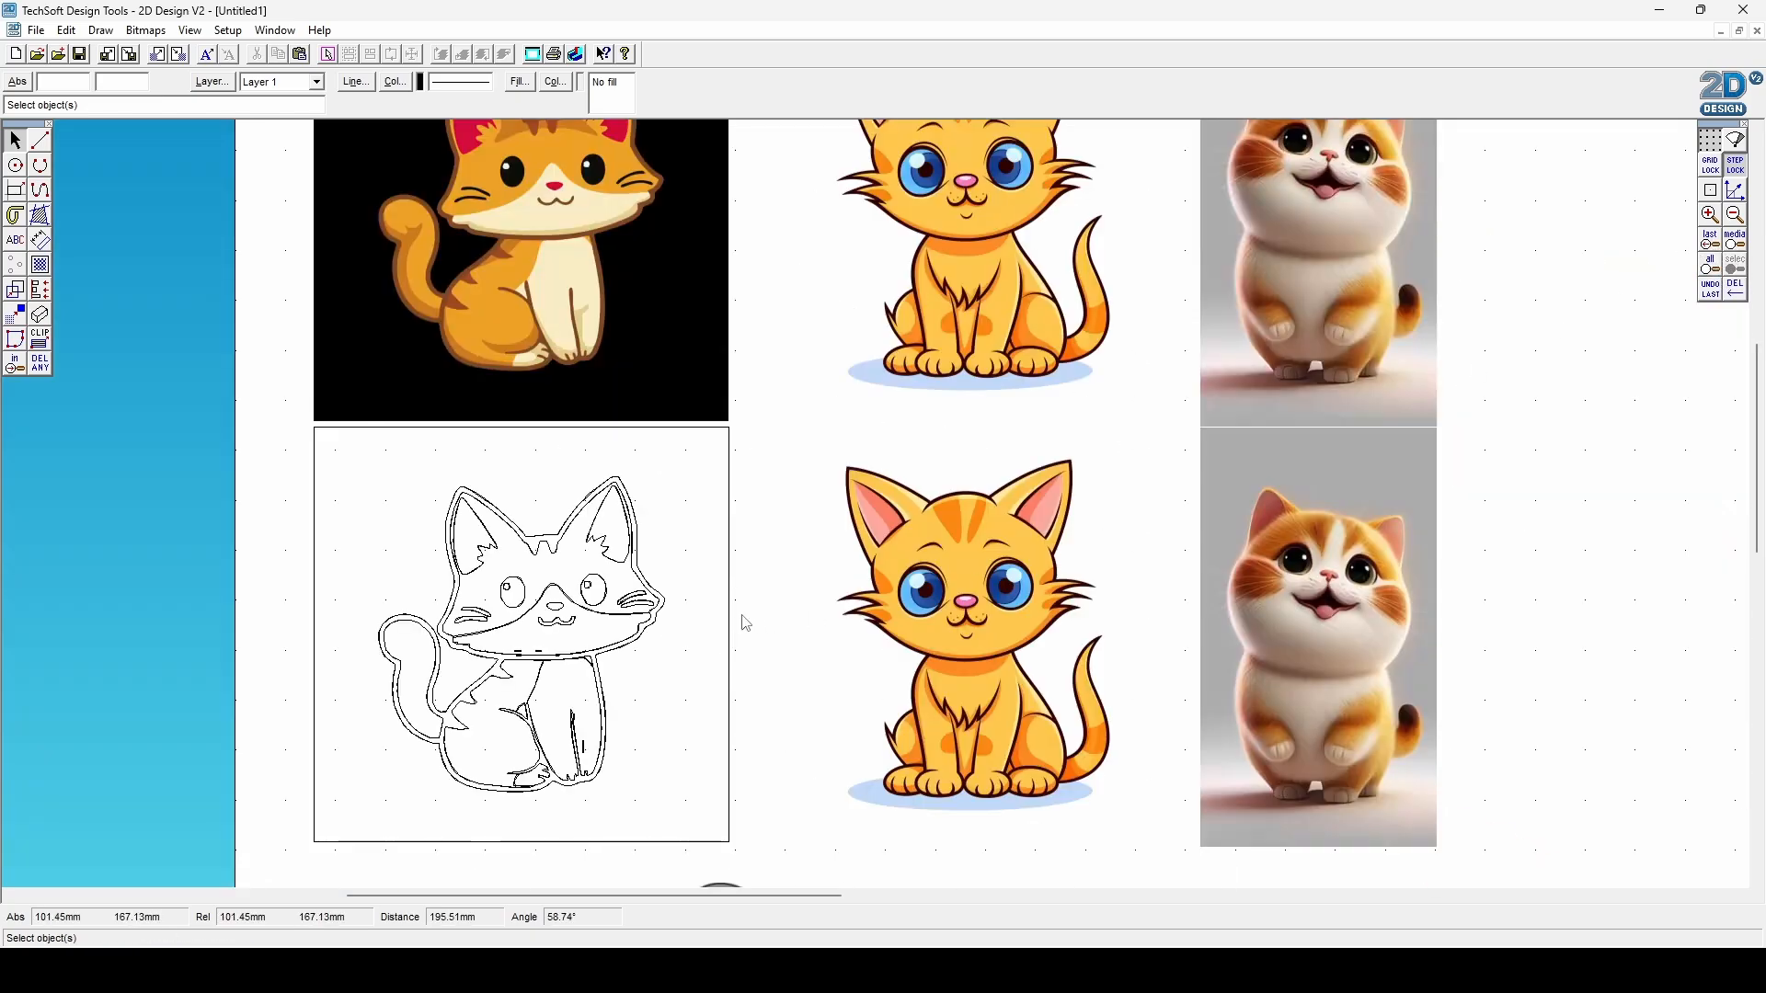
Delete the vectorised cat and place a fresh copy of the black-background cat bitmap beneath the original.
click(616, 614)
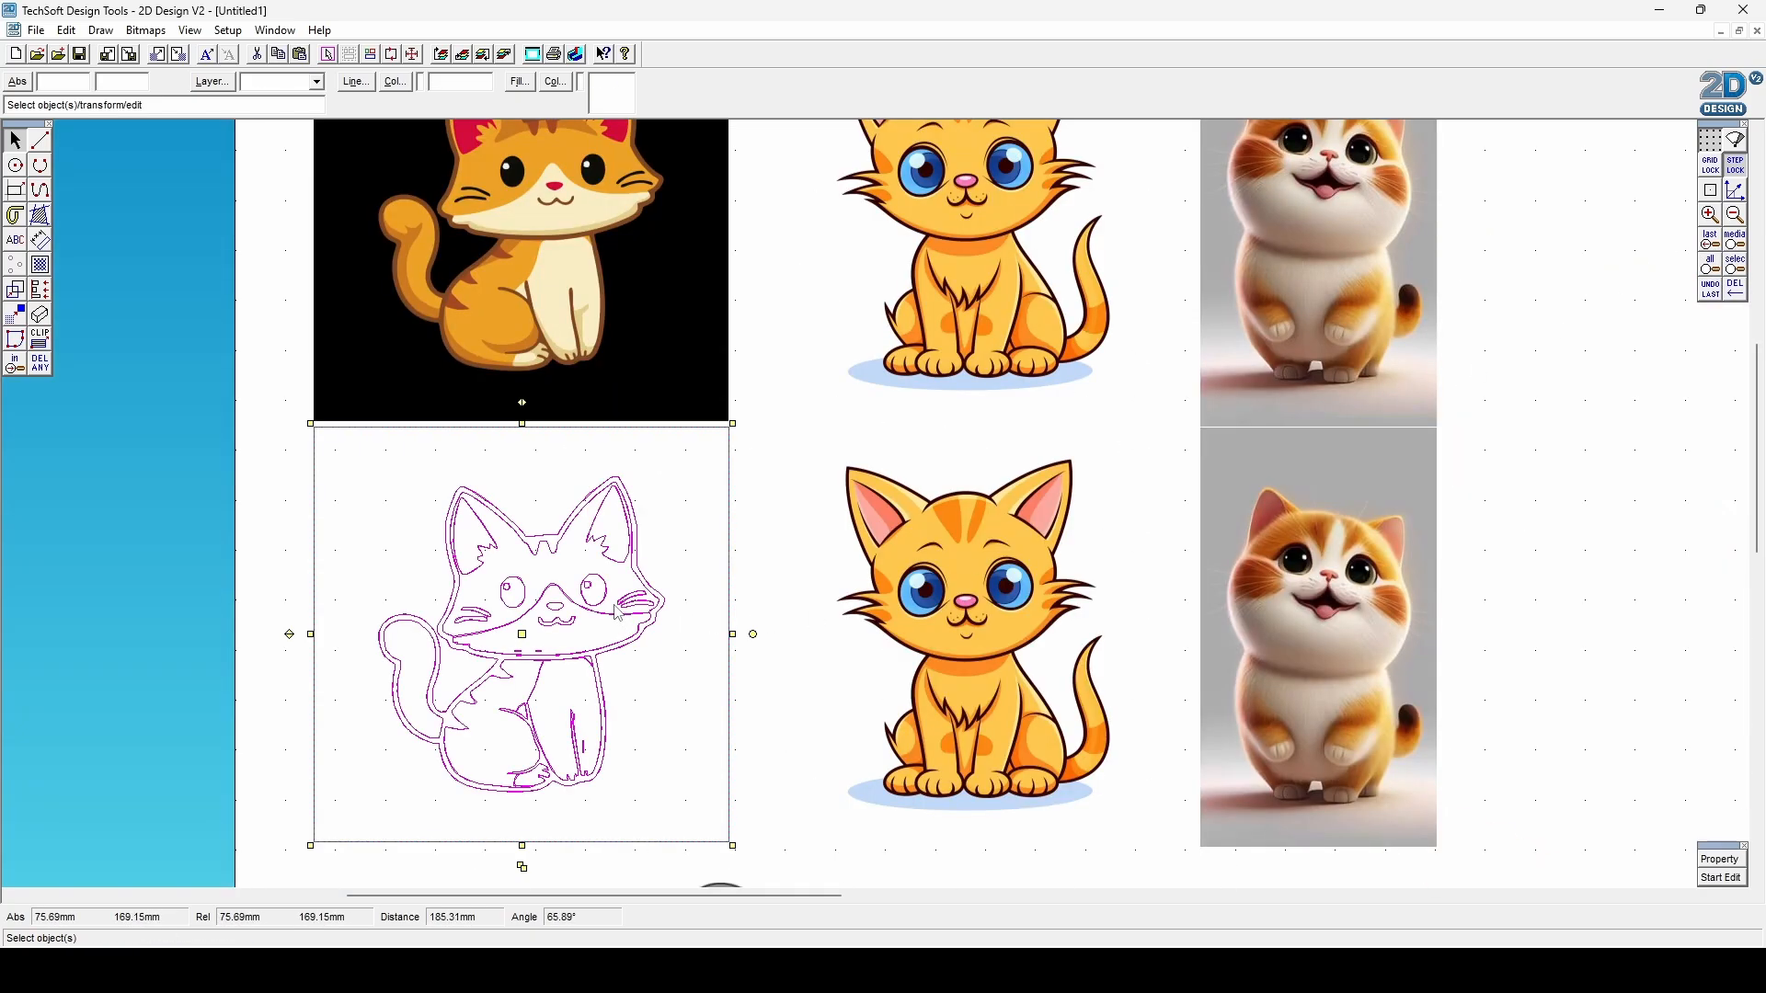
key(Delete)
click(596, 288)
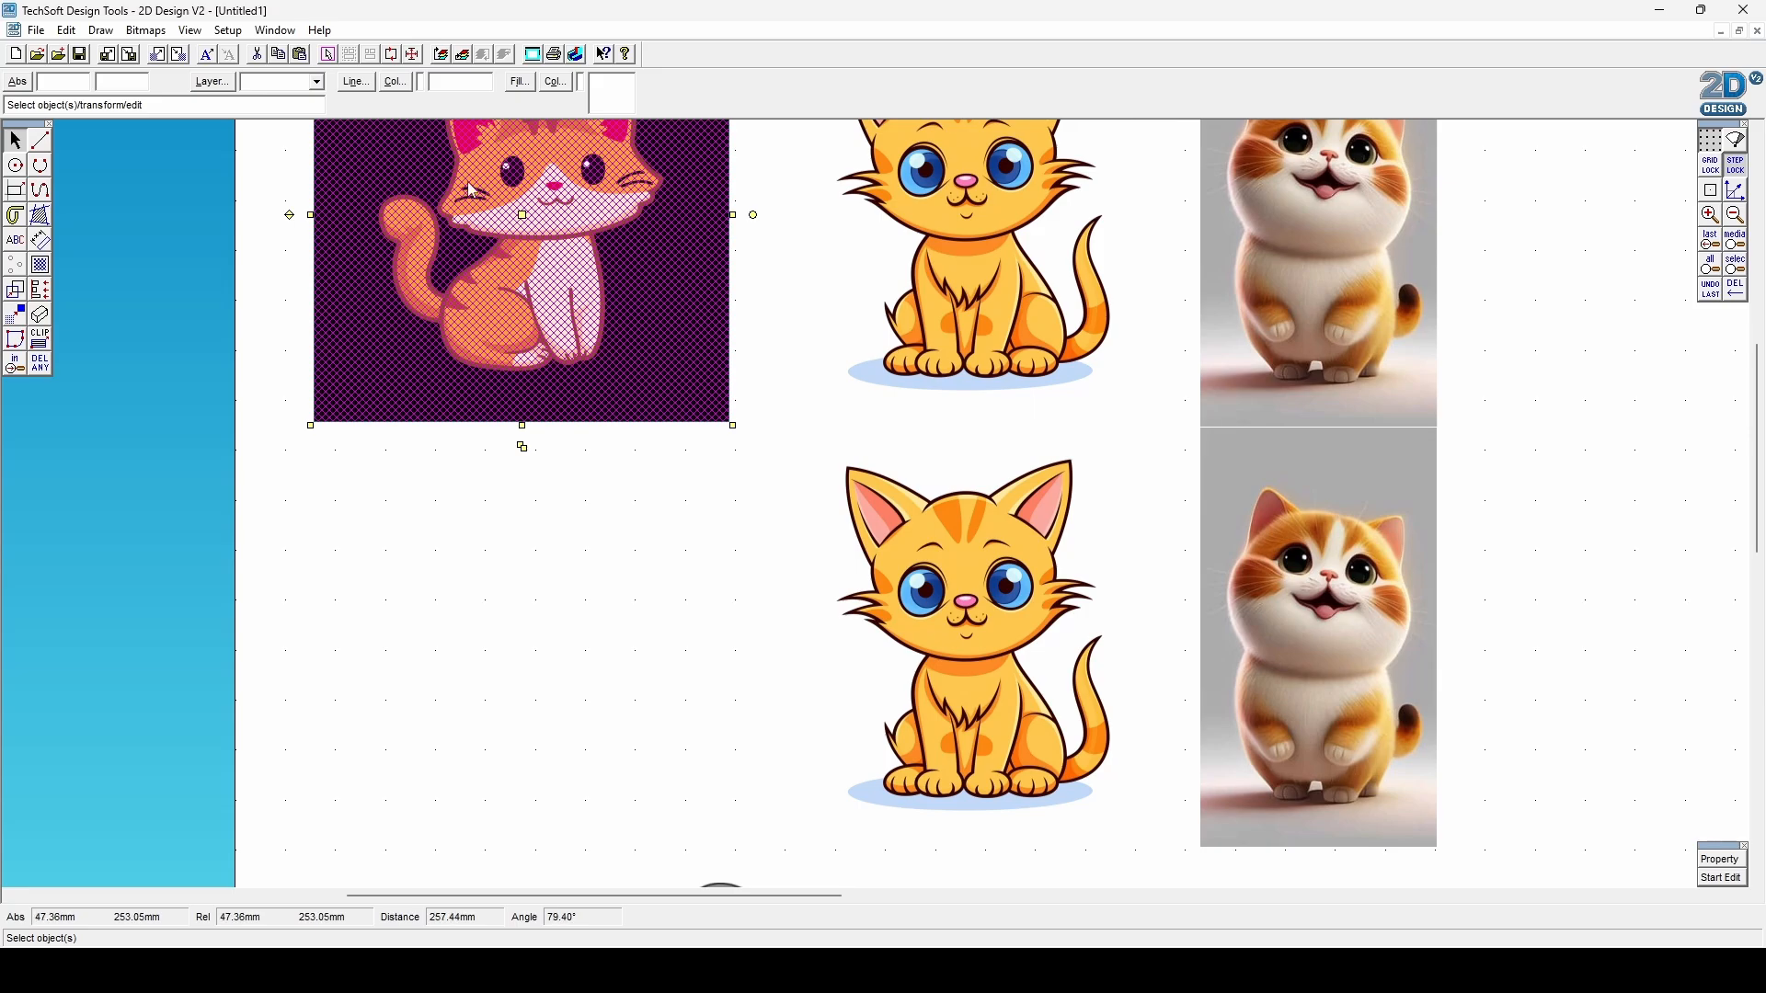
drag(523, 447, 572, 497)
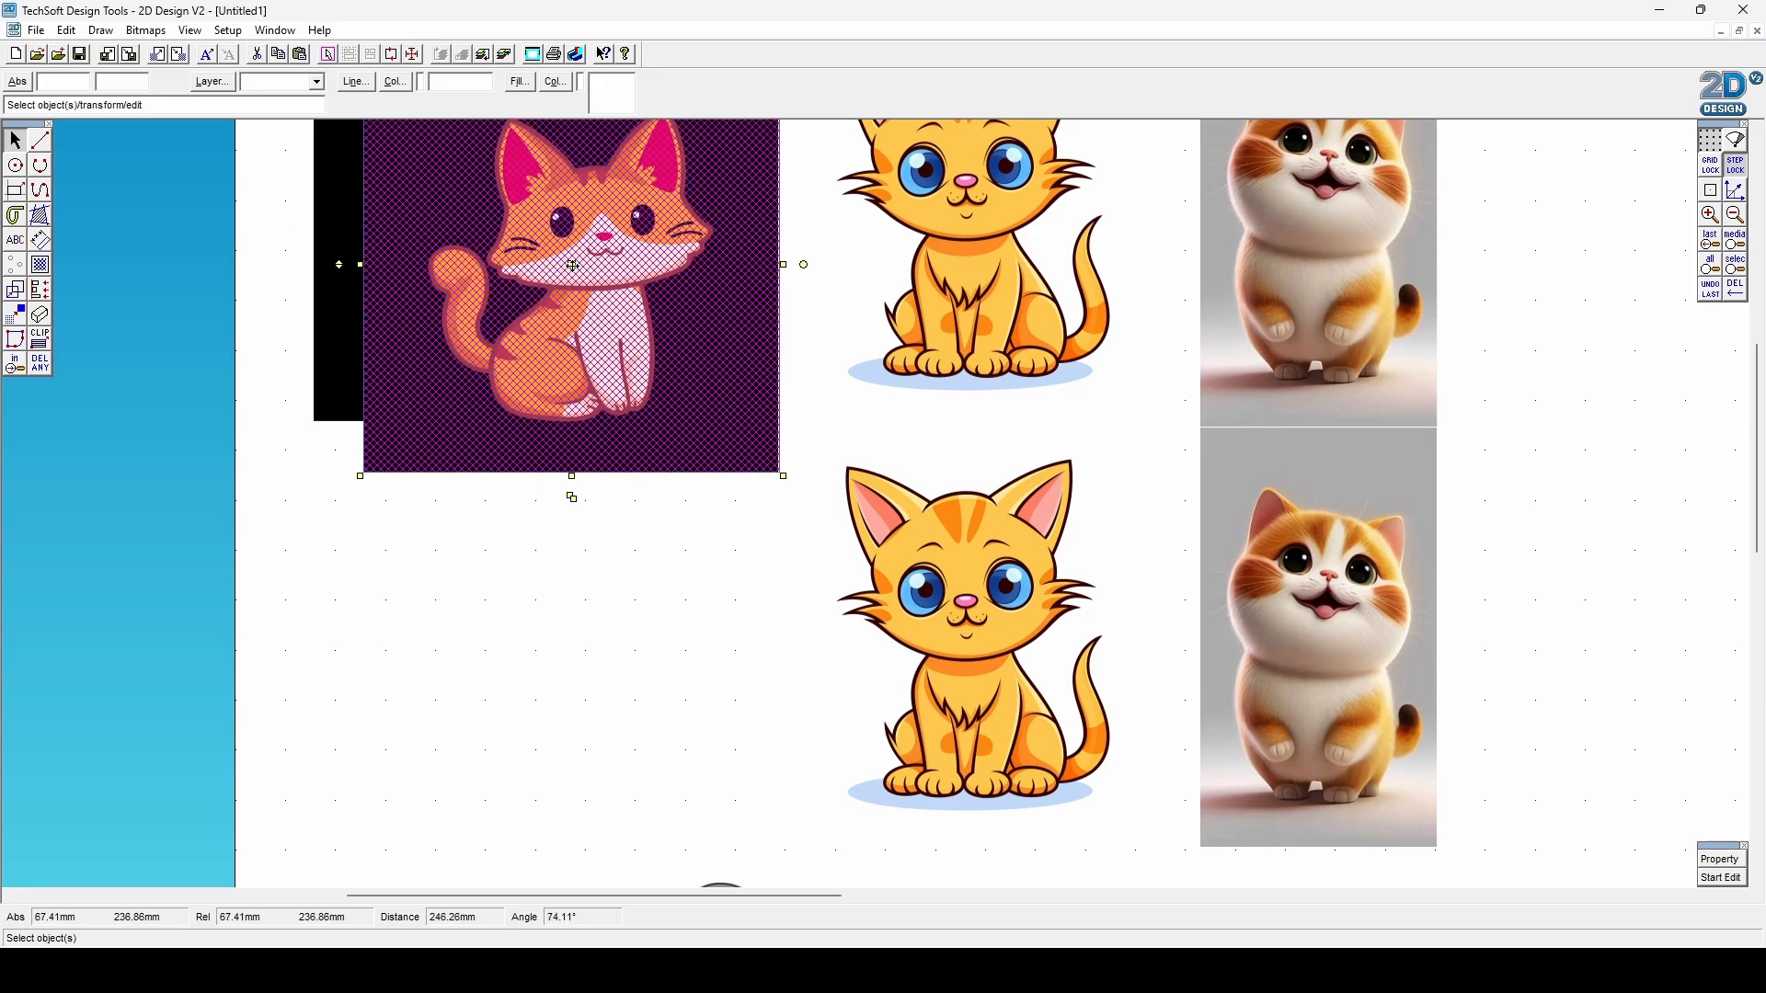
mouse_move(572, 265)
mouse_down()
mouse_move(505, 560)
mouse_move(526, 639)
mouse_up()
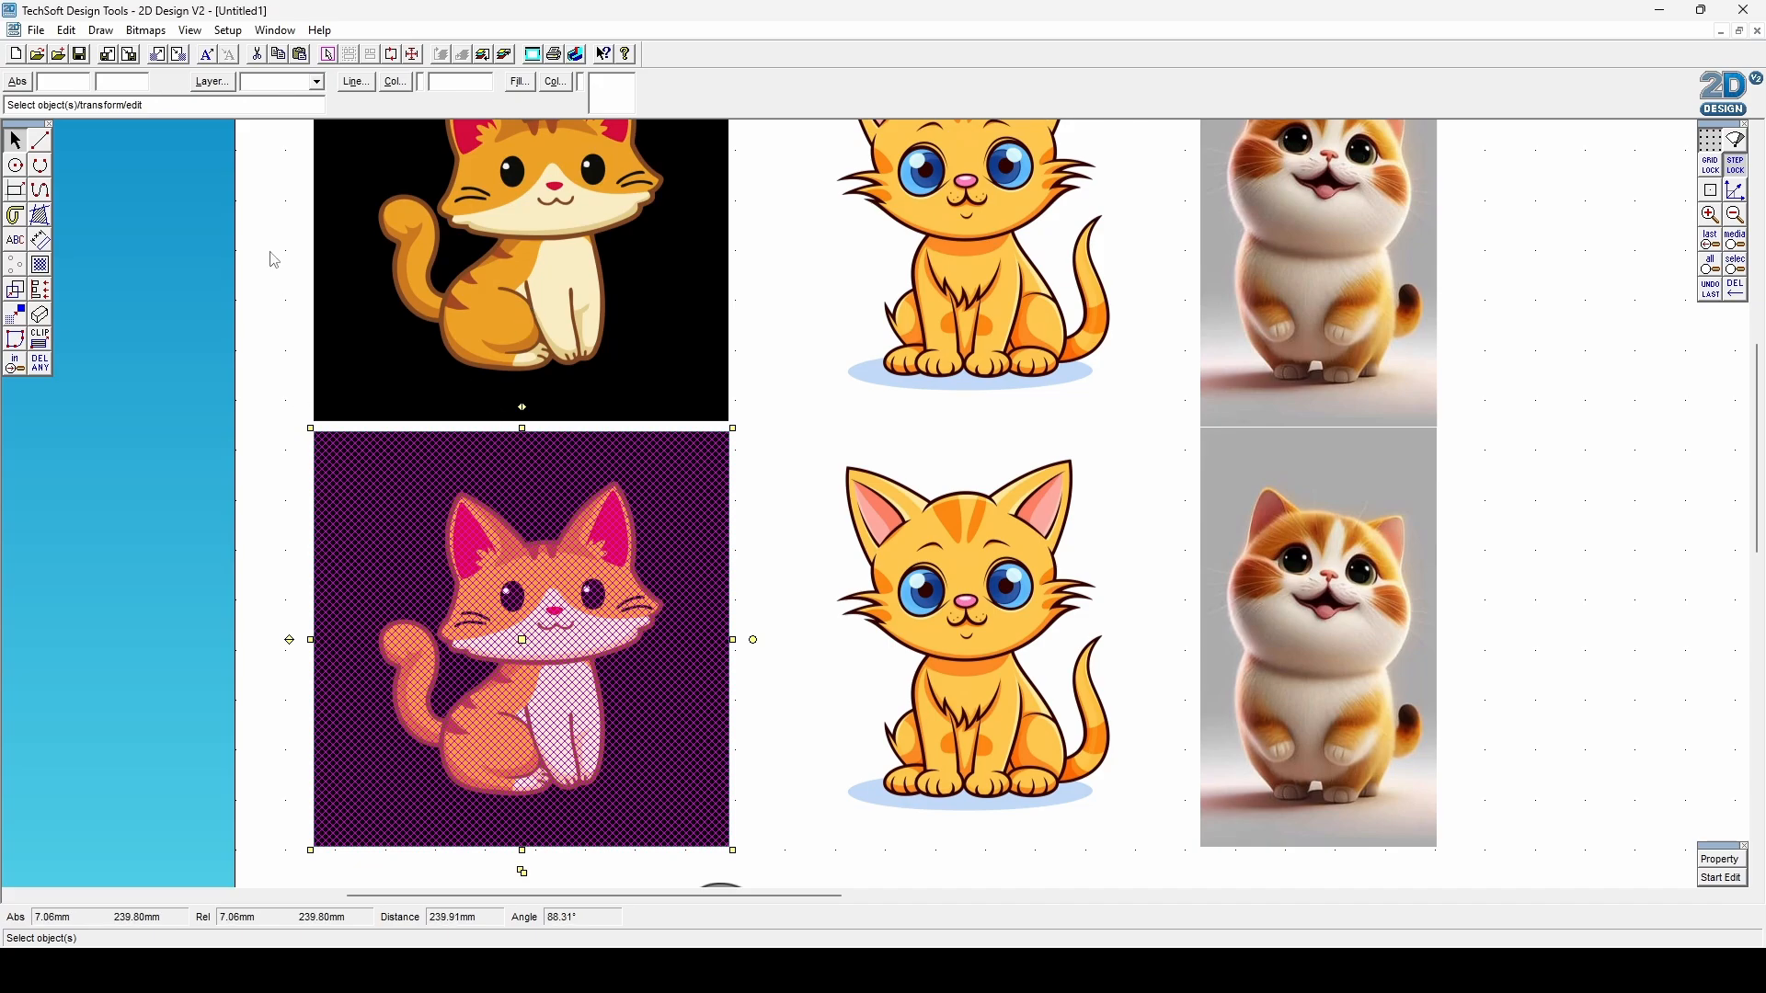
Vectorise the lower copy of the black-background cat bitmap in inverted Monochrome with a luminance of 109.
click(145, 30)
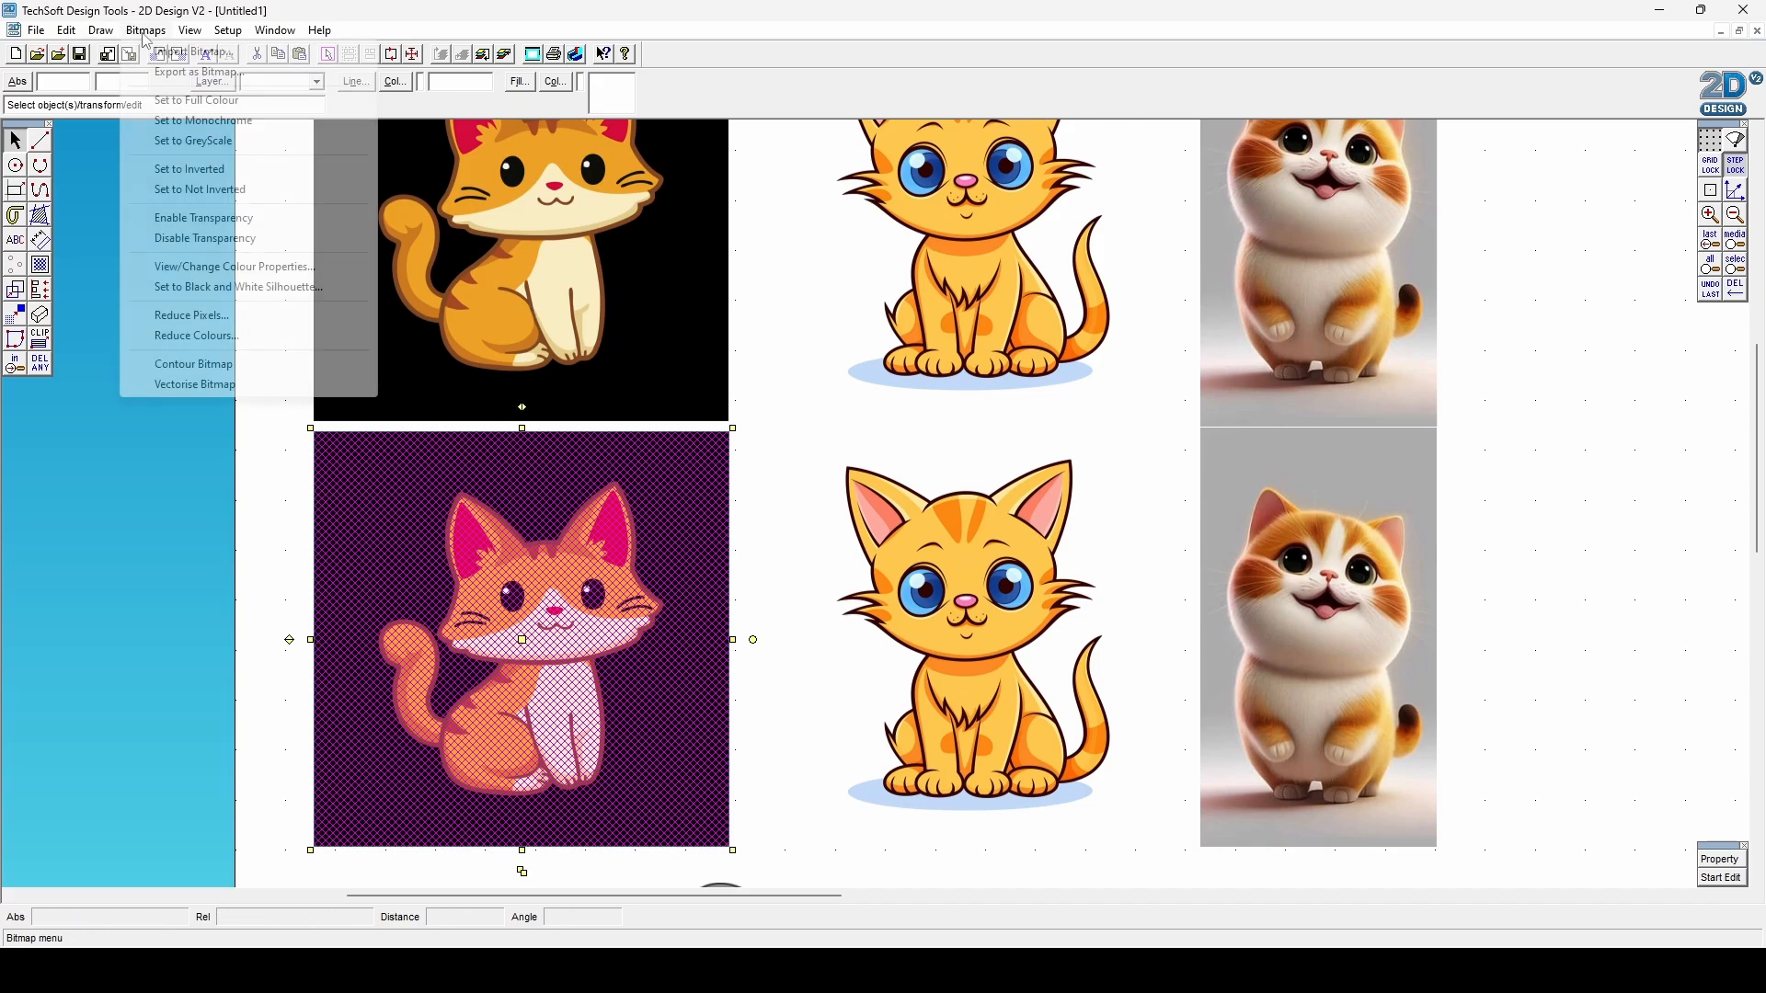
click(250, 386)
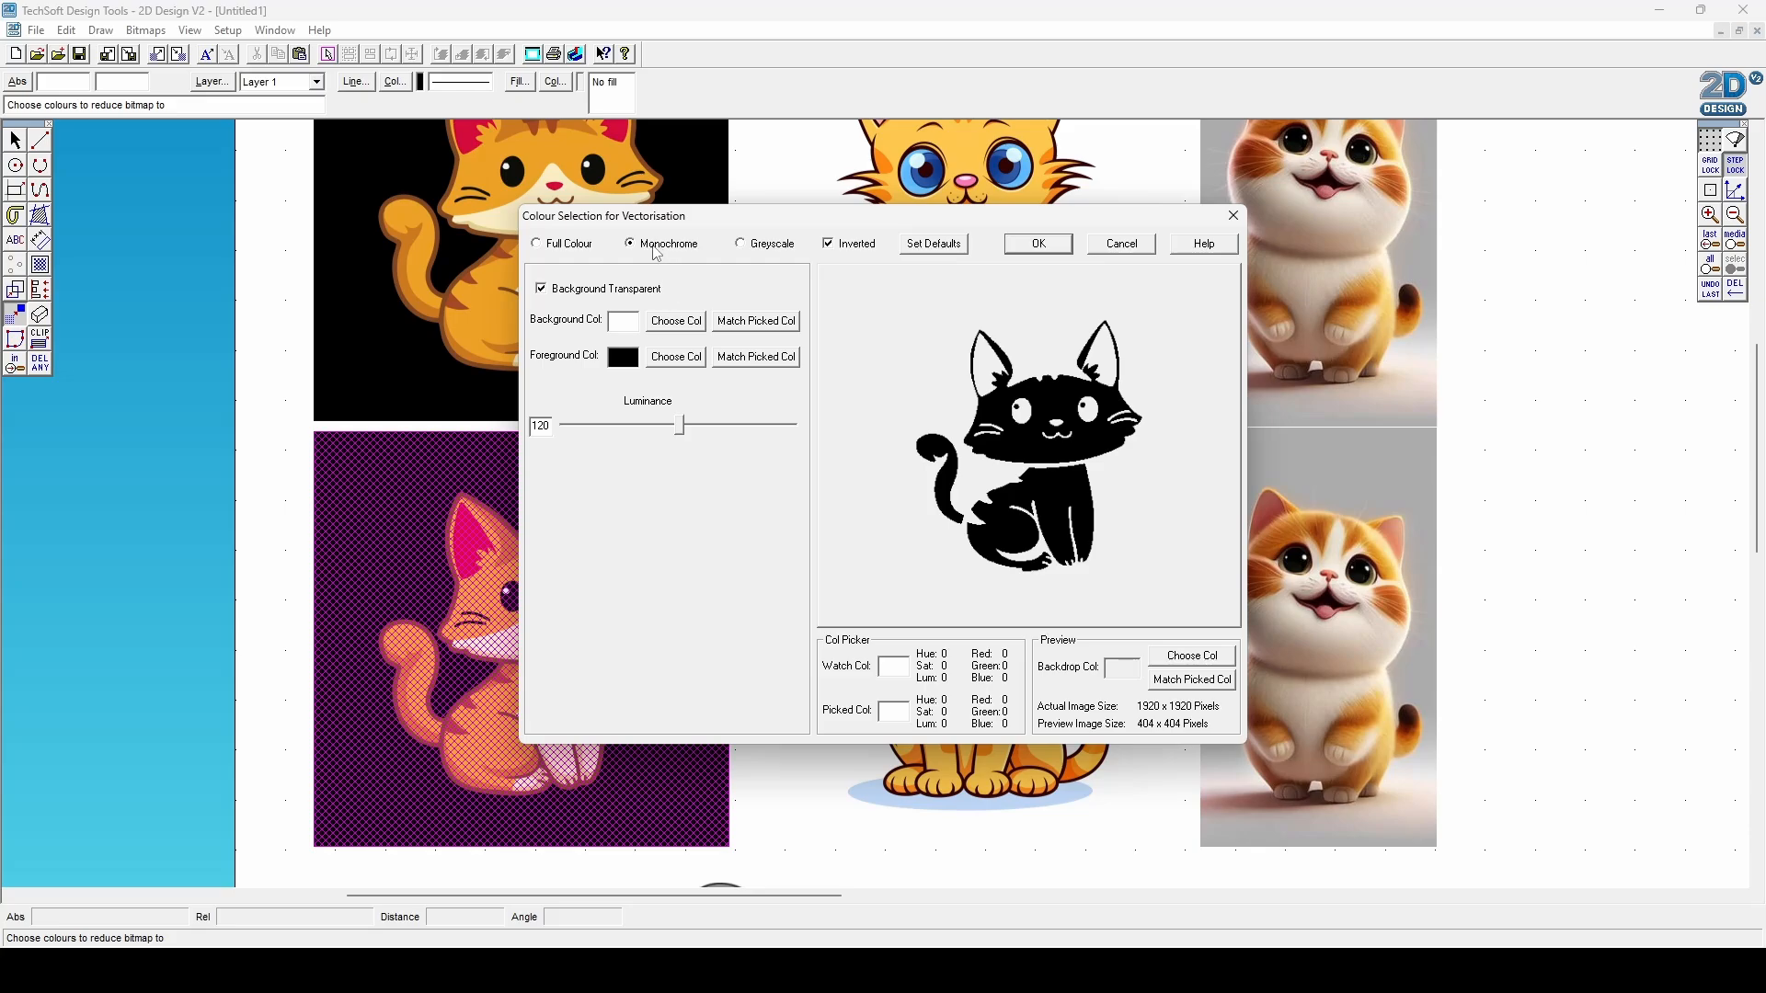
click(829, 245)
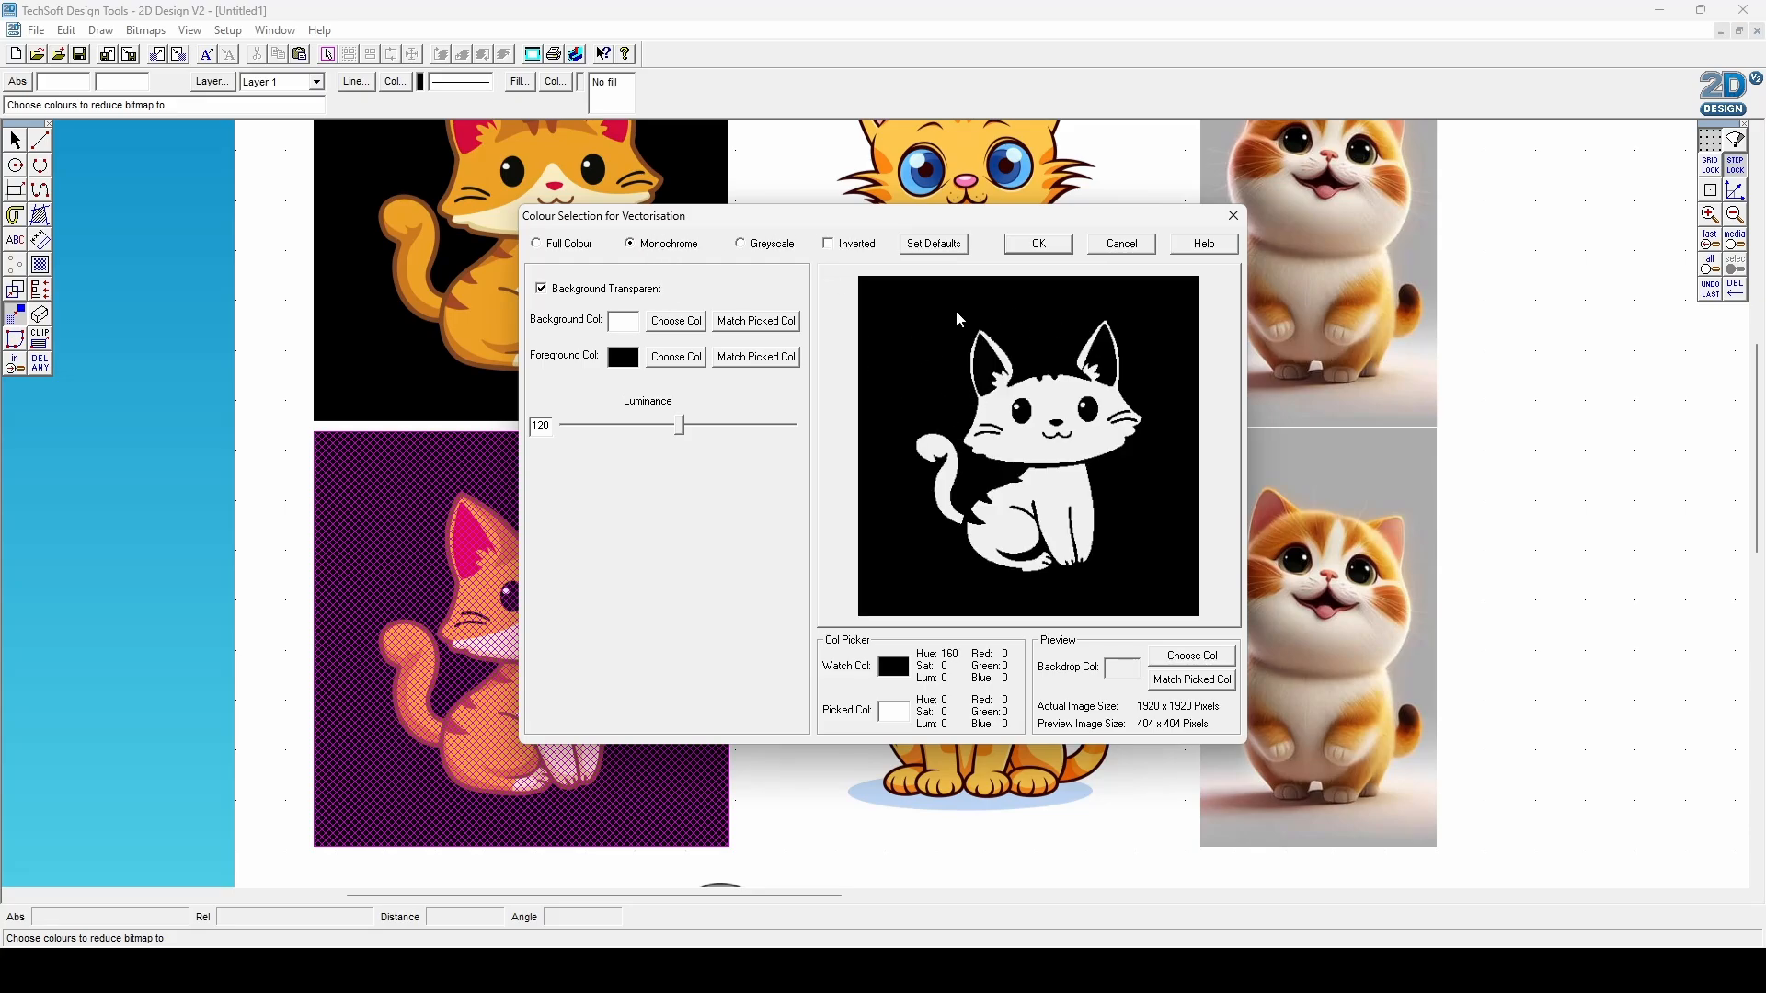
click(828, 244)
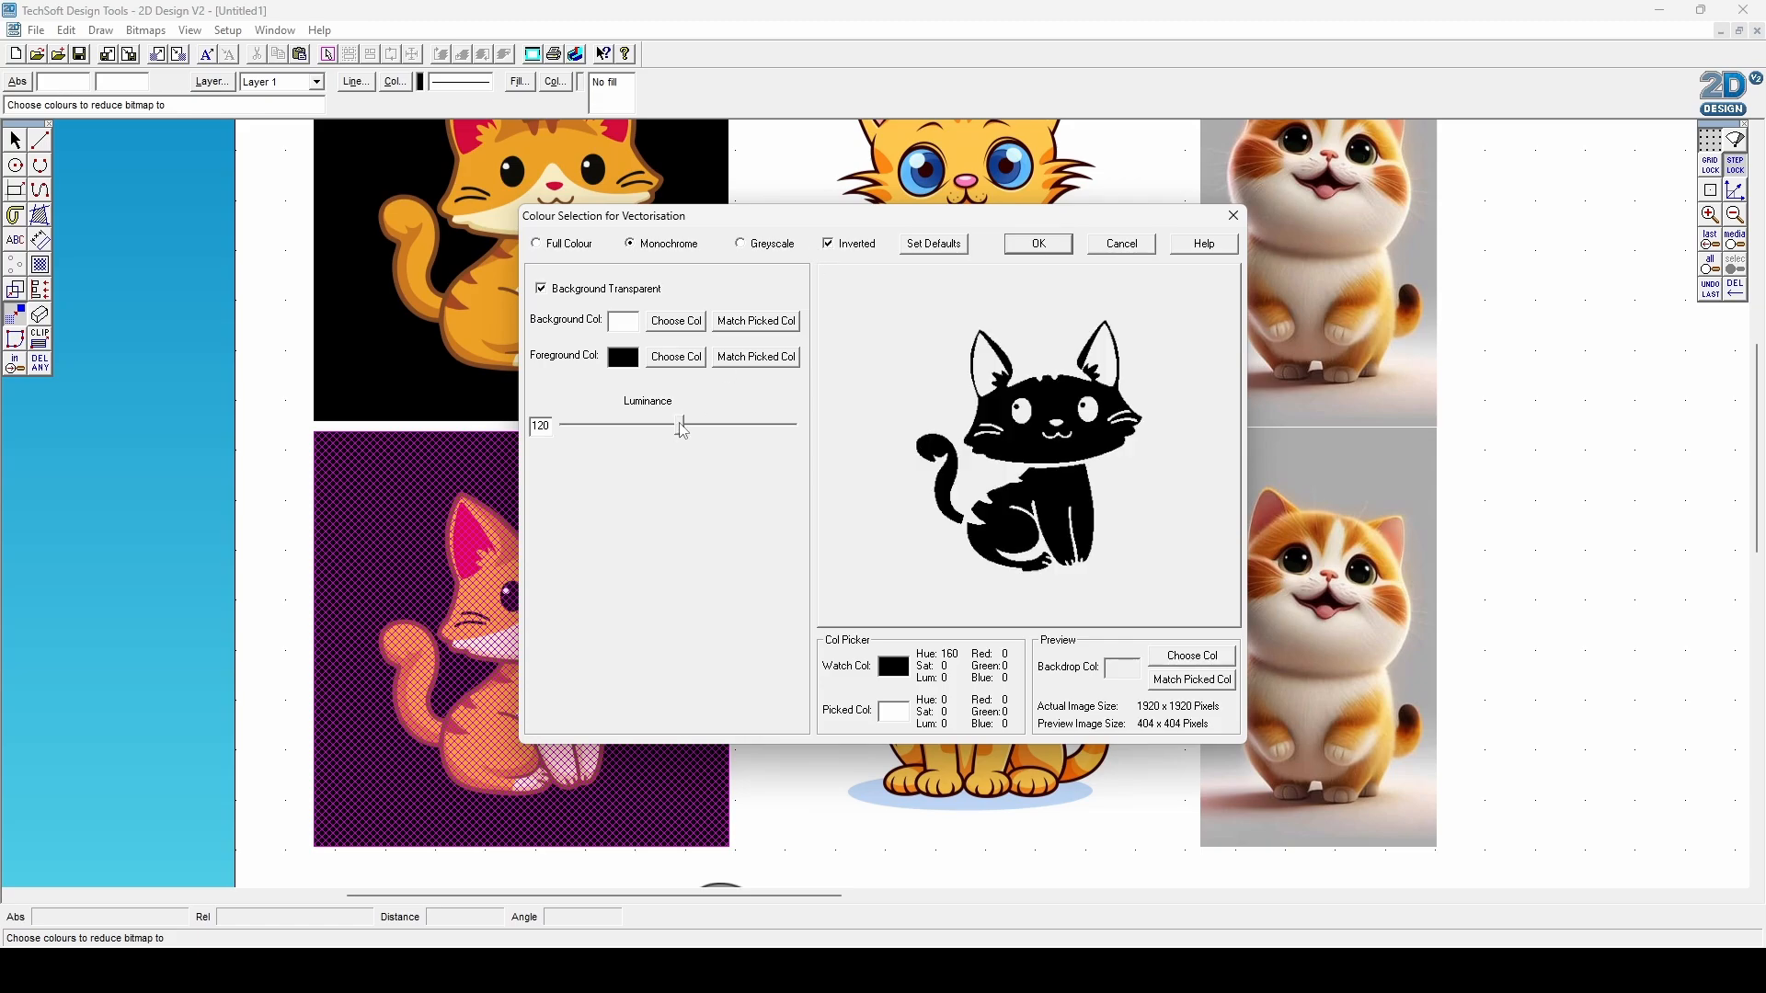
mouse_move(683, 431)
mouse_down()
mouse_move(644, 432)
mouse_move(710, 429)
mouse_move(670, 436)
mouse_up()
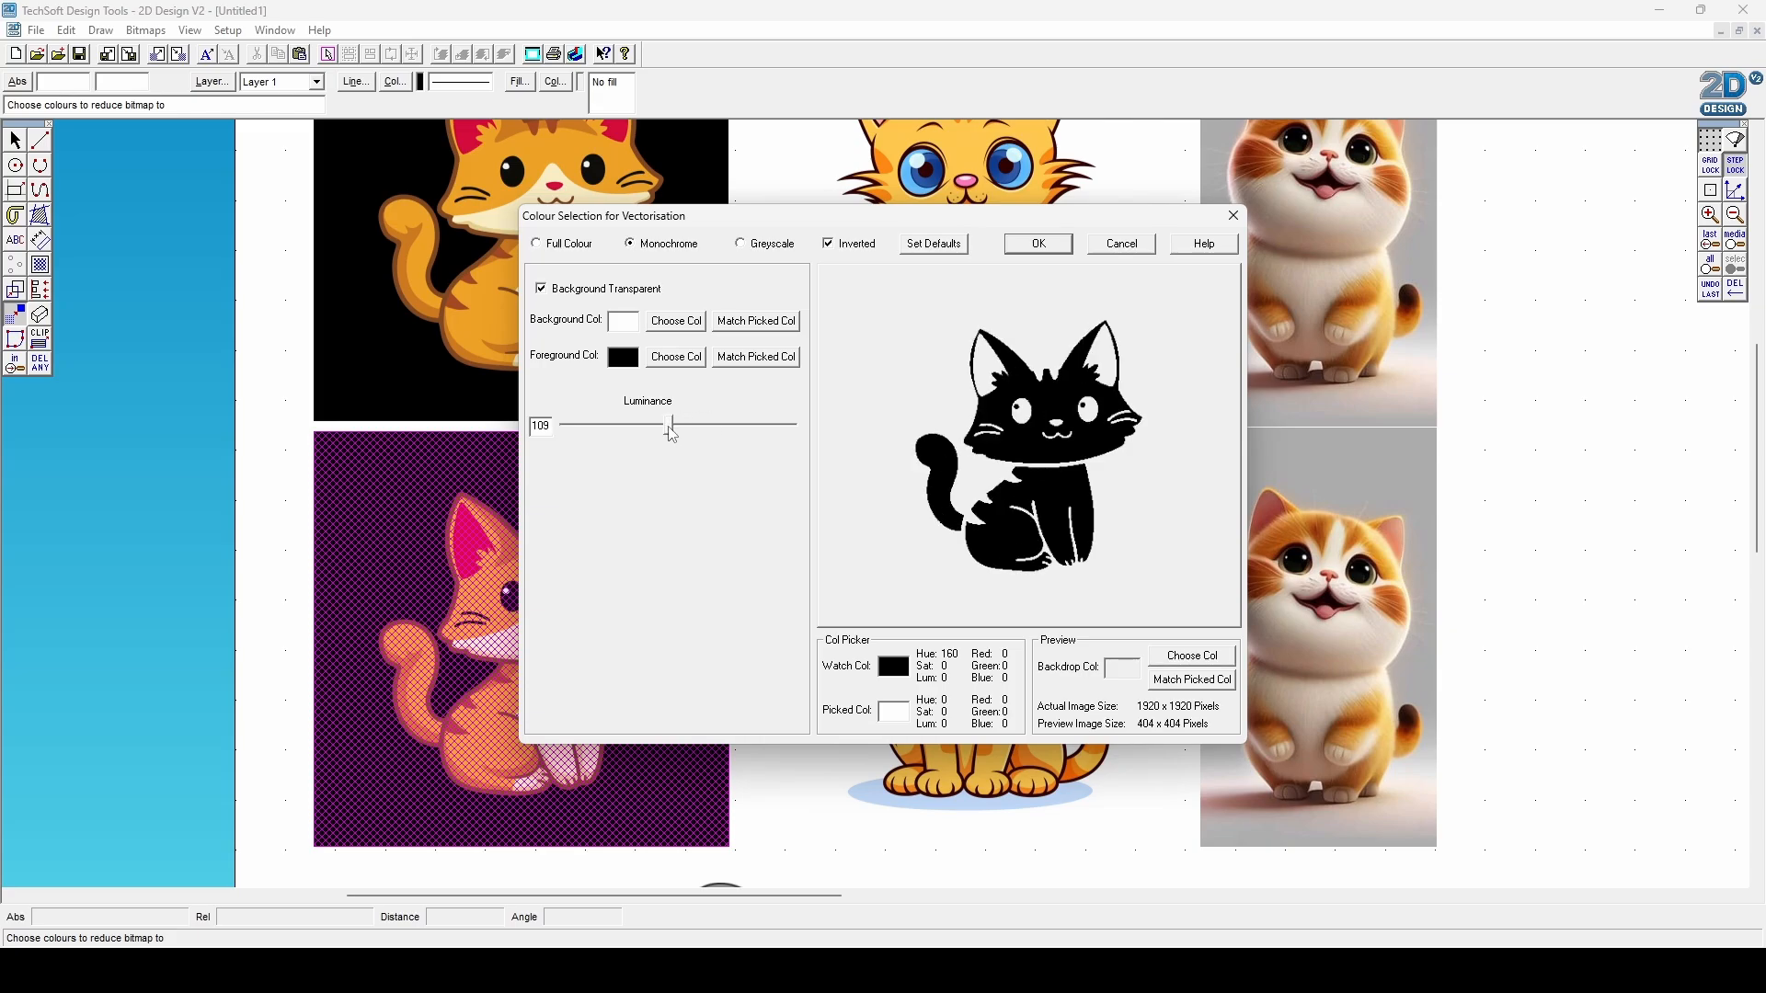
click(1048, 250)
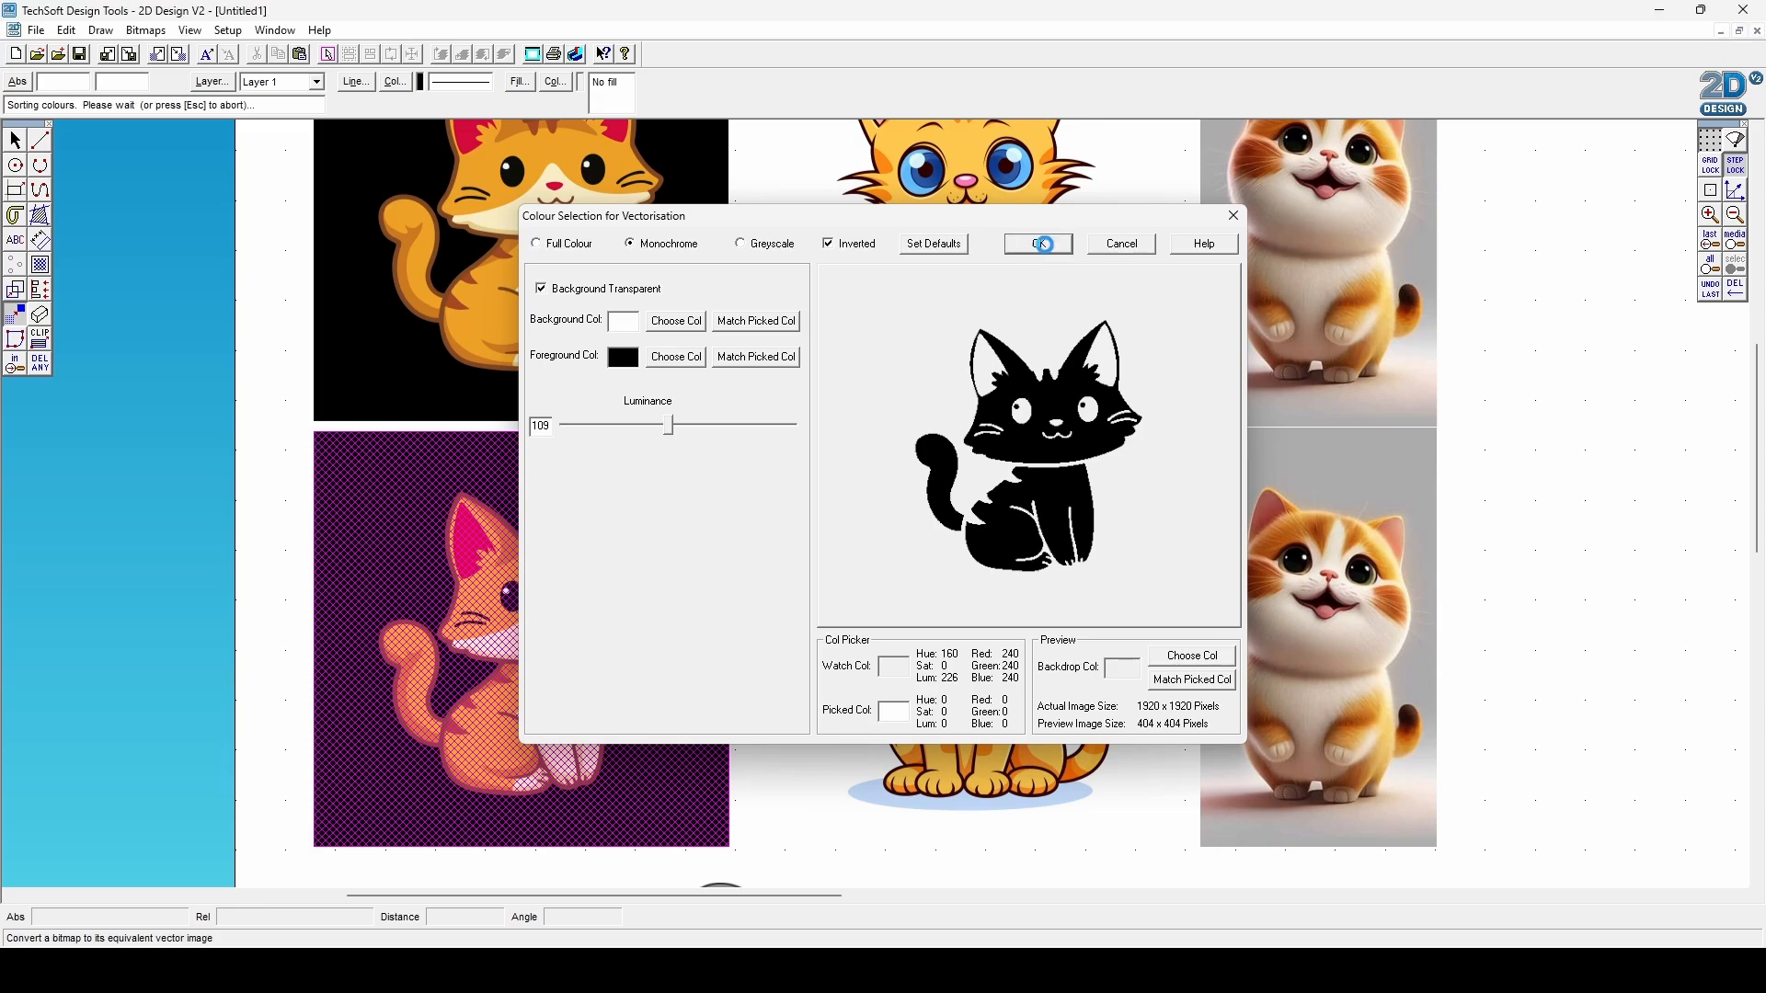
click(780, 667)
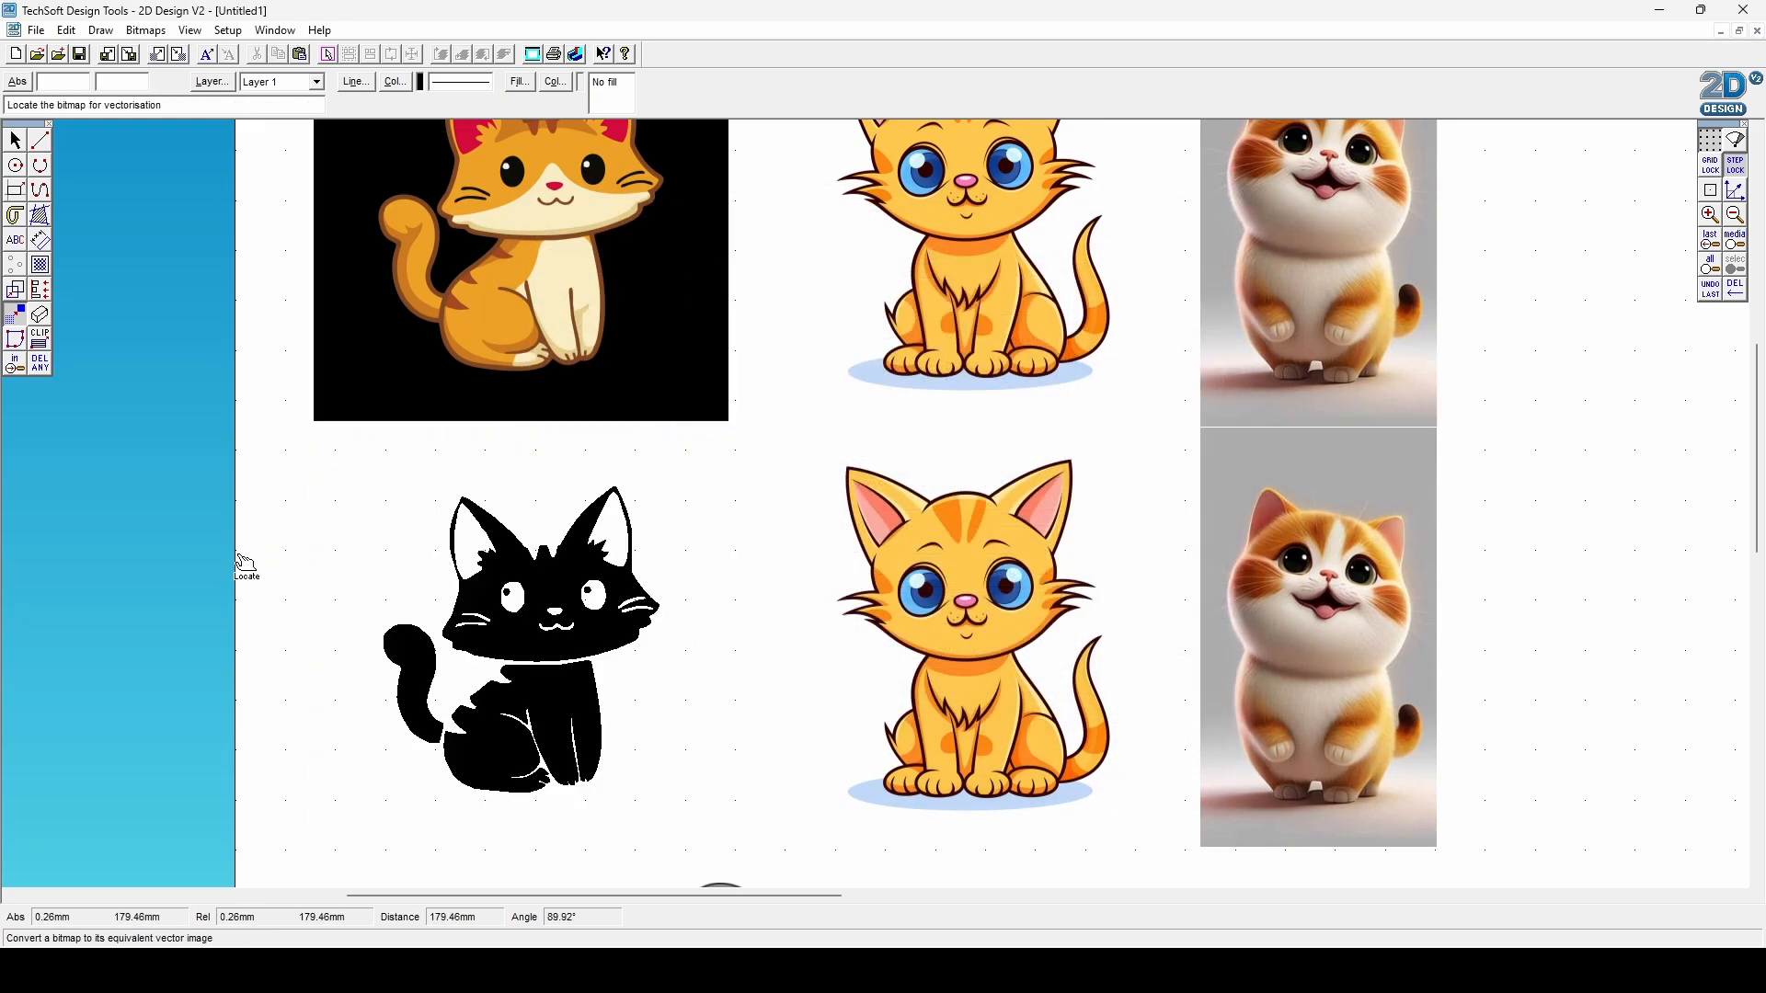
key(Escape)
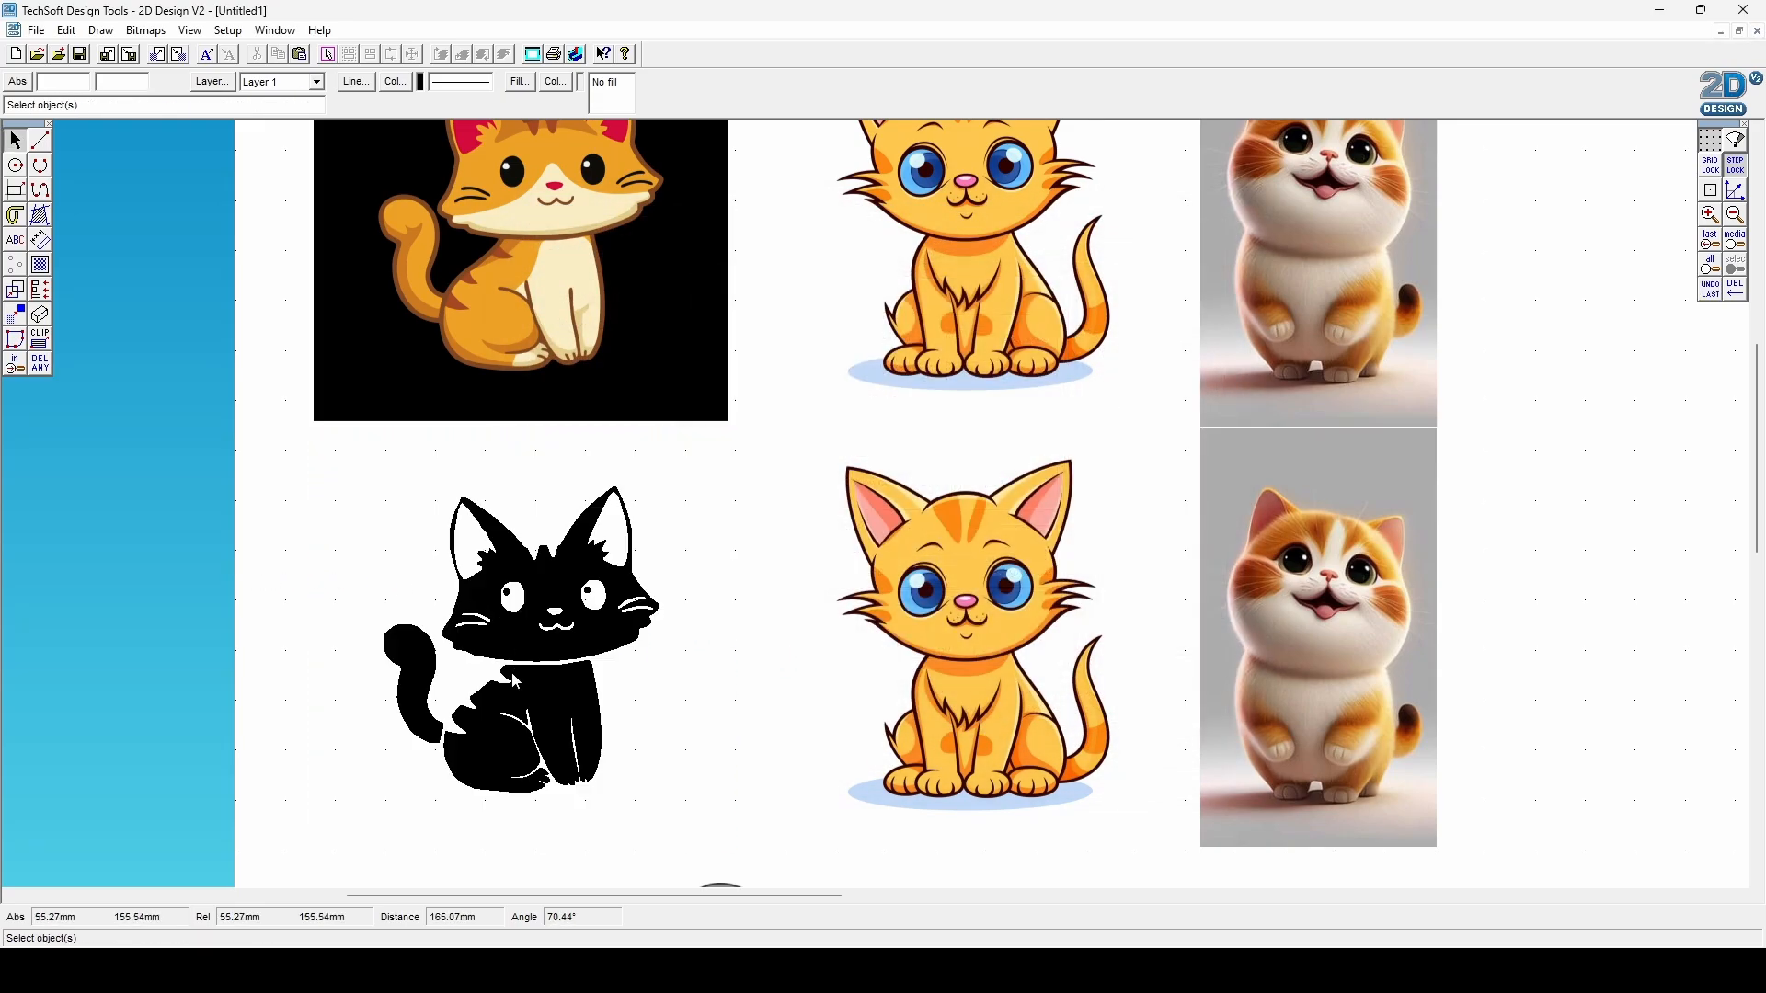
Vectorise the lower copy of the blue-eyed yellow cat in Monochrome, not inverted, with a luminance of 129.
click(966, 627)
click(1497, 674)
click(147, 30)
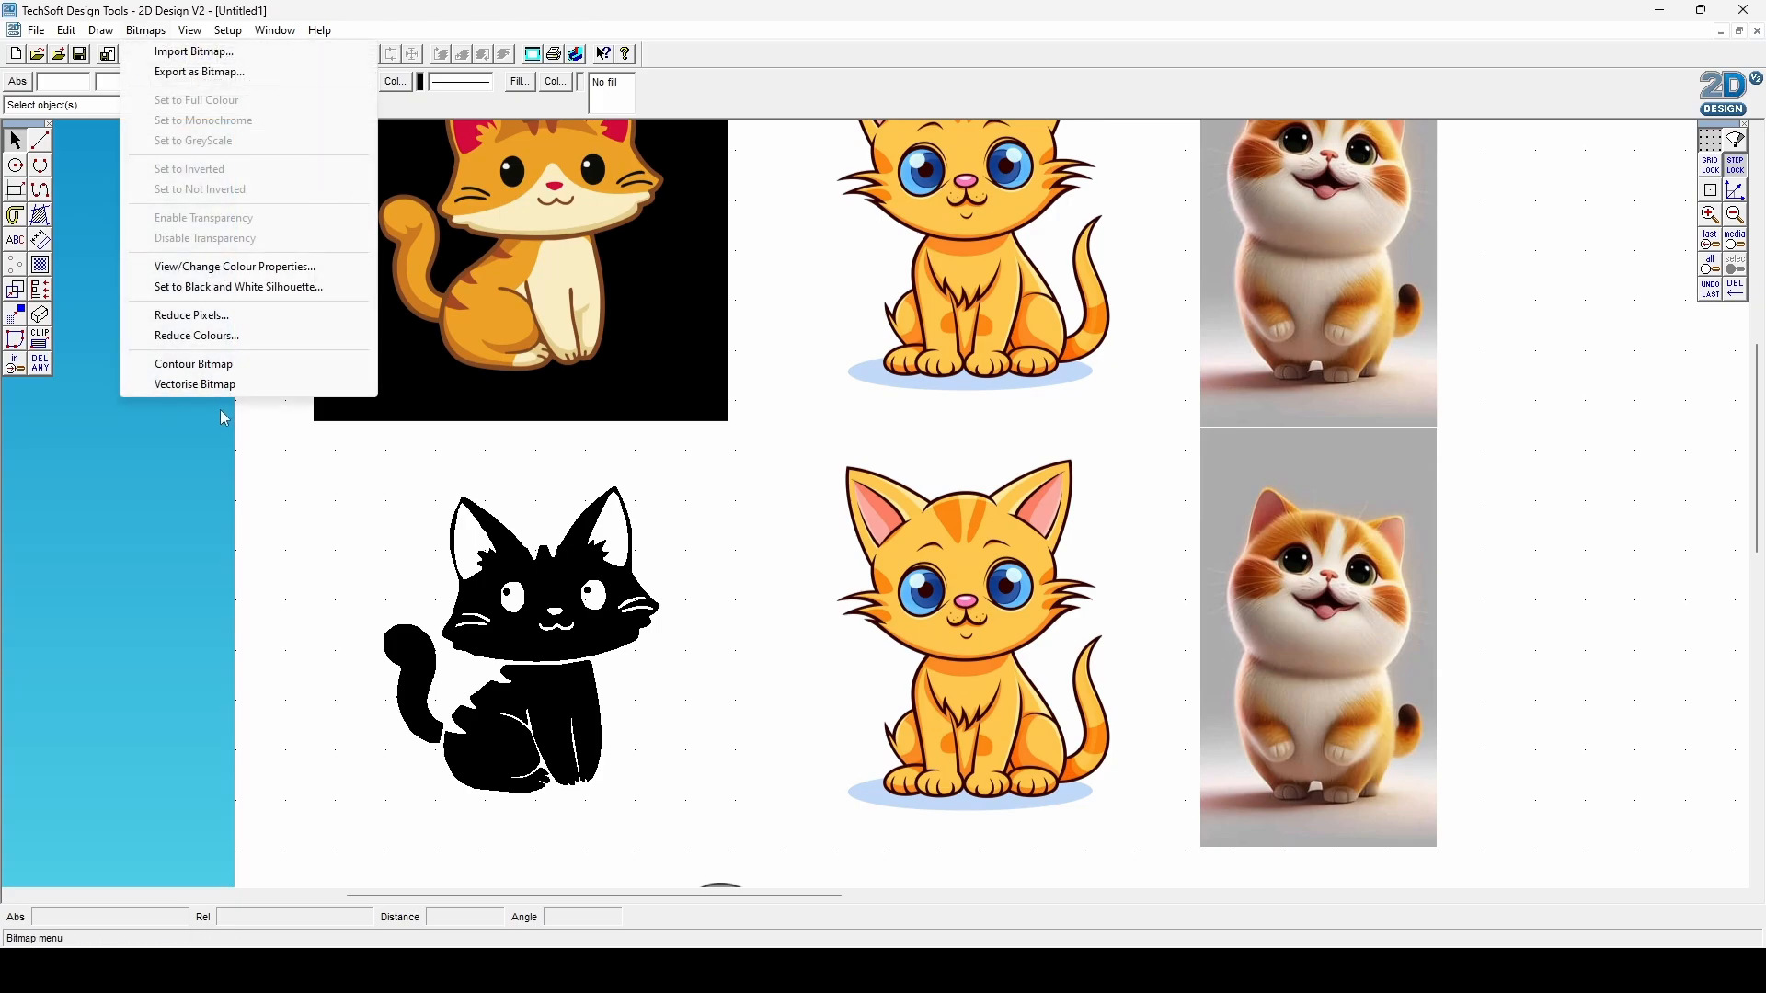
click(239, 384)
click(942, 631)
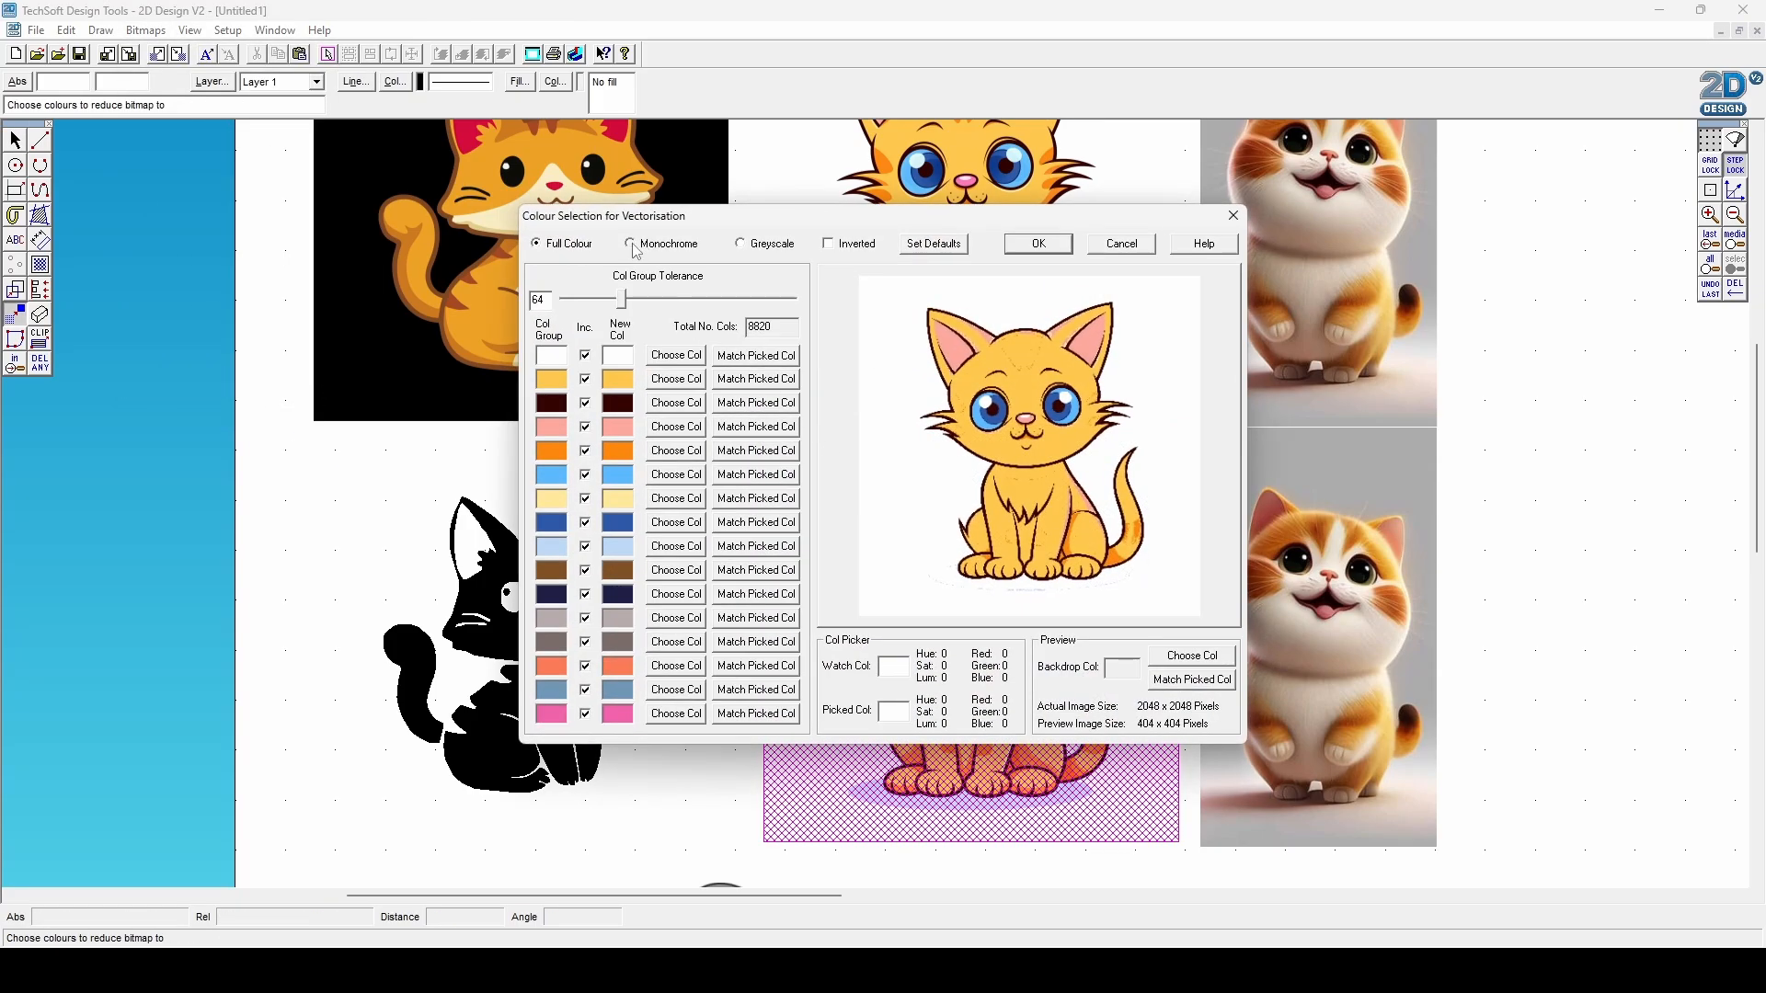
click(631, 245)
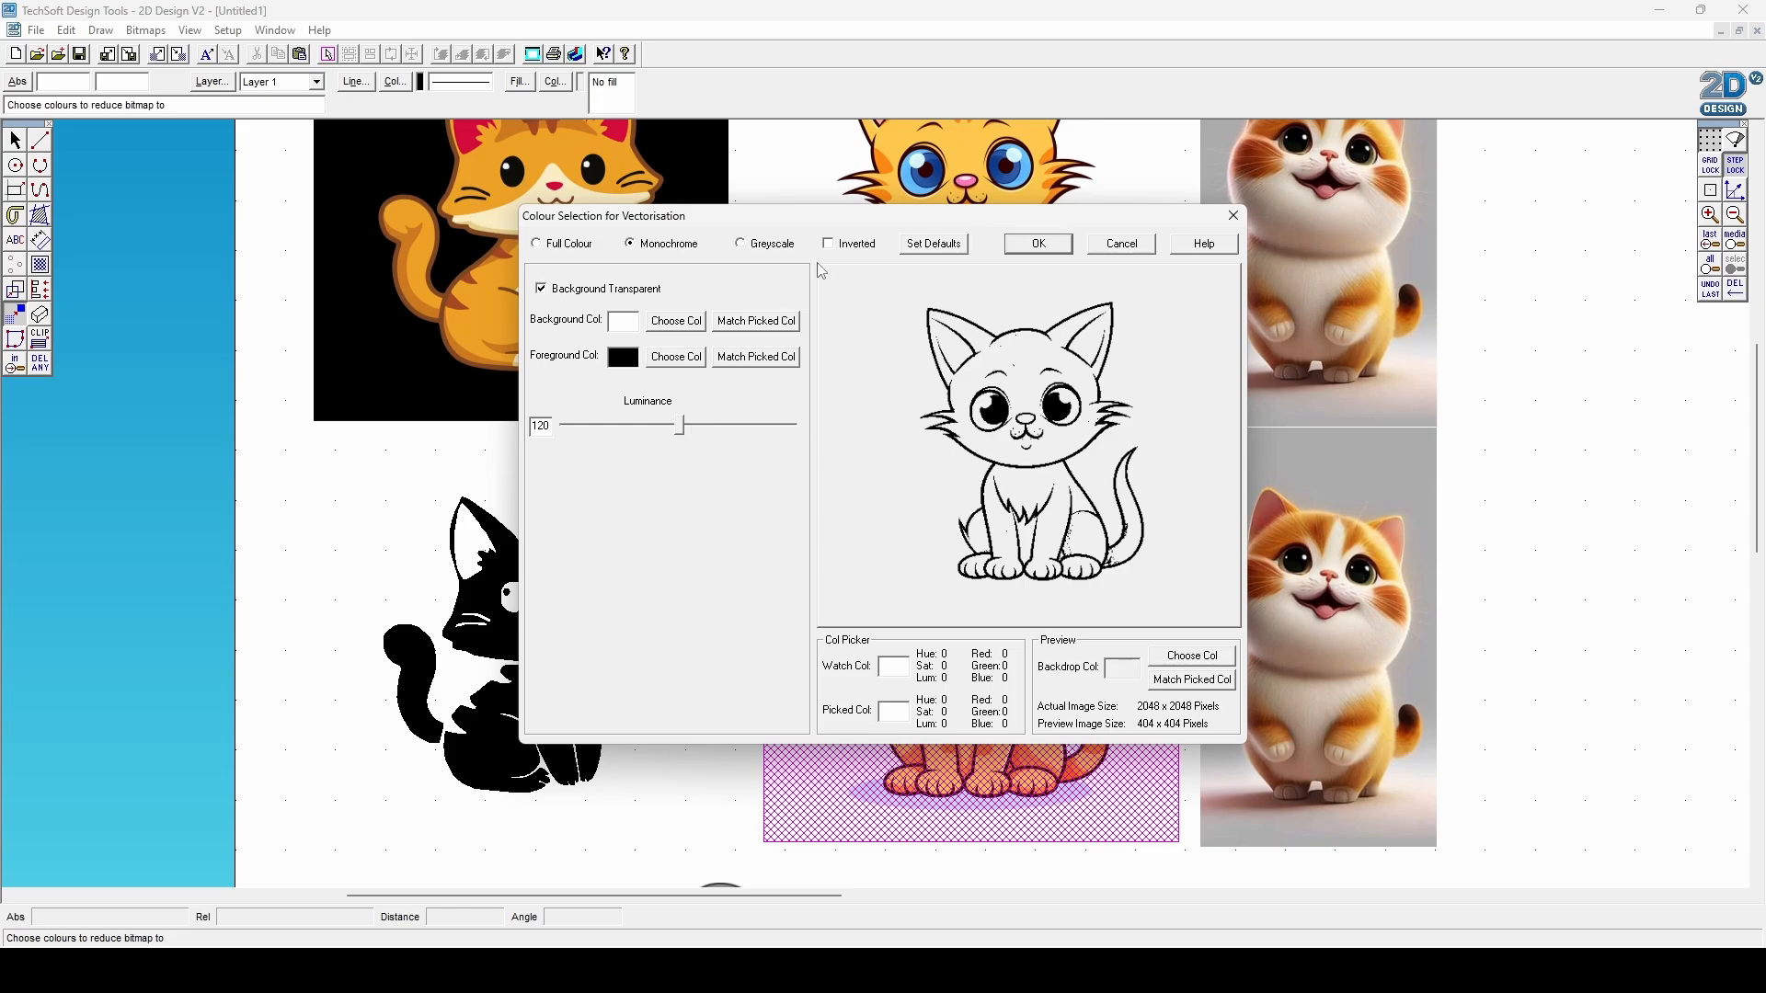
mouse_move(681, 426)
mouse_down()
mouse_move(643, 426)
mouse_move(691, 426)
mouse_up()
drag(685, 432, 684, 433)
drag(786, 219, 361, 328)
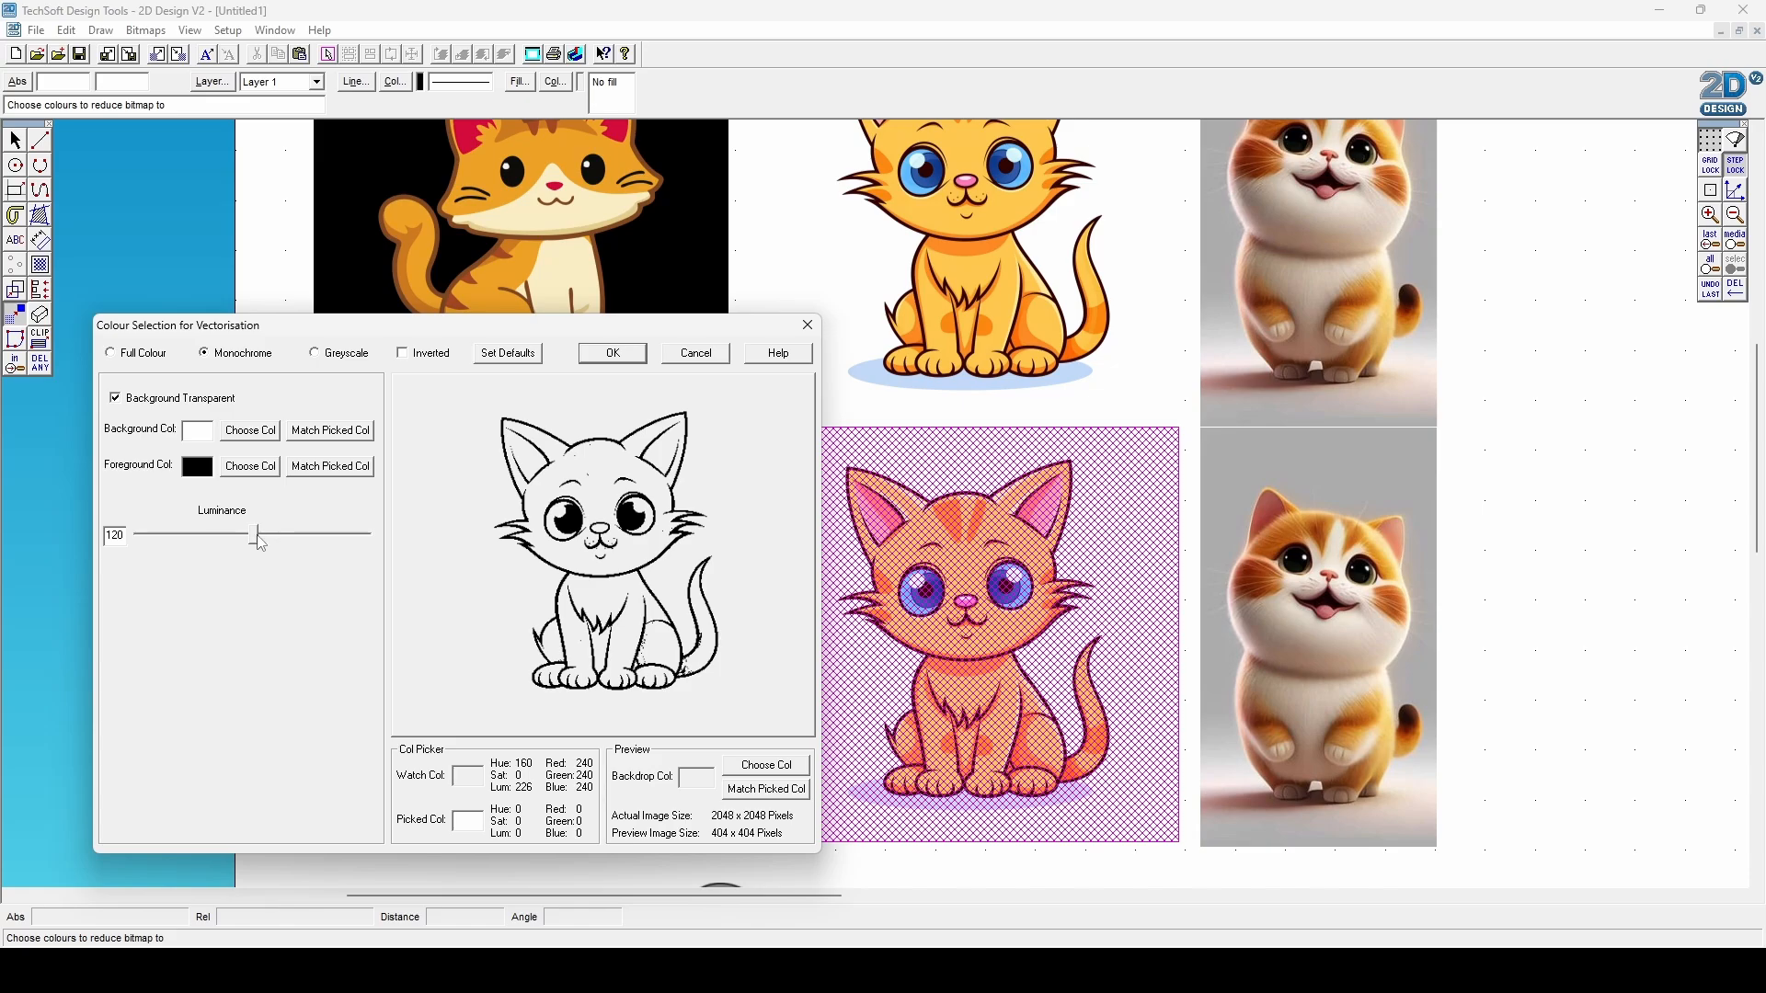
drag(261, 542, 265, 542)
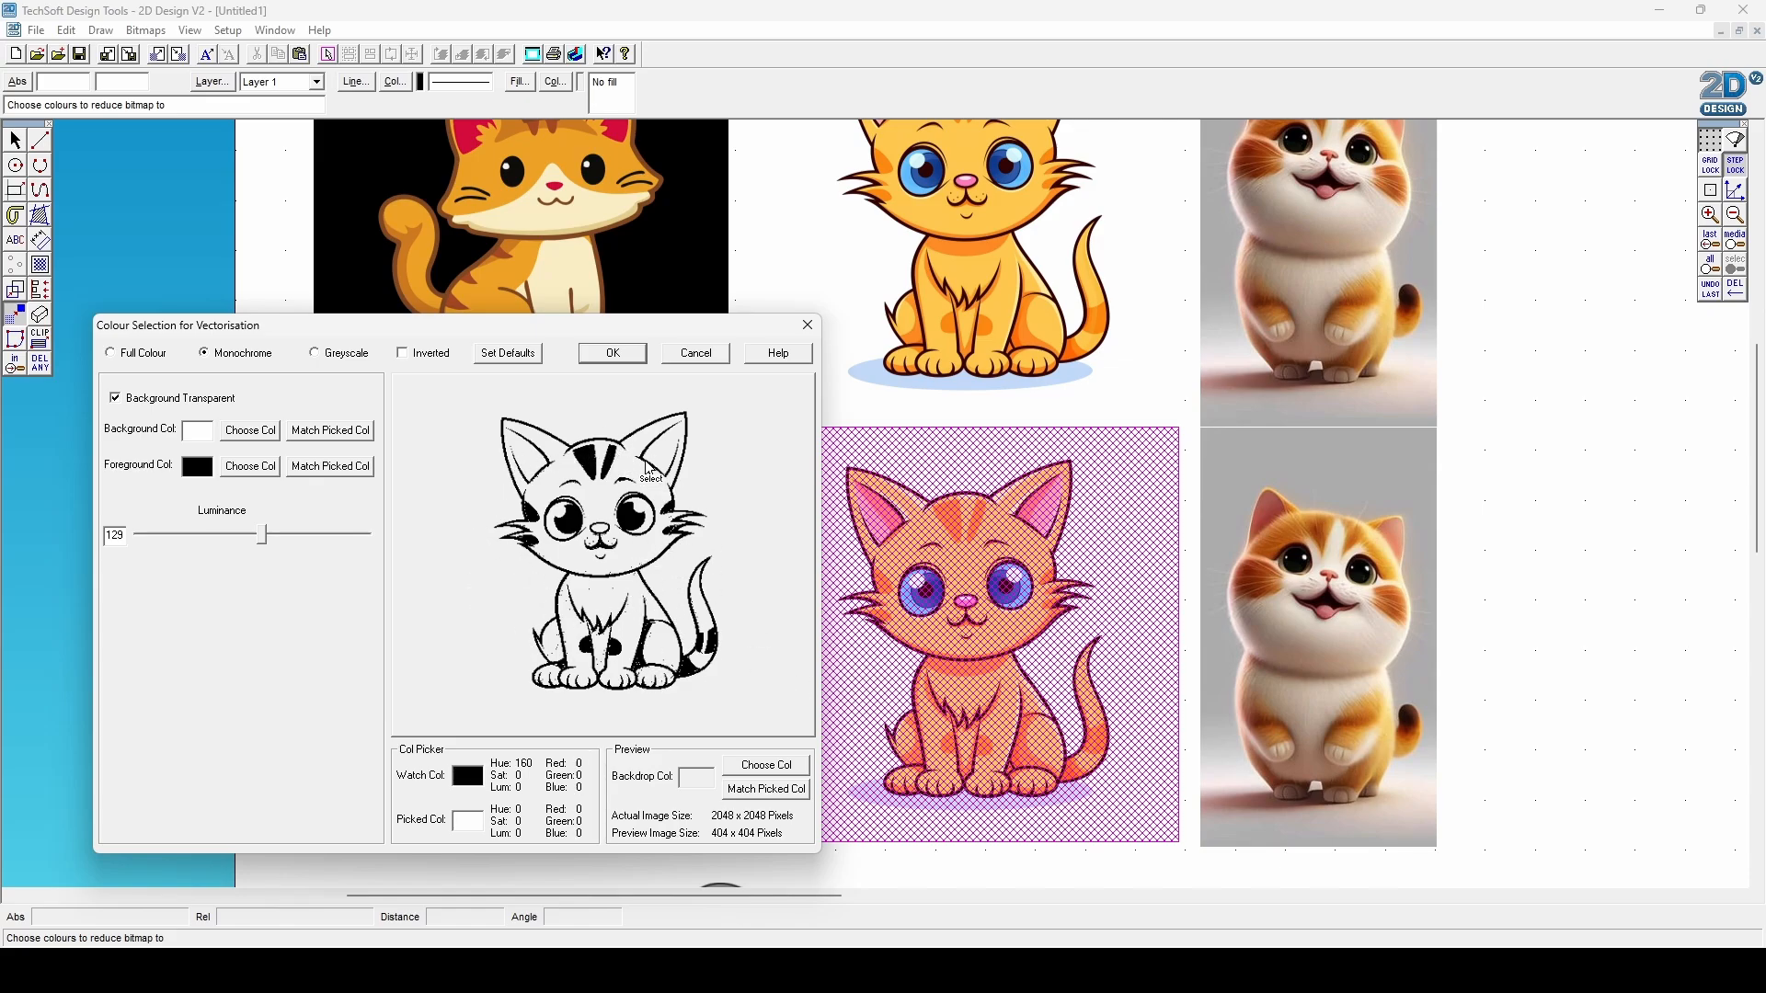
click(614, 354)
click(786, 658)
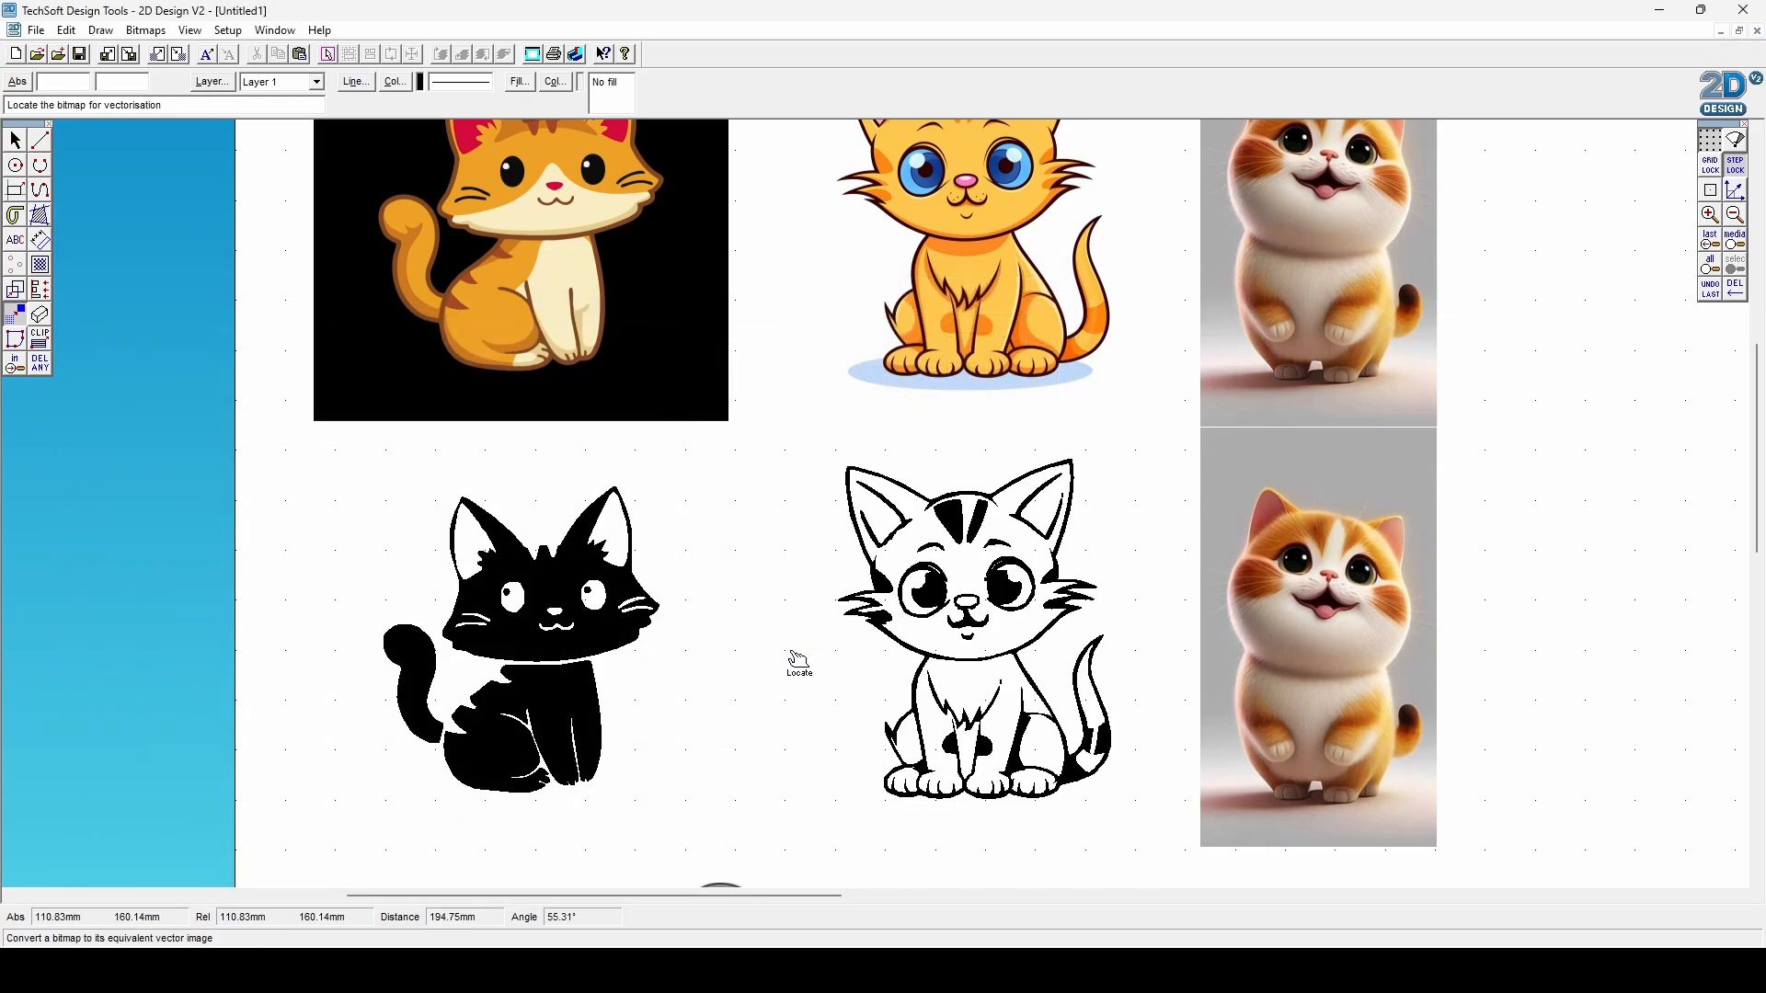
key(Escape)
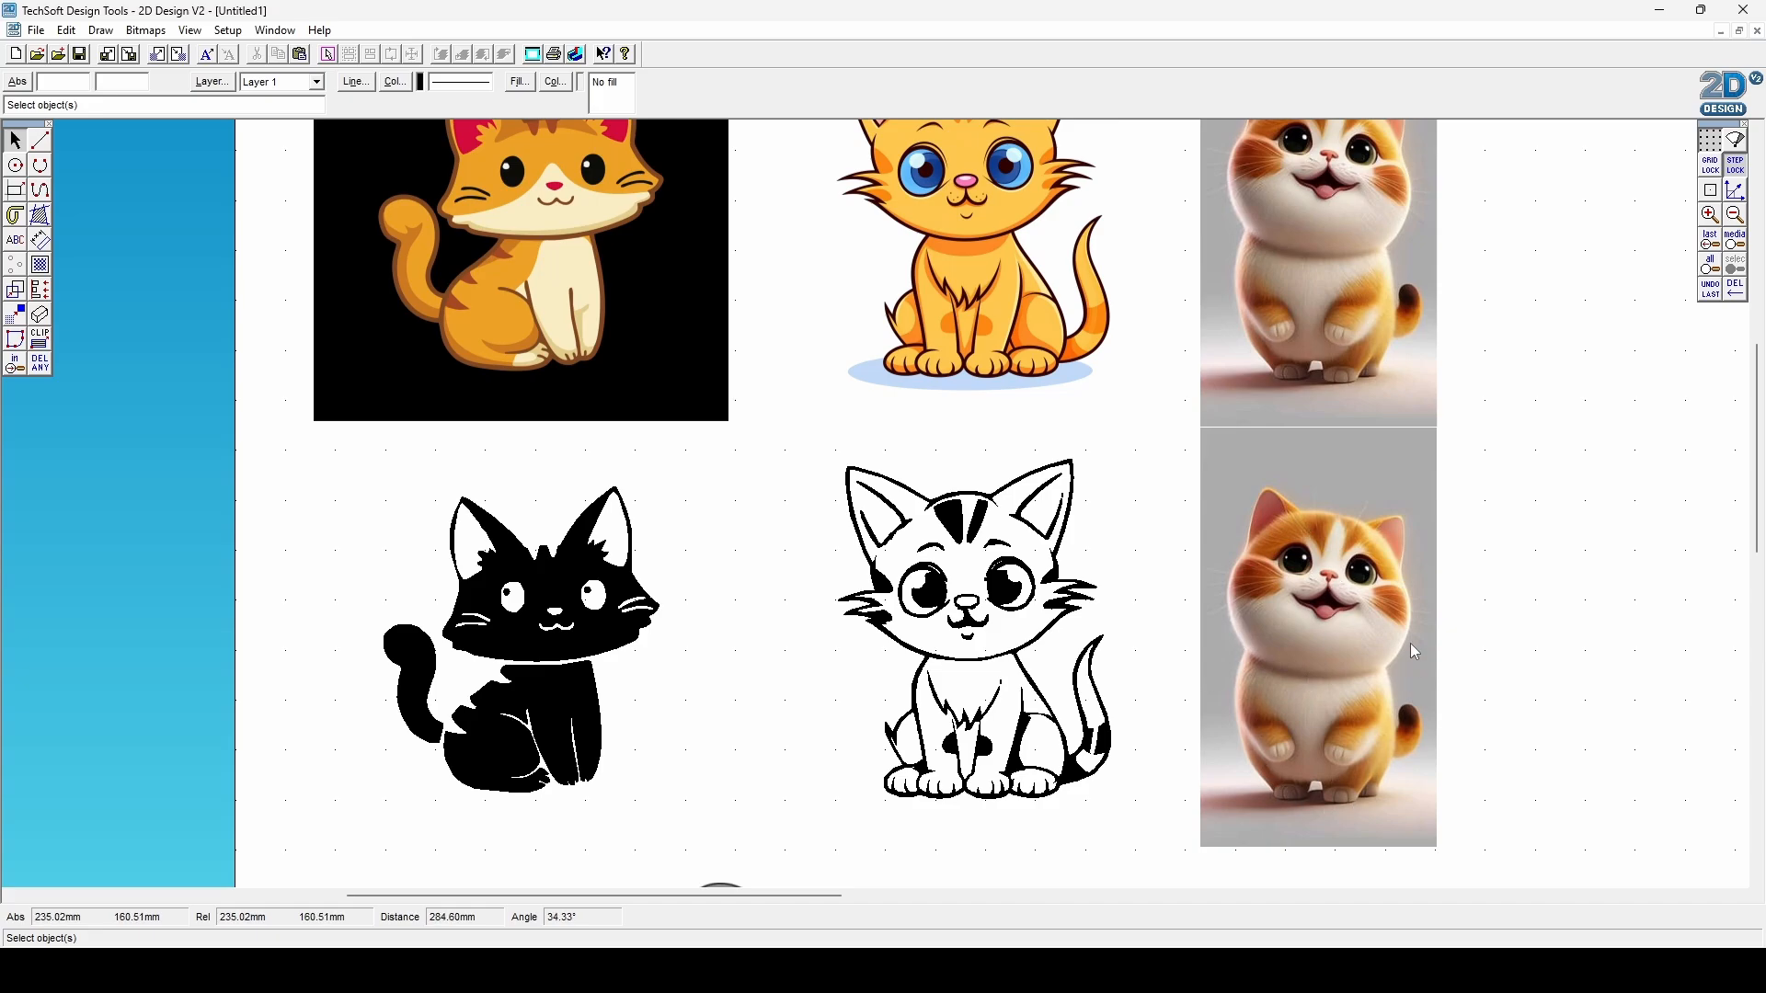
Vectorise the lower copy of the realistic grey-background cat in Monochrome with a luminance of 150 and Default Settings.
click(147, 30)
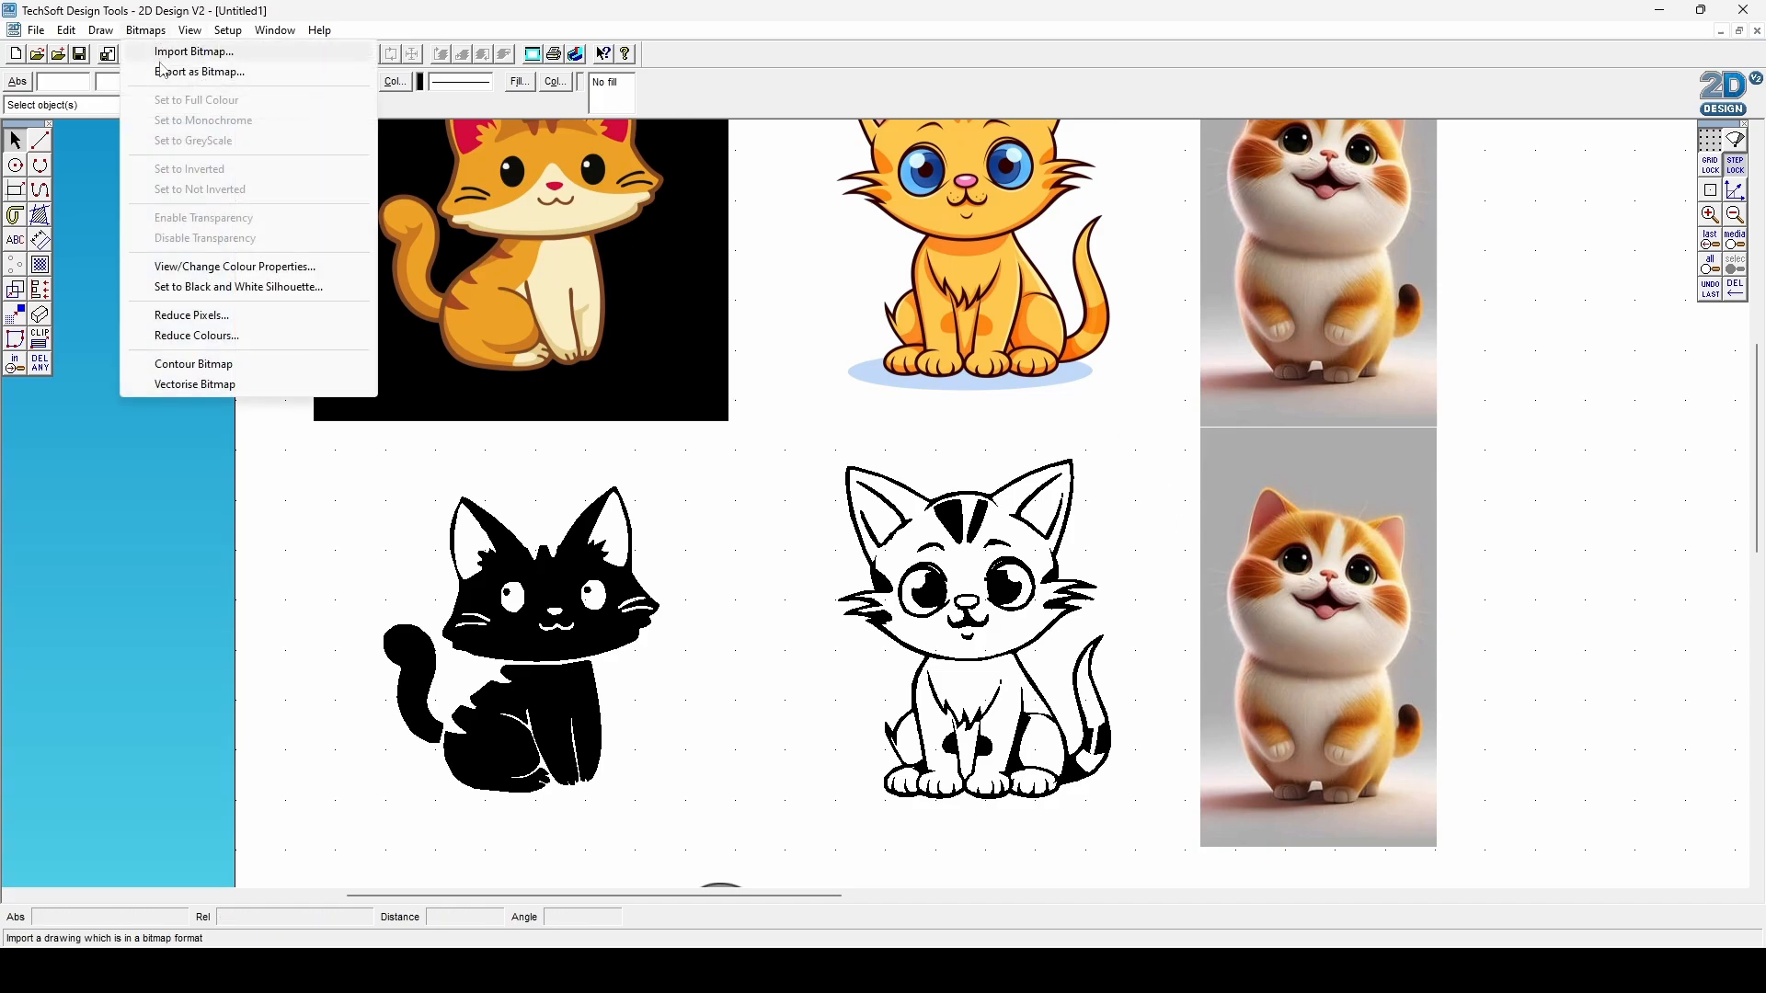
click(229, 386)
click(1316, 660)
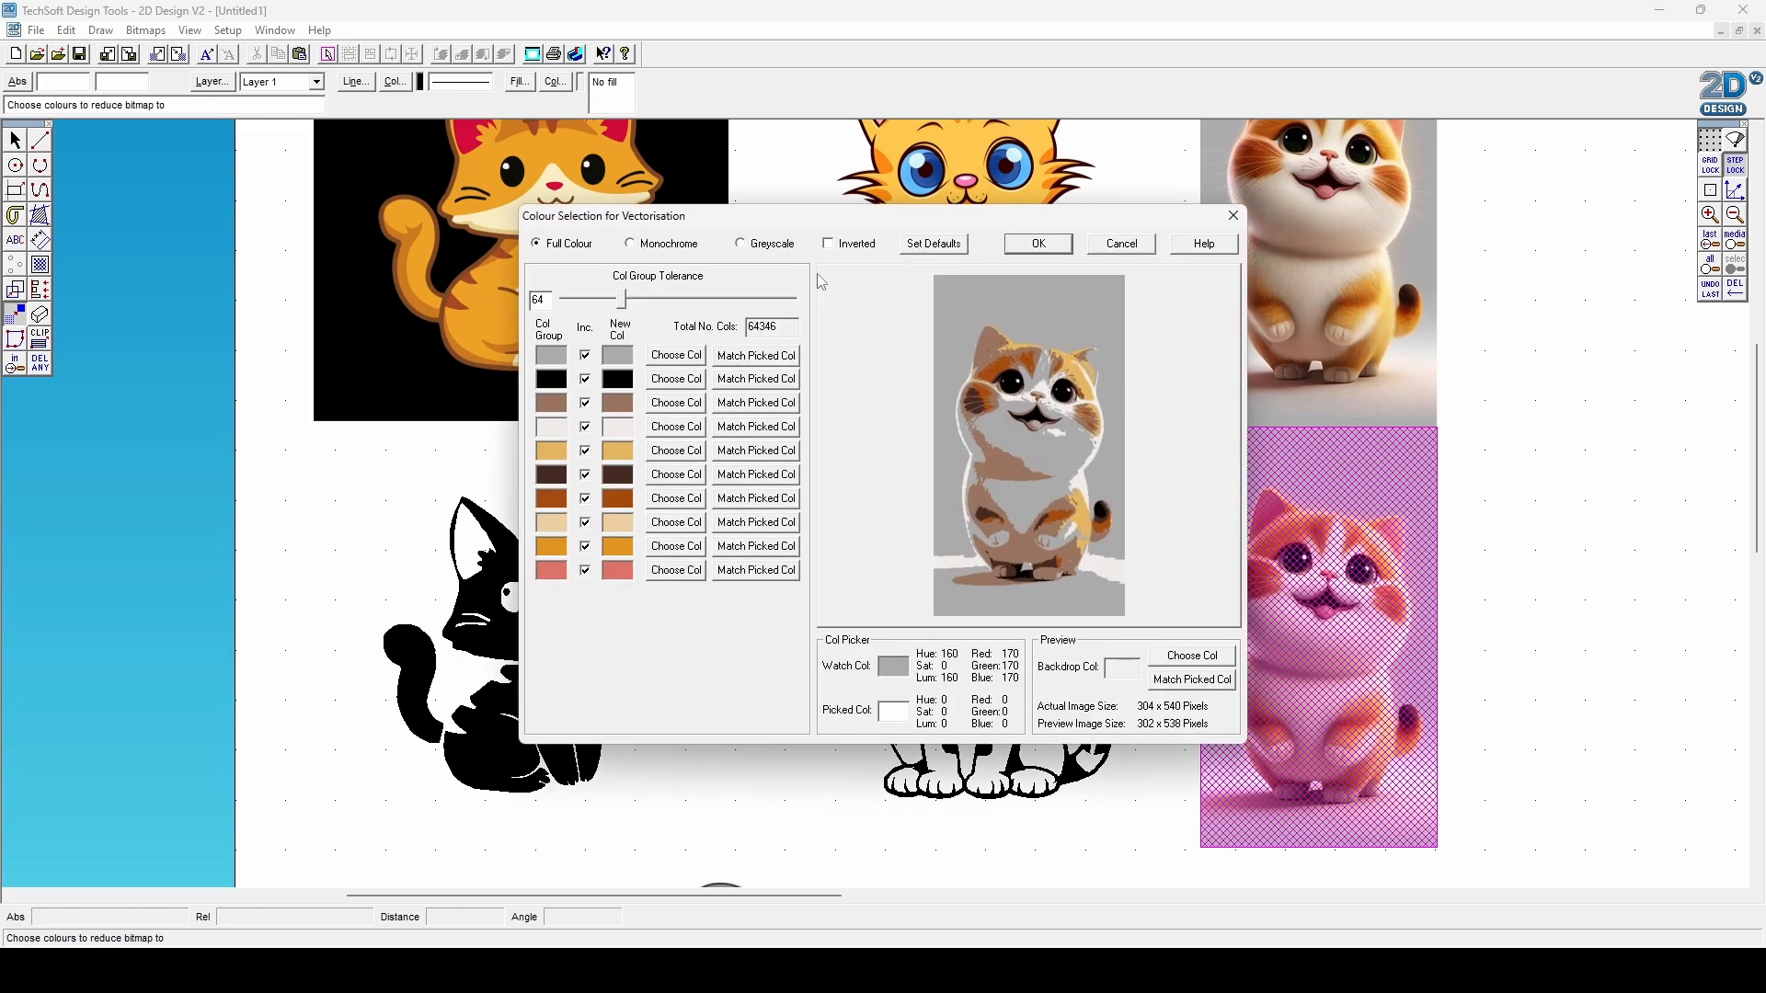
drag(833, 221, 616, 262)
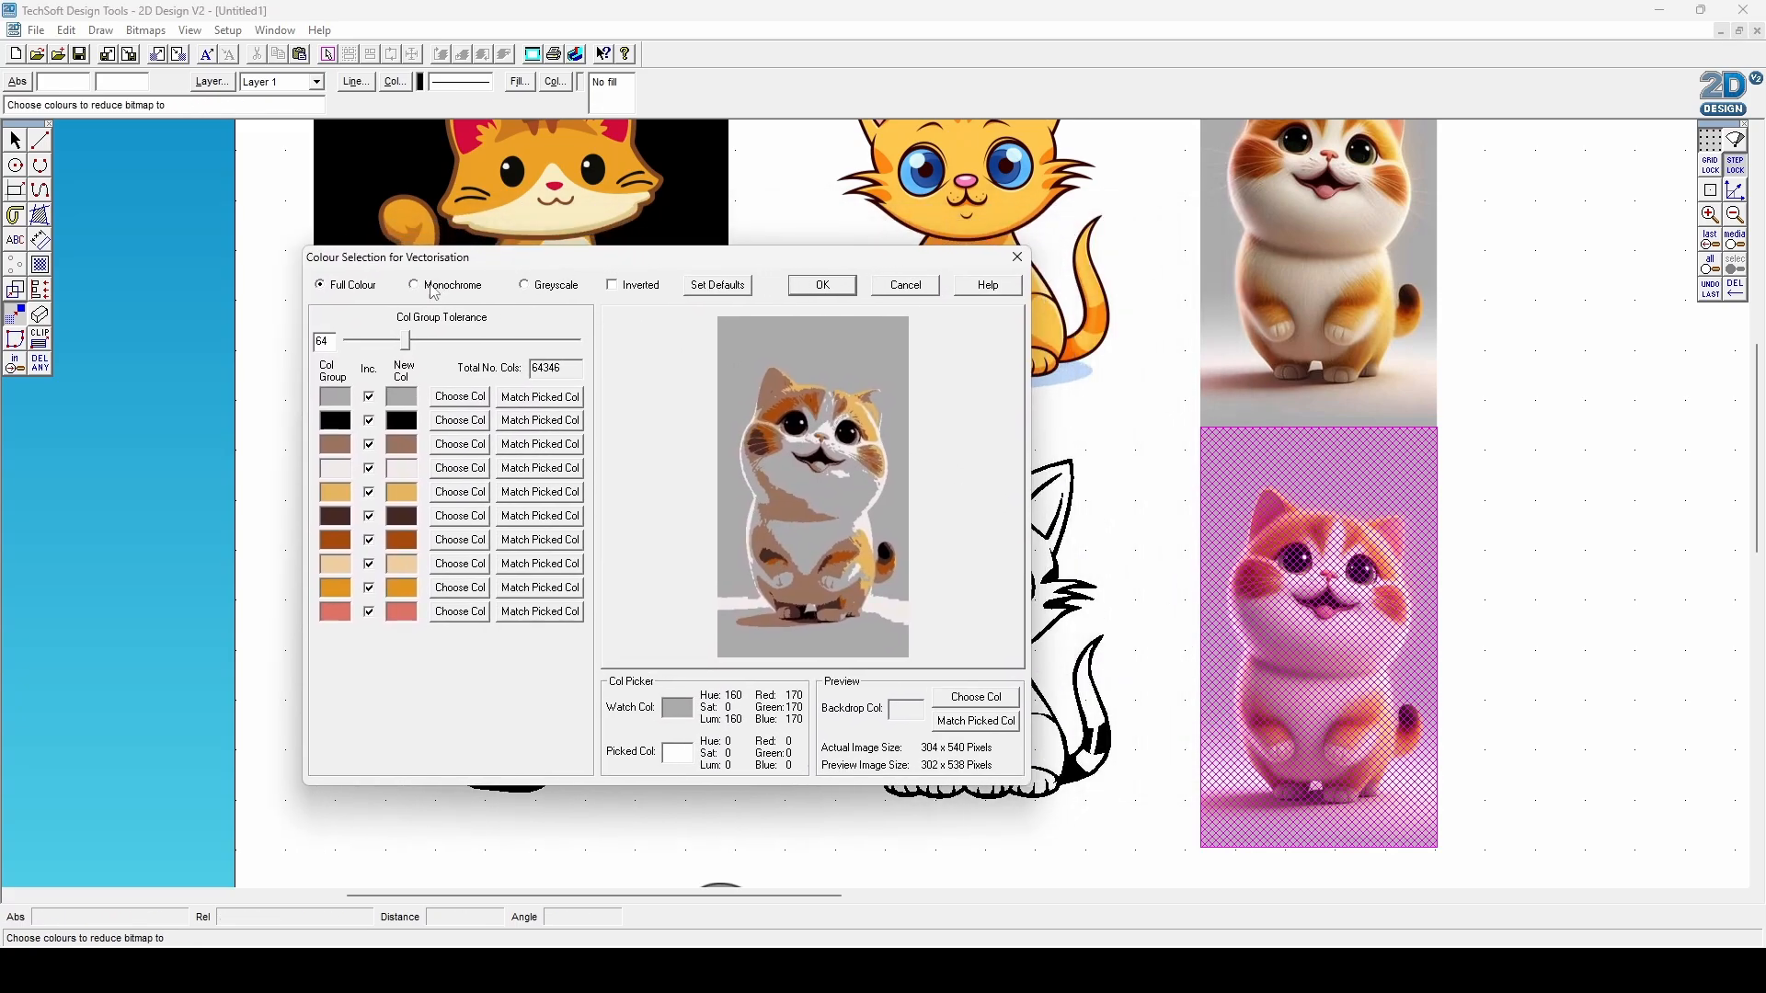
click(435, 290)
mouse_move(463, 467)
mouse_down()
mouse_move(508, 477)
mouse_move(446, 476)
mouse_move(512, 467)
mouse_move(494, 471)
mouse_up()
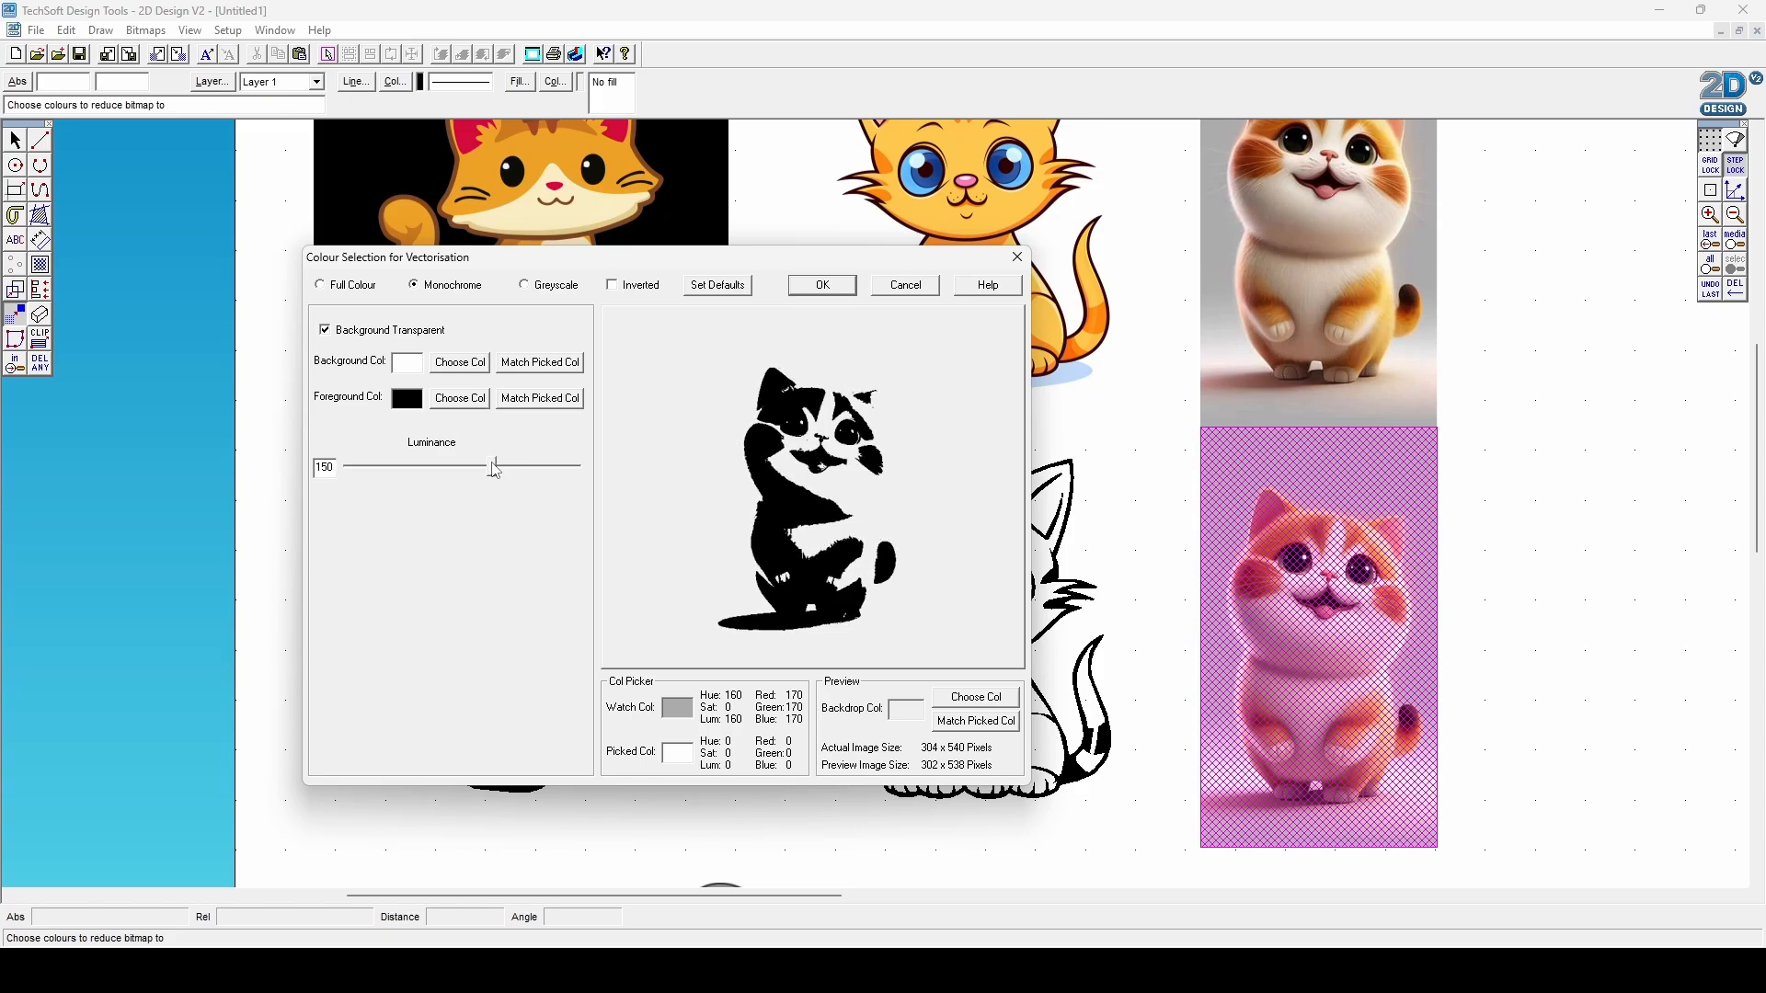
click(823, 286)
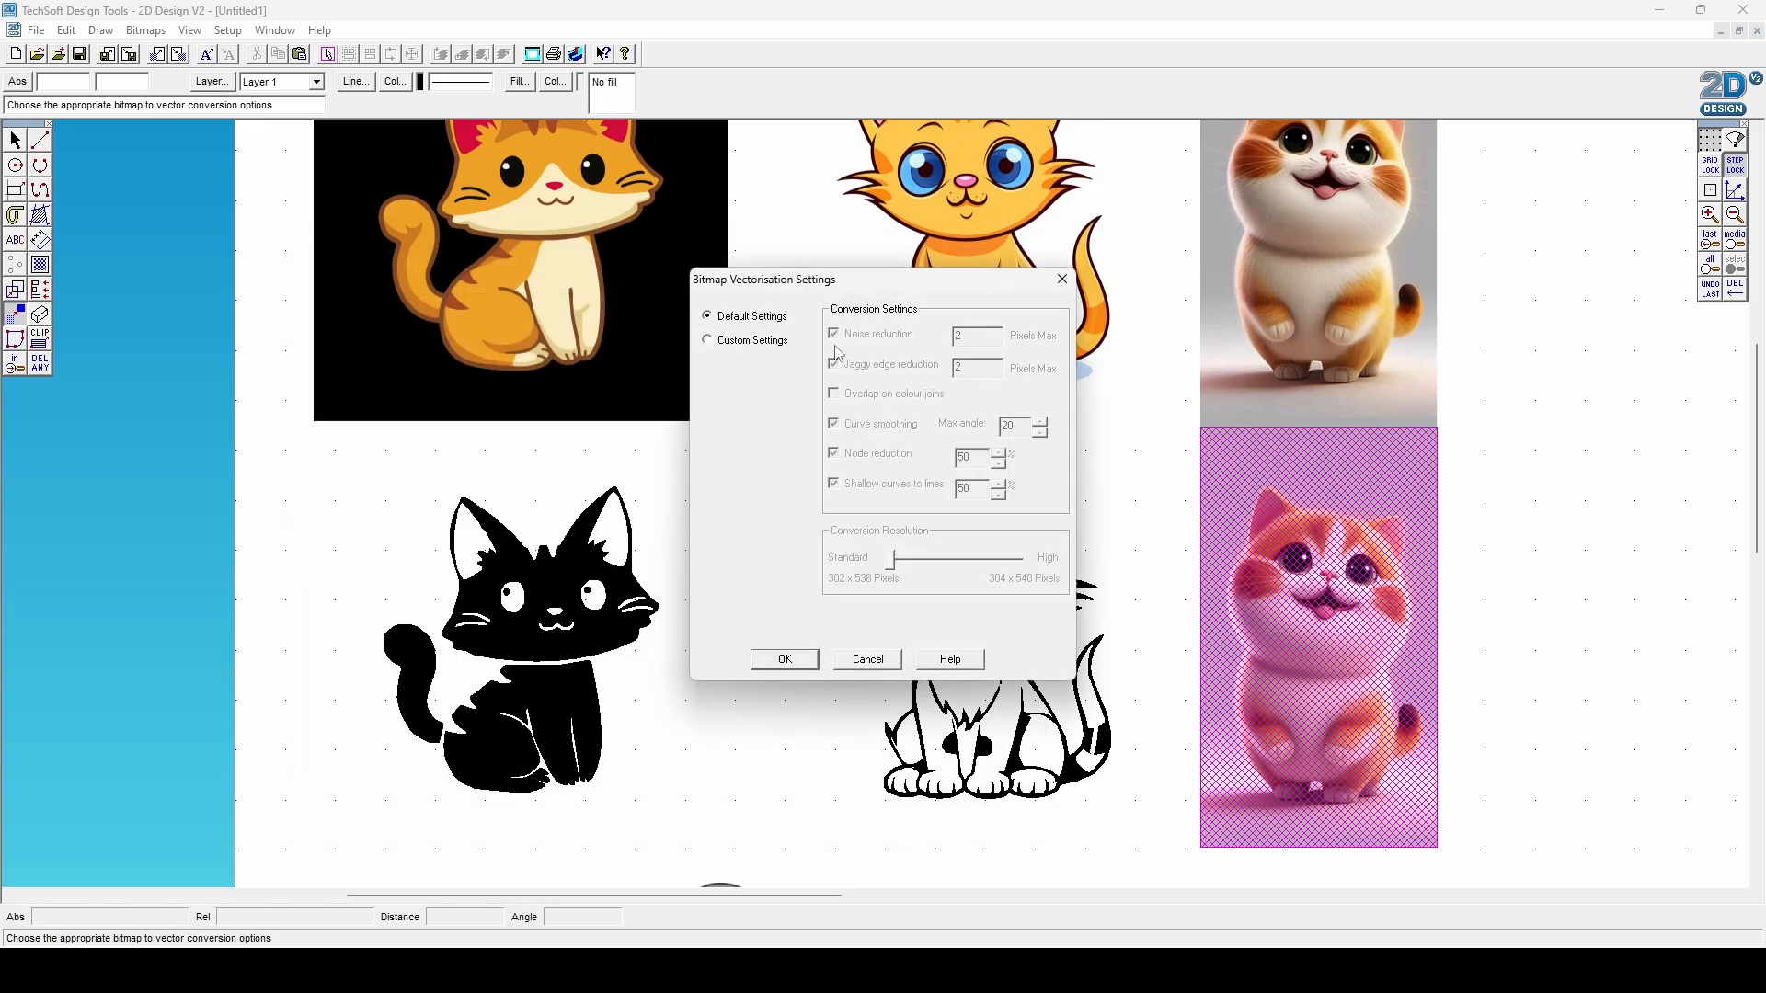
click(792, 654)
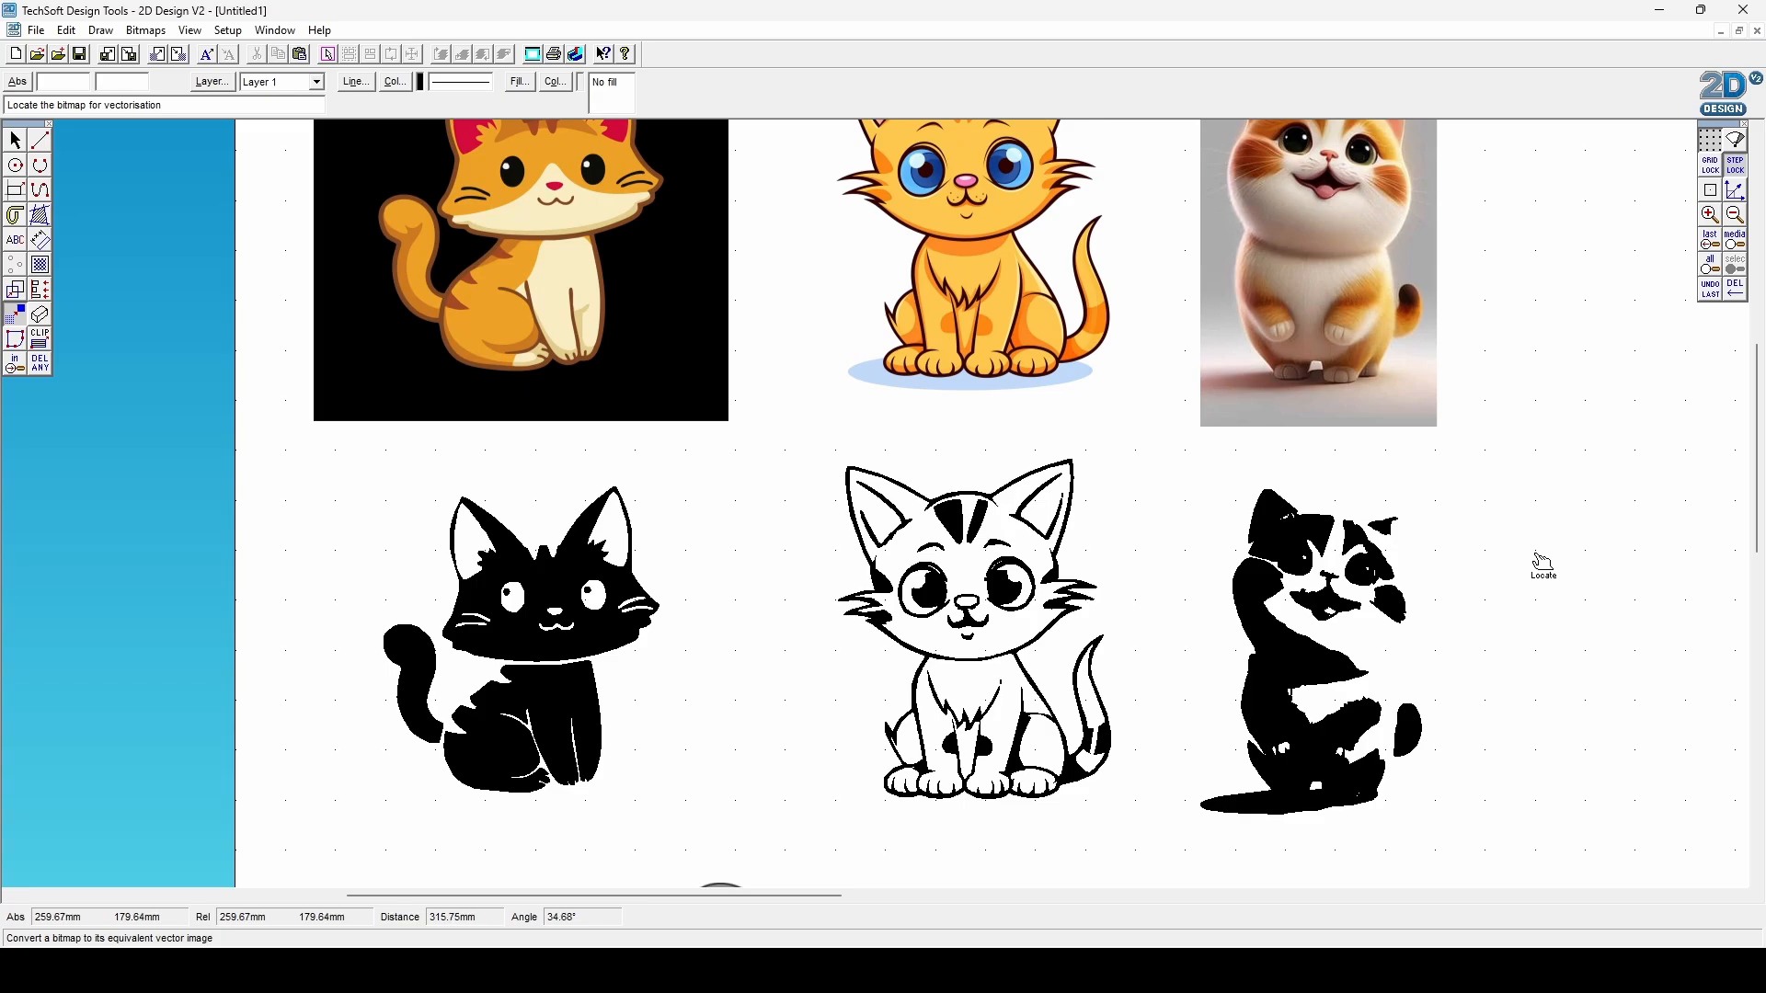
key(Escape)
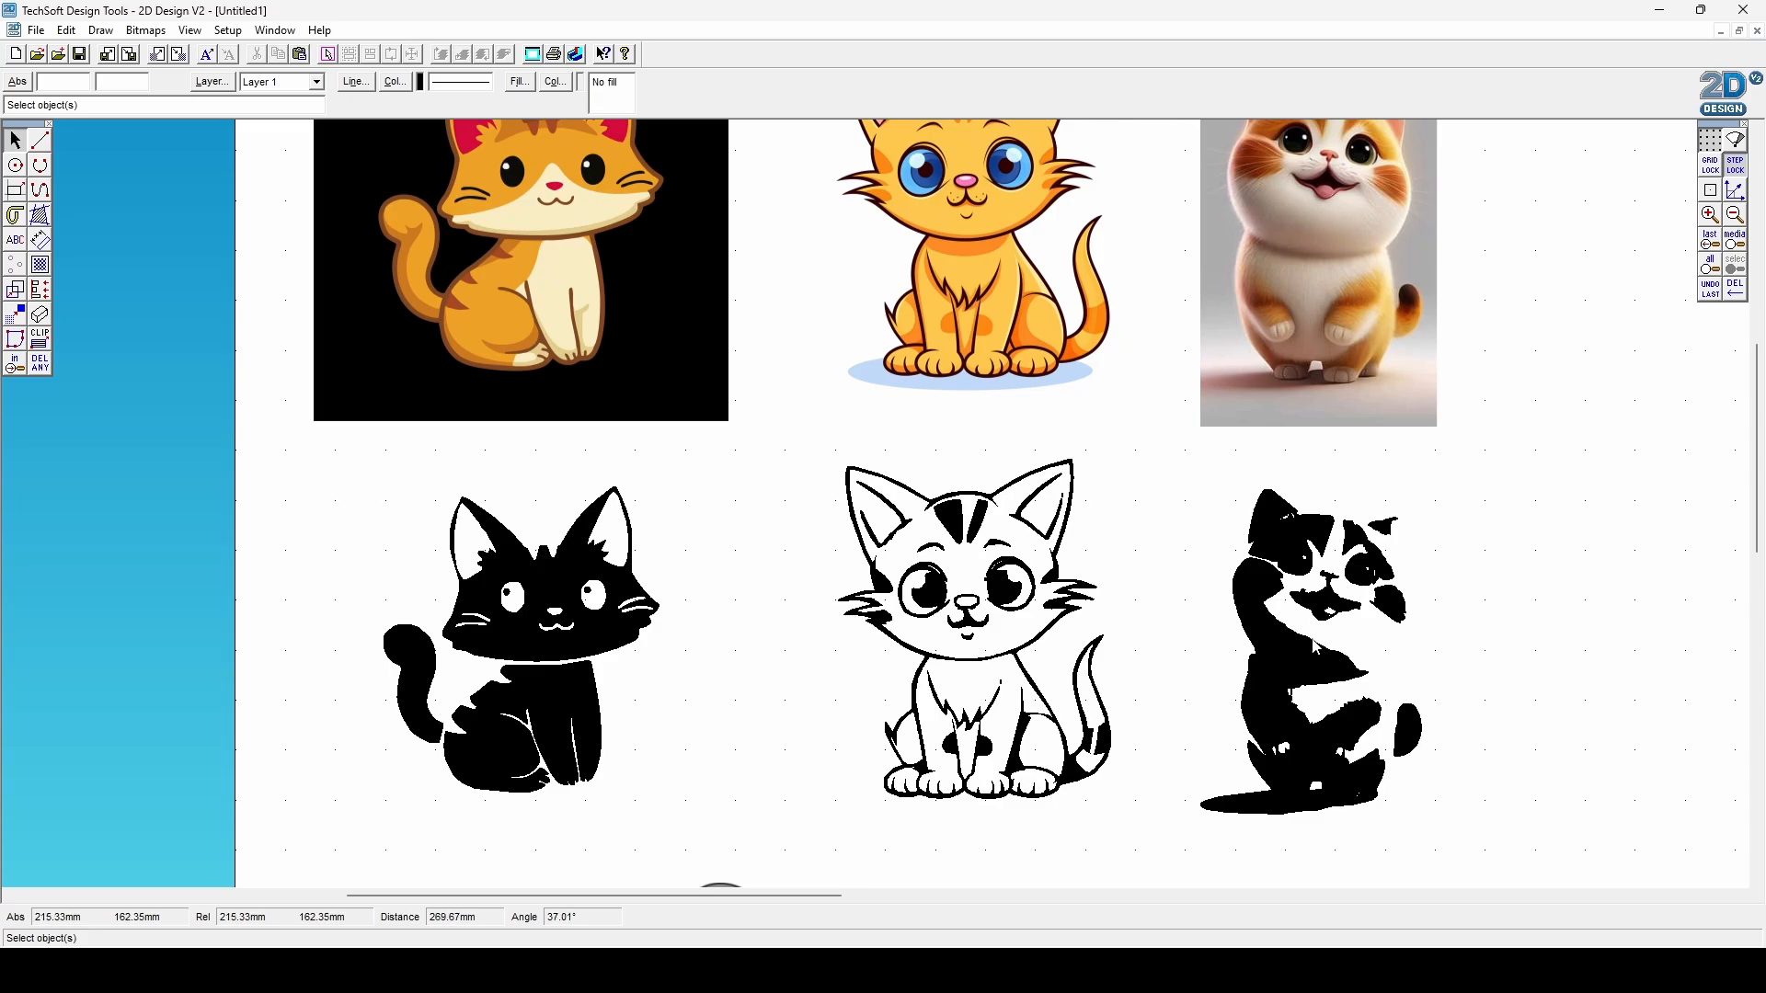
Duplicate the lying grey striped cat bitmap and place the copy beside the original, to its right.
click(982, 636)
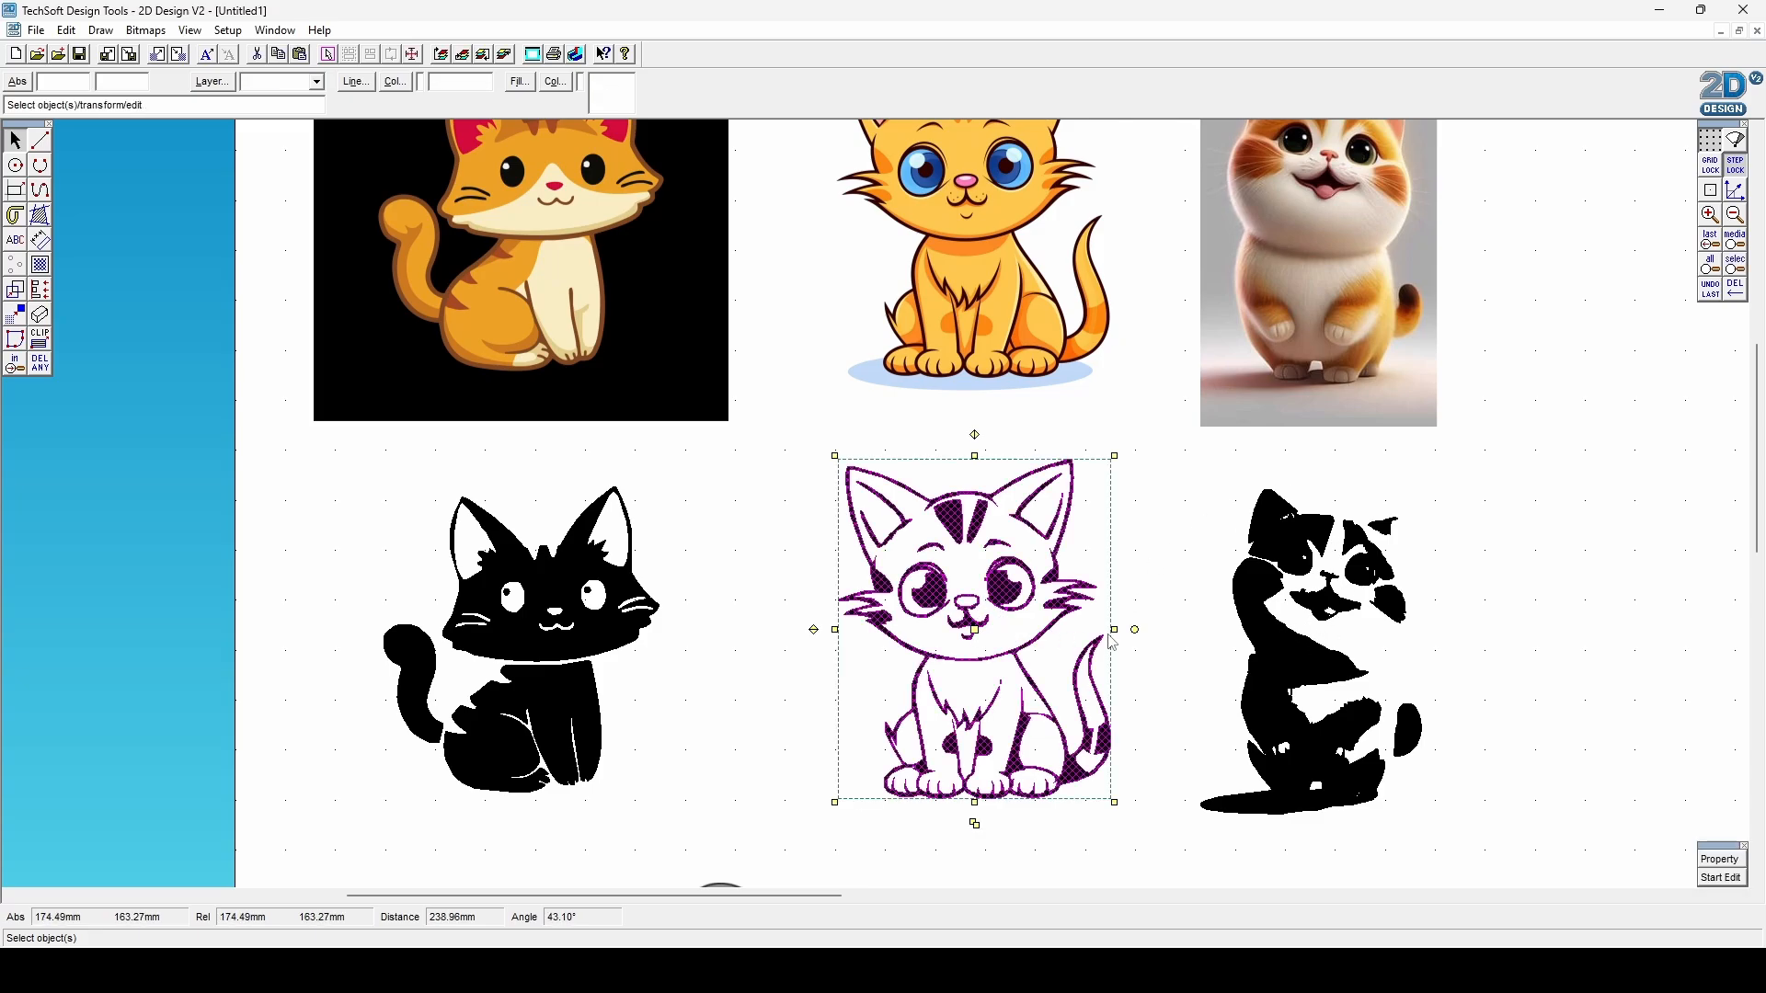
click(1155, 615)
scroll(1149, 598, down, 5)
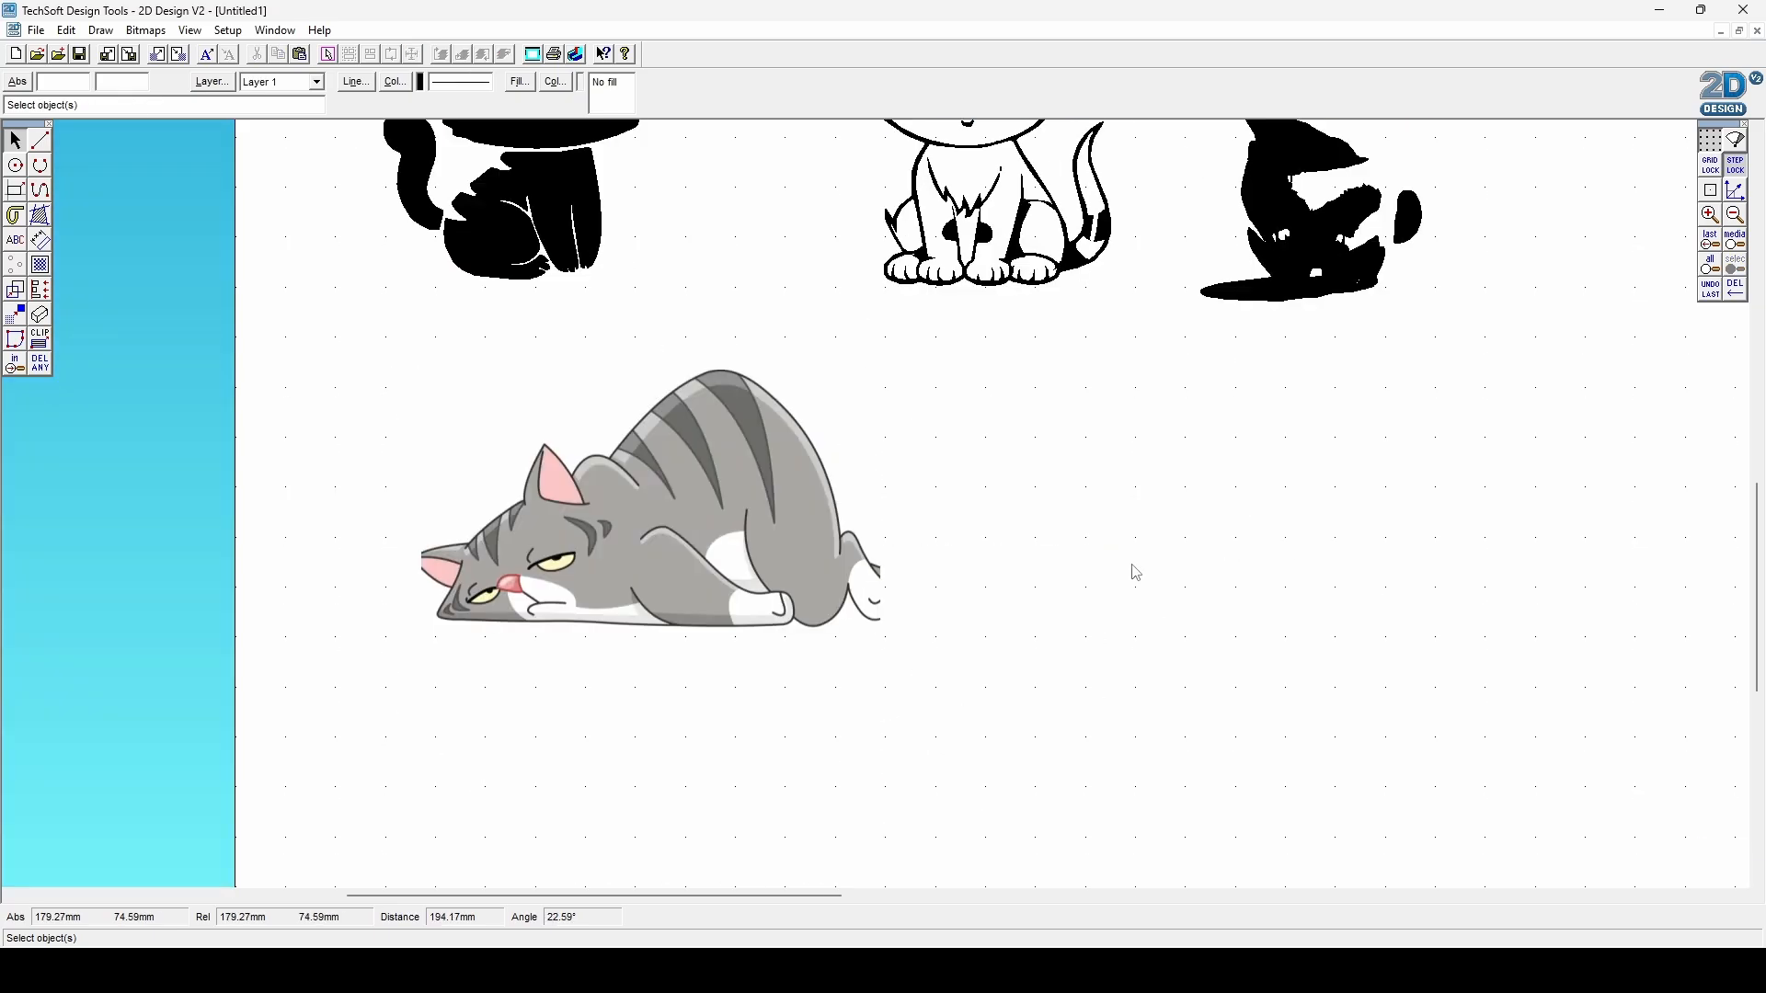
scroll(1132, 568, down, 3)
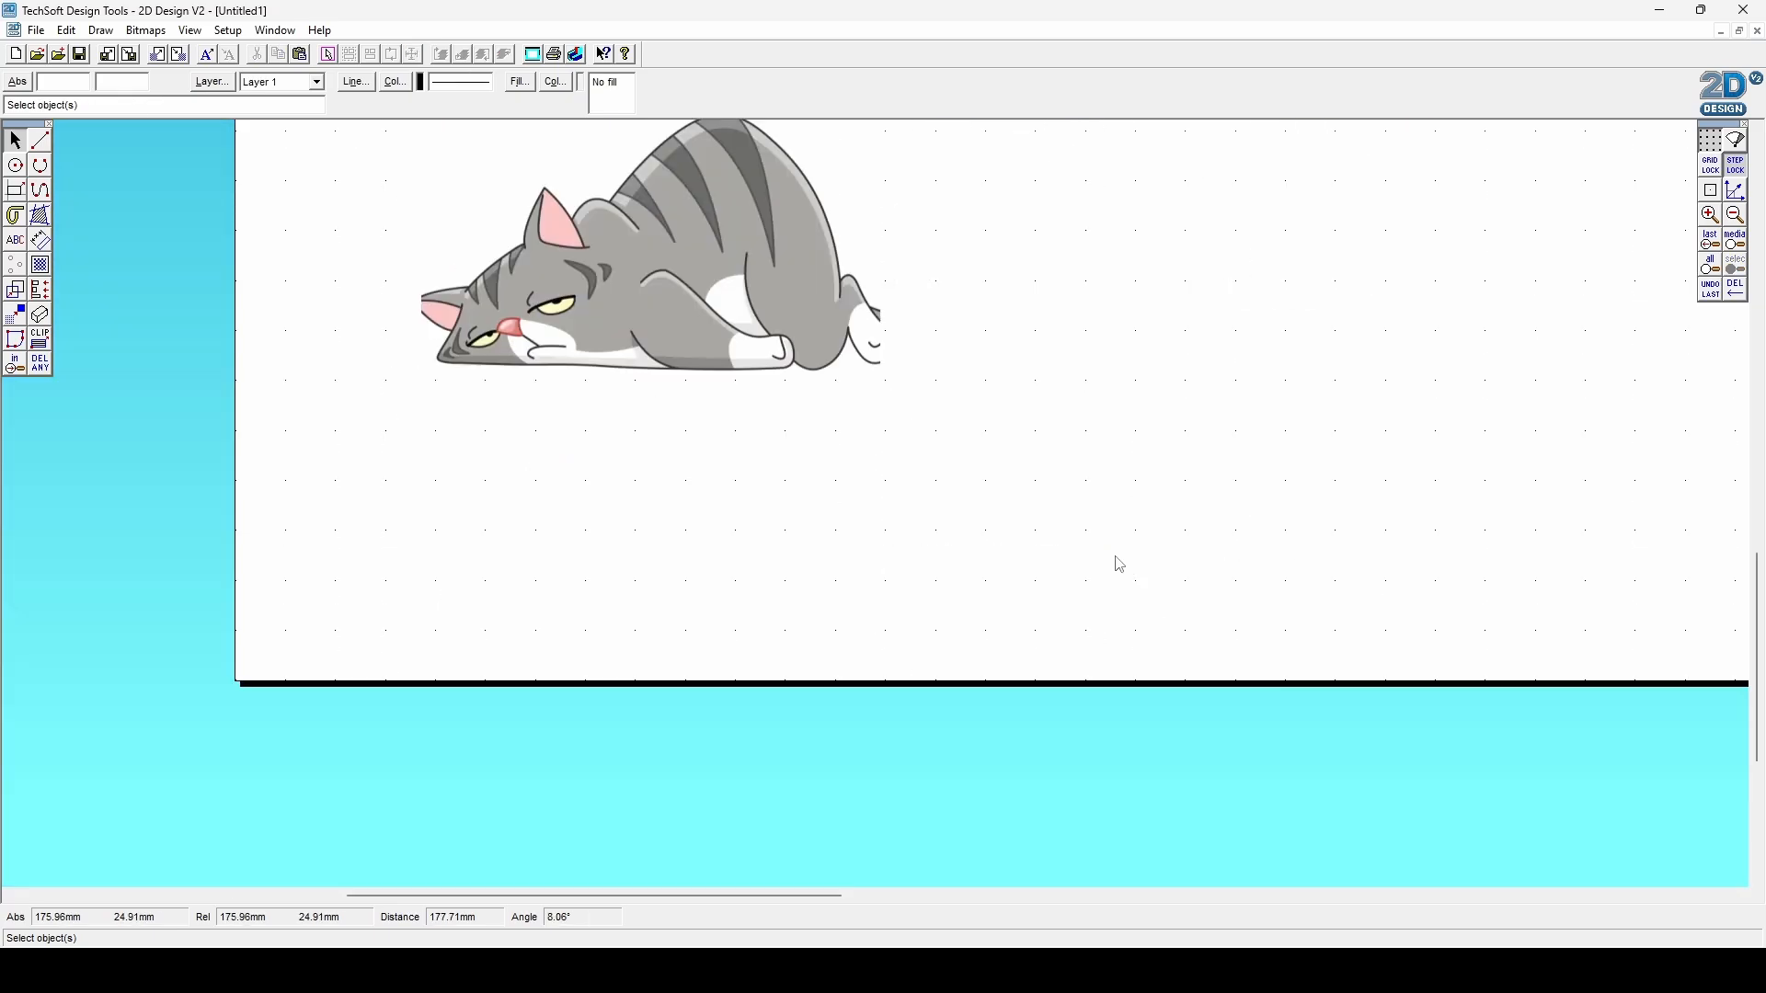
scroll(1485, 493, up, 3)
scroll(1756, 511, down, 1)
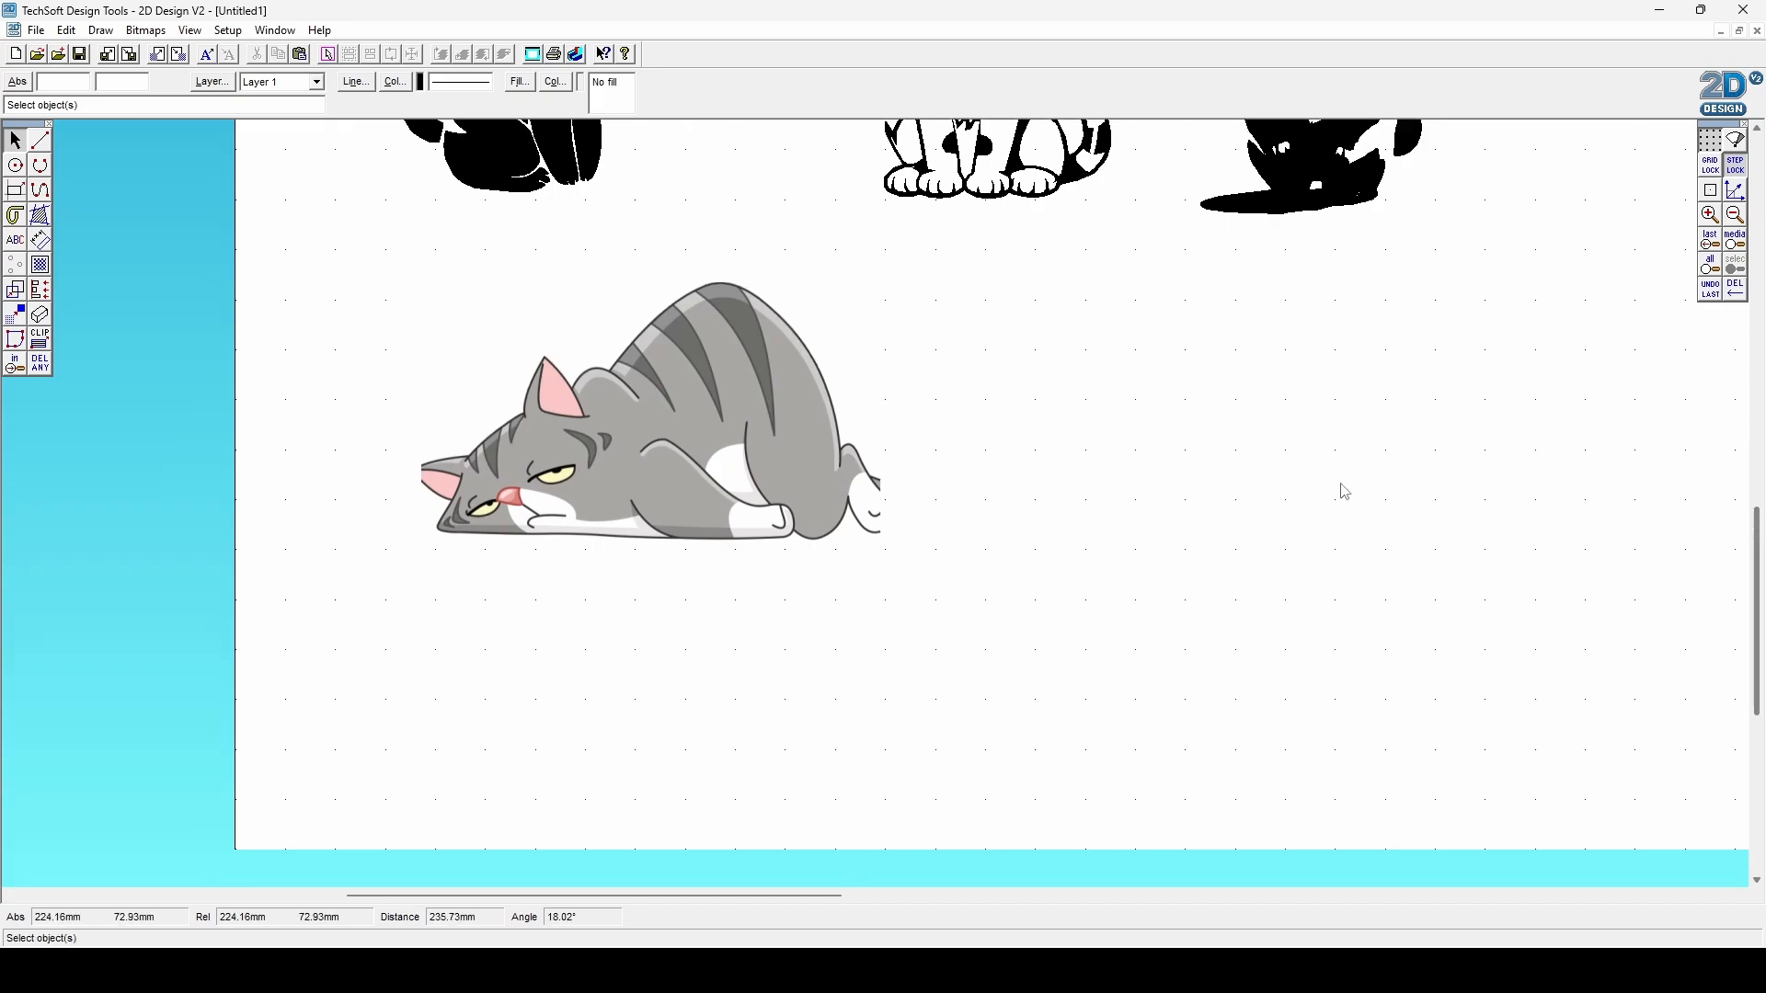
click(715, 412)
click(654, 567)
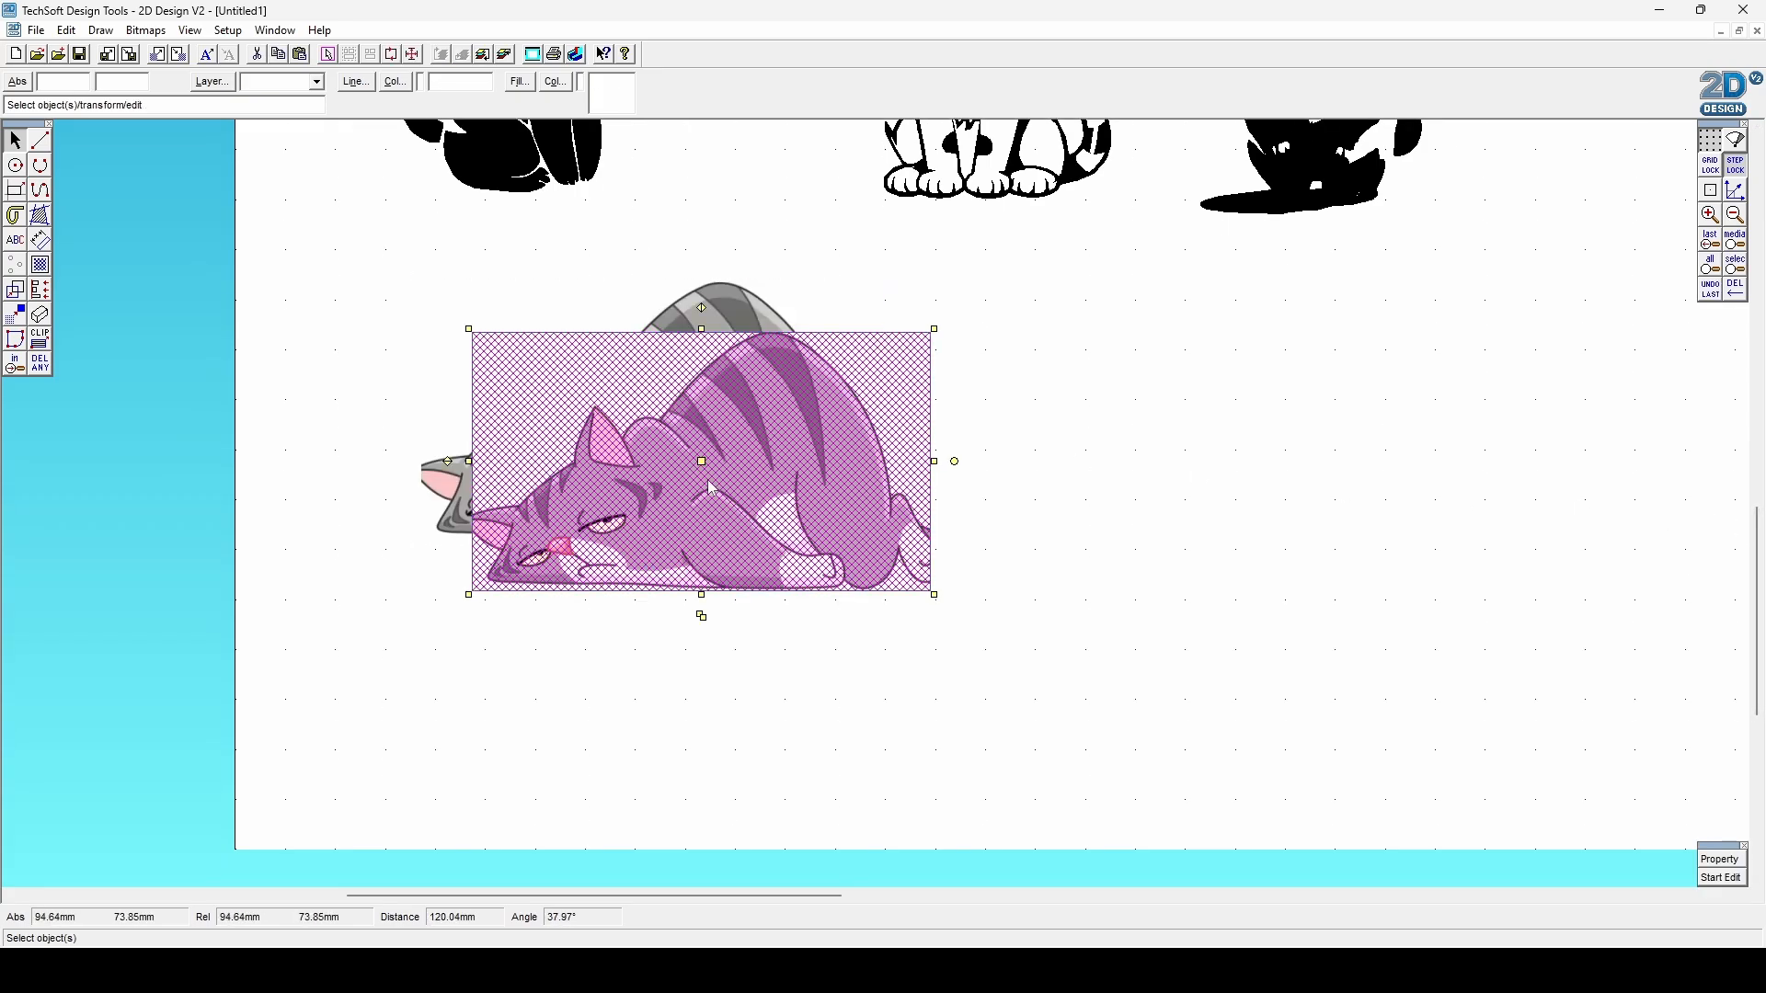
mouse_move(701, 461)
mouse_down()
mouse_move(1159, 445)
mouse_move(1194, 421)
mouse_up()
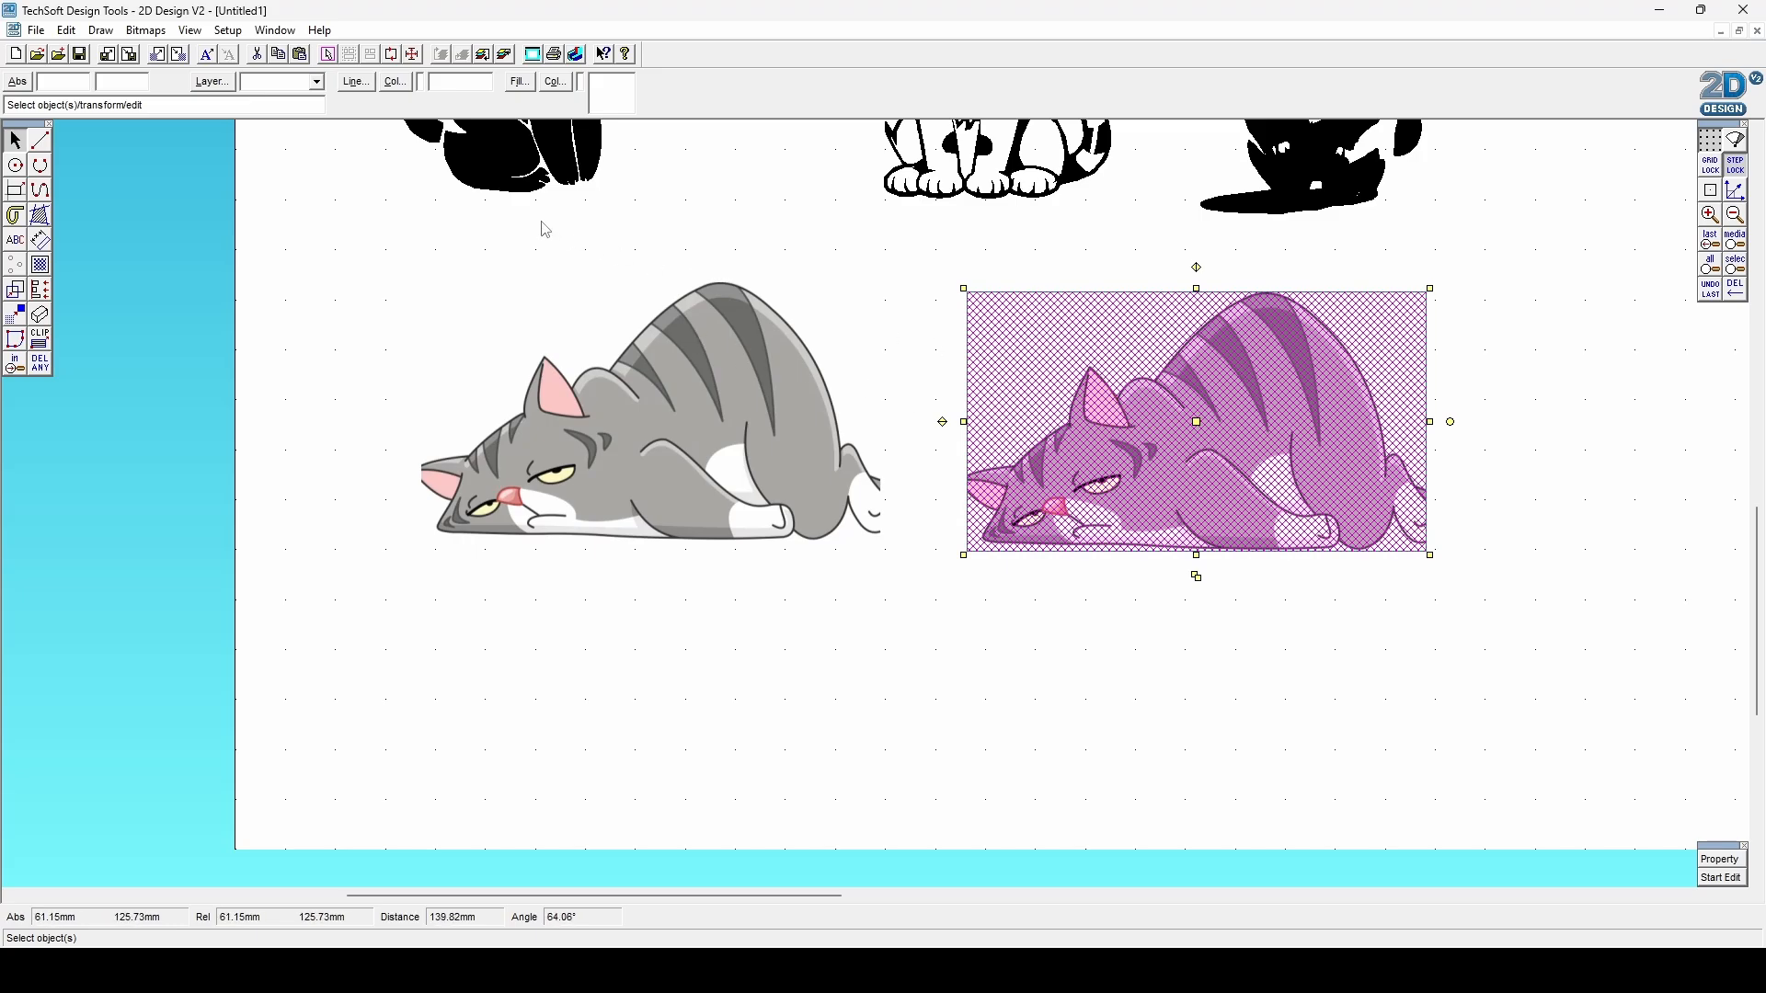
Vectorise the copied lying grey cat in Monochrome with a luminance of 120 and Default Settings.
click(132, 31)
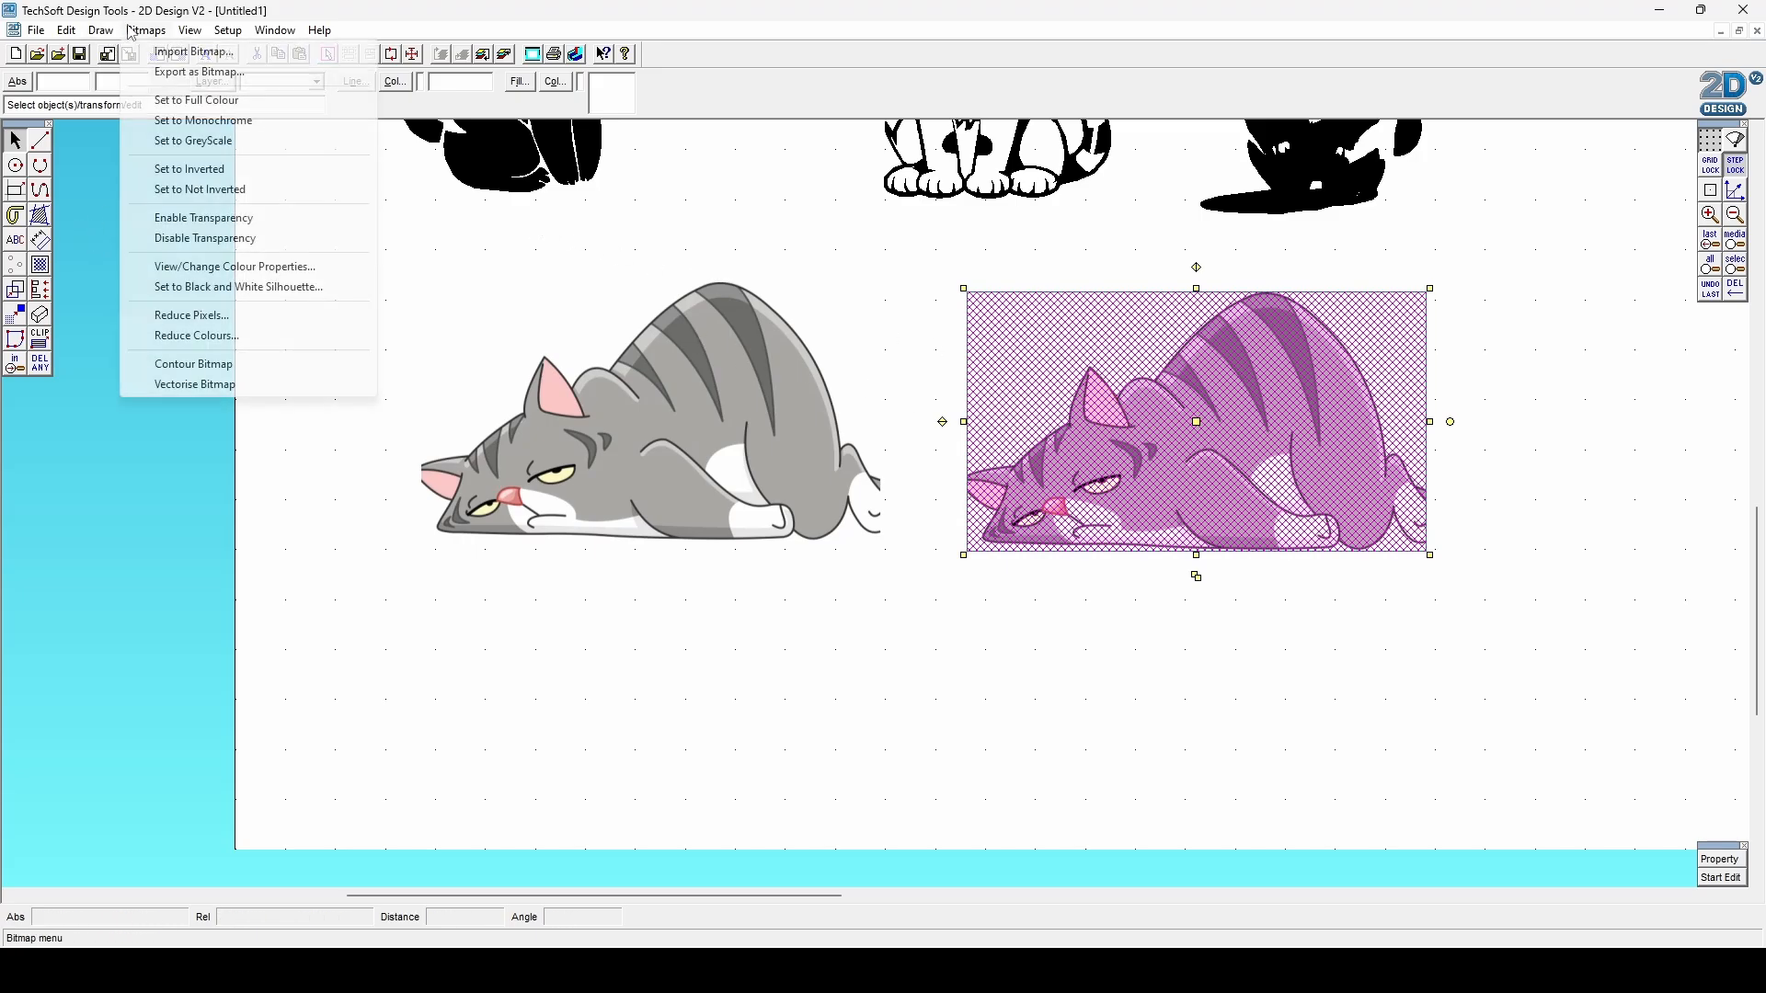
click(195, 385)
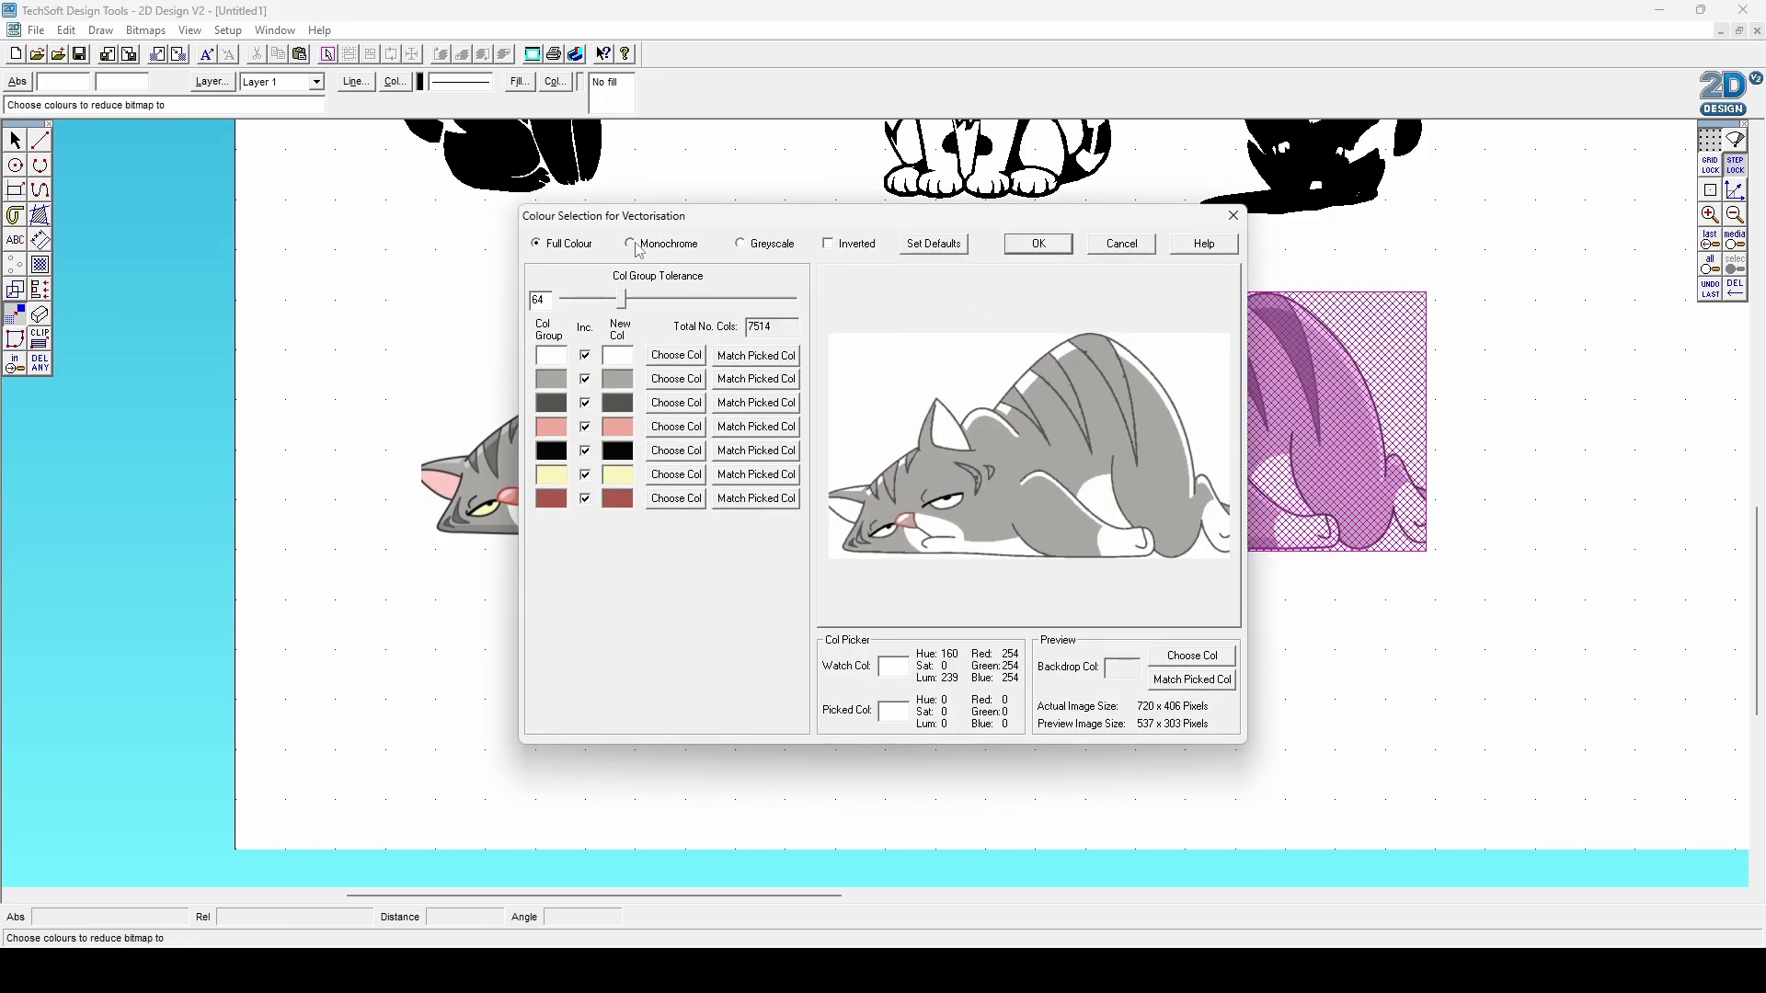
click(630, 245)
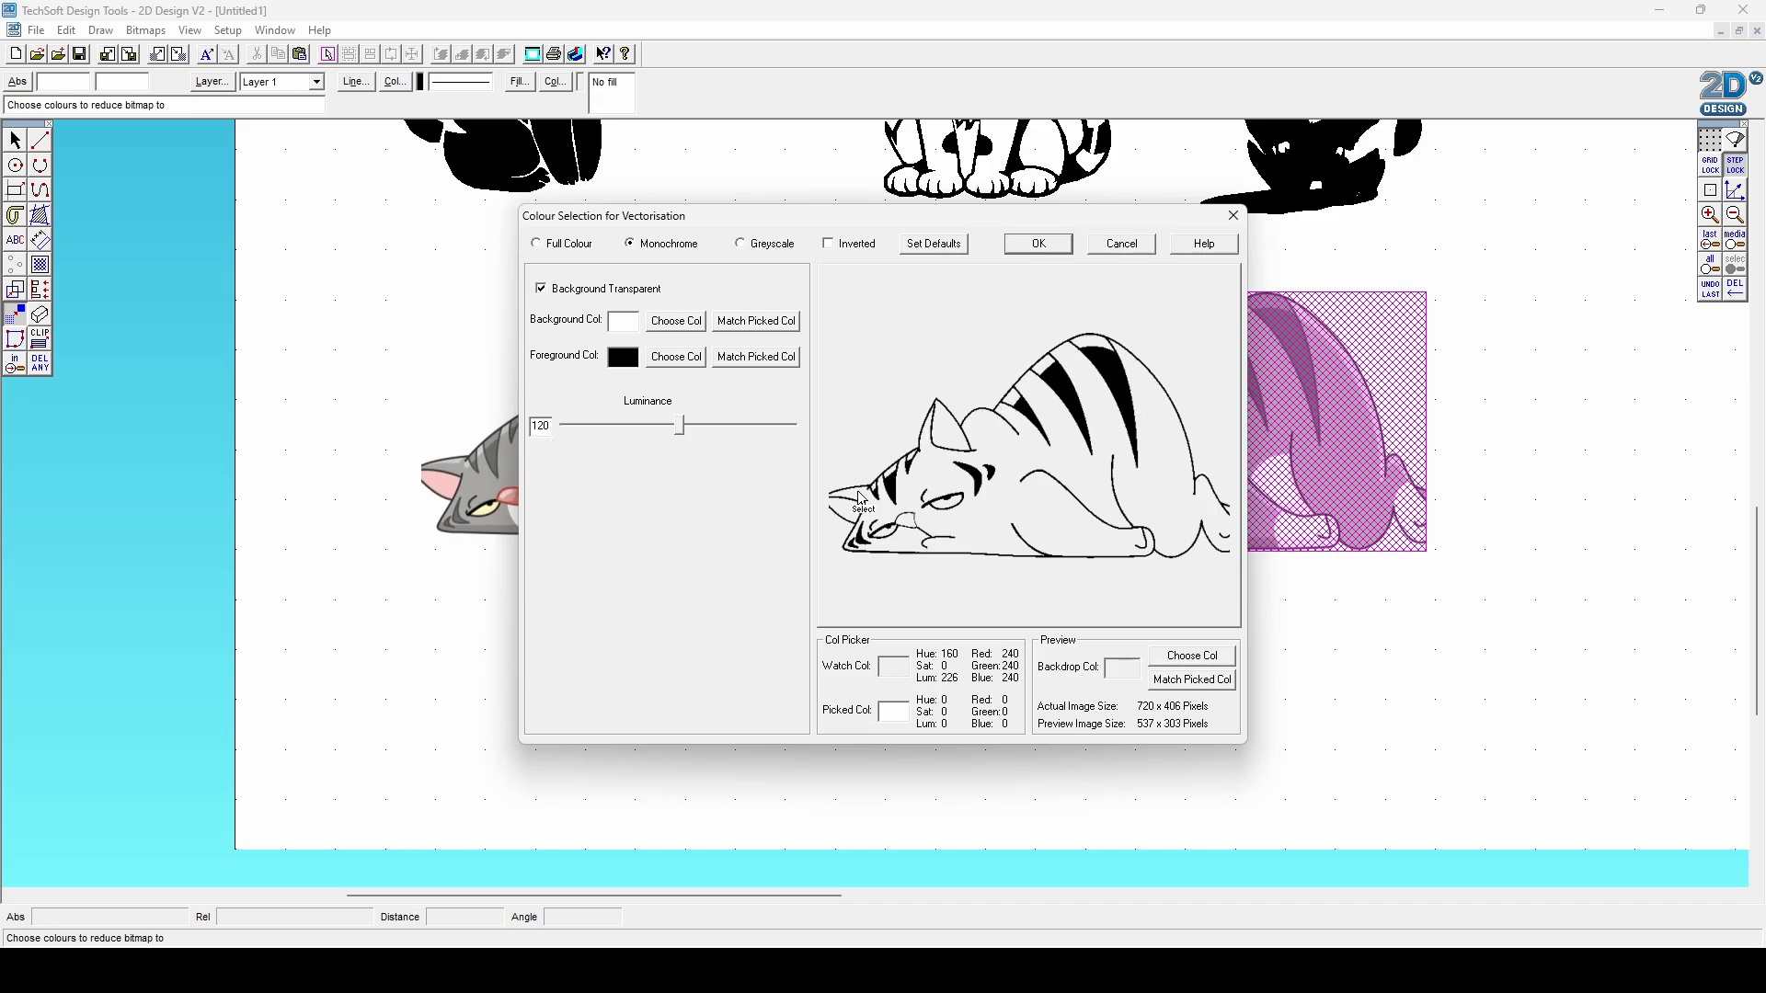
drag(778, 229, 1091, 256)
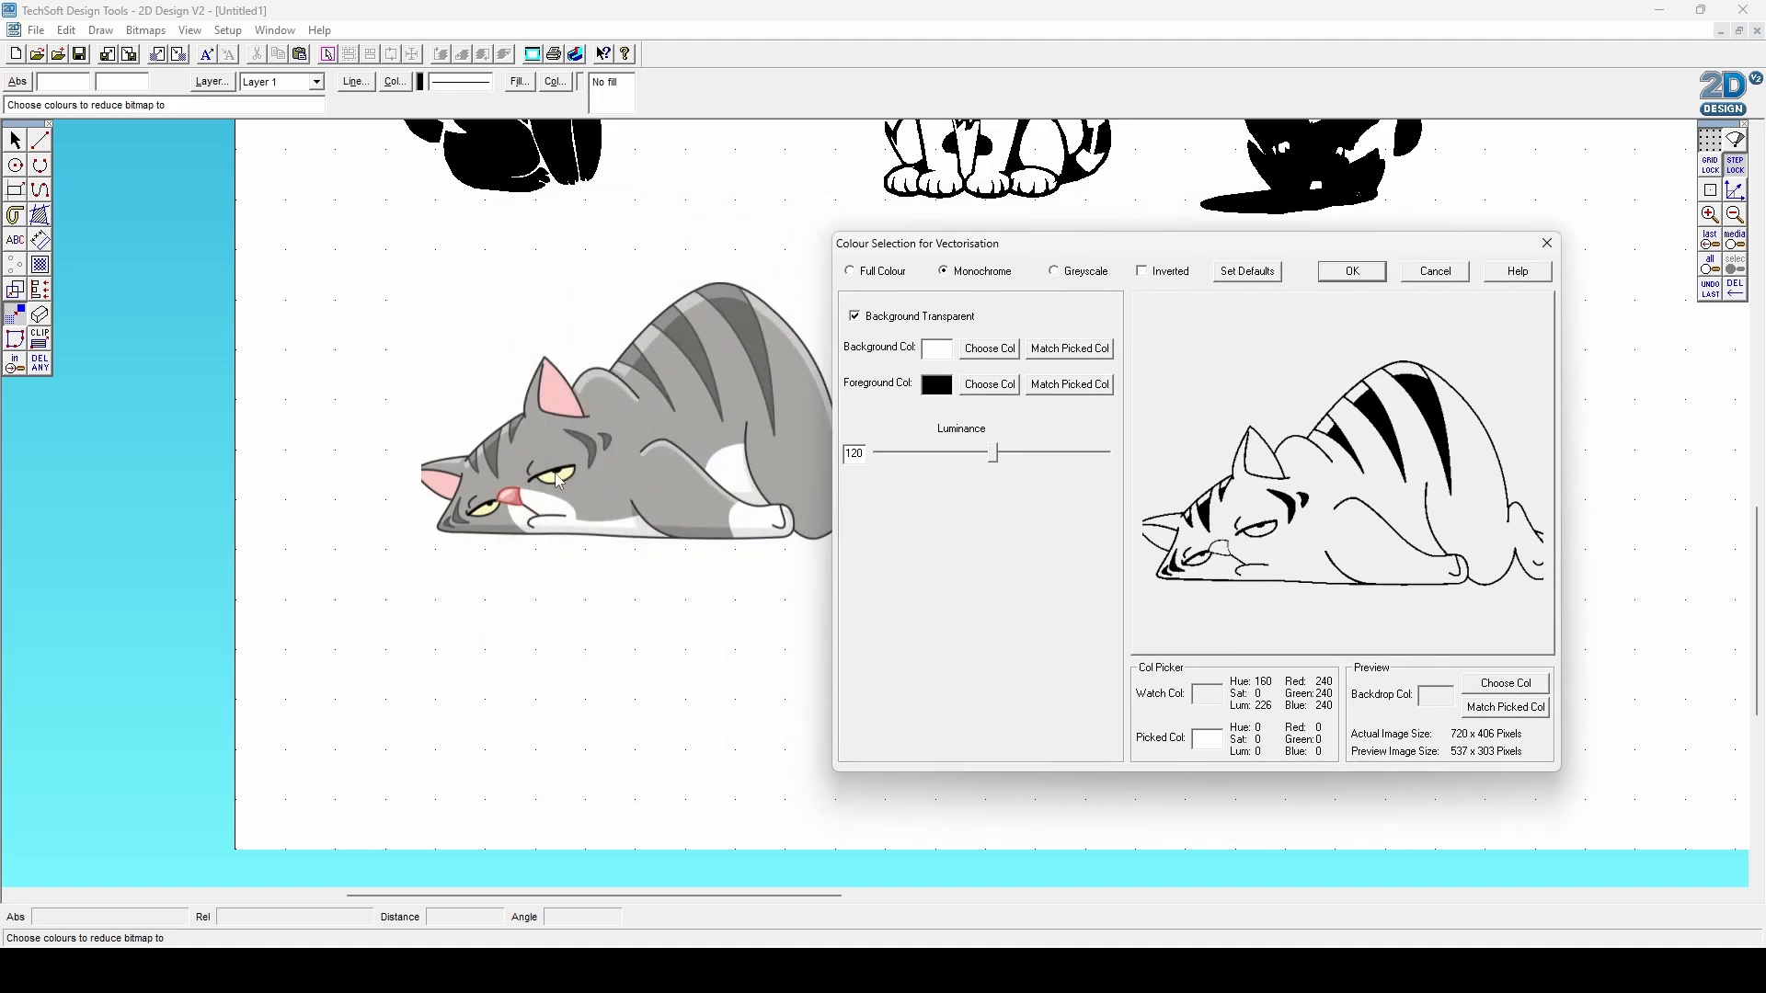
click(1351, 273)
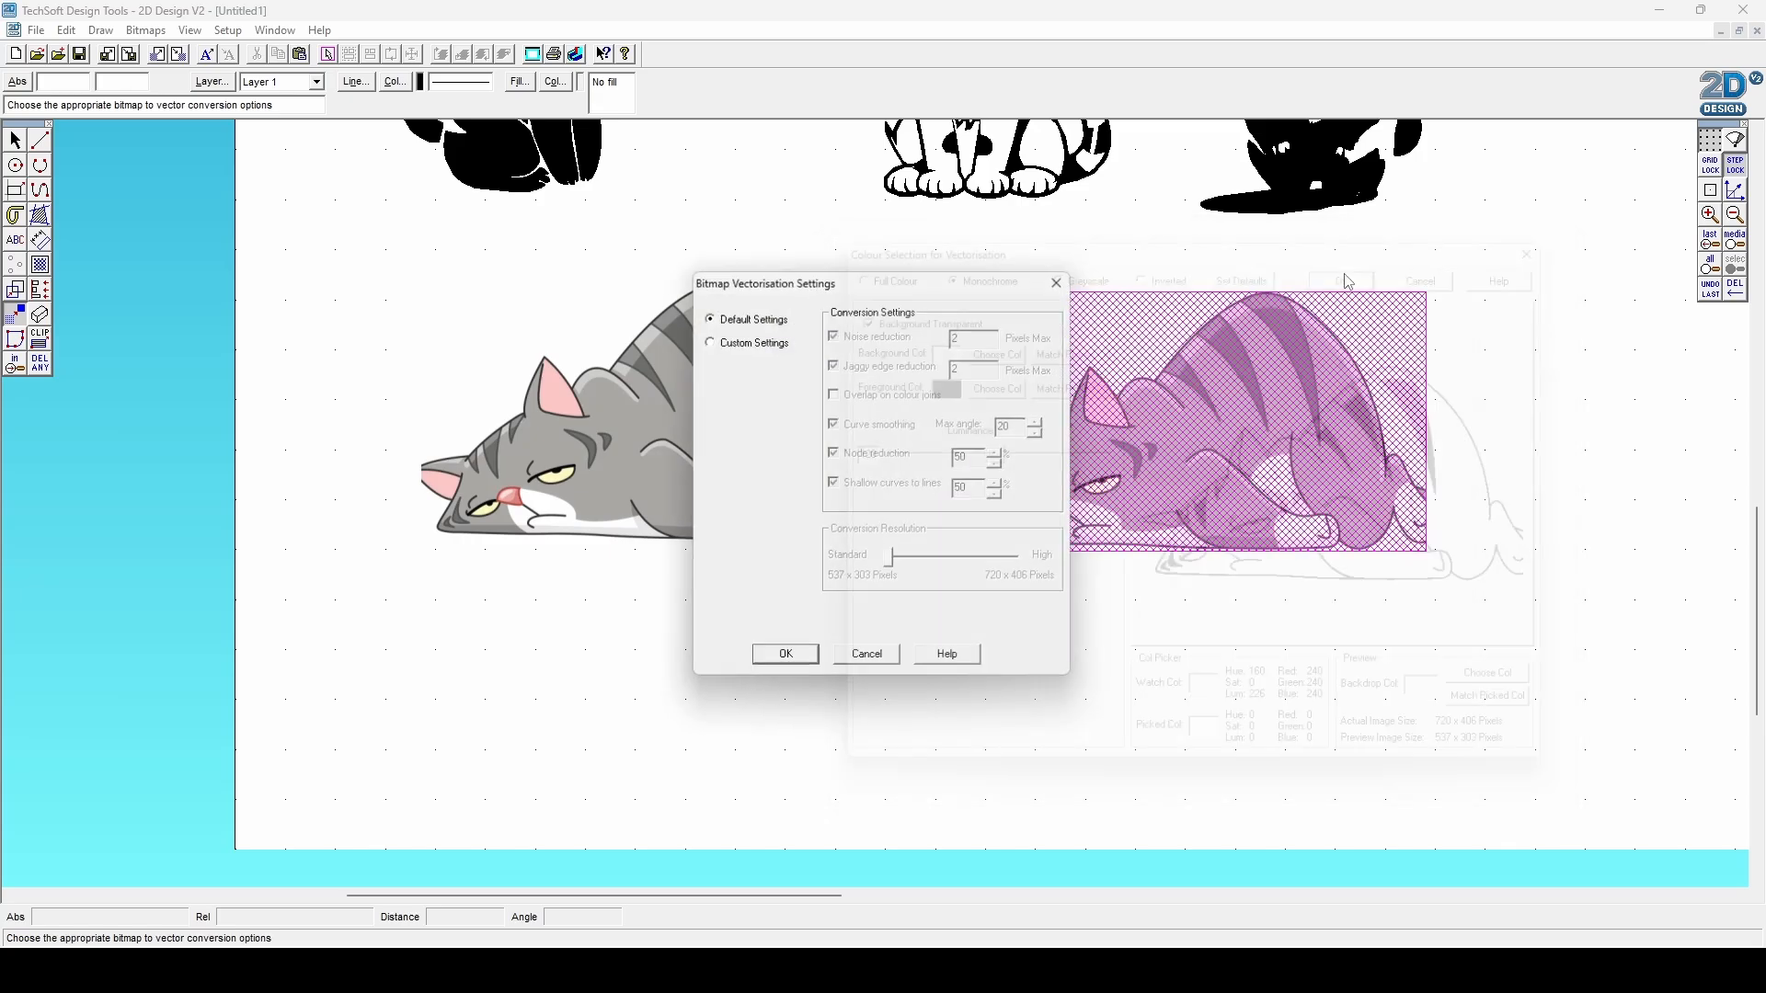
click(793, 655)
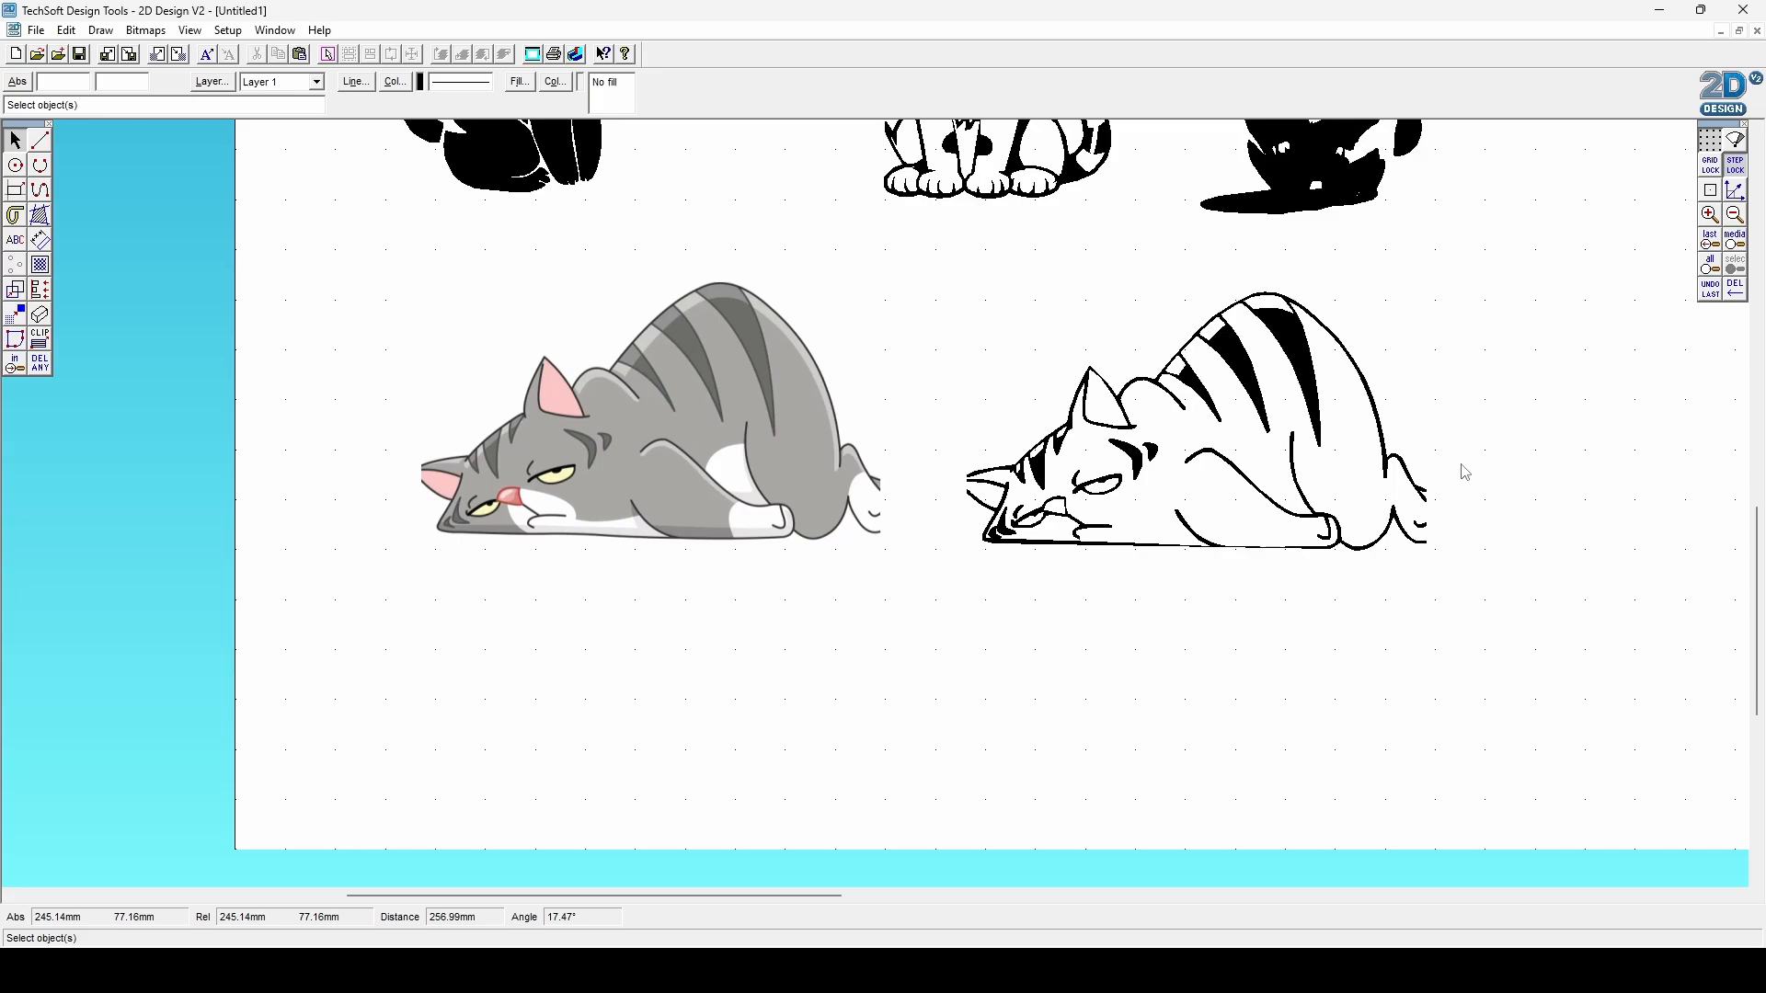
scroll(1466, 473, up, 3)
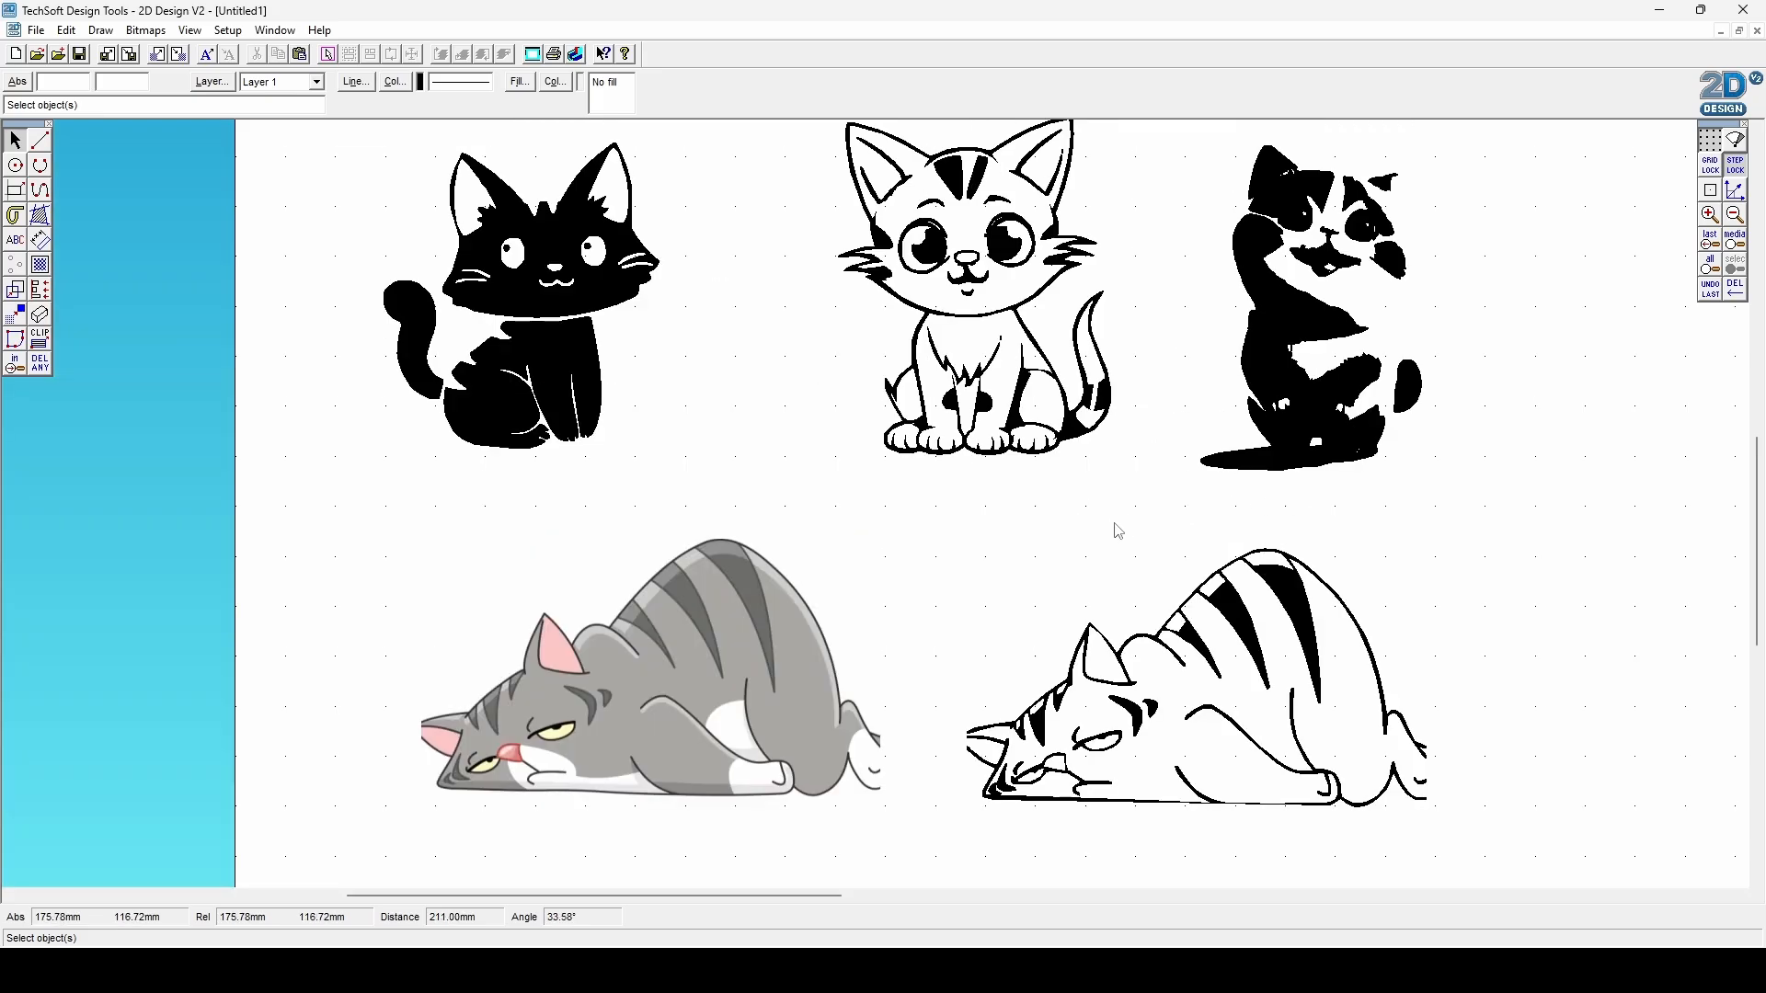
click(1193, 744)
click(1062, 410)
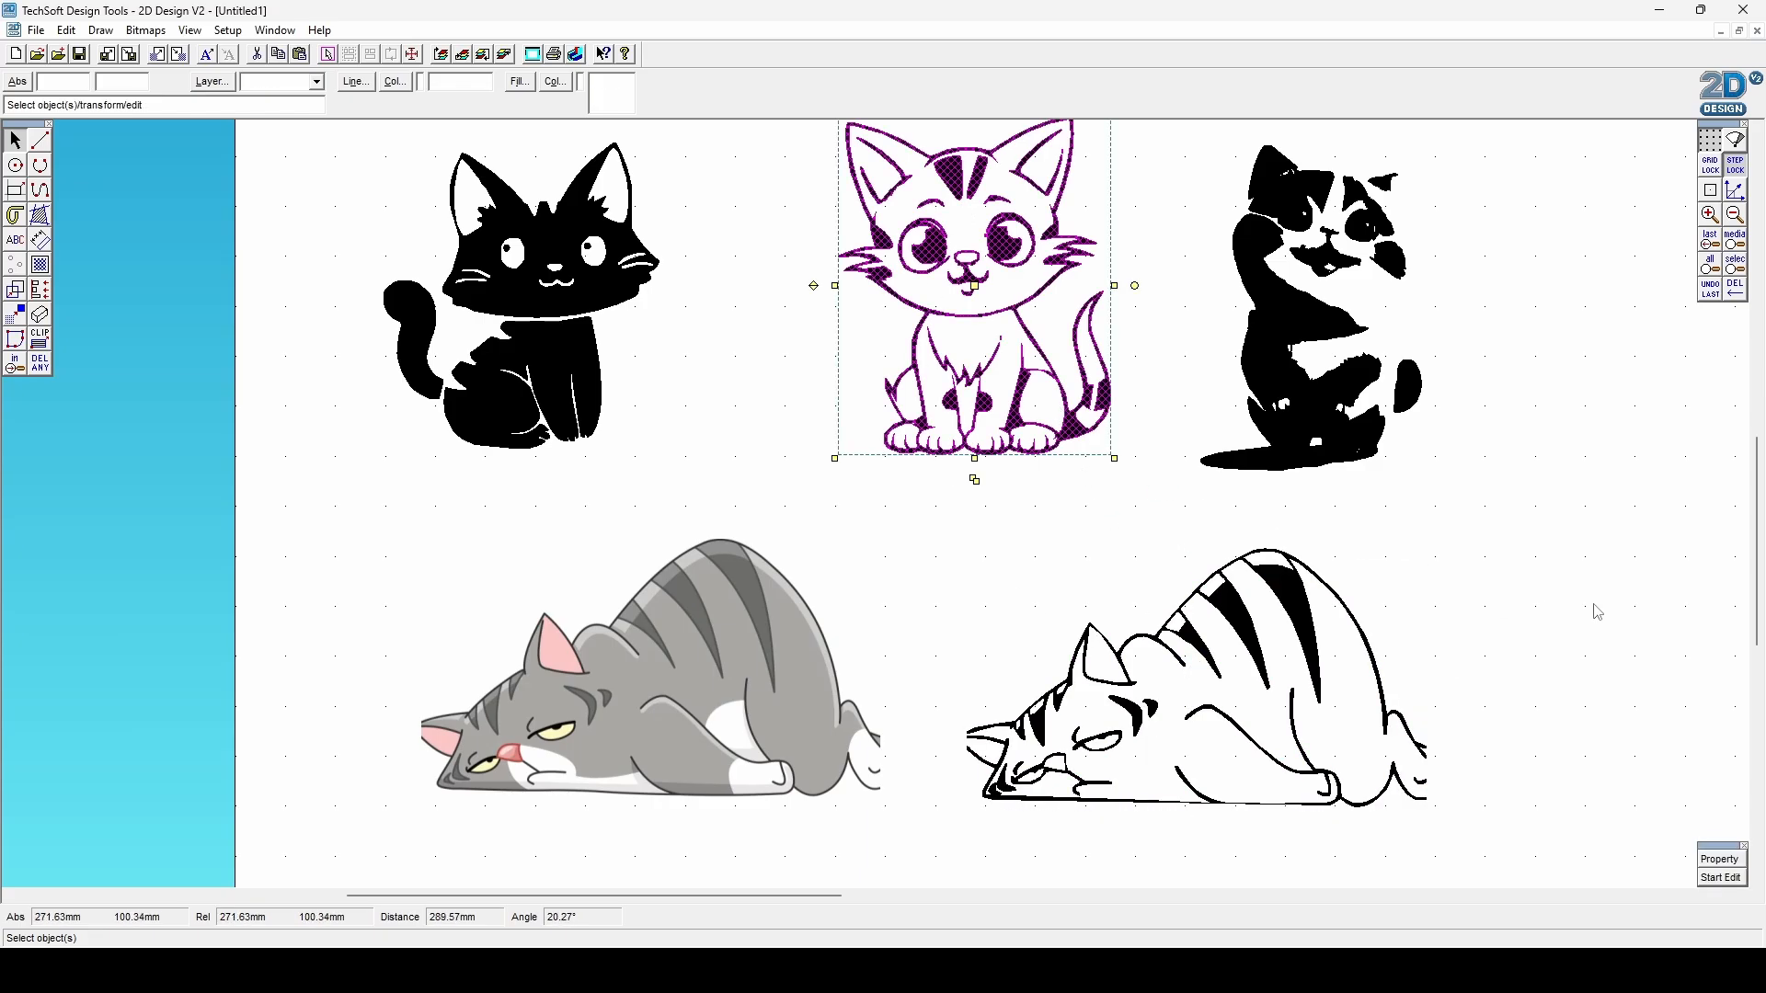
click(1528, 593)
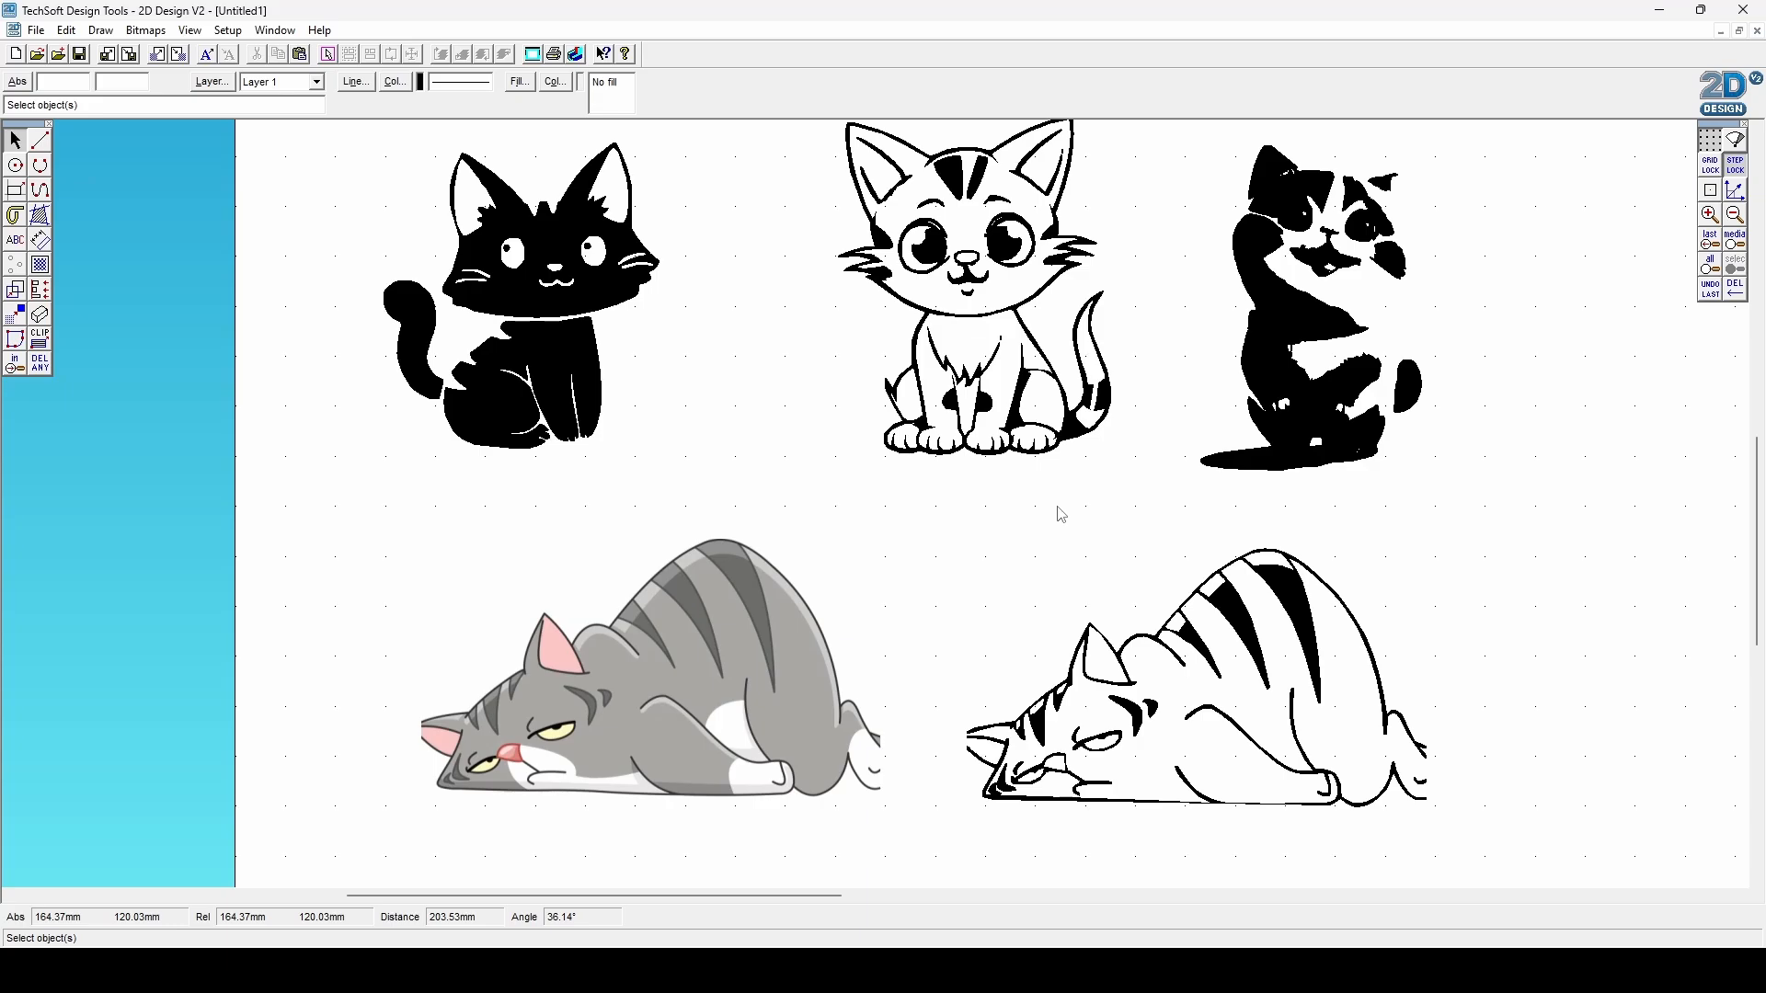
Change the solid fill colour of the vectorised sitting striped kitten to bright green.
click(1019, 419)
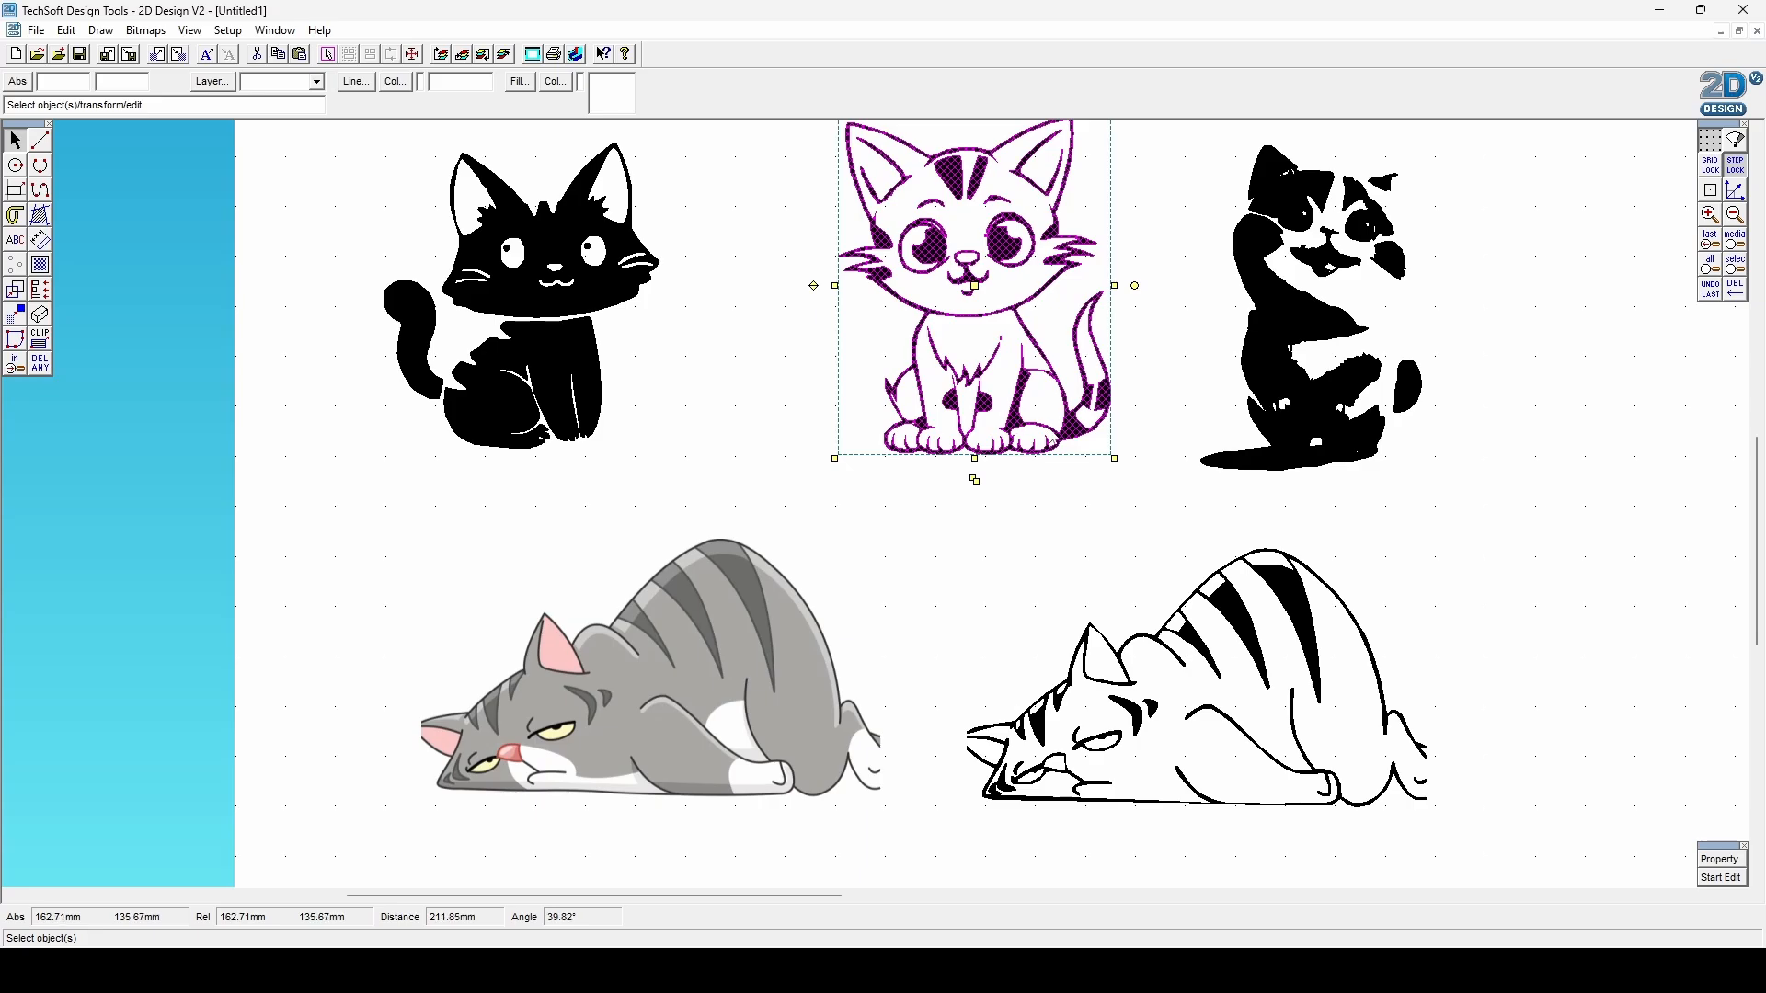
click(540, 83)
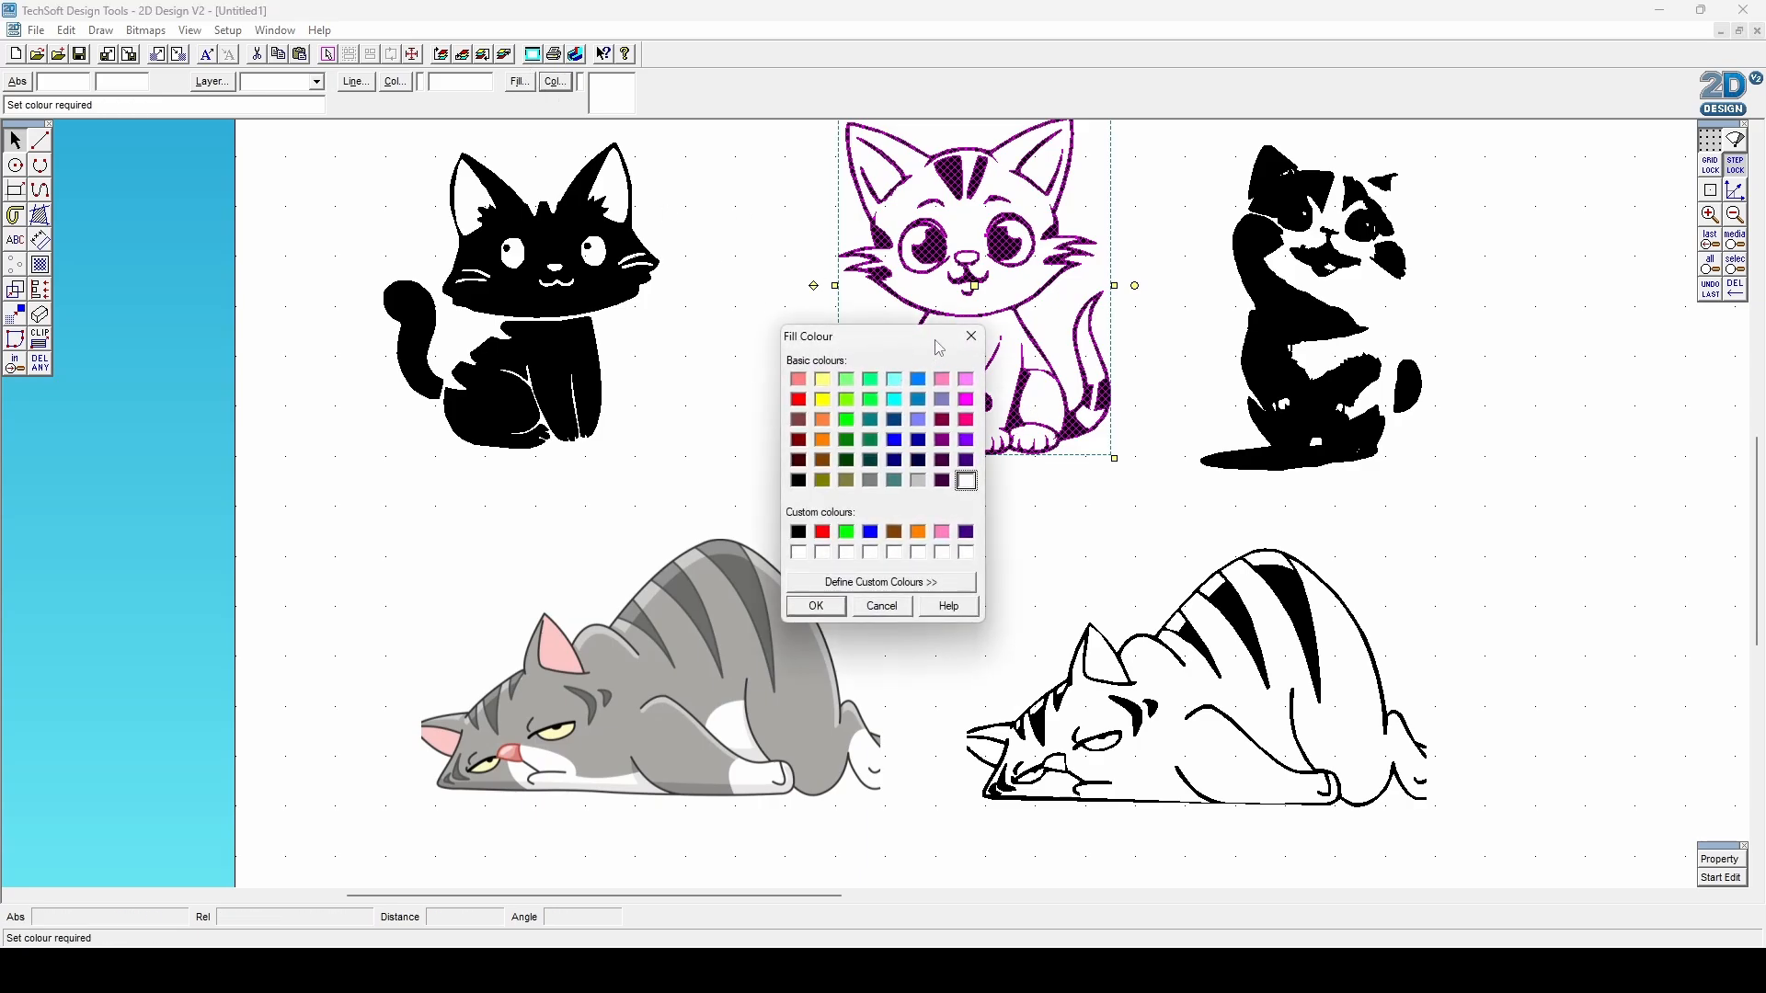
click(972, 337)
click(520, 84)
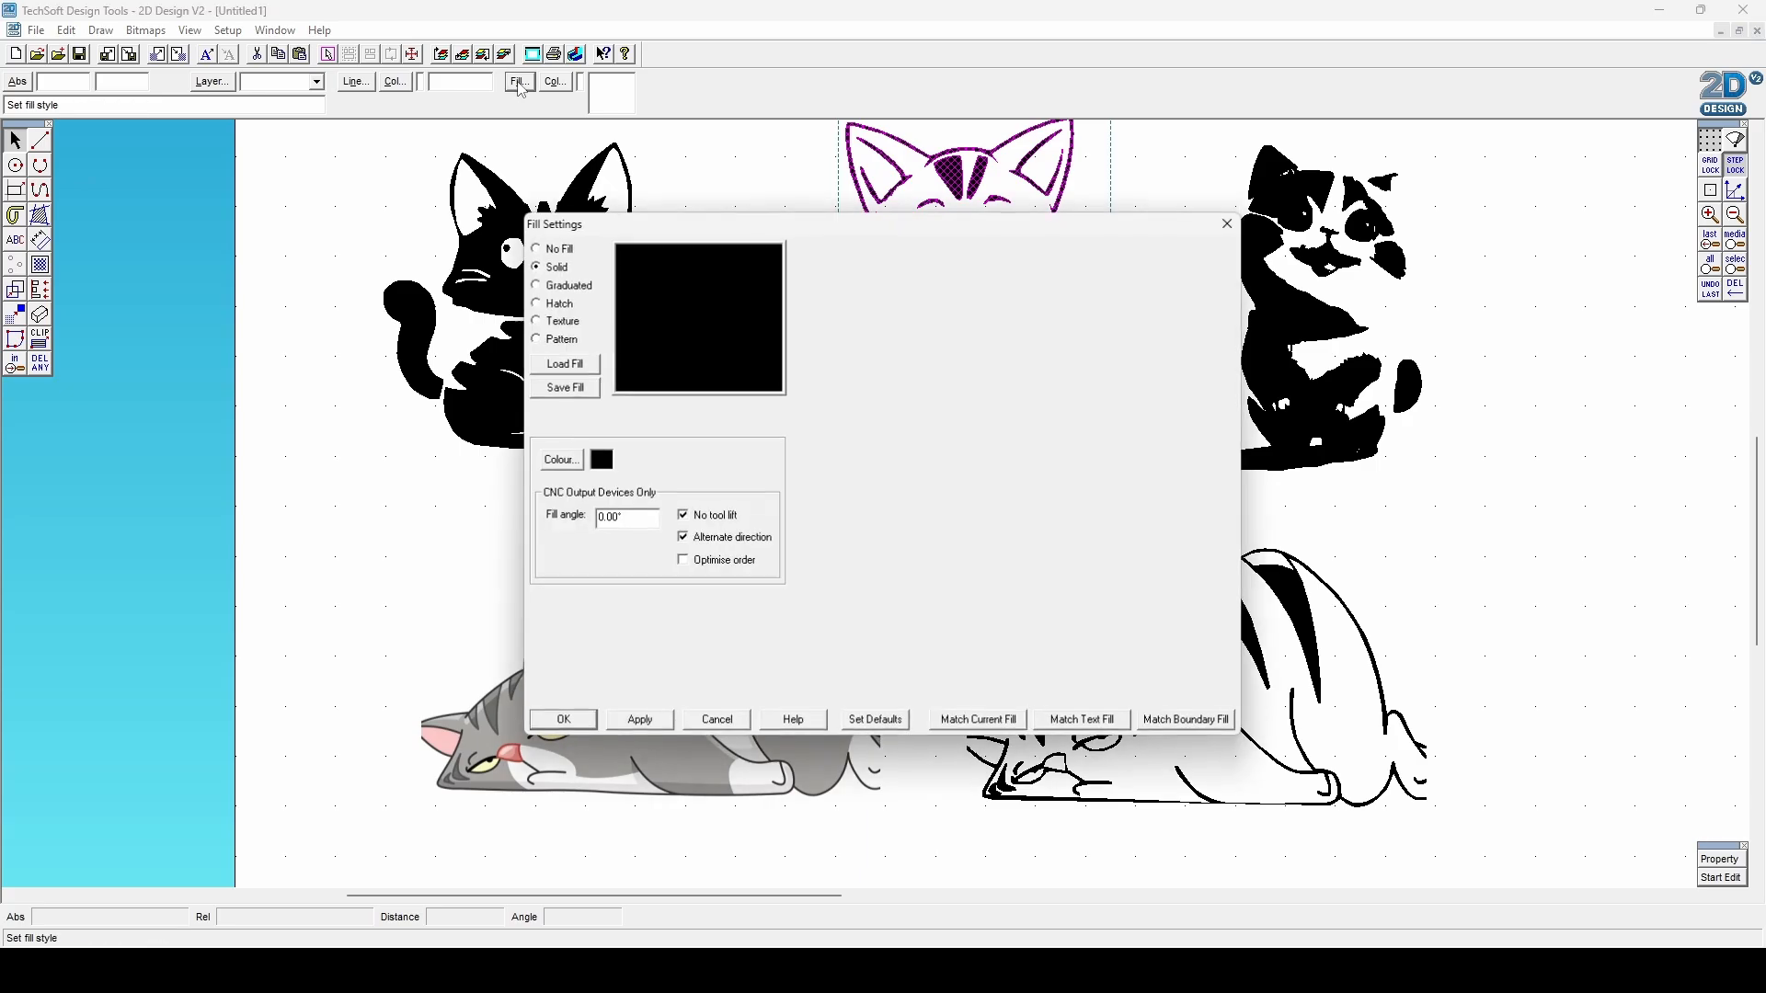
click(568, 464)
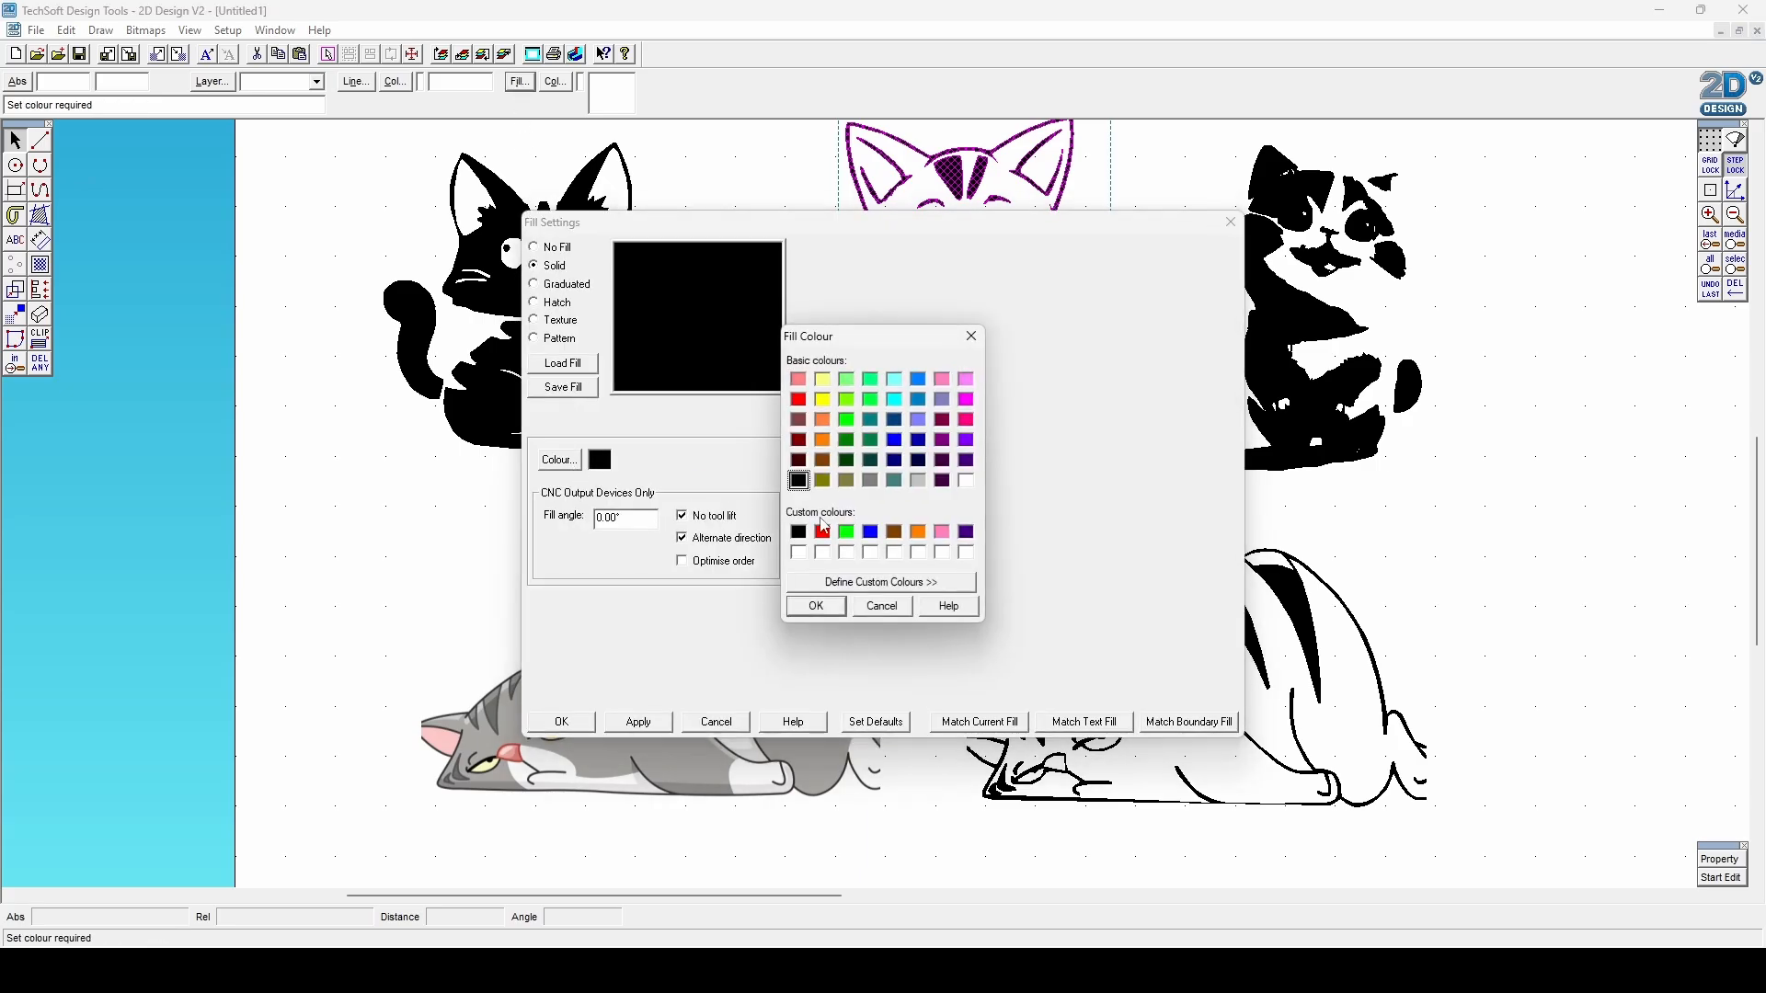
click(848, 534)
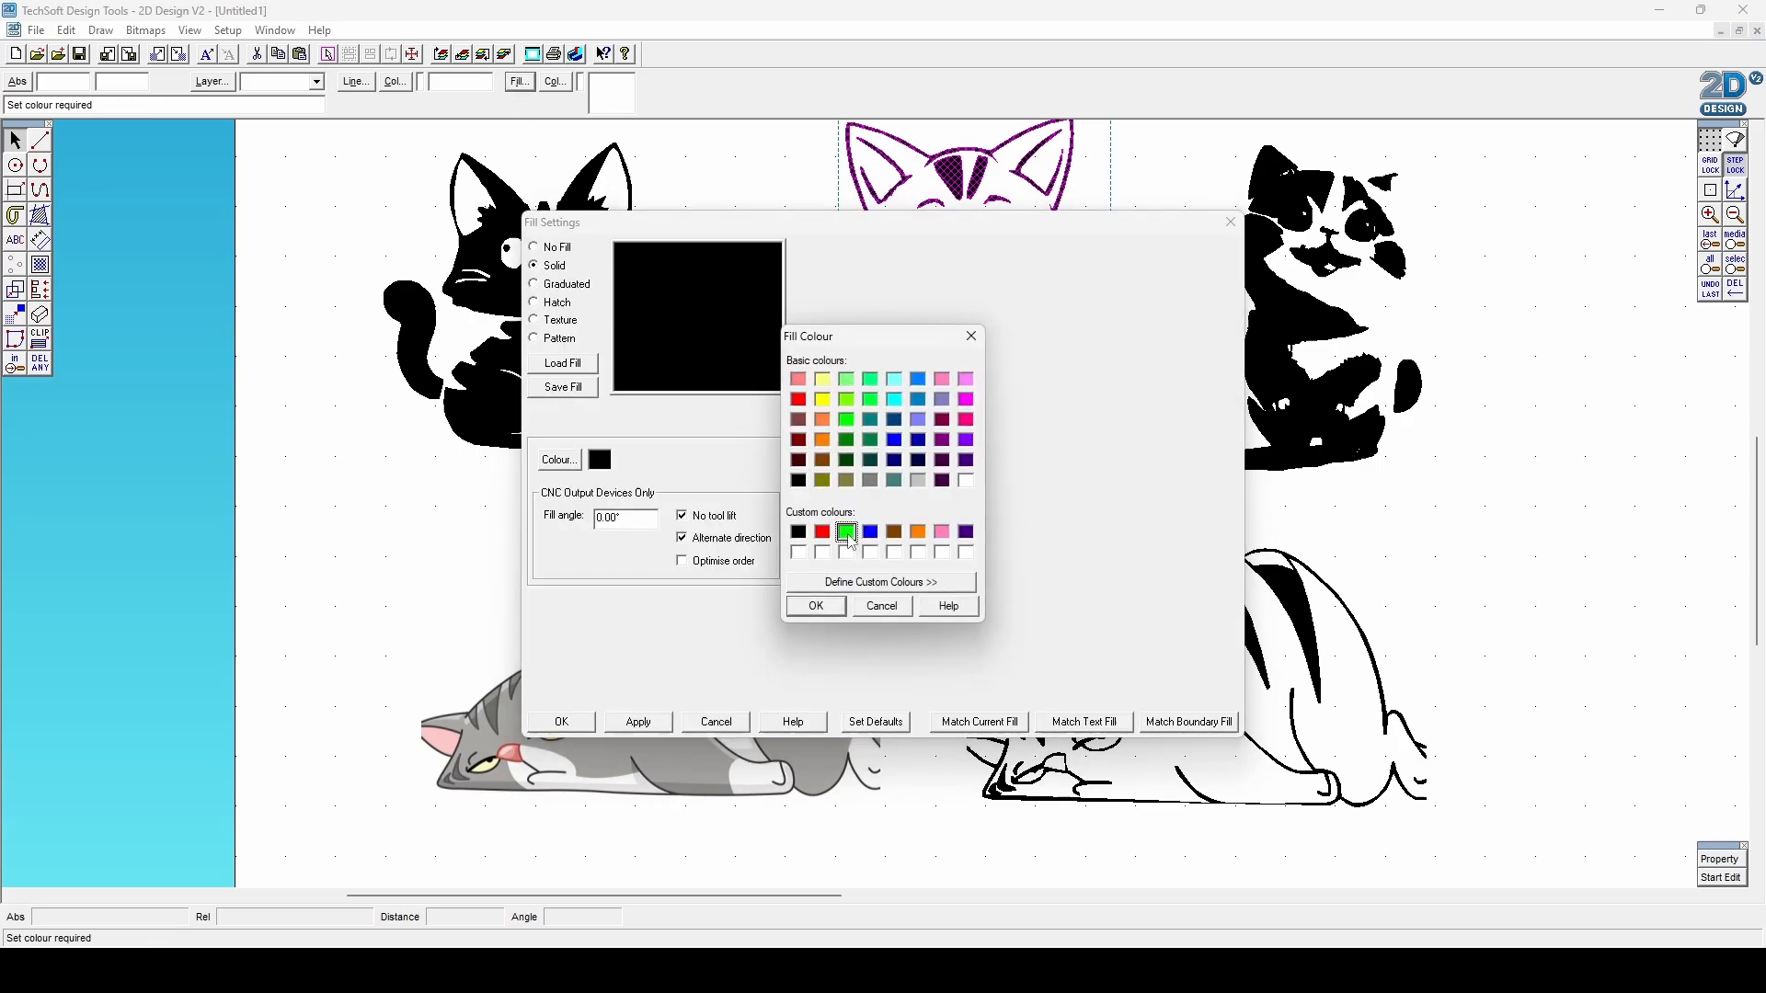
click(818, 607)
click(638, 722)
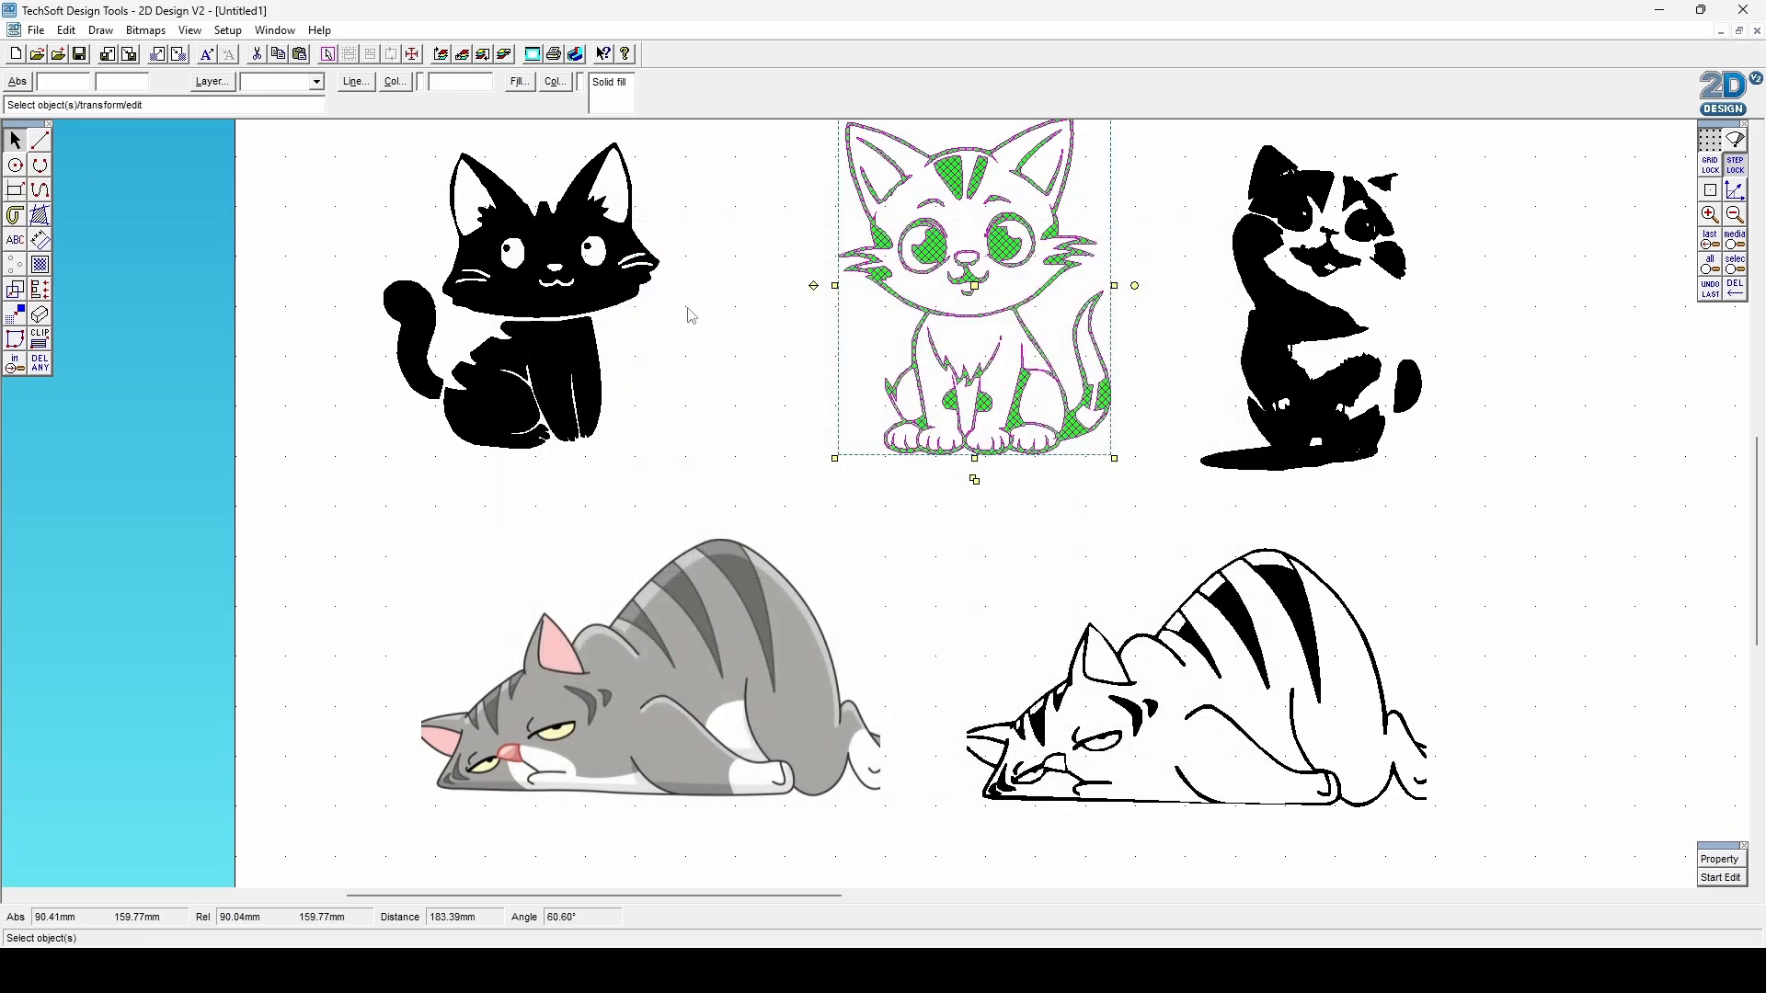
click(749, 394)
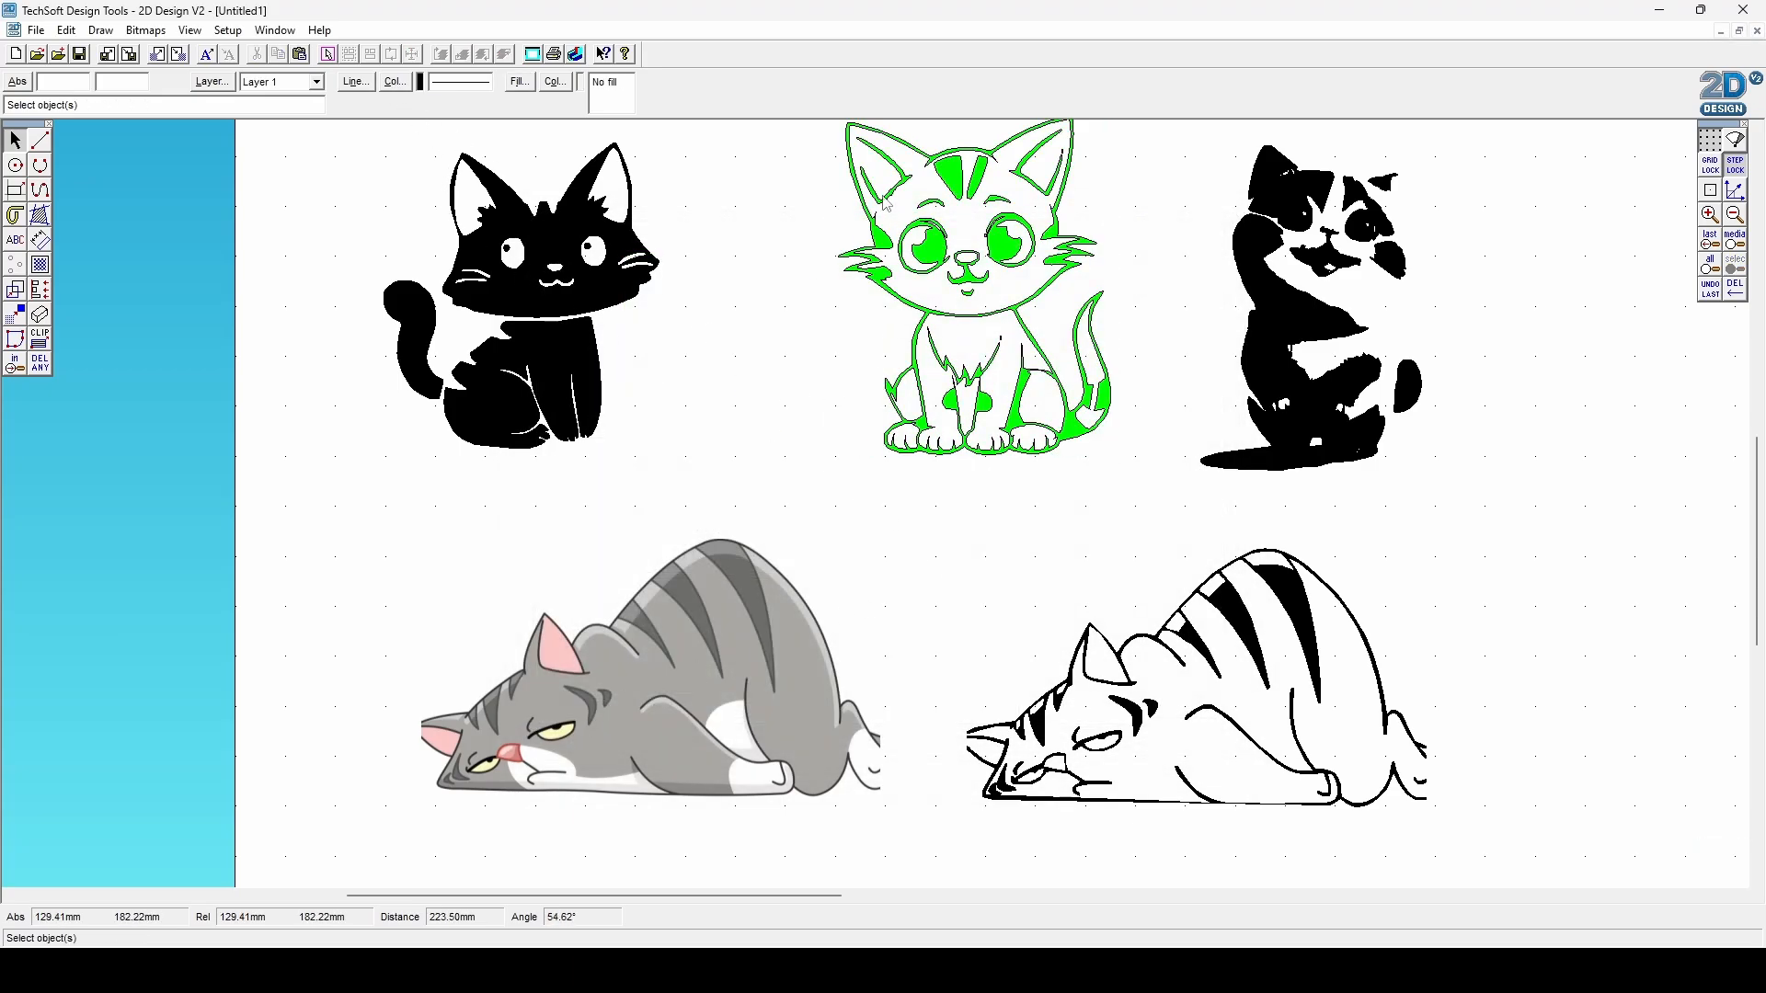
Set the line colour of the vectorised sitting striped kitten to the same bright green as its fill.
click(935, 262)
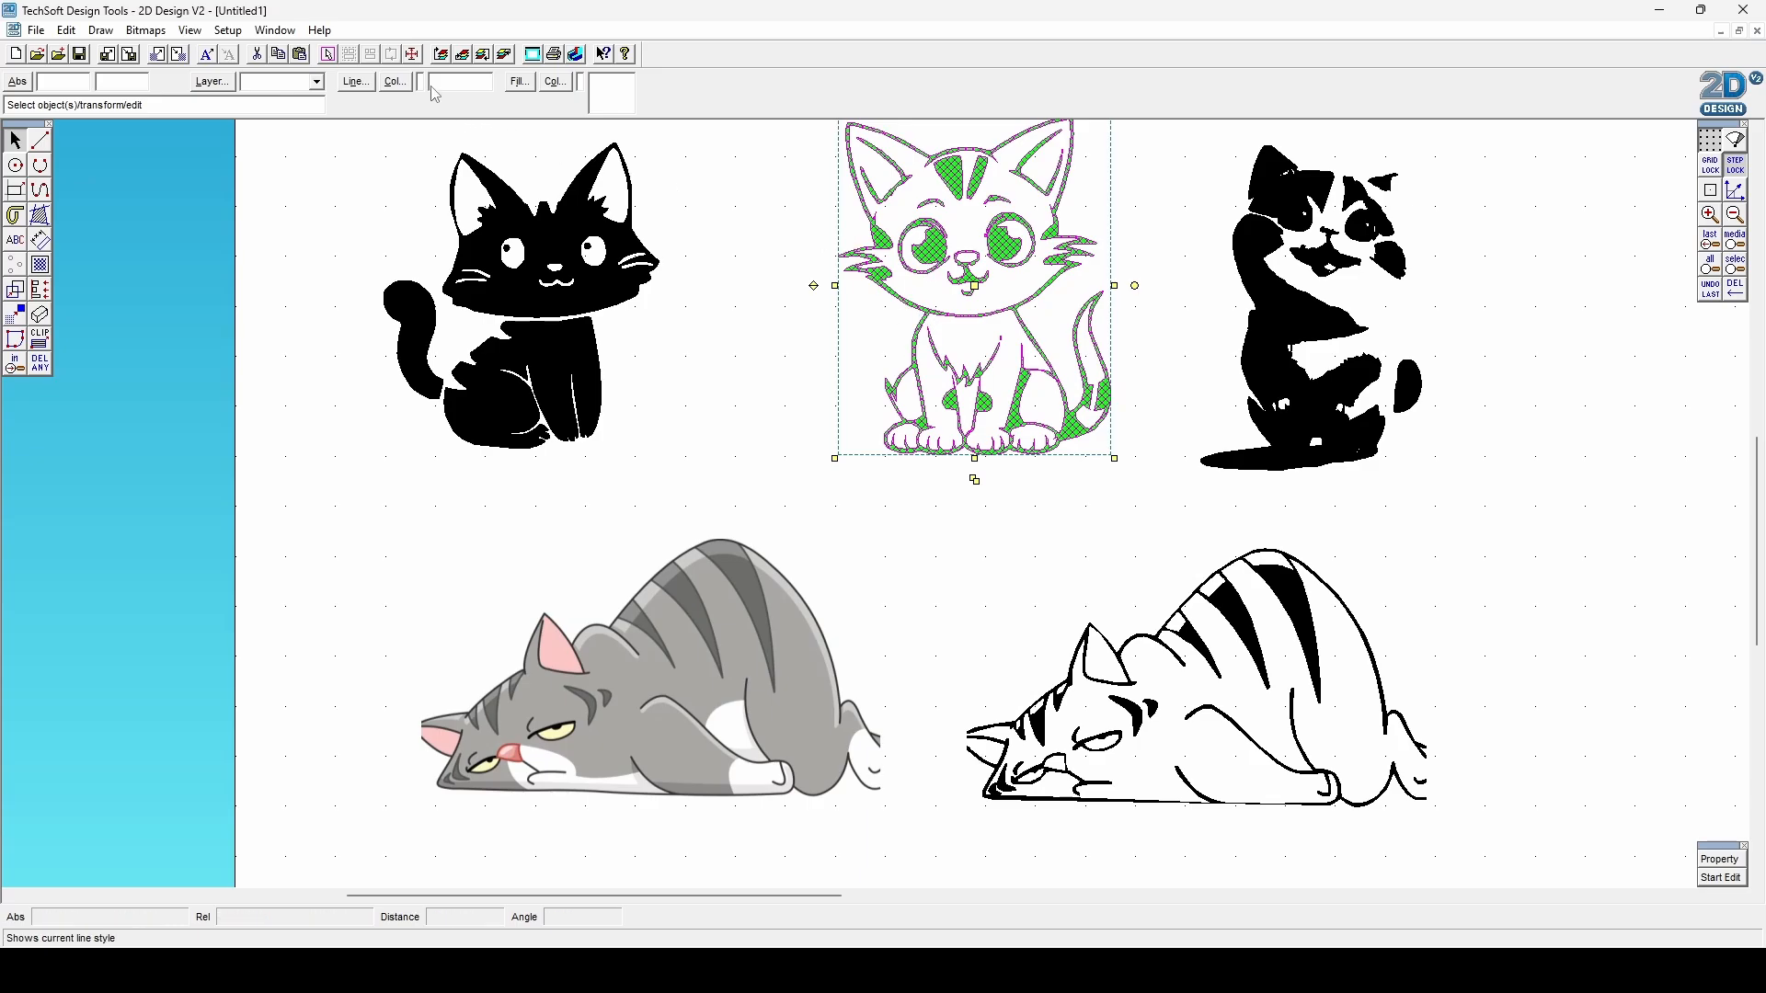
click(401, 82)
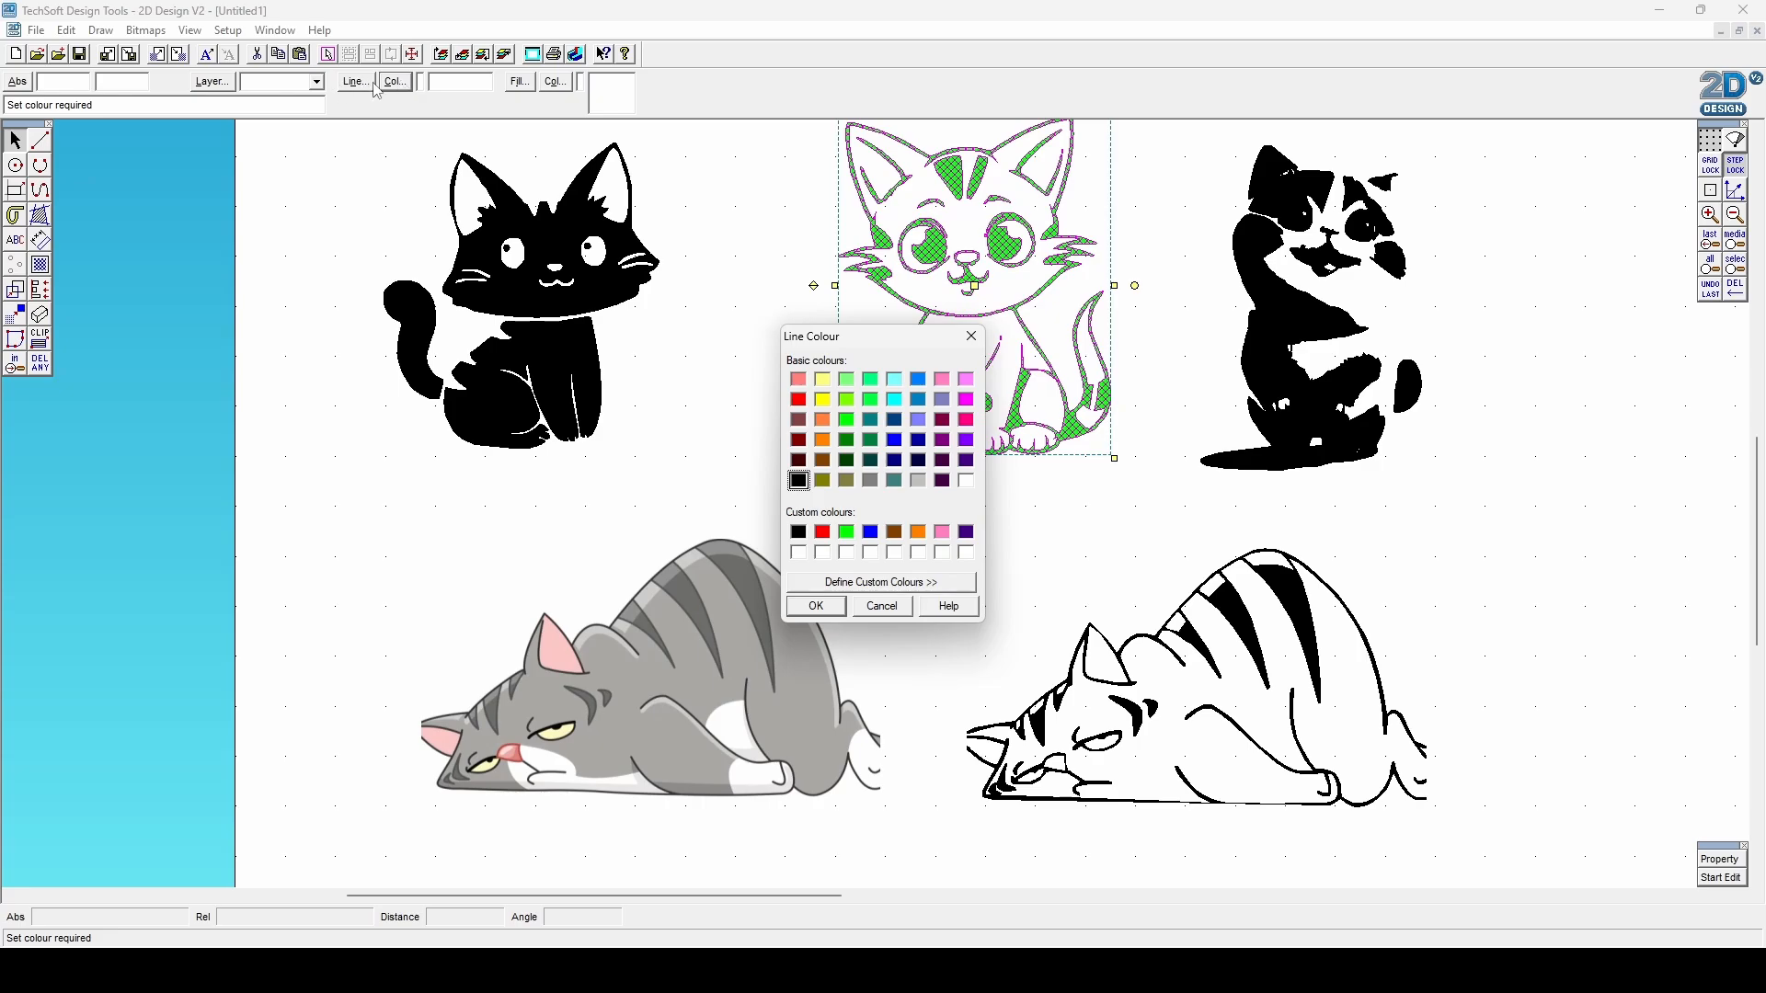
click(852, 535)
click(817, 607)
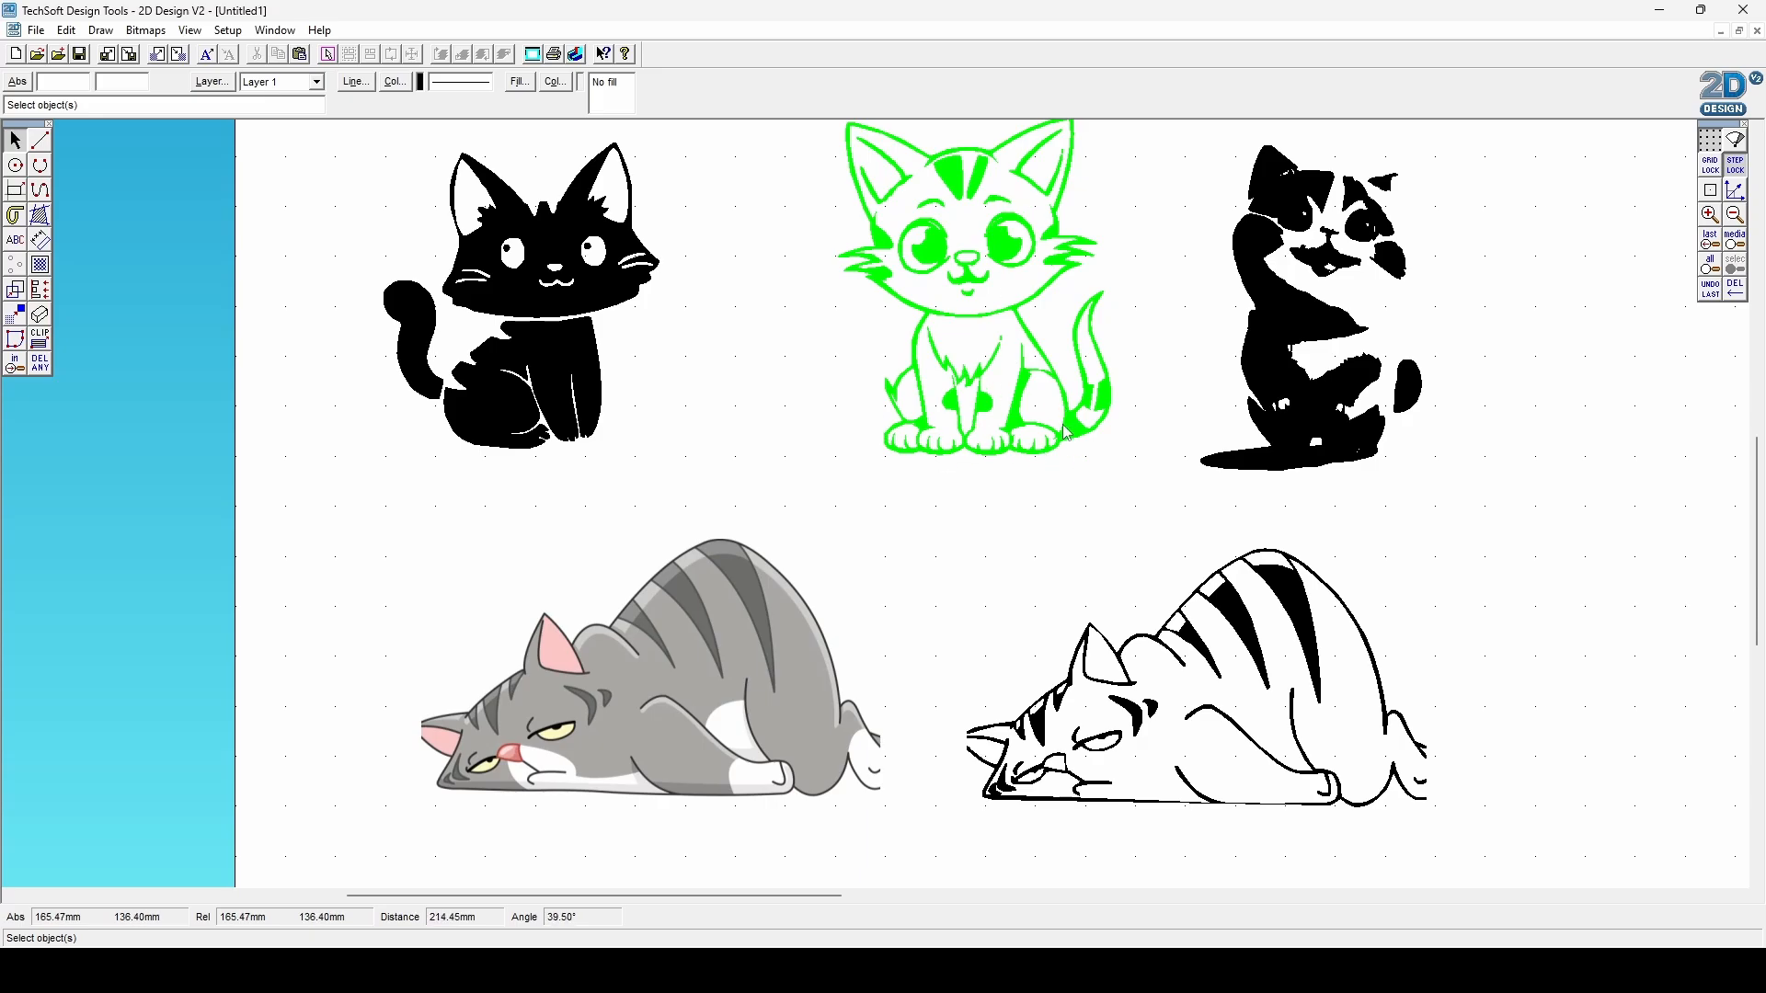
Duplicate the vectorised lying cat and place the copy directly below the grey lying cat bitmap.
scroll(1122, 570, down, 3)
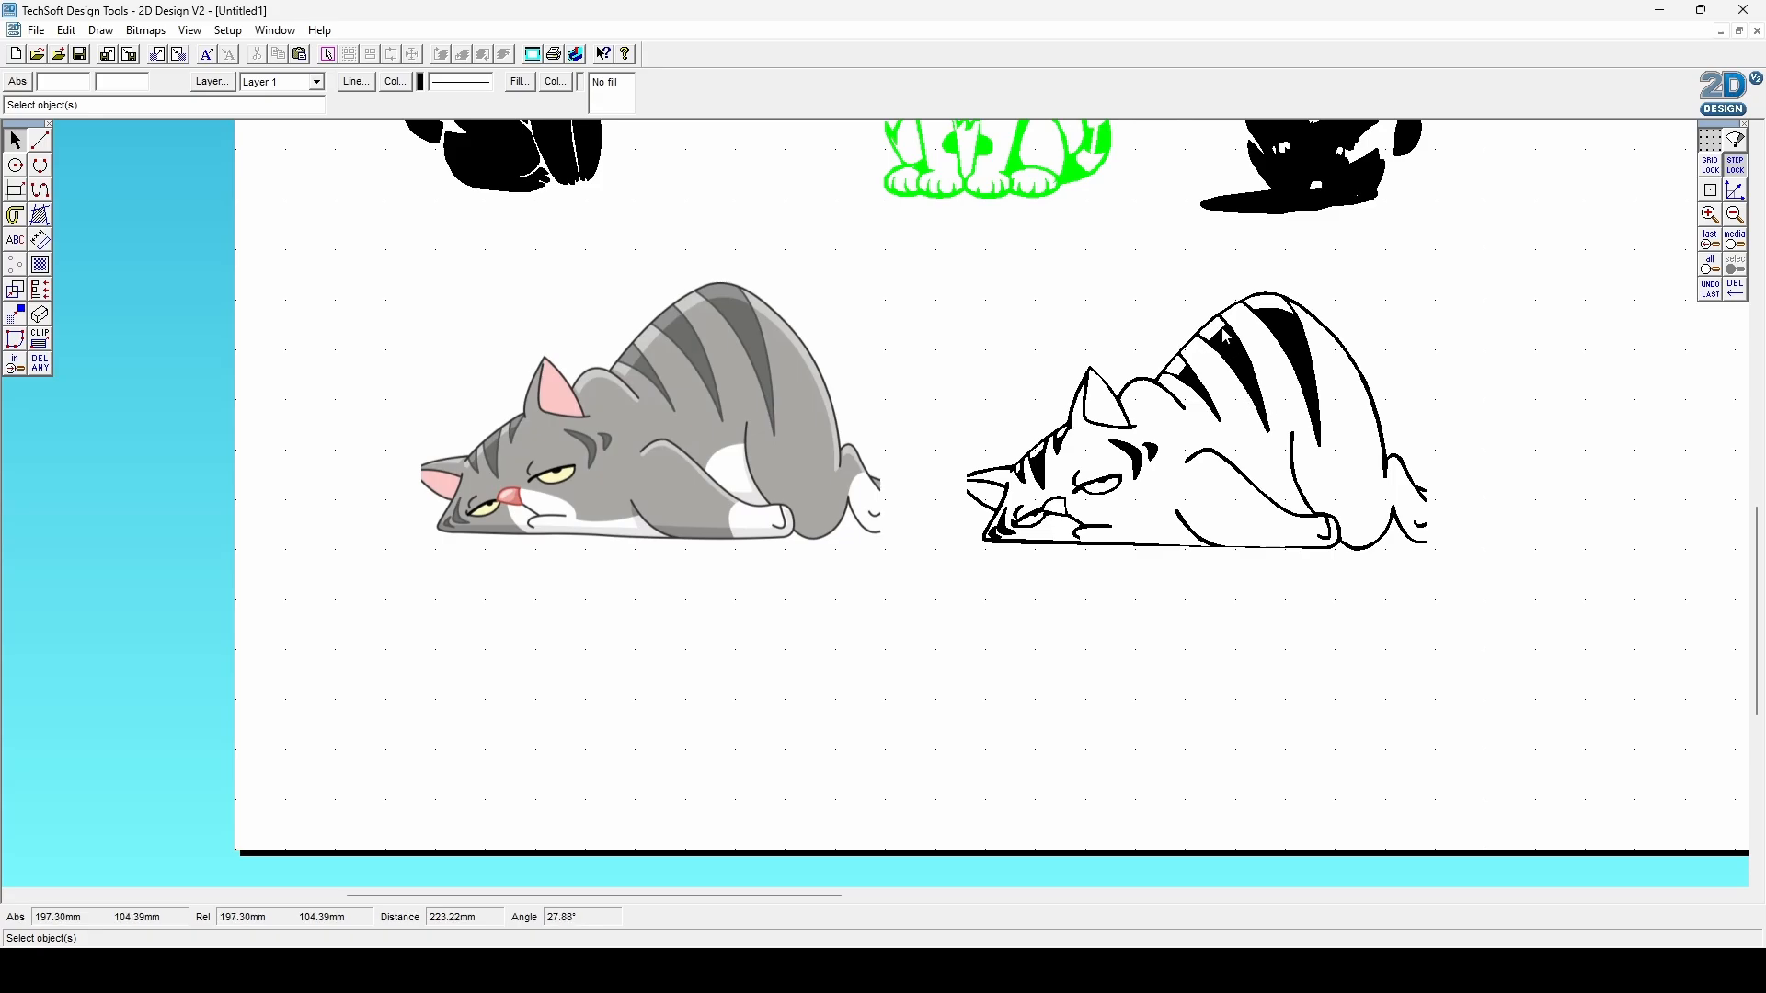
click(1252, 374)
click(1200, 578)
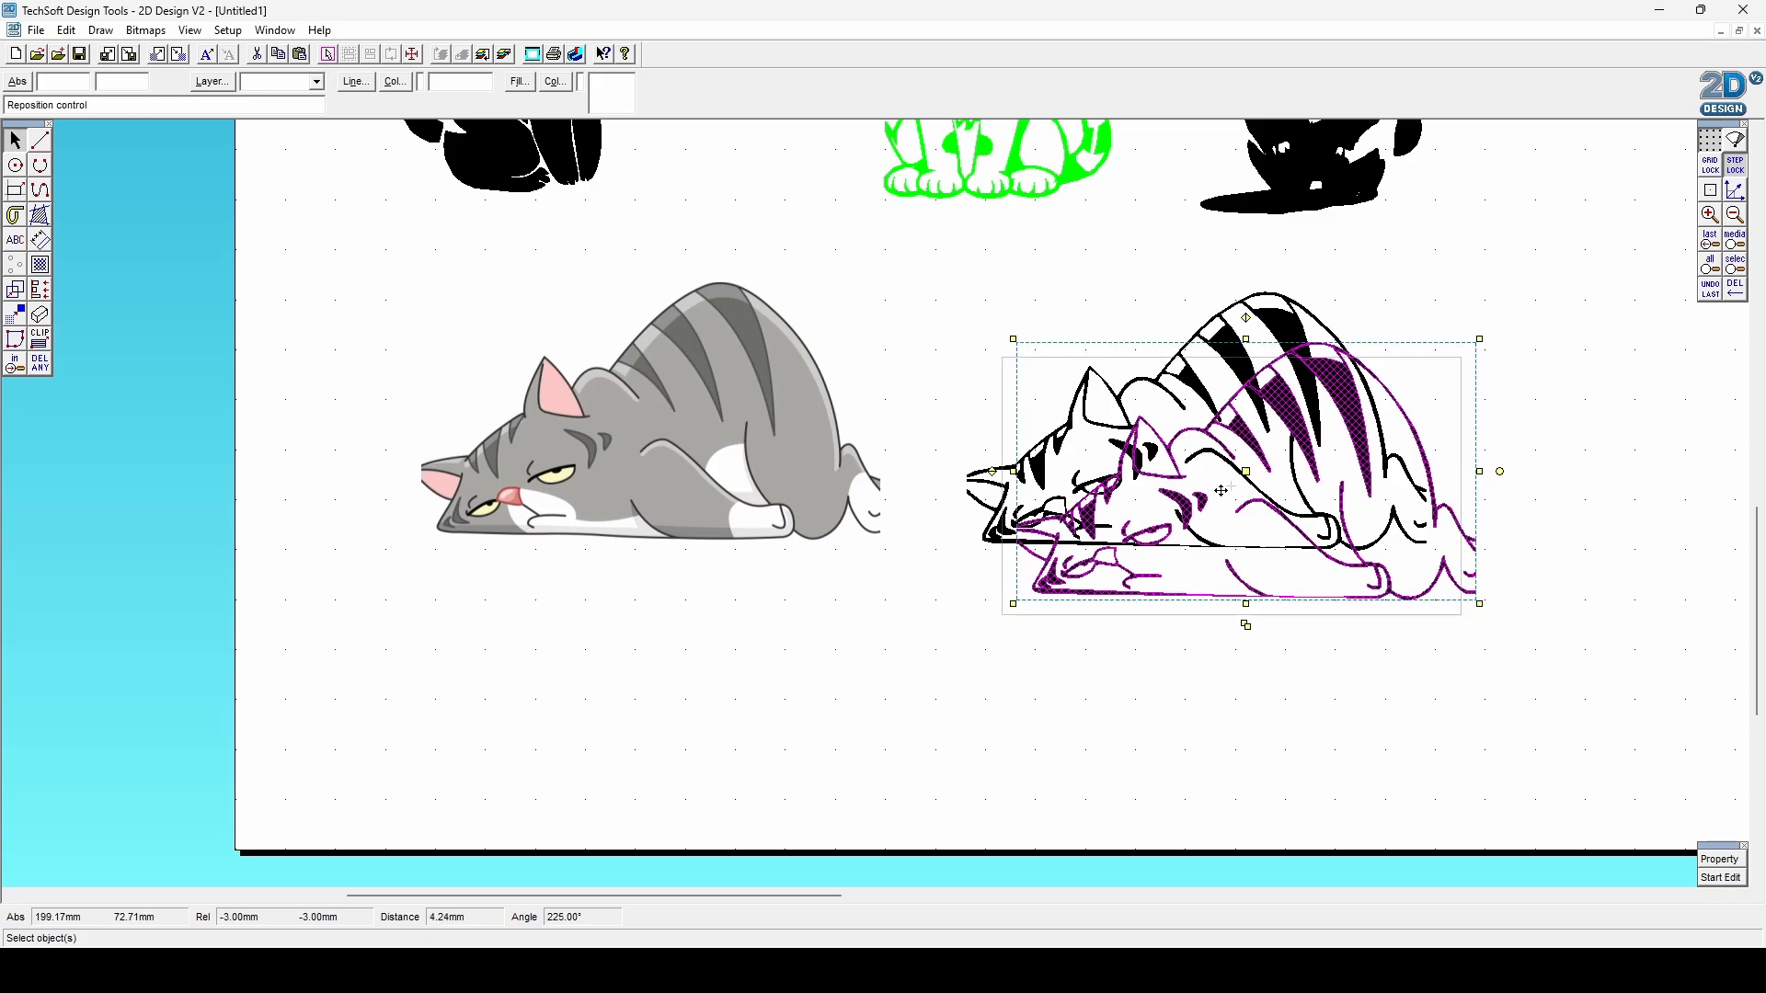
drag(1247, 471, 652, 696)
click(958, 721)
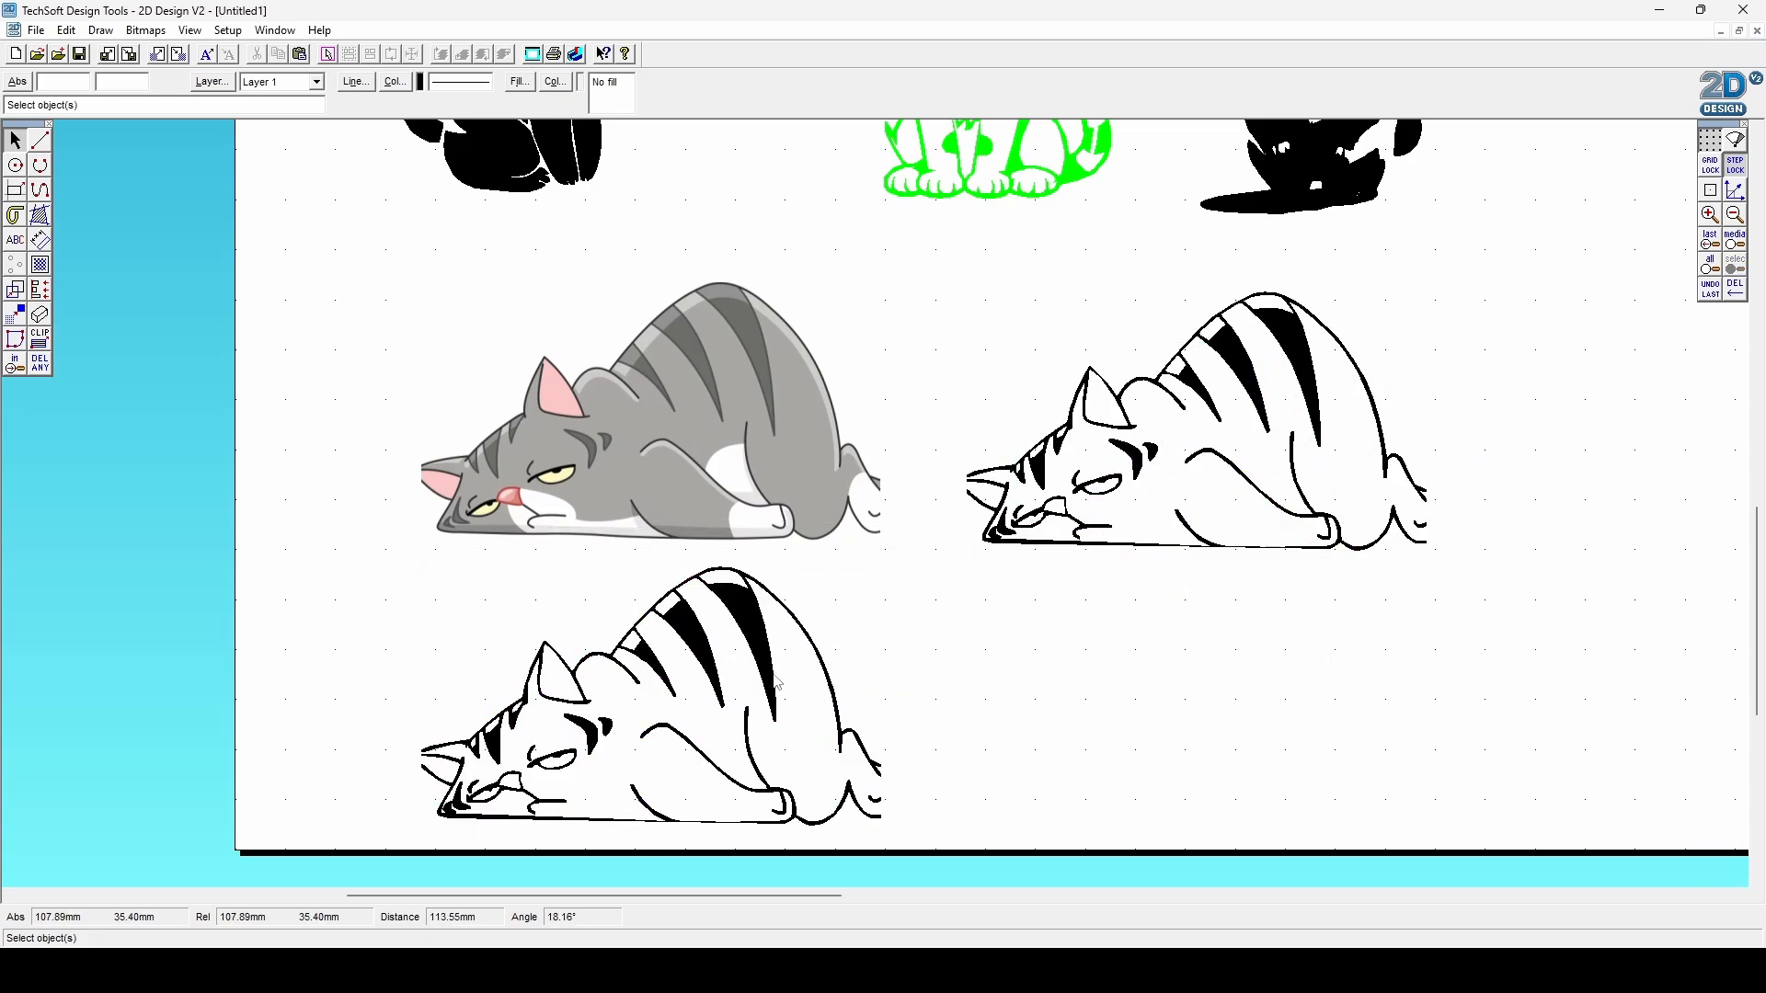
Set the duplicated vector lying cat to No Fill so only its outlines are drawn.
click(661, 684)
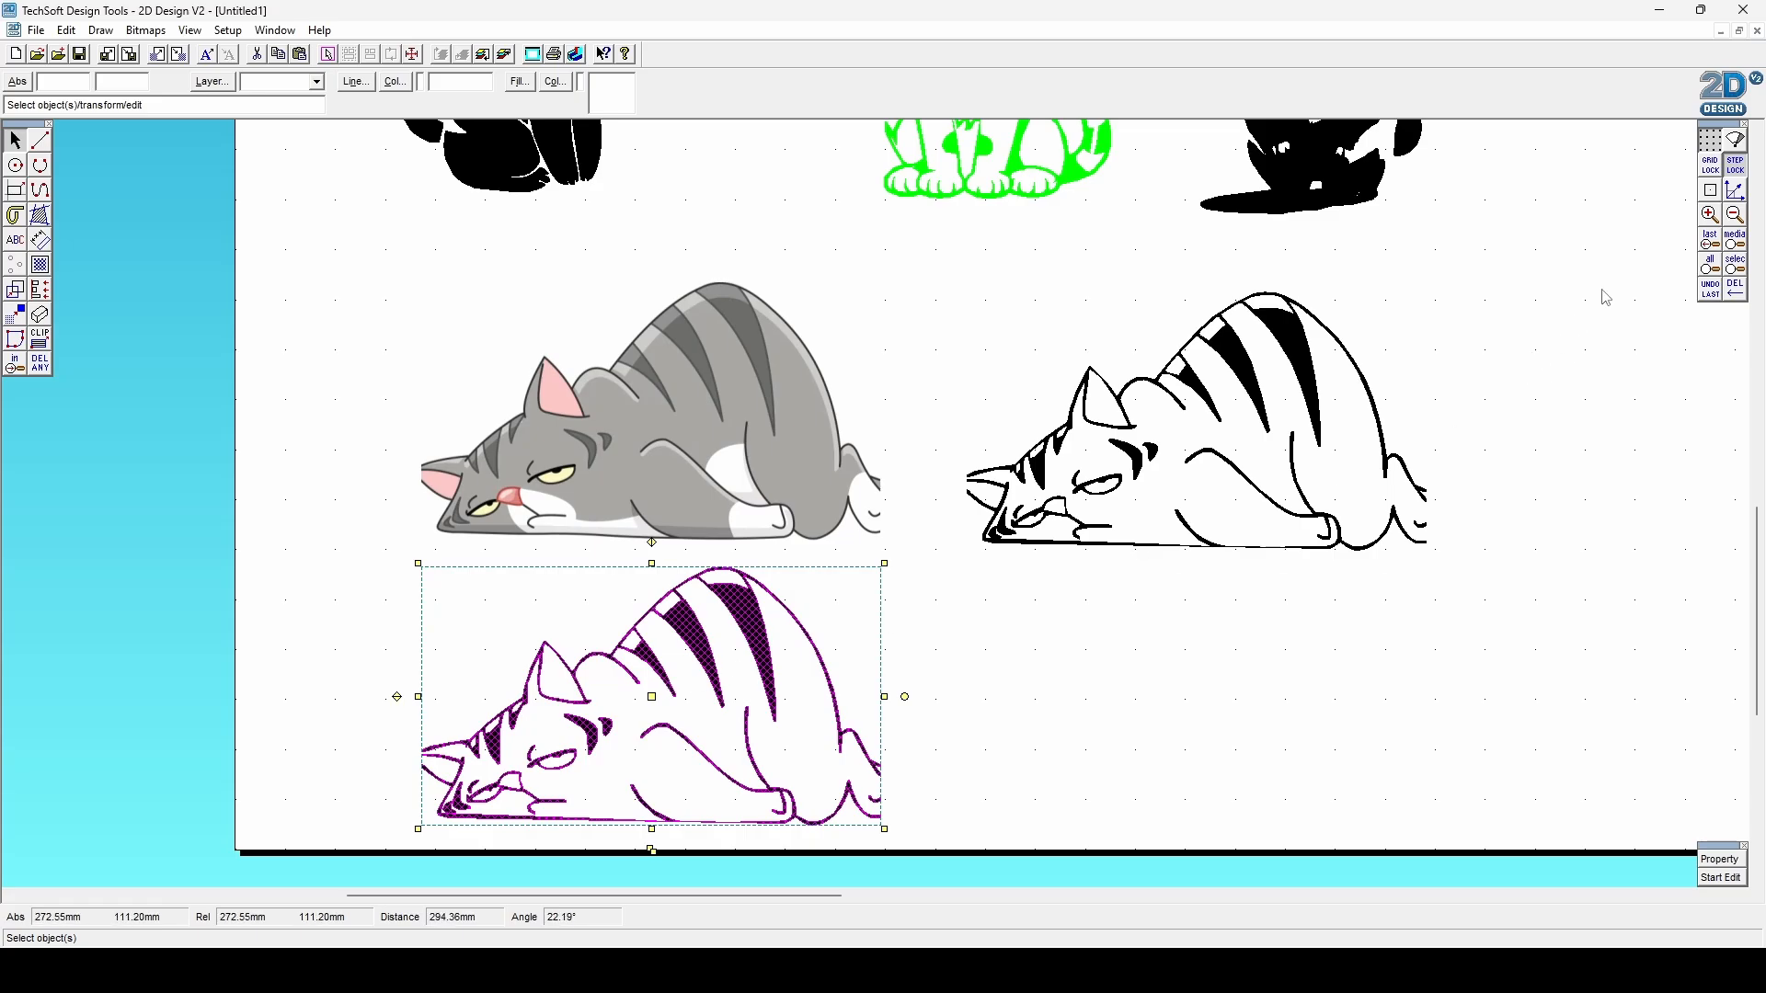
click(1735, 264)
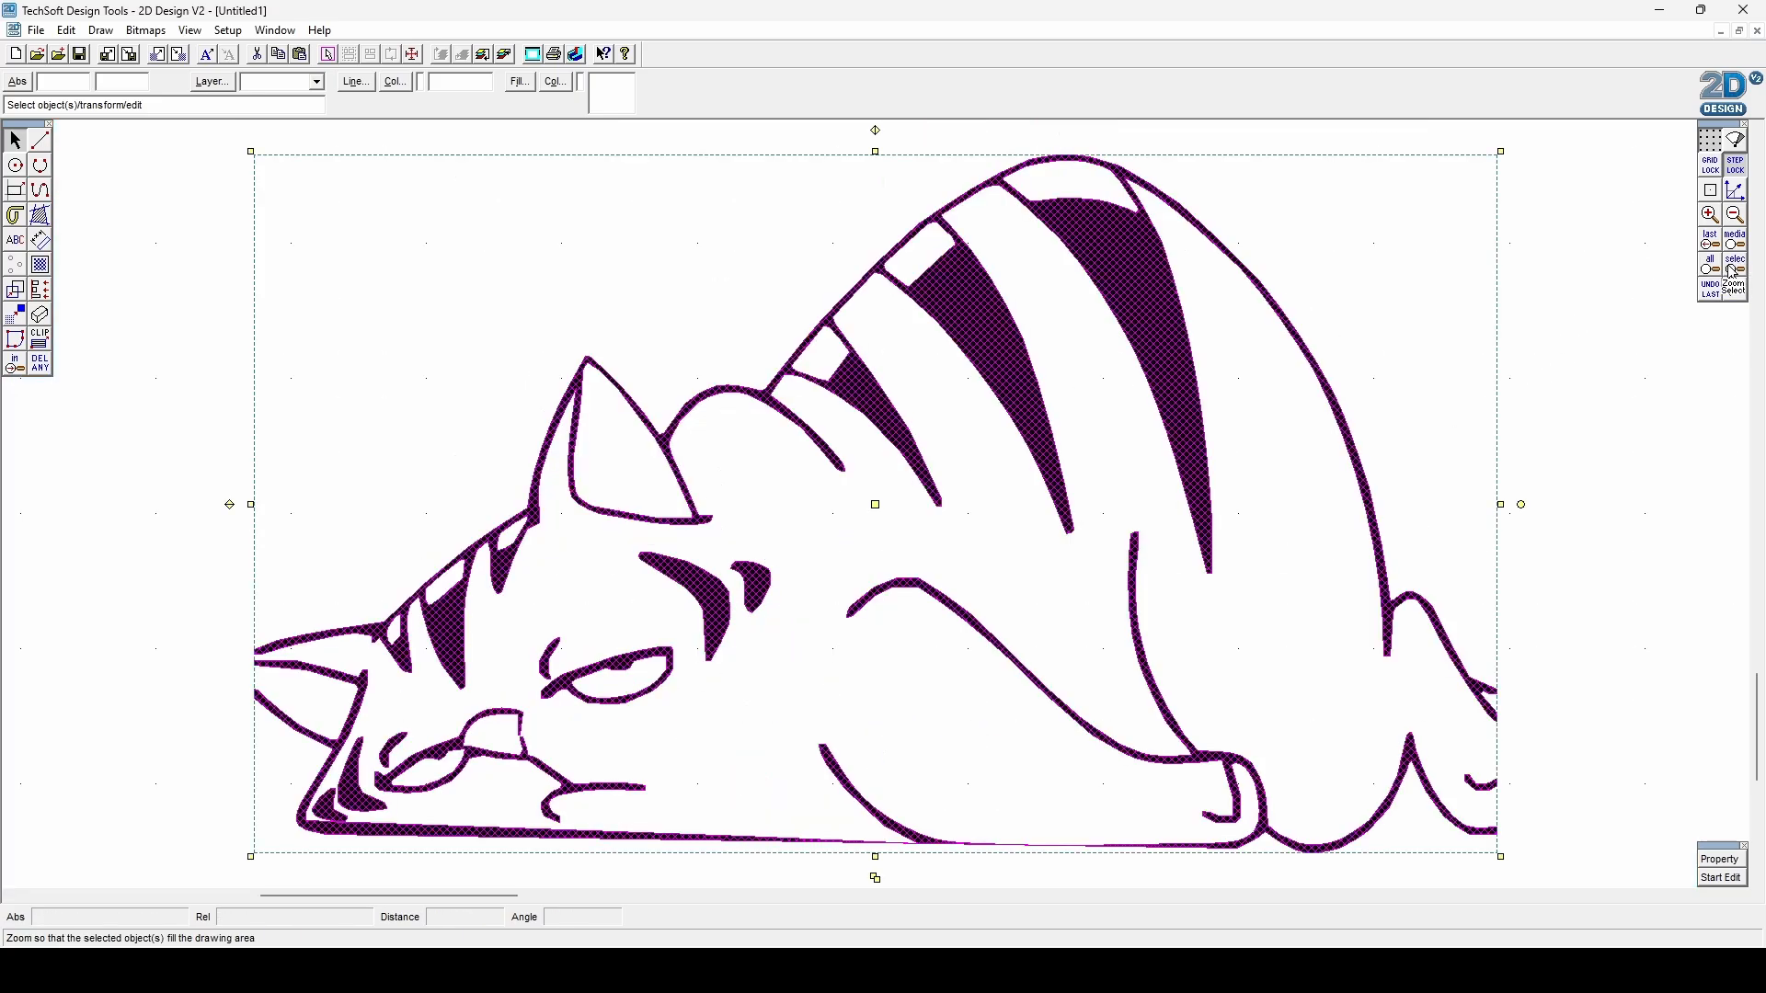
click(1735, 215)
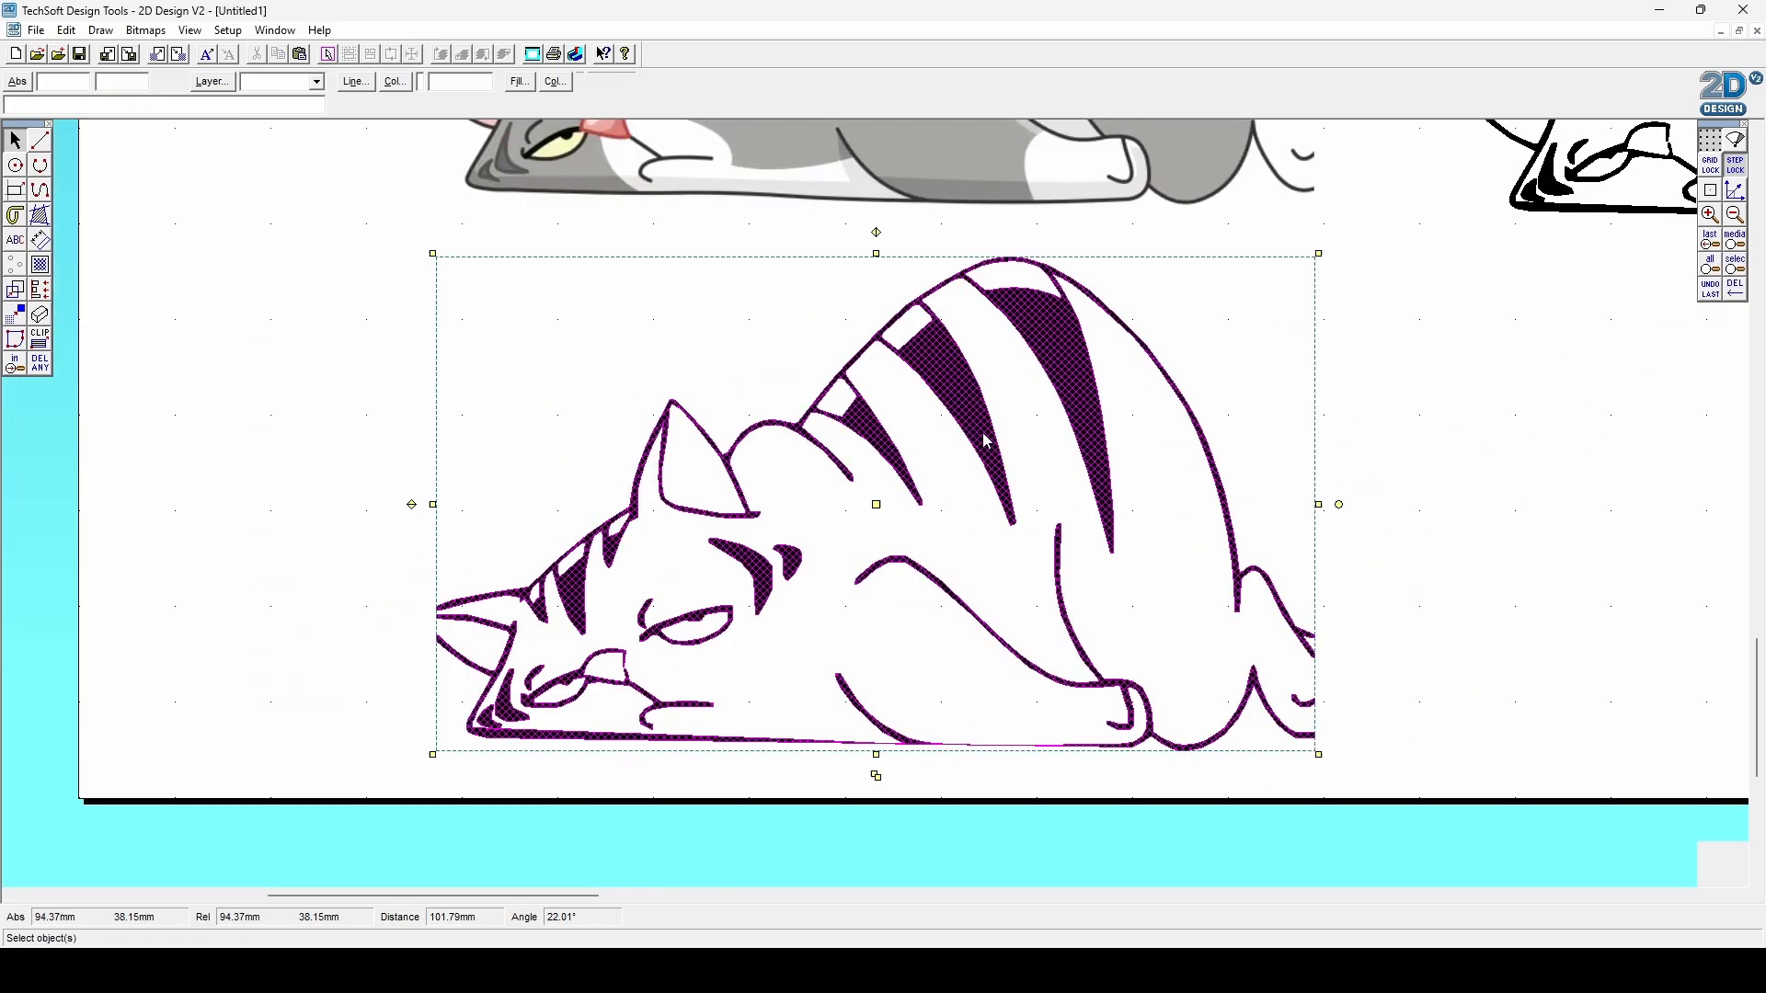
click(520, 82)
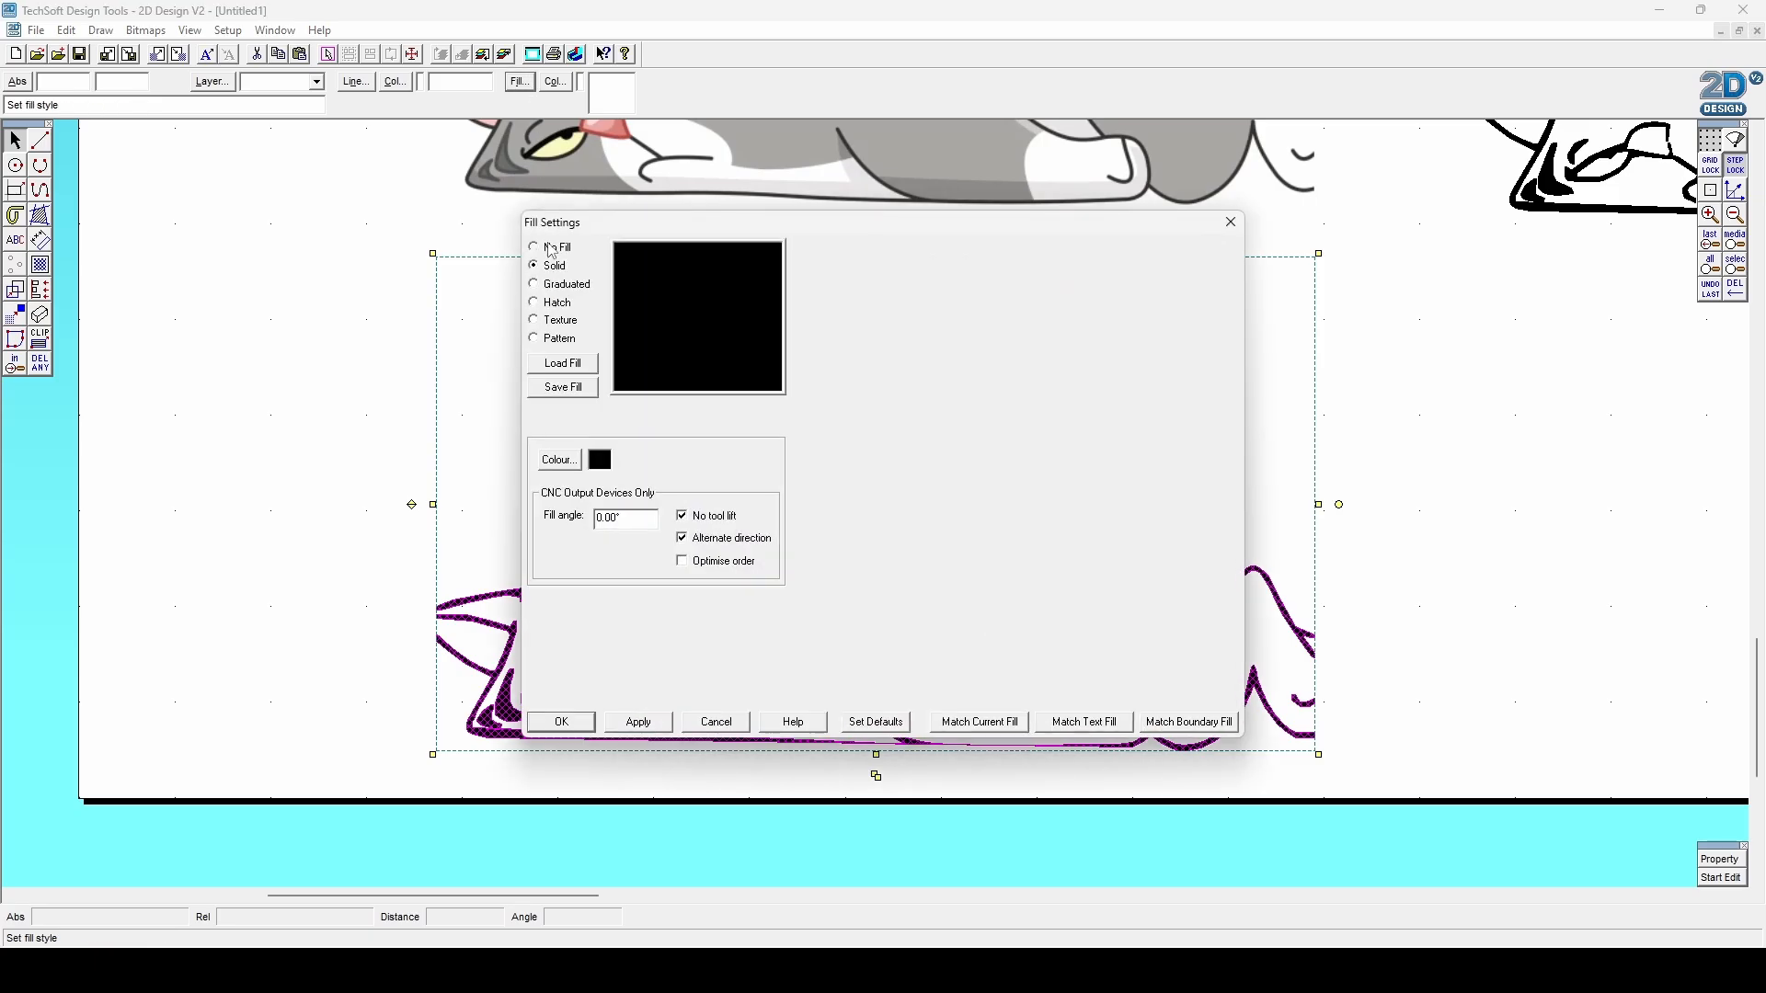
click(550, 248)
click(576, 722)
click(307, 505)
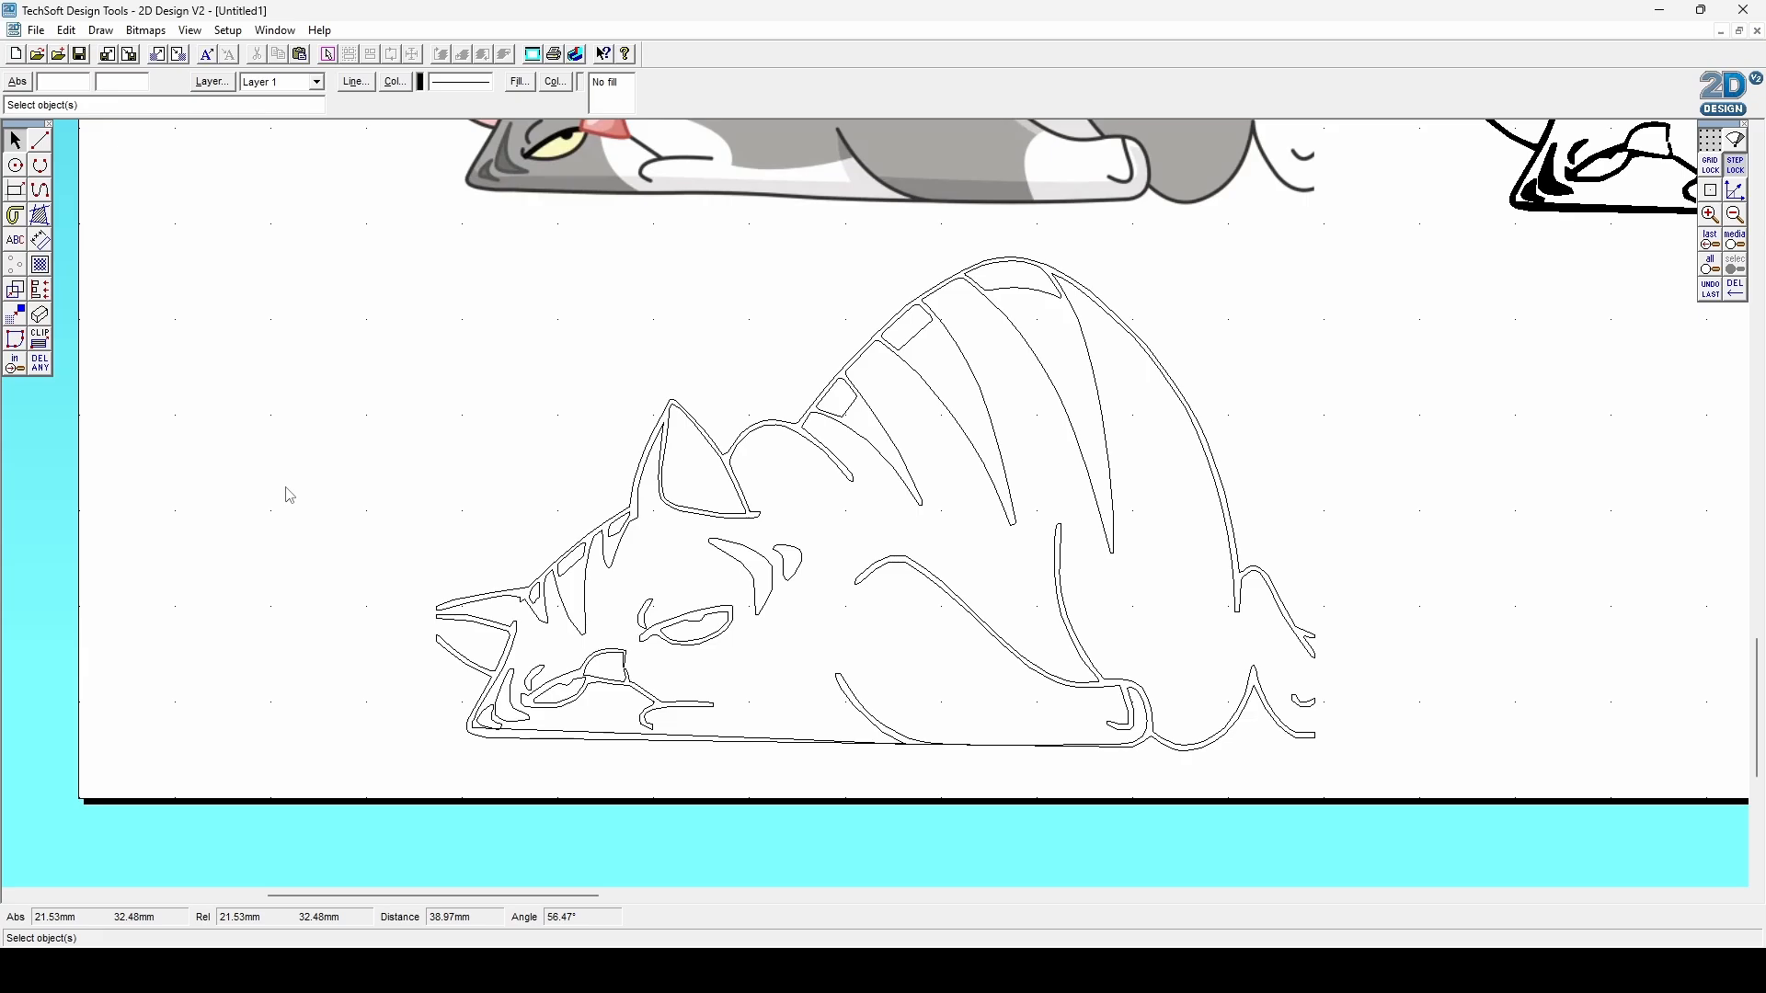
Explode the unfilled lying cat outline with Explode one level only and no extra options.
mouse_move(1758, 699)
mouse_down()
mouse_move(1759, 646)
mouse_move(1758, 696)
mouse_up()
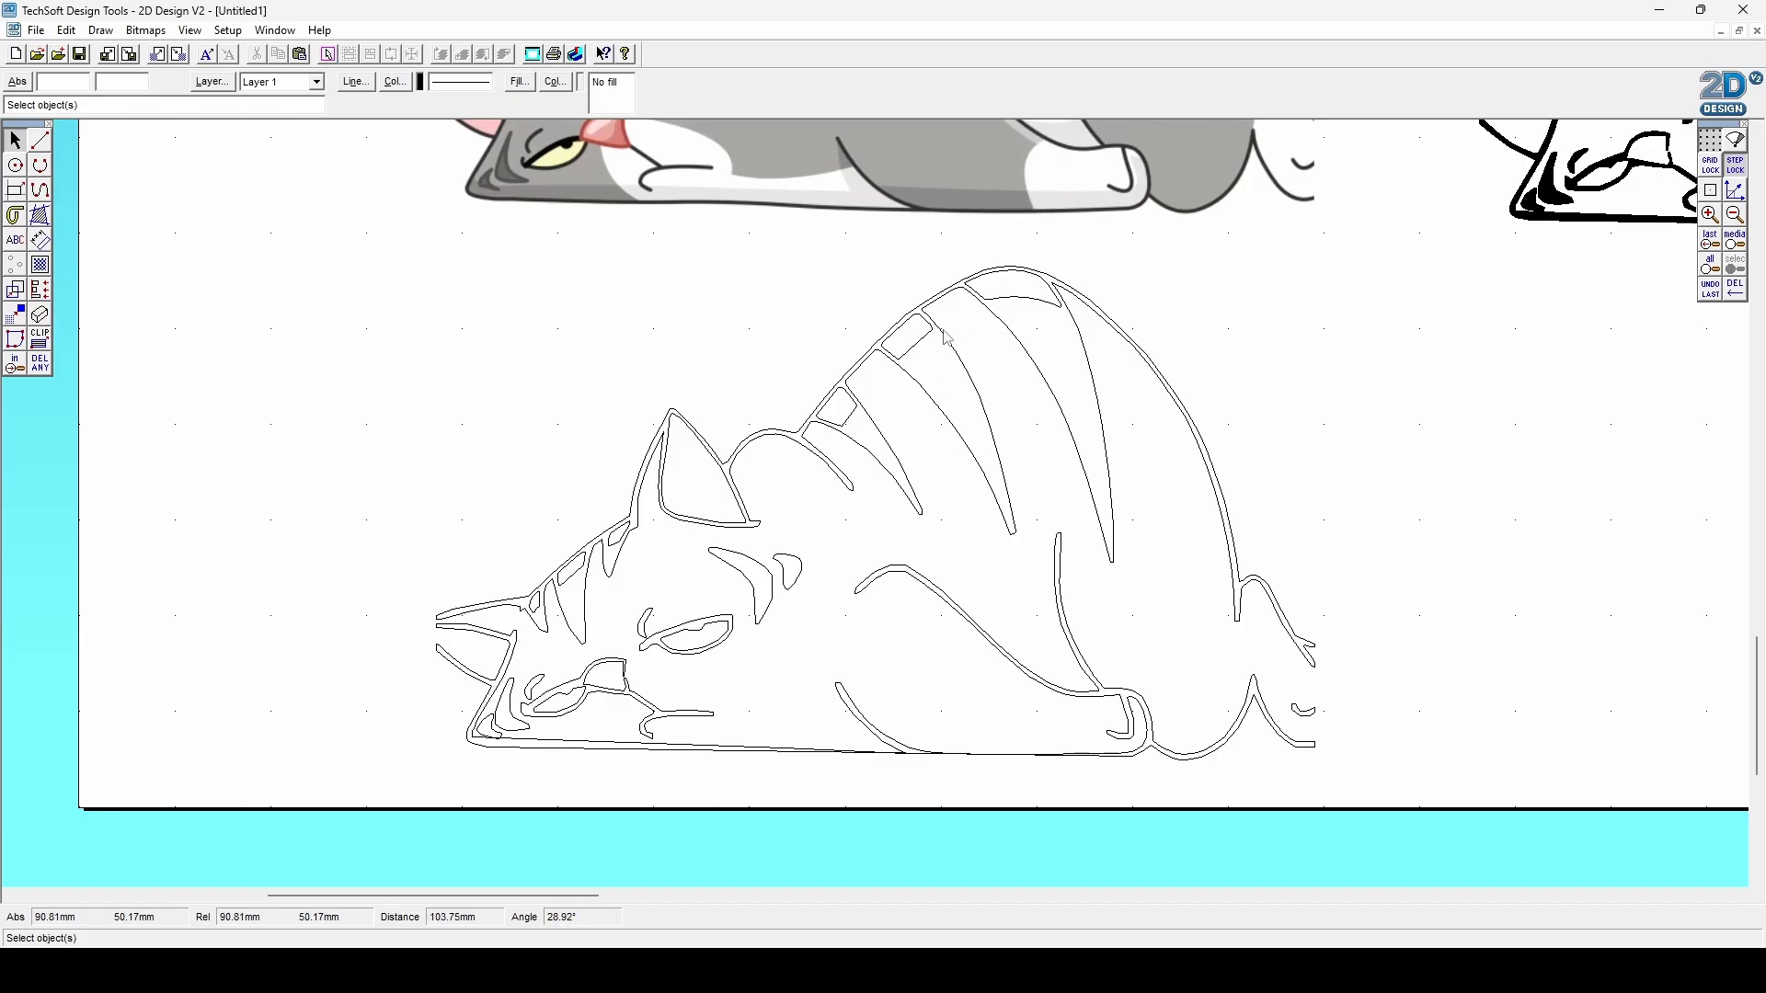
click(856, 426)
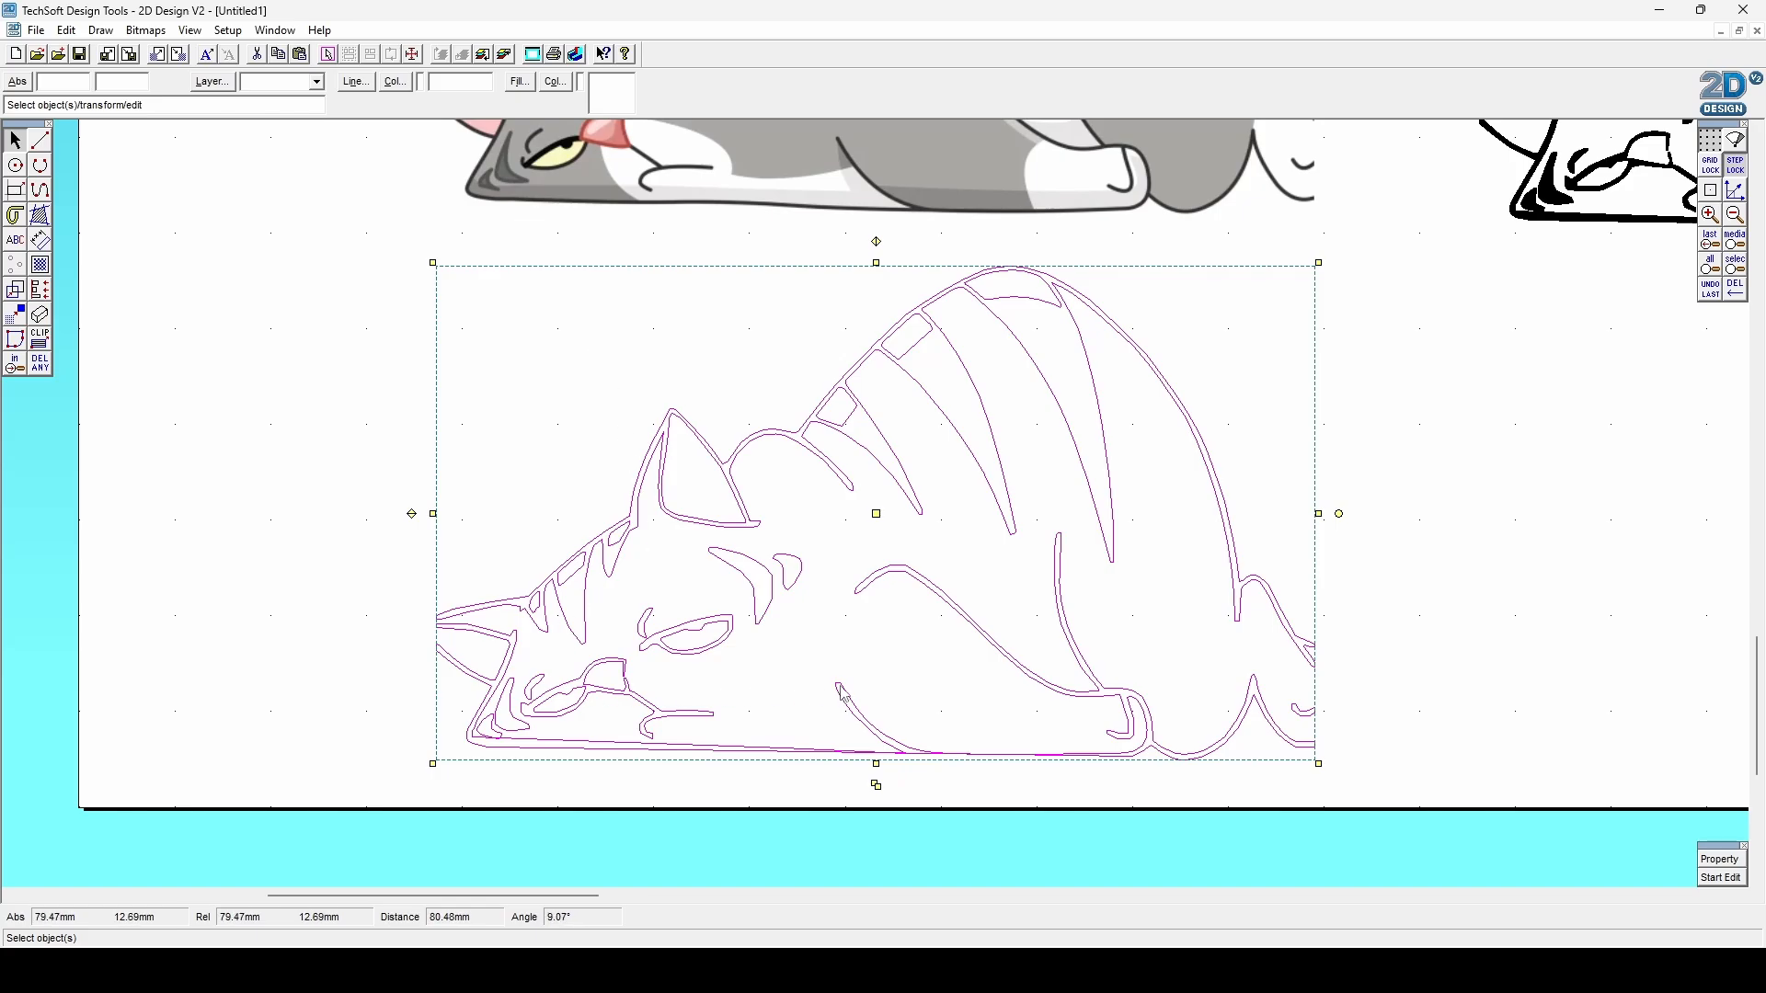
click(416, 57)
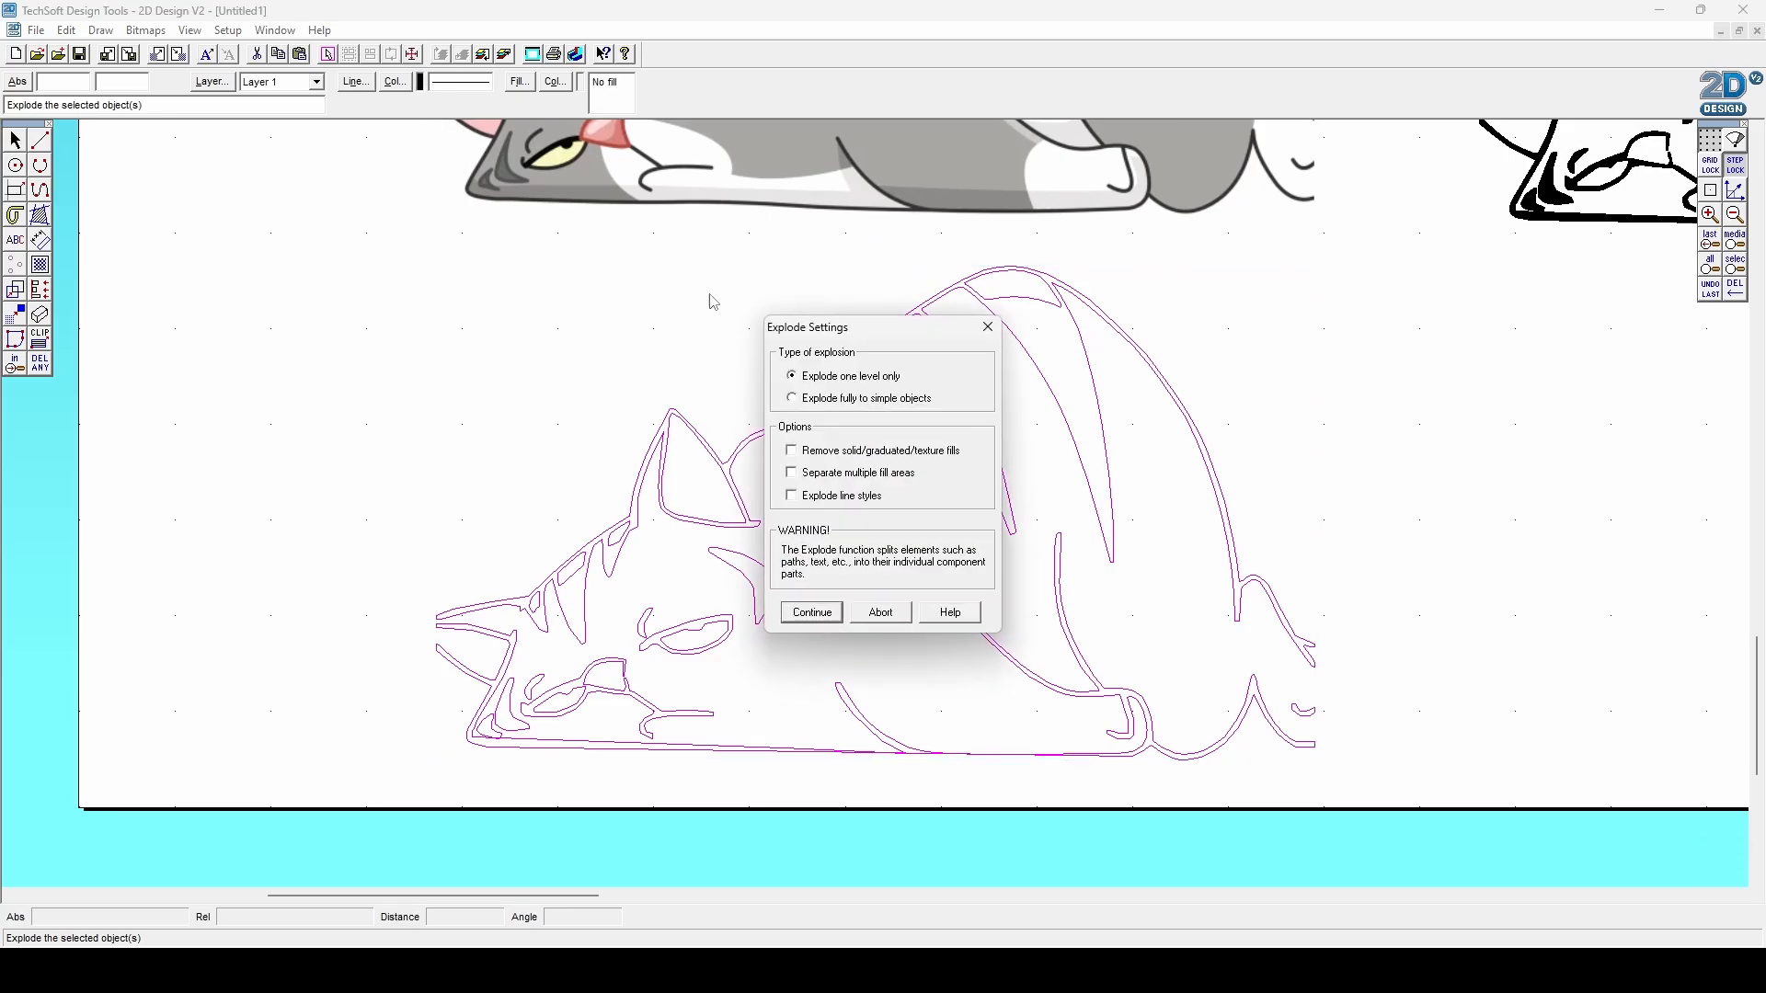
click(812, 612)
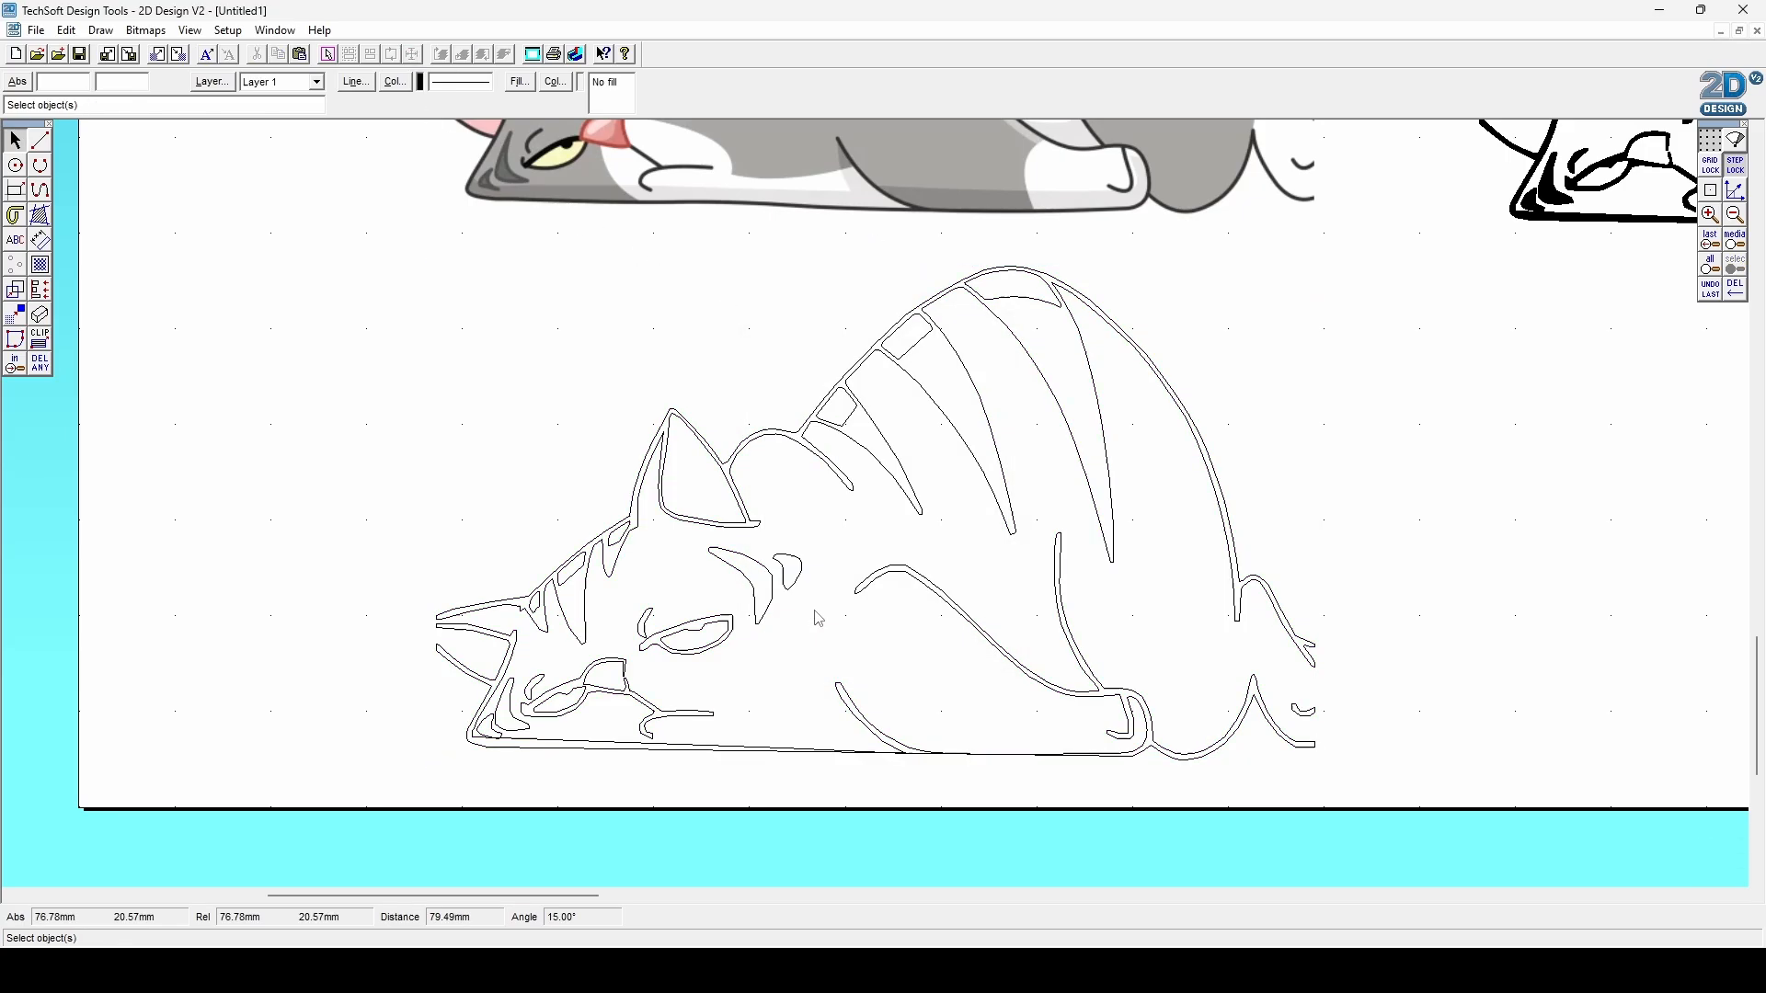
Delete the three small closed outlines at the upper ends of the lying cat's back stripes.
click(1051, 302)
click(925, 348)
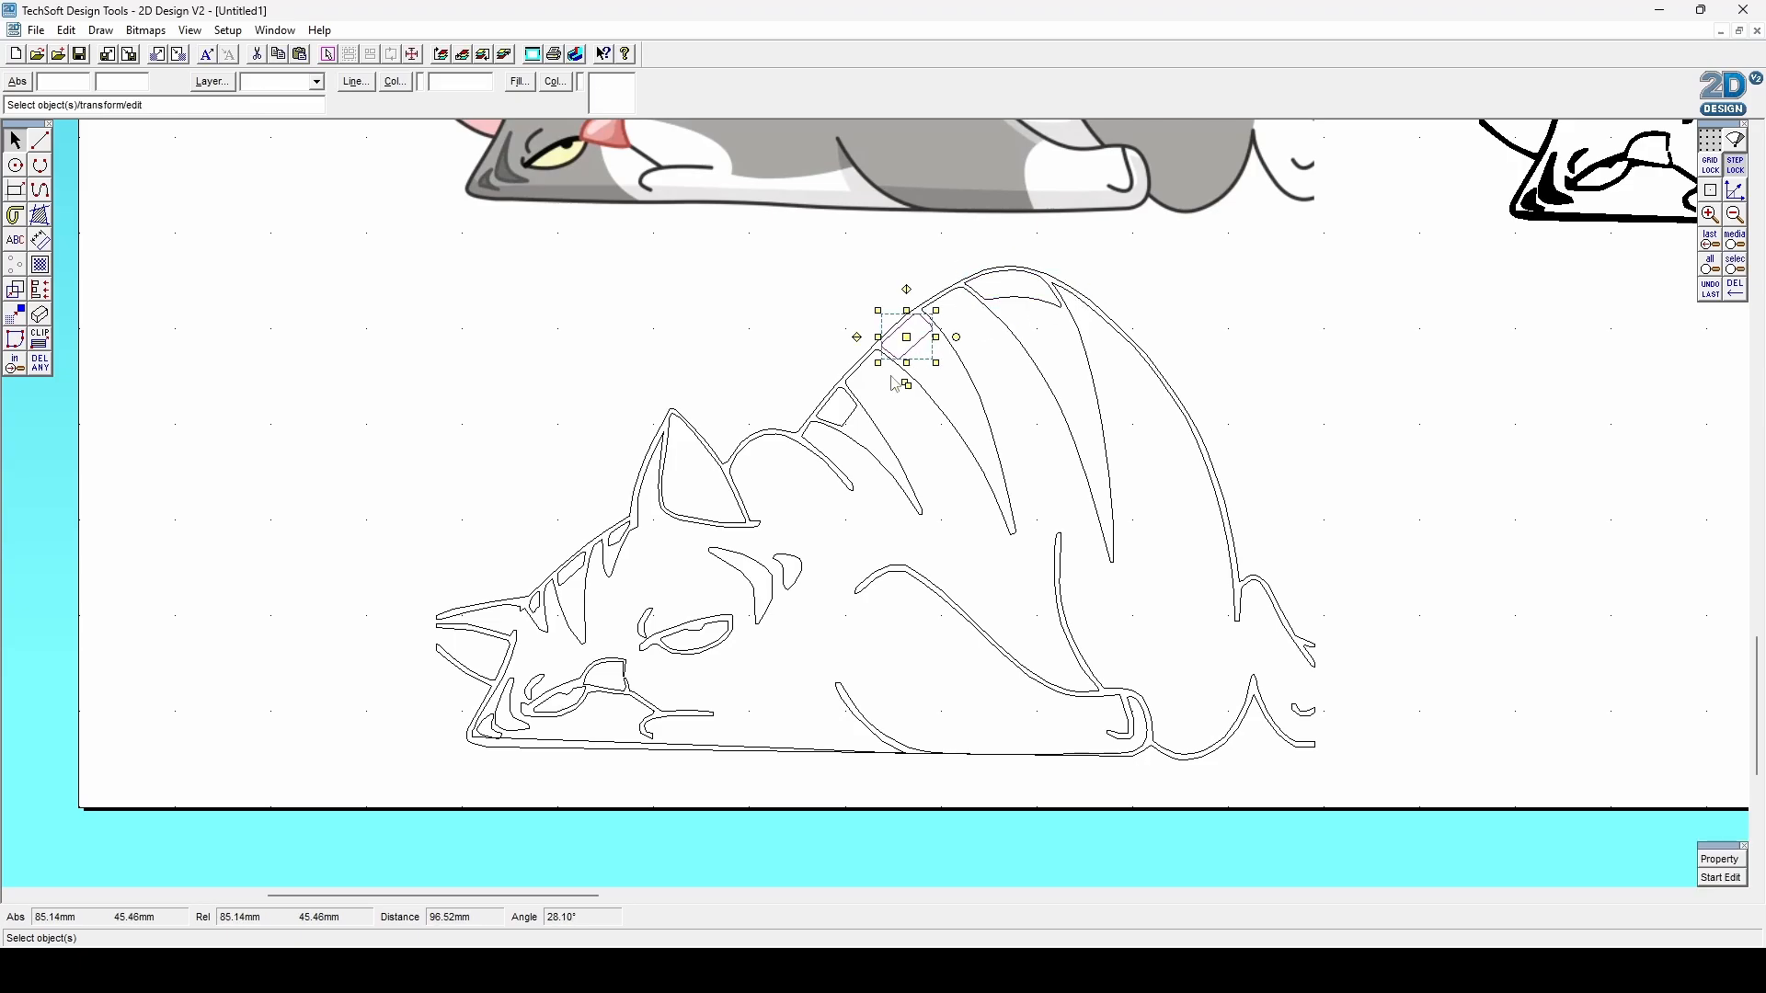
click(844, 416)
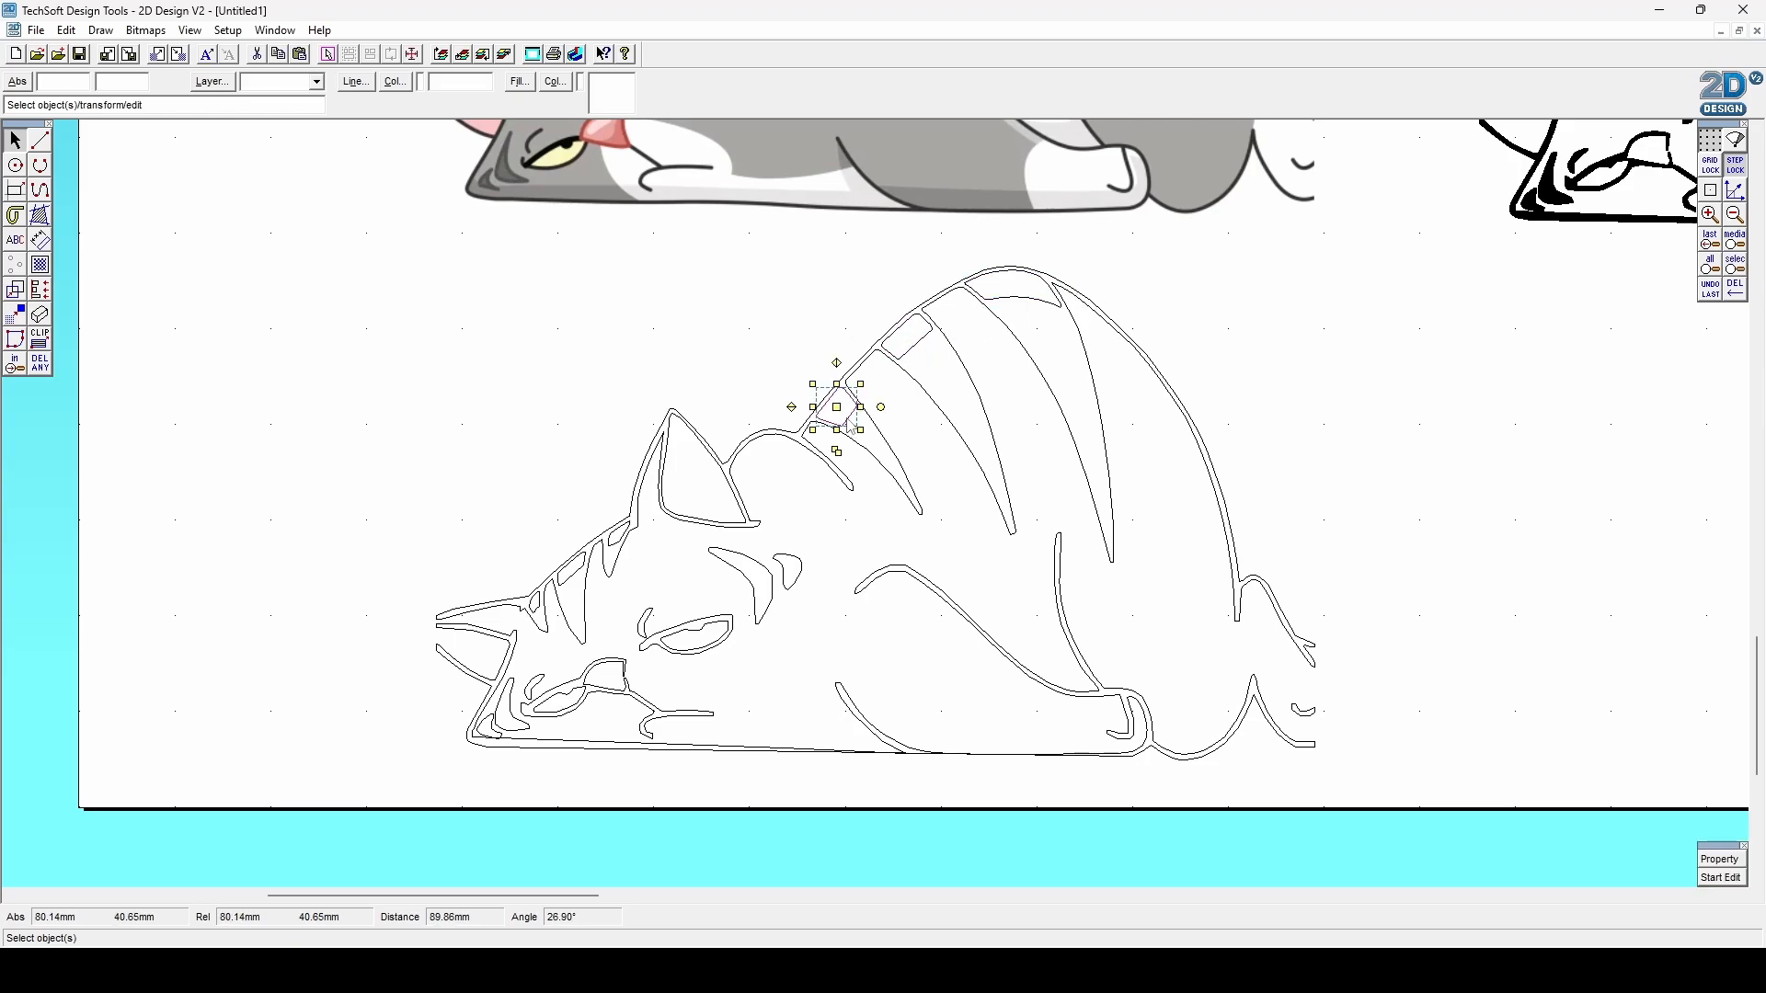
click(1028, 309)
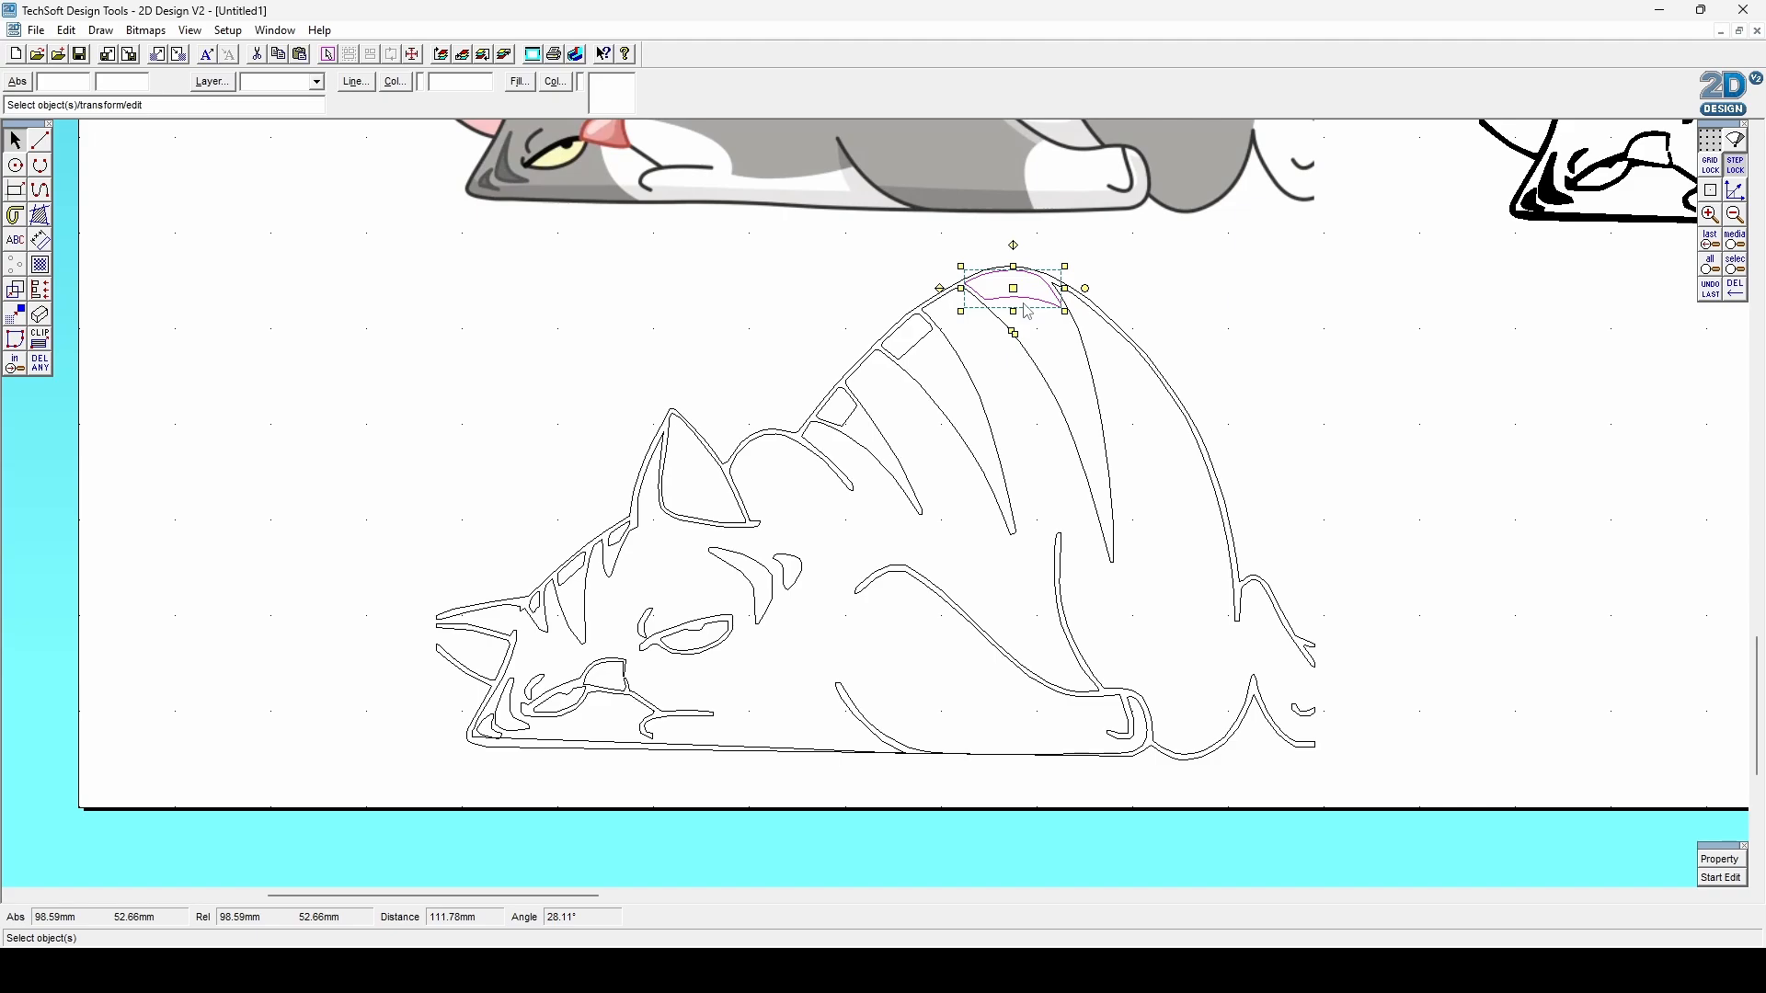
key(Delete)
click(928, 347)
key(Delete)
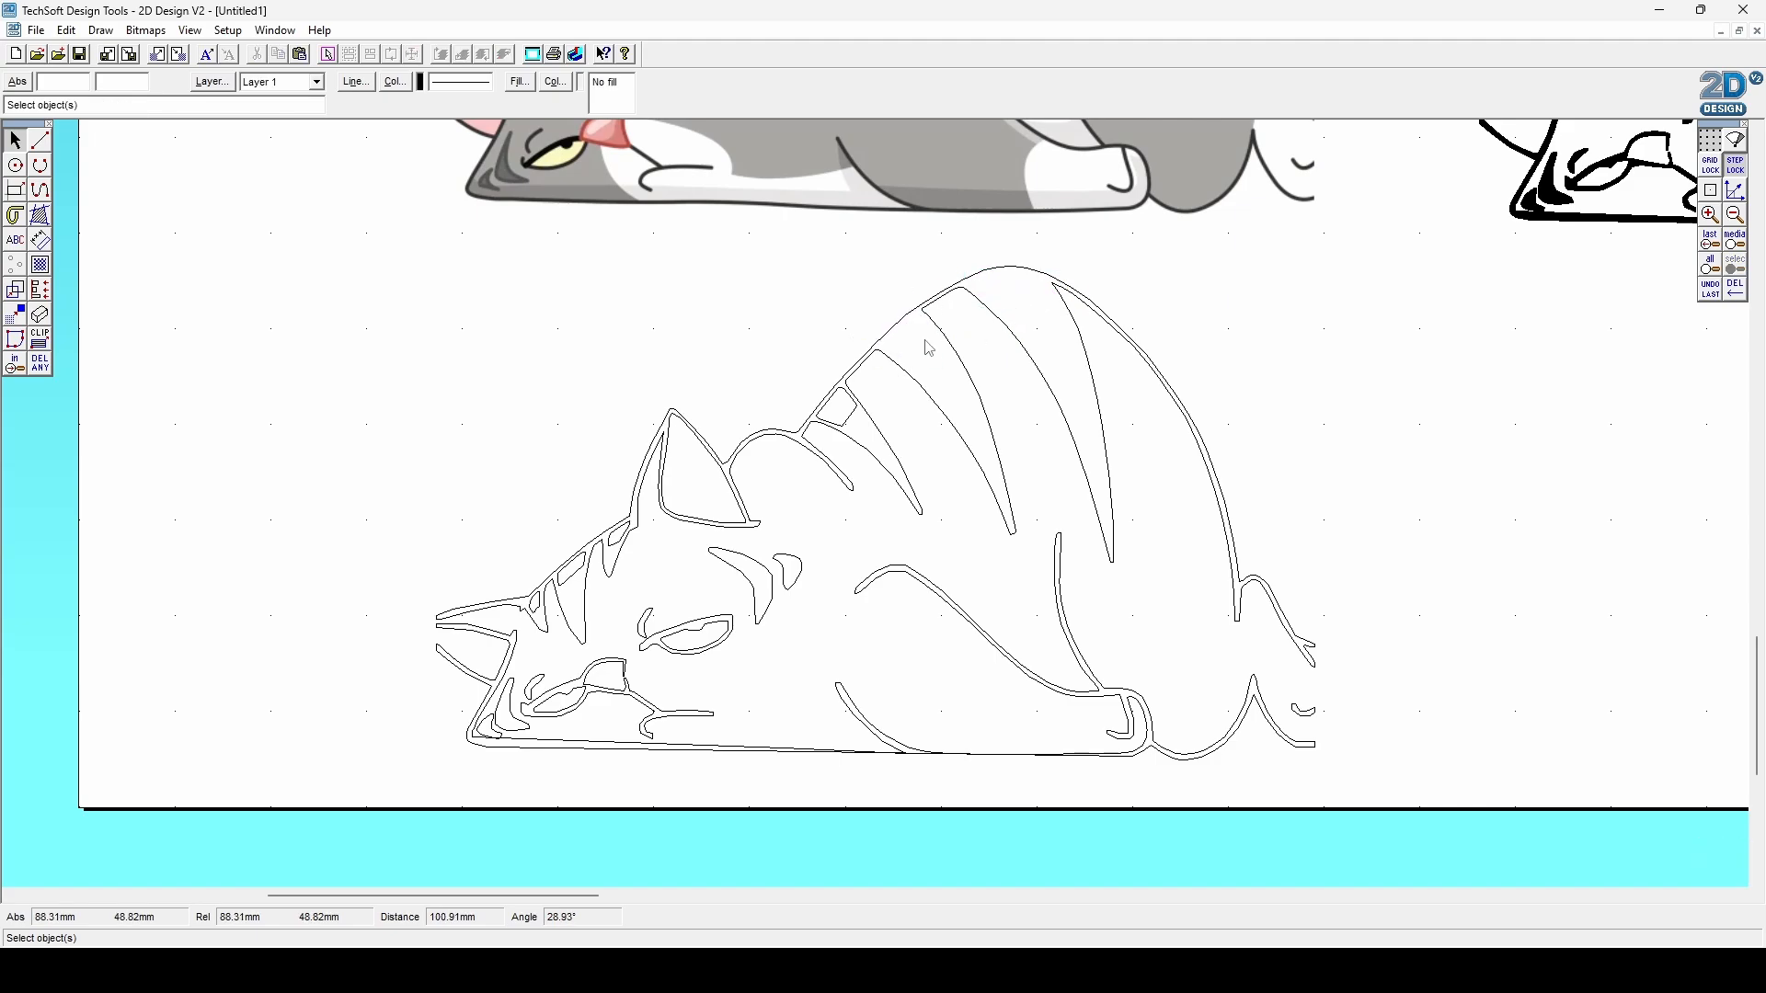
click(854, 418)
key(Delete)
Delete the small closed outlines at the upper ends of the stripes on the lying cat's head.
click(624, 547)
key(Delete)
click(577, 574)
key(Delete)
Try a solid black fill on all the exploded lying cat outlines at once, and undo it.
drag(347, 261, 1385, 800)
click(520, 80)
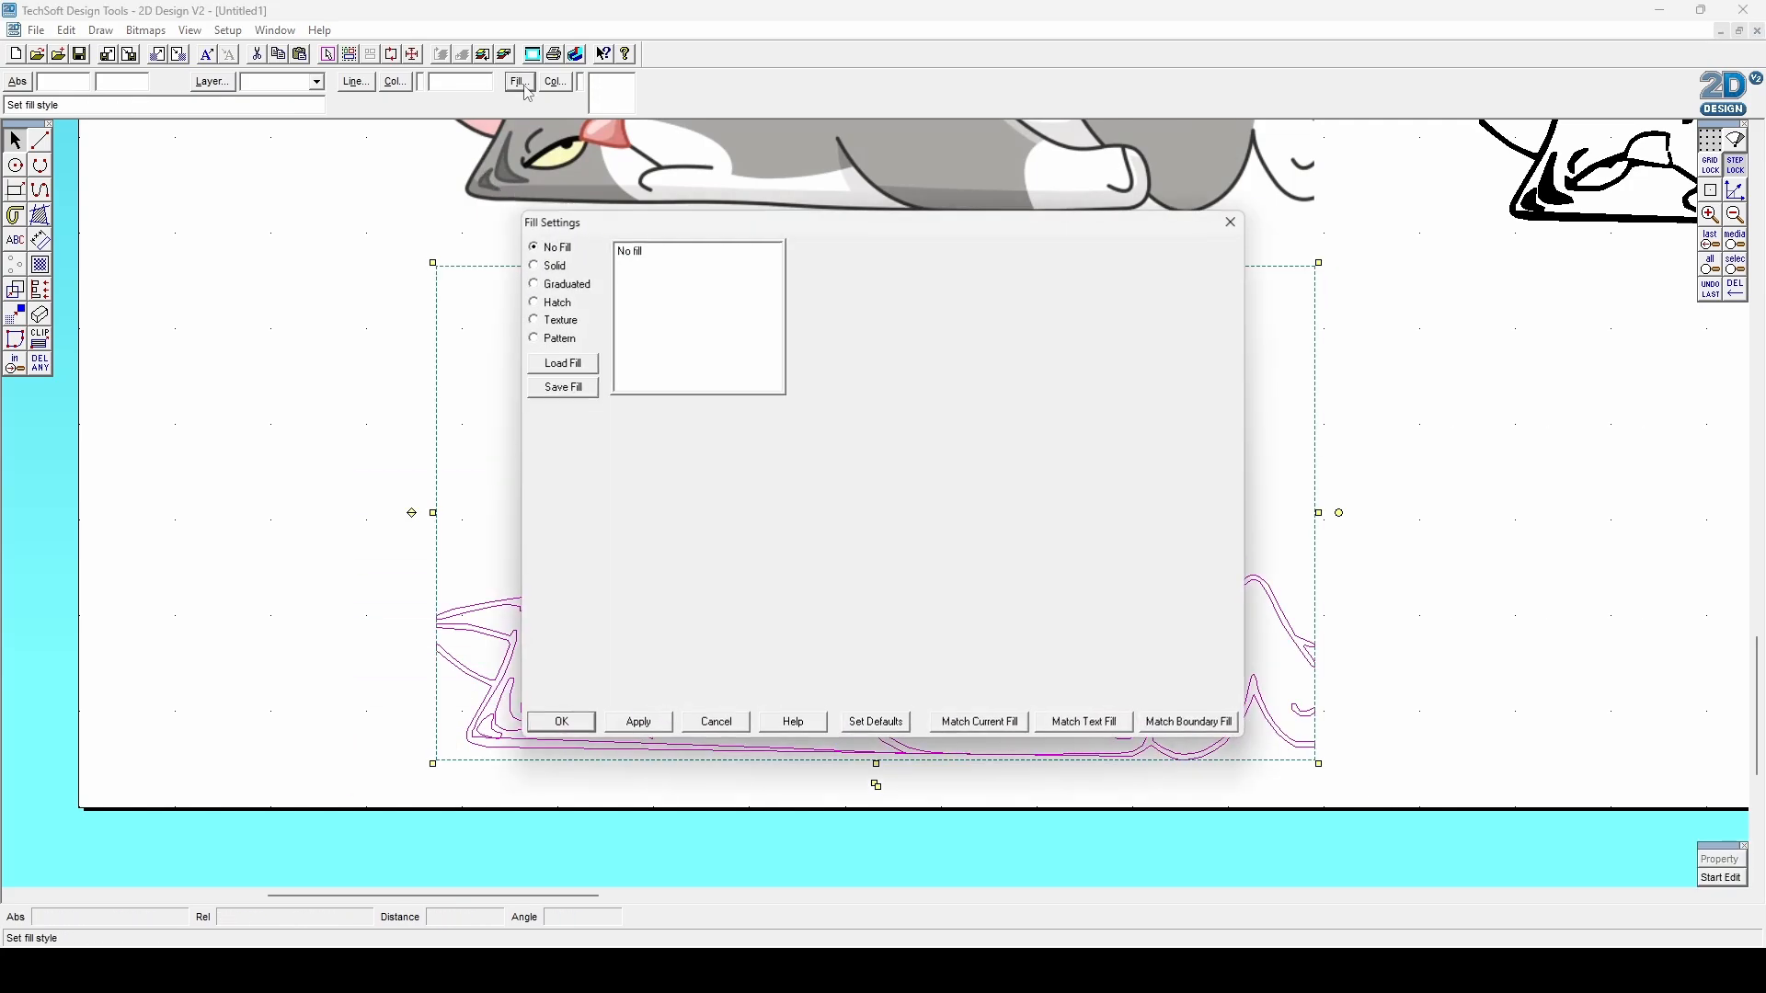
click(547, 267)
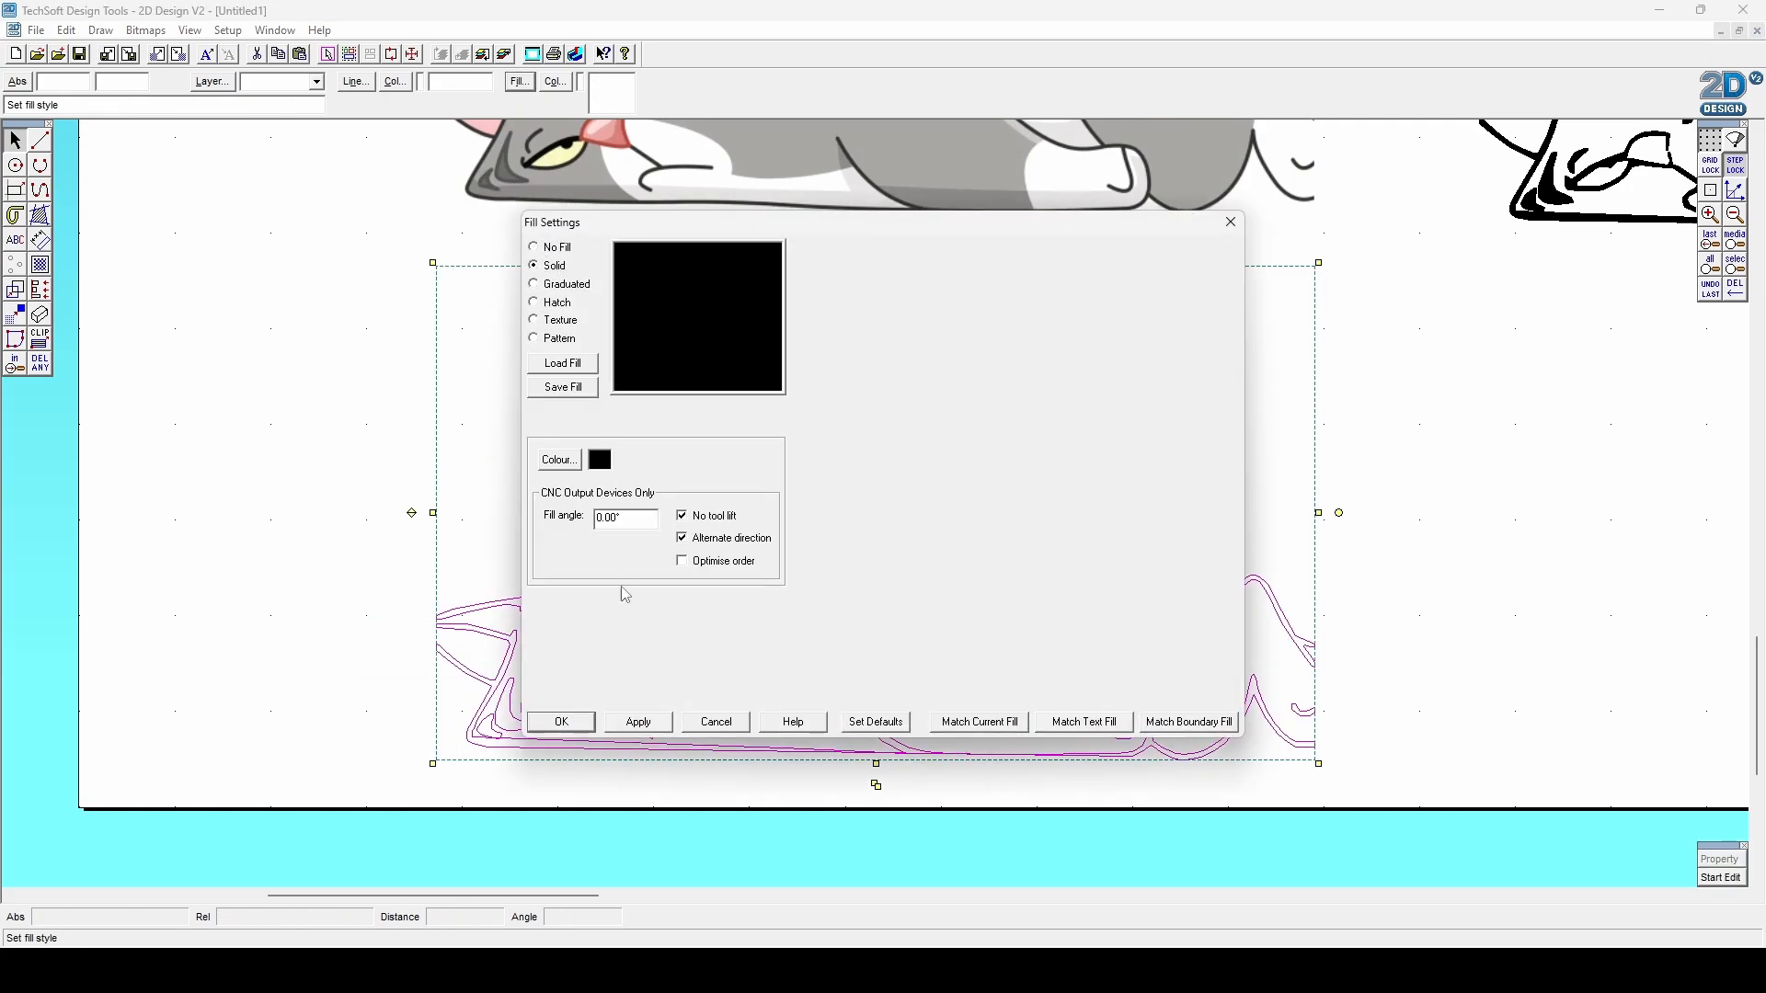
click(631, 723)
click(562, 722)
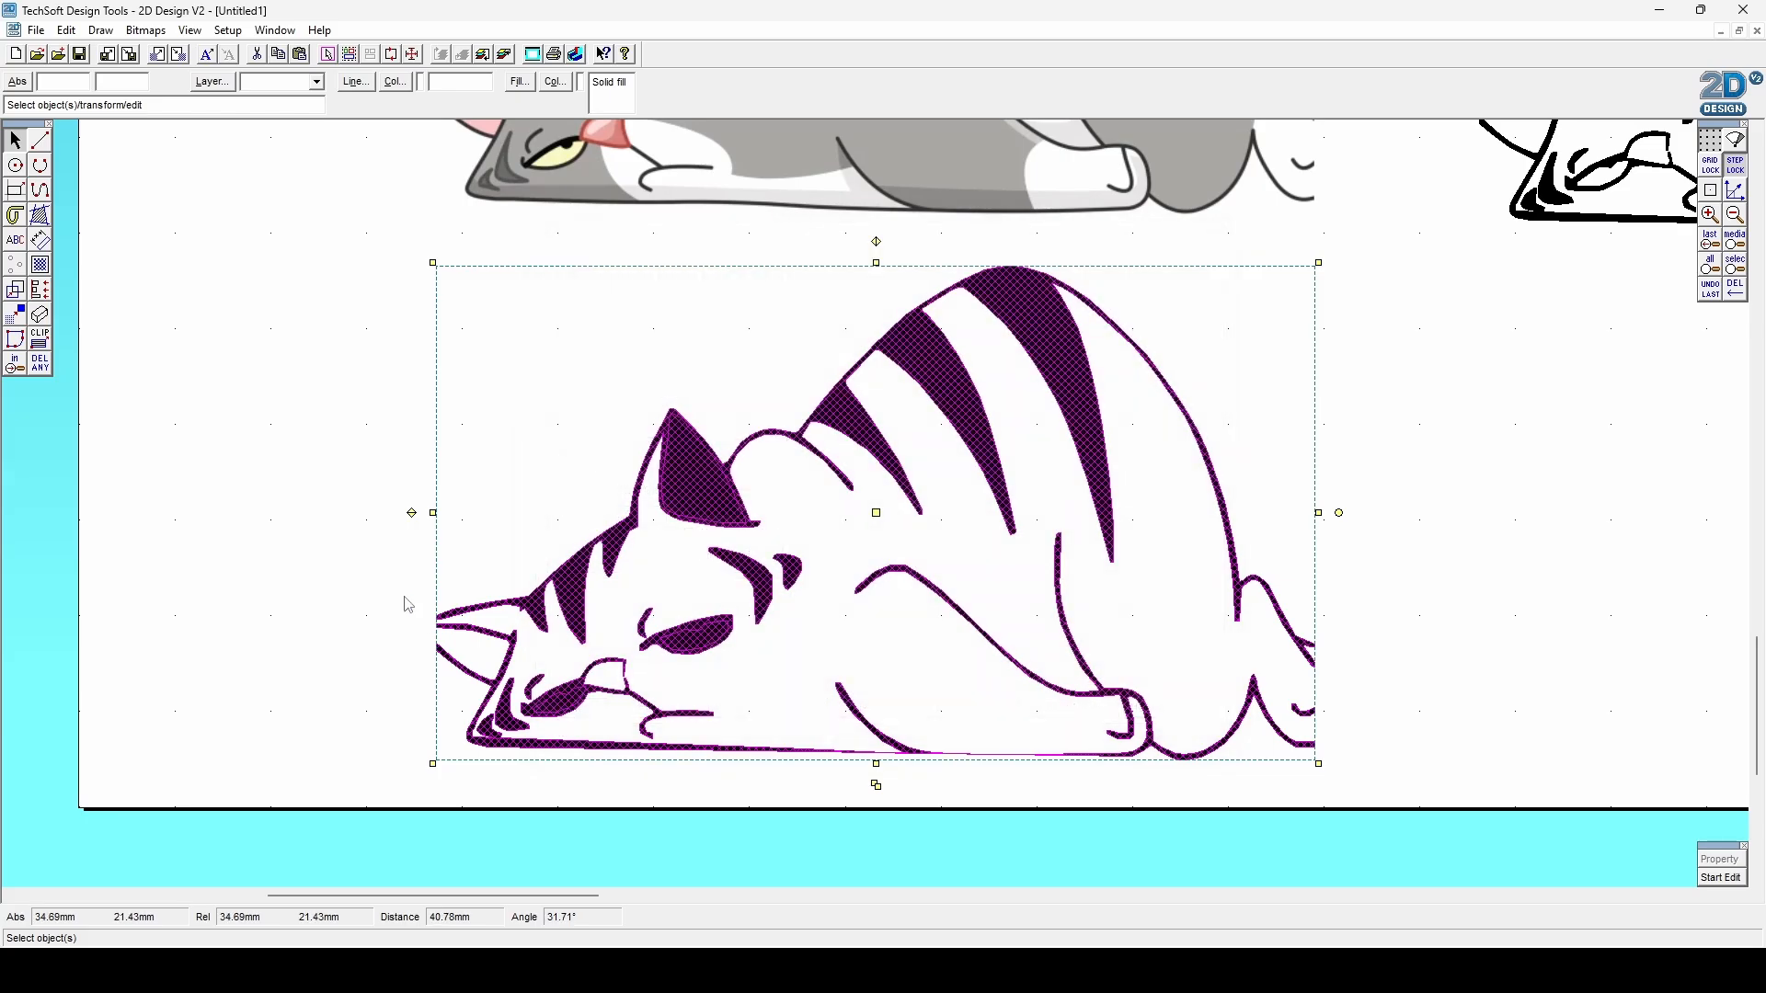
click(284, 484)
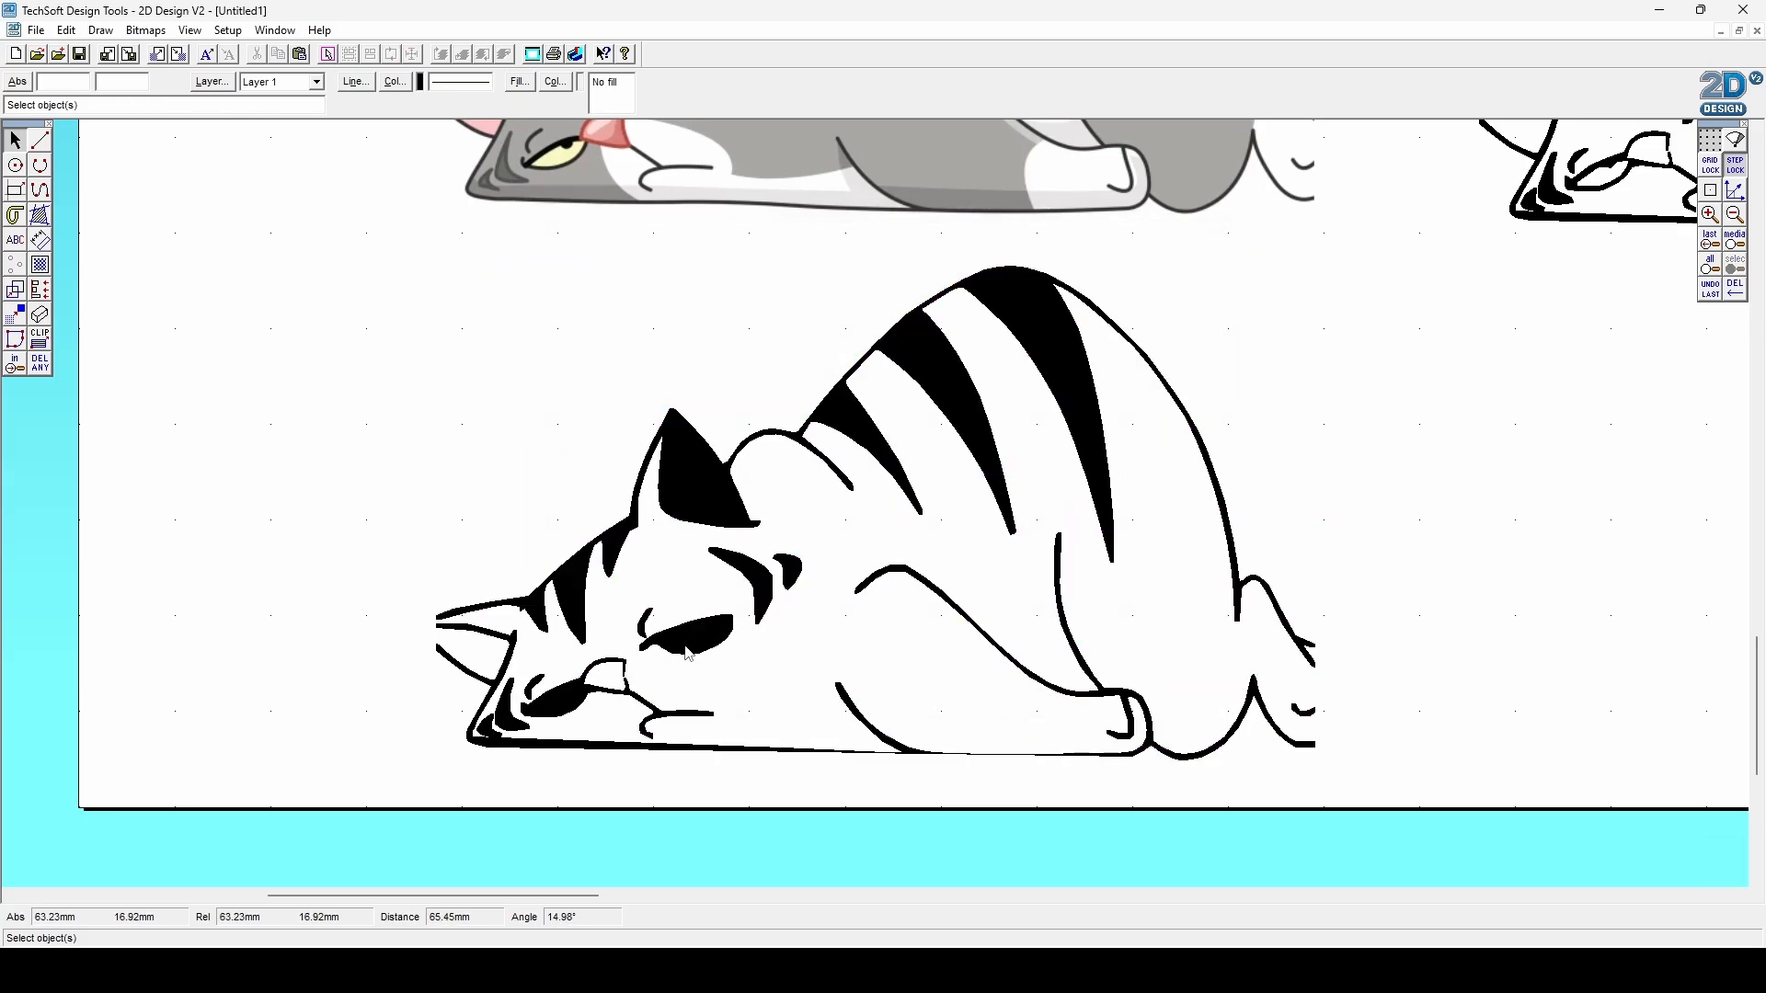
click(1710, 289)
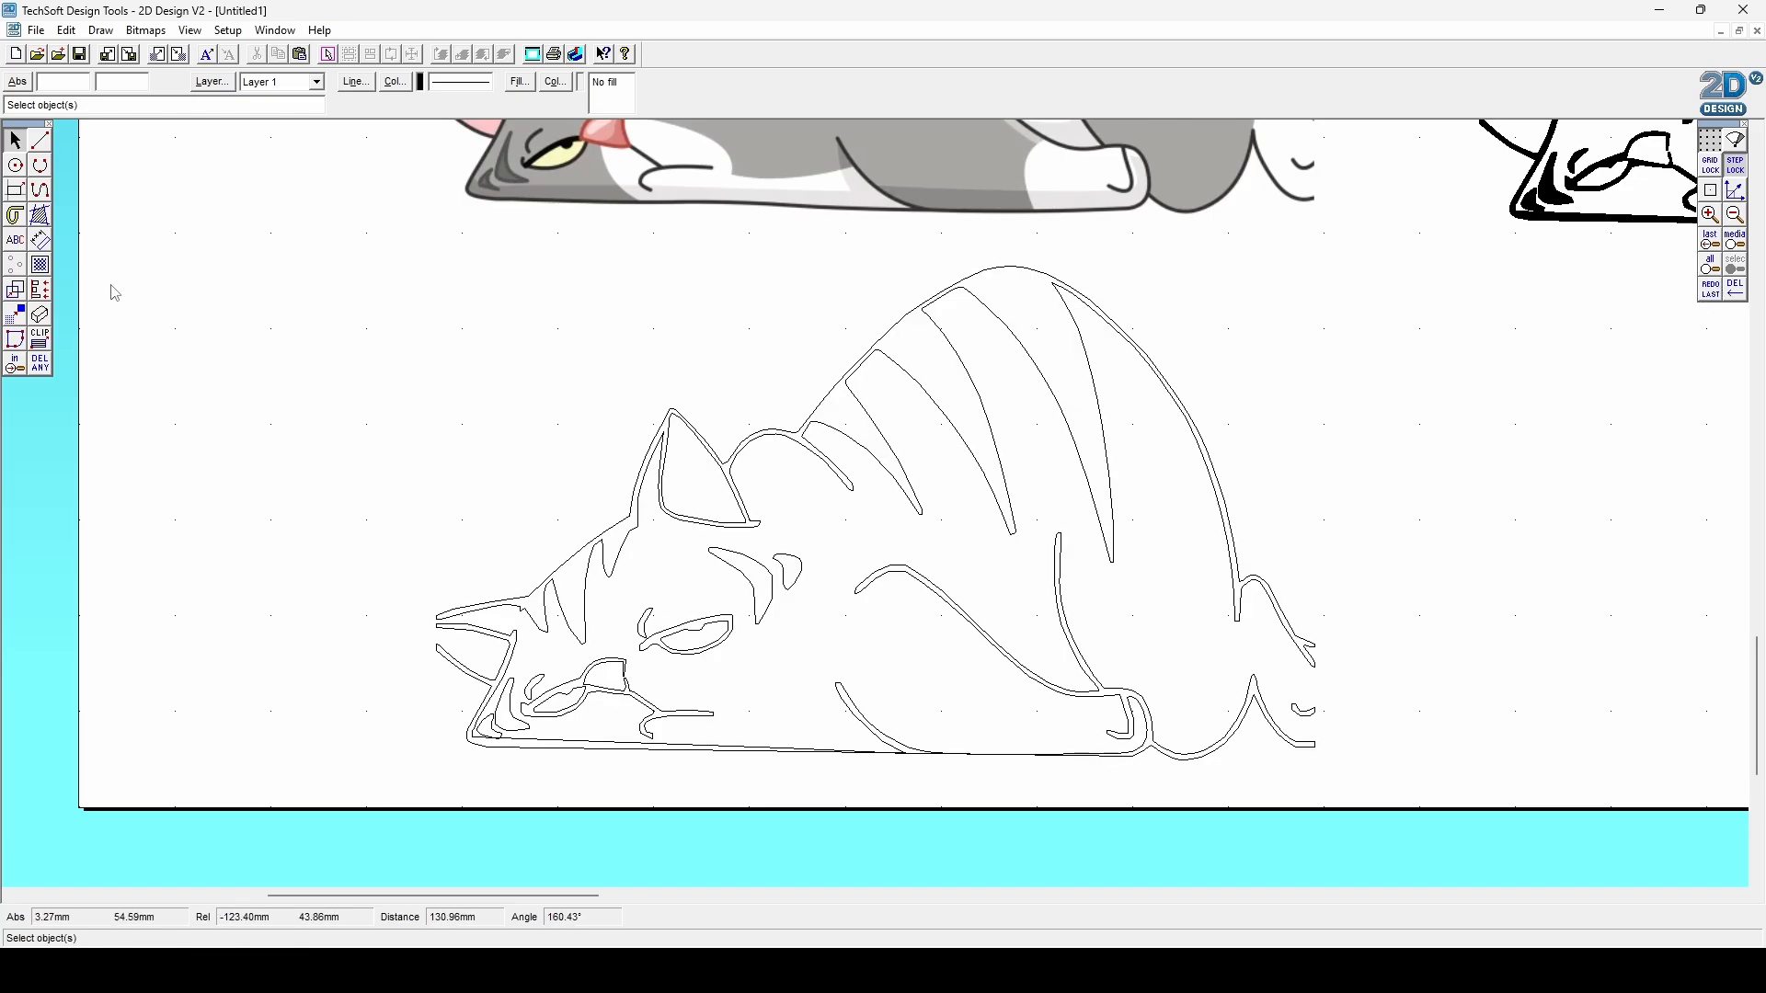
Set the boundary fill to a green line colour and a green solid fill.
double_click(41, 218)
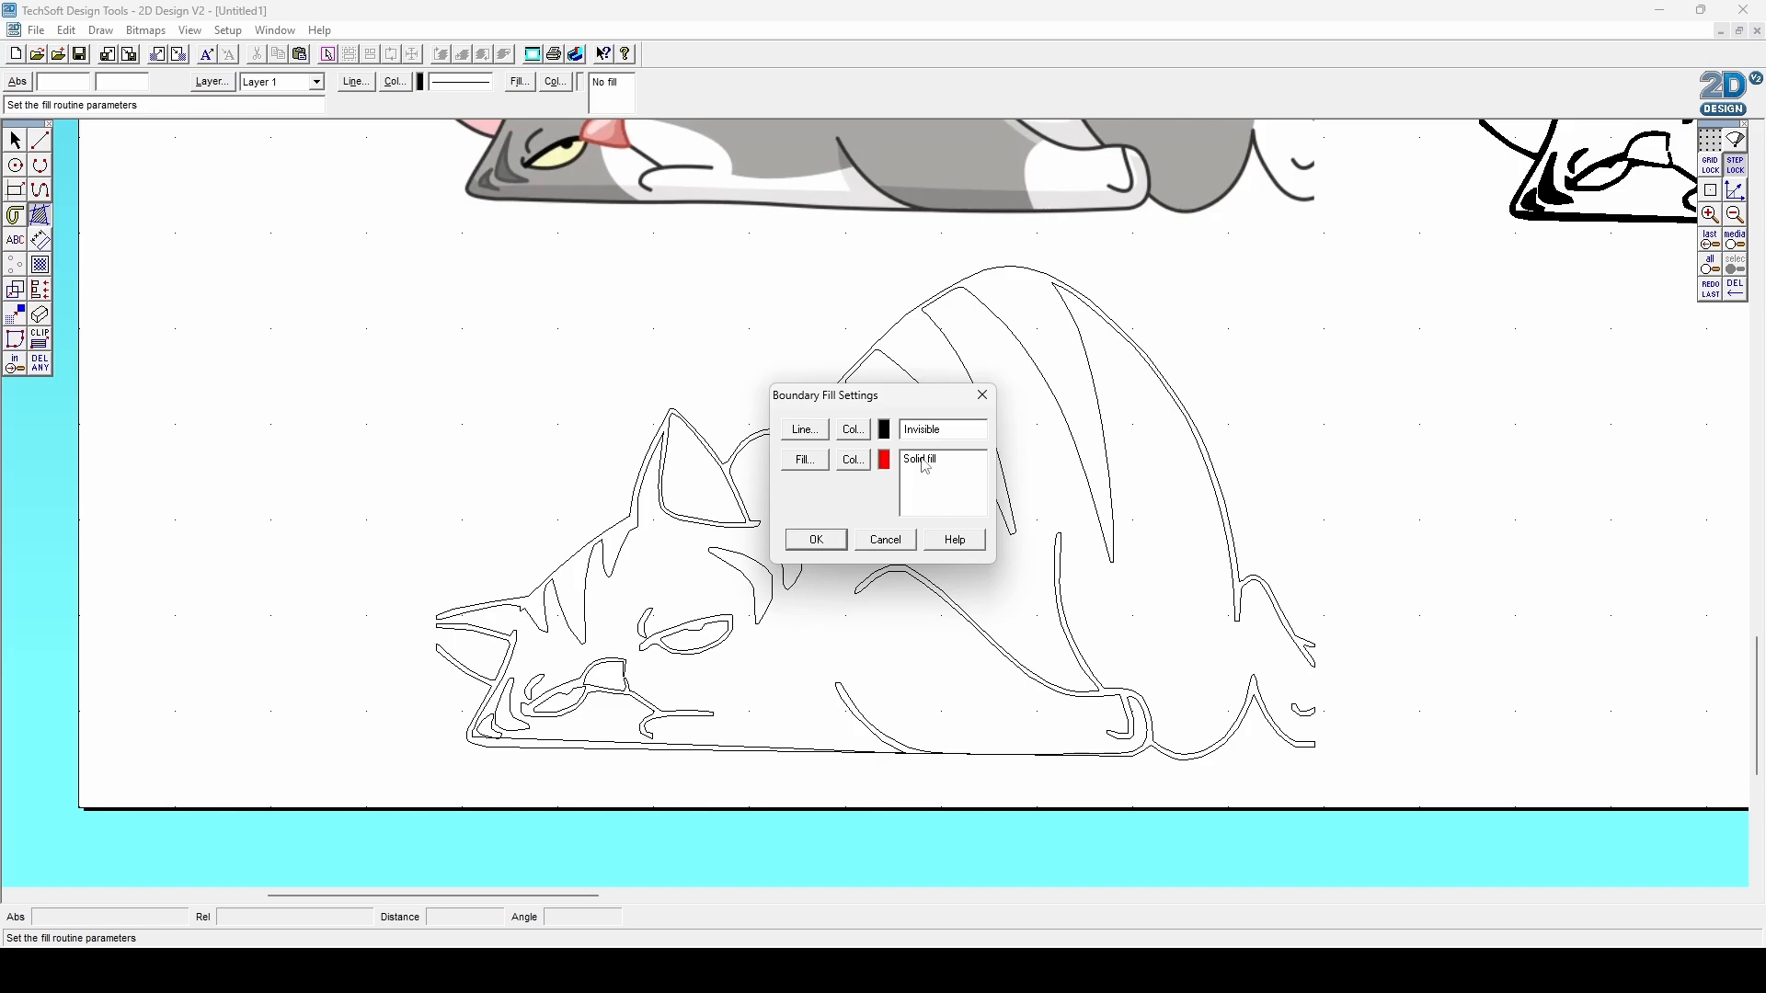
click(856, 431)
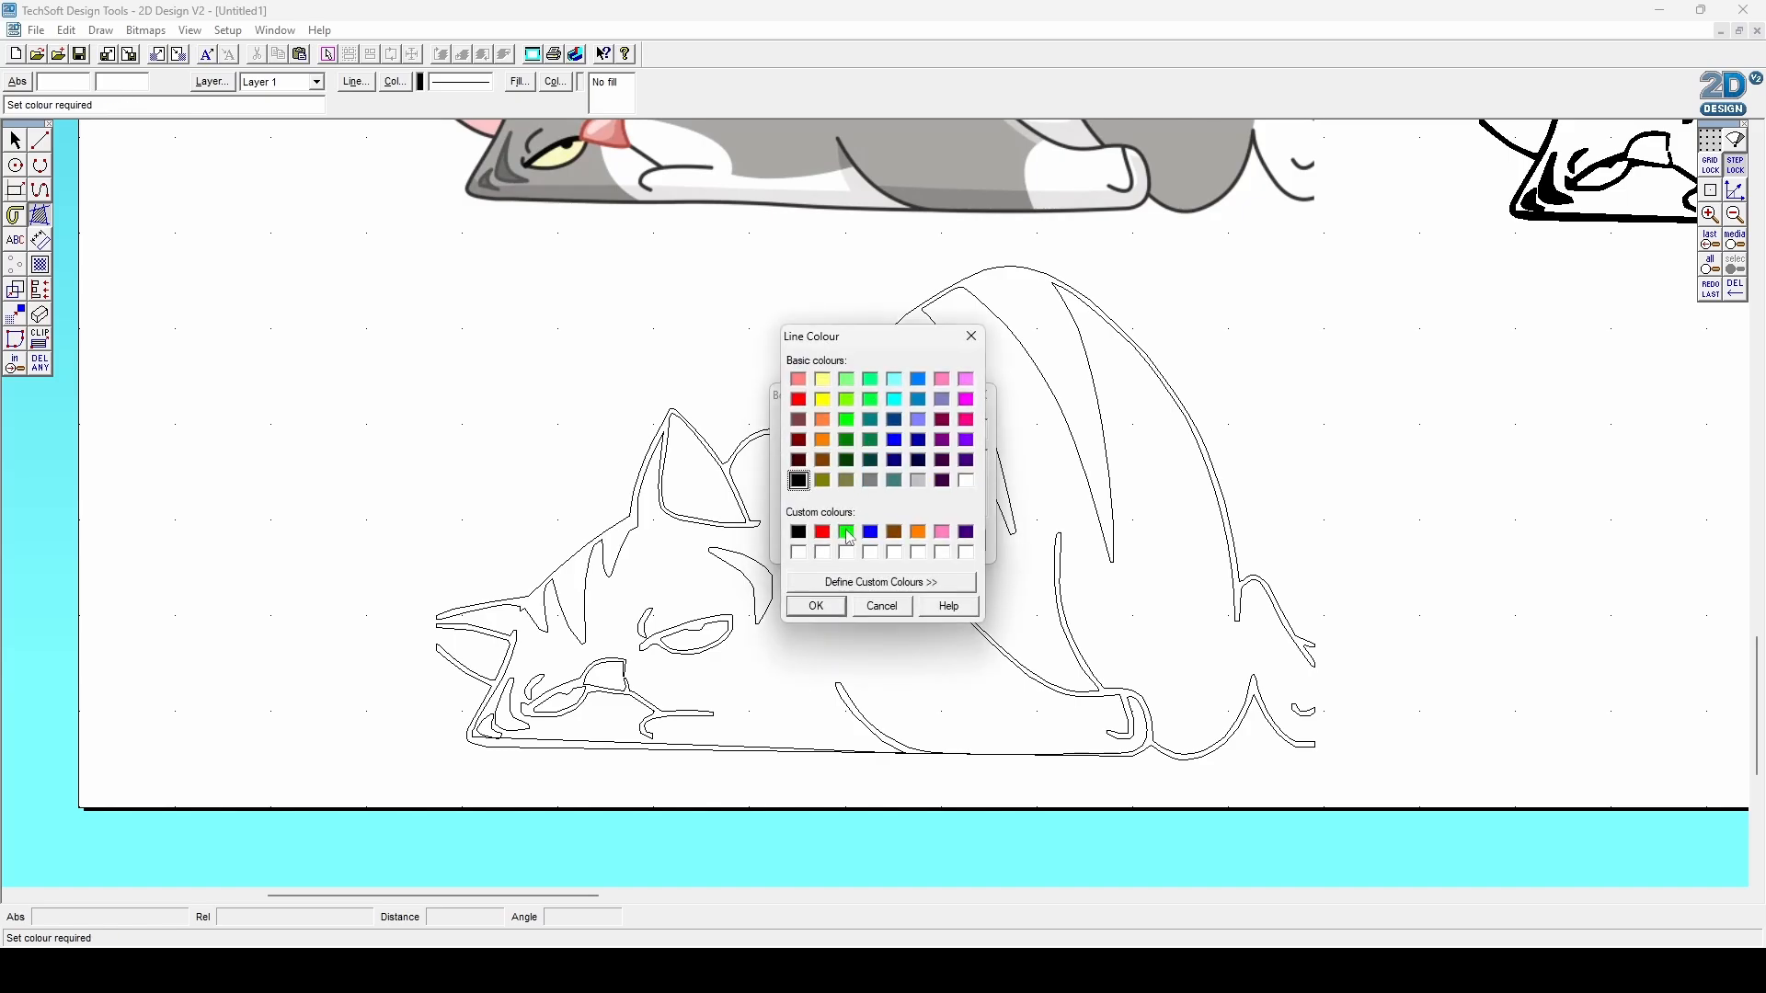
click(847, 534)
click(817, 606)
click(854, 462)
click(847, 532)
click(816, 606)
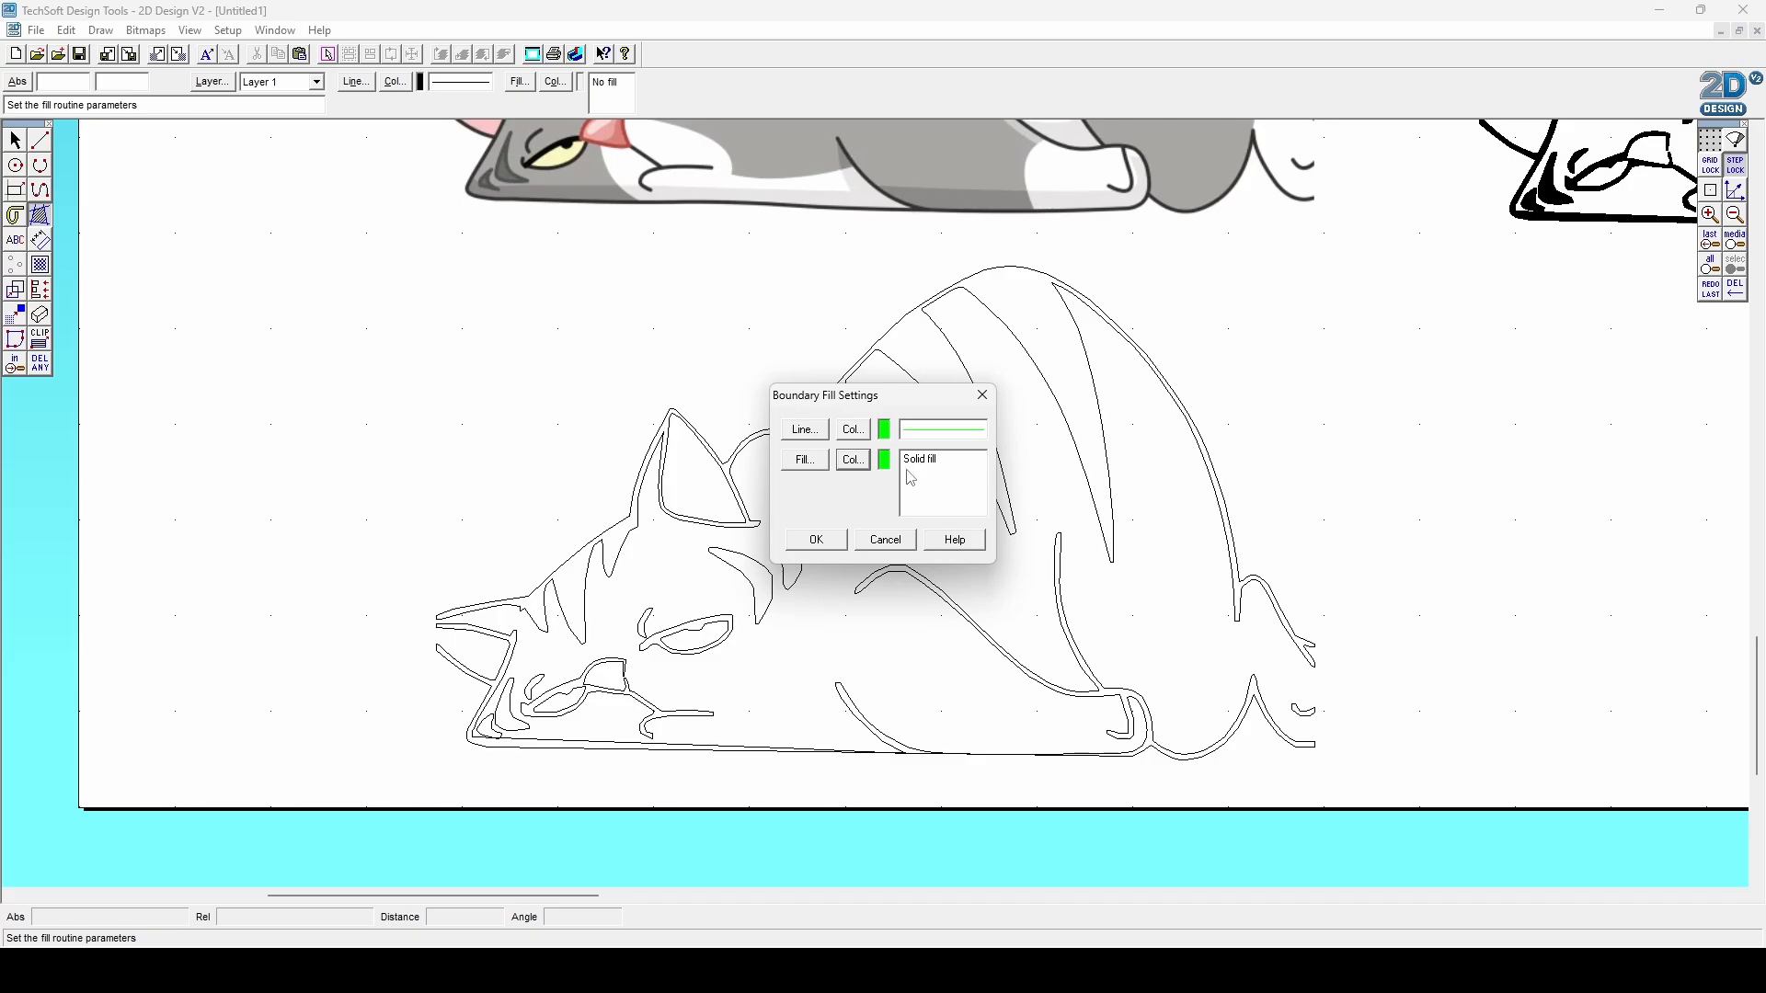
click(817, 541)
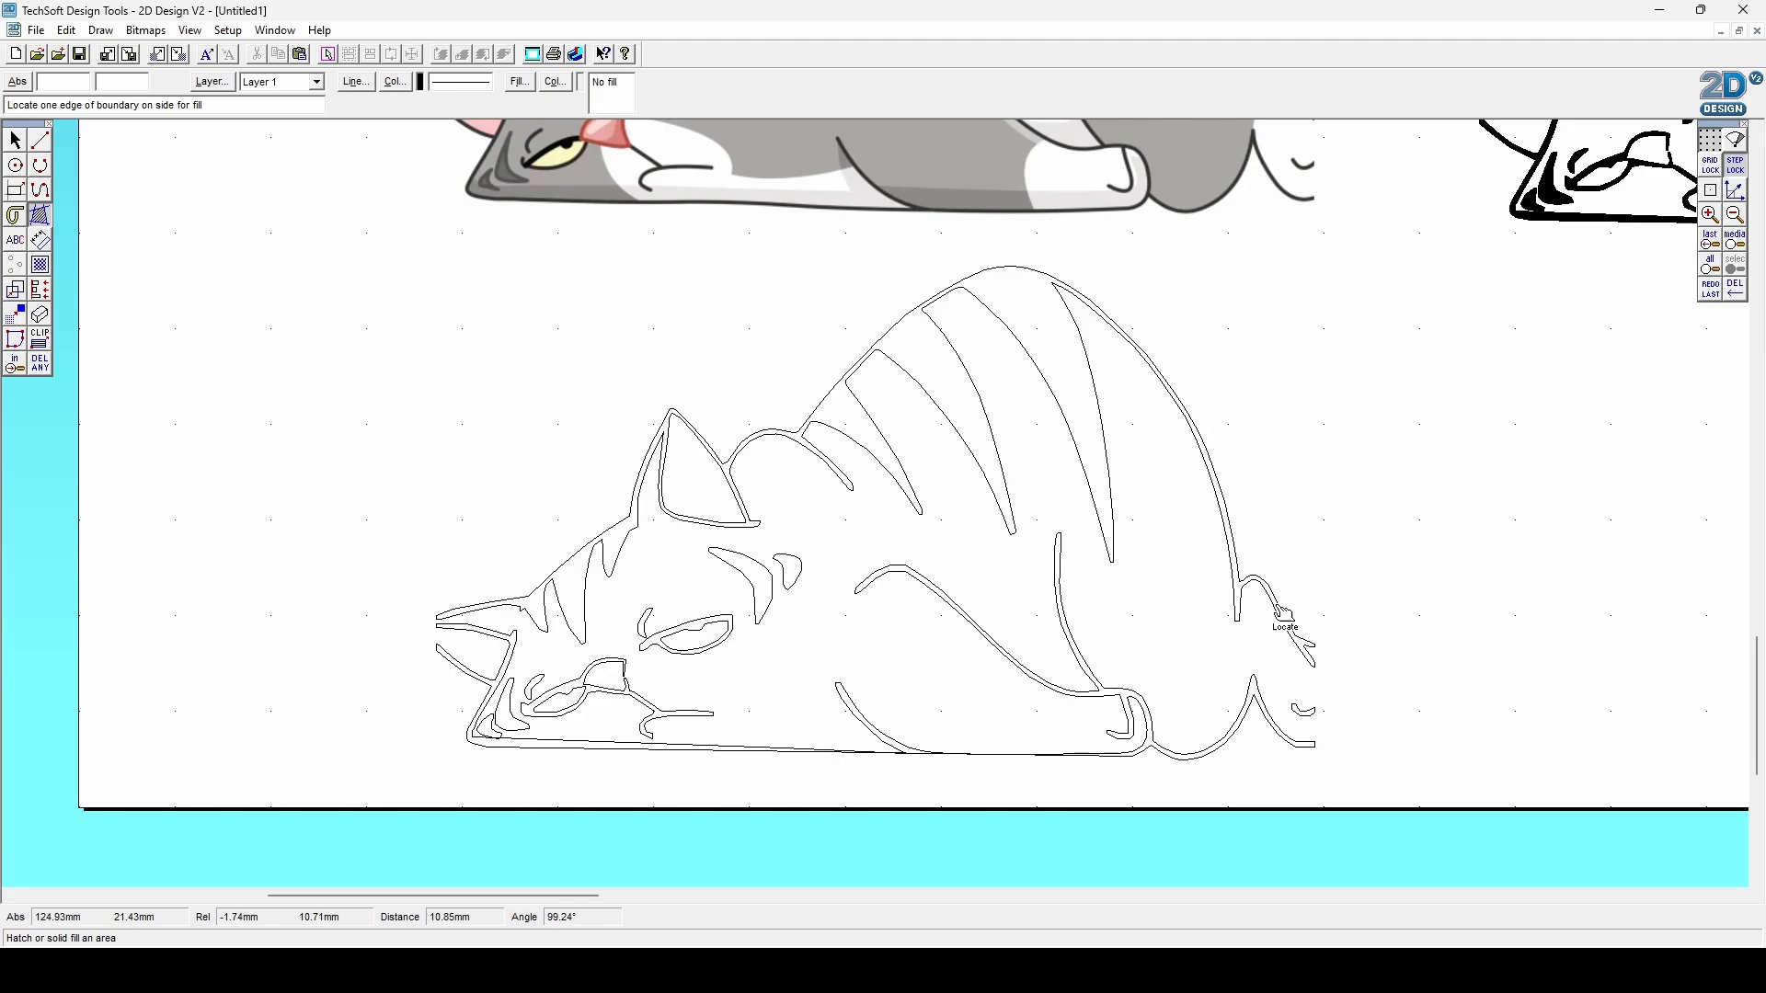
Try filling the lying cat's back, stripes and upper ear boundary with no islands, and undo the fill.
click(962, 368)
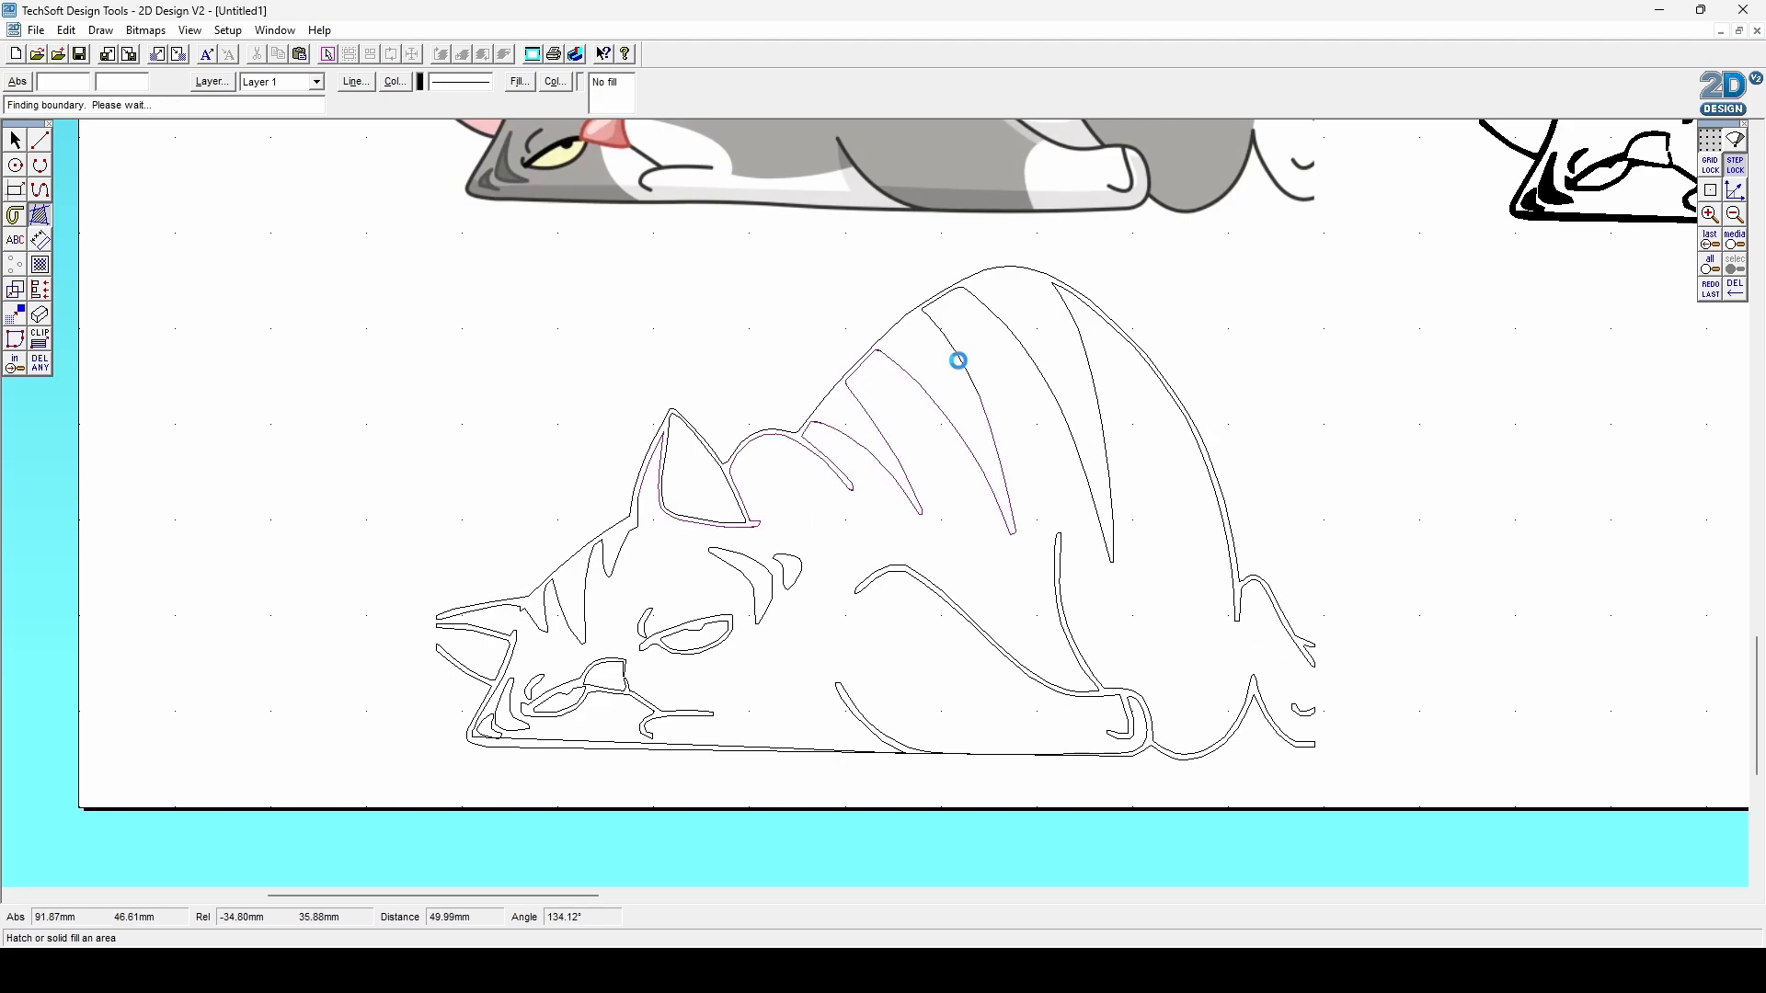
drag(871, 425, 1132, 387)
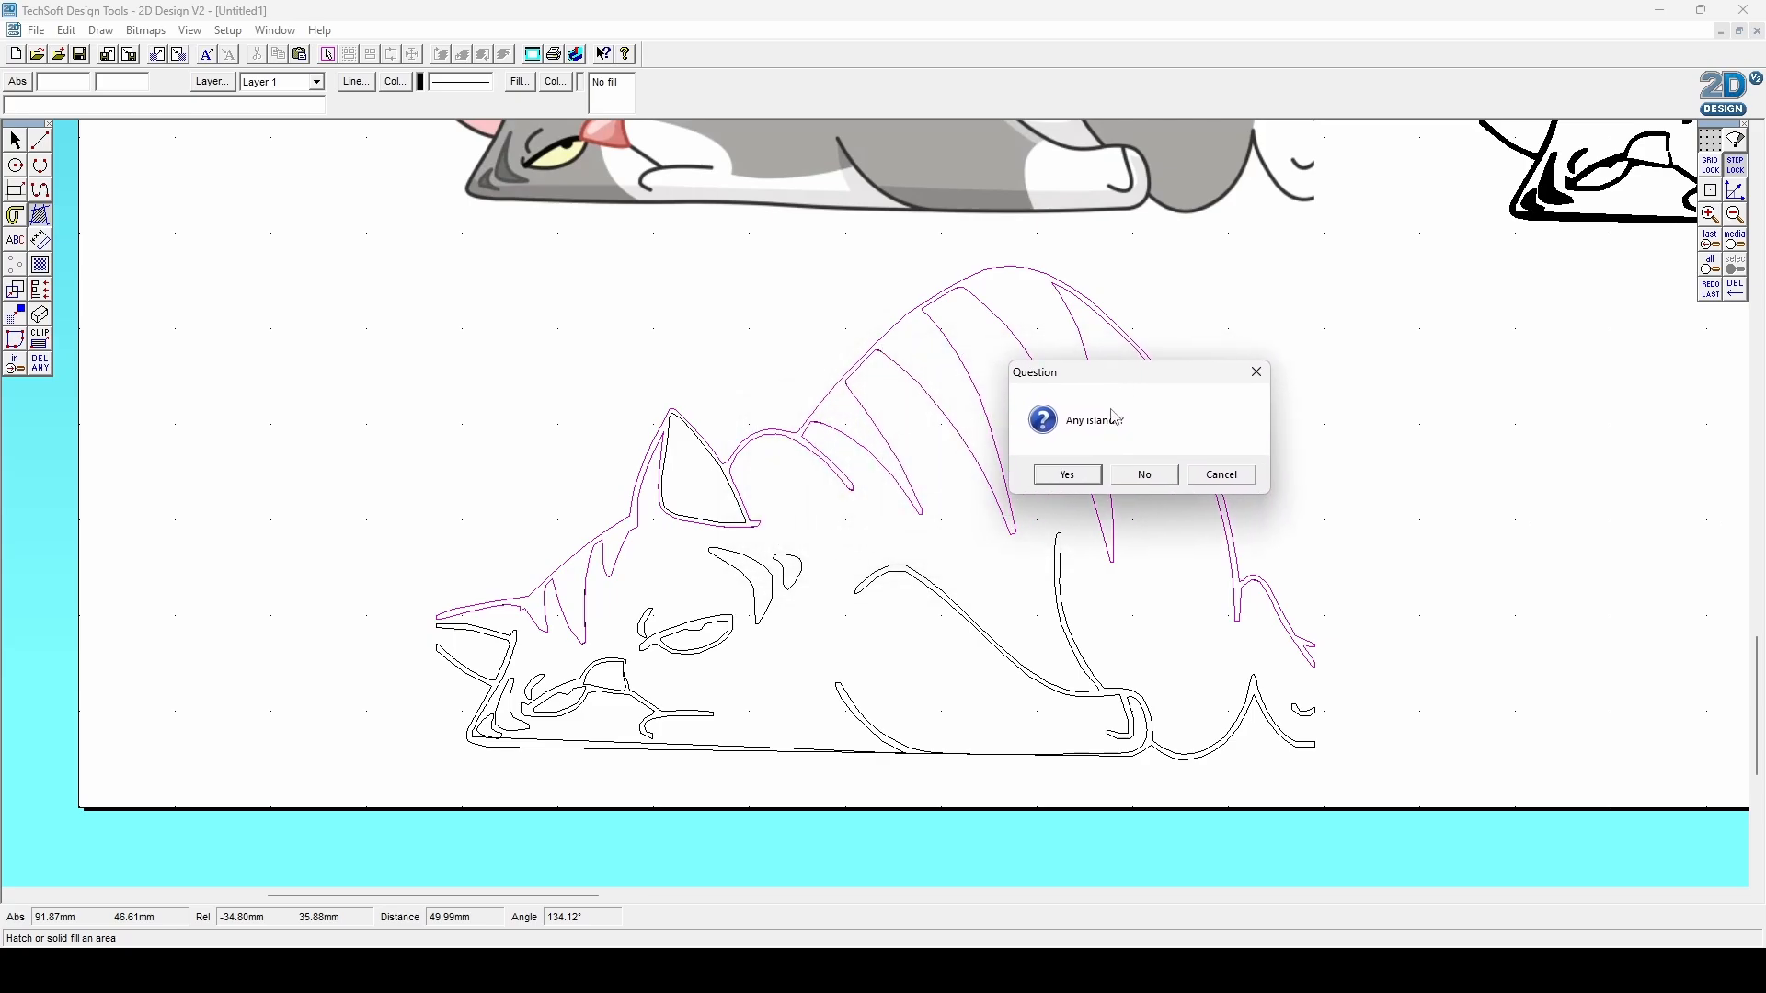
click(1142, 476)
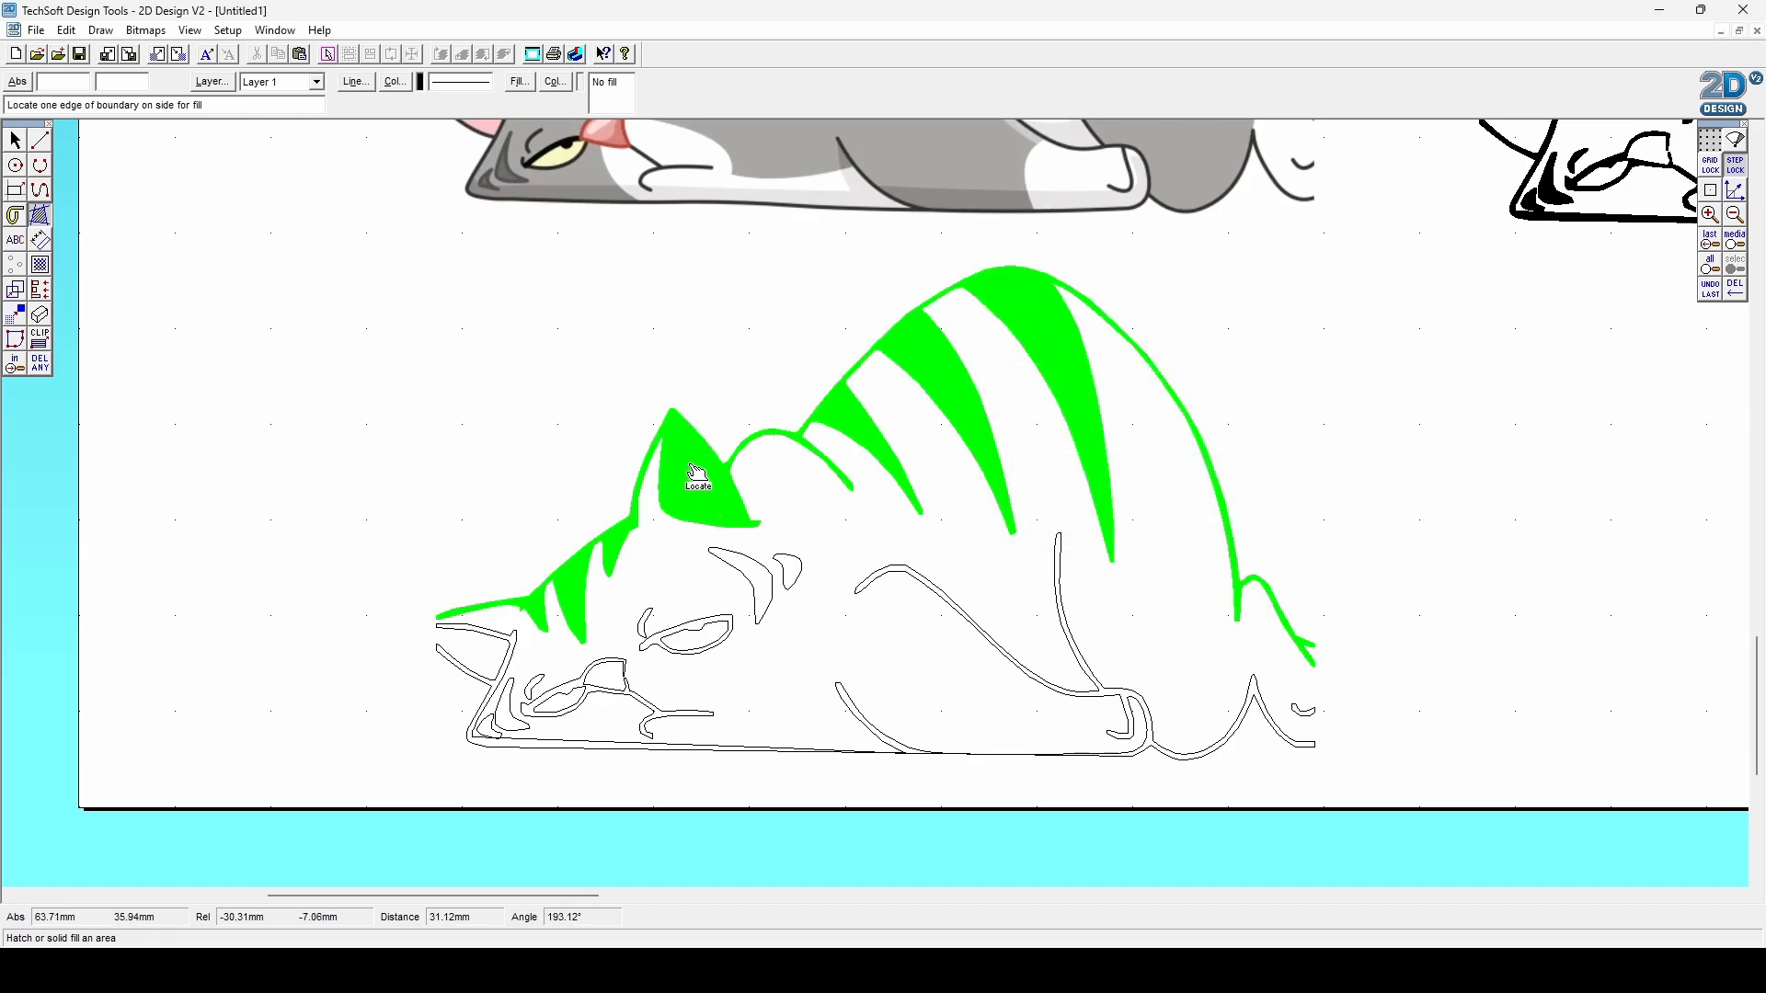
click(1710, 290)
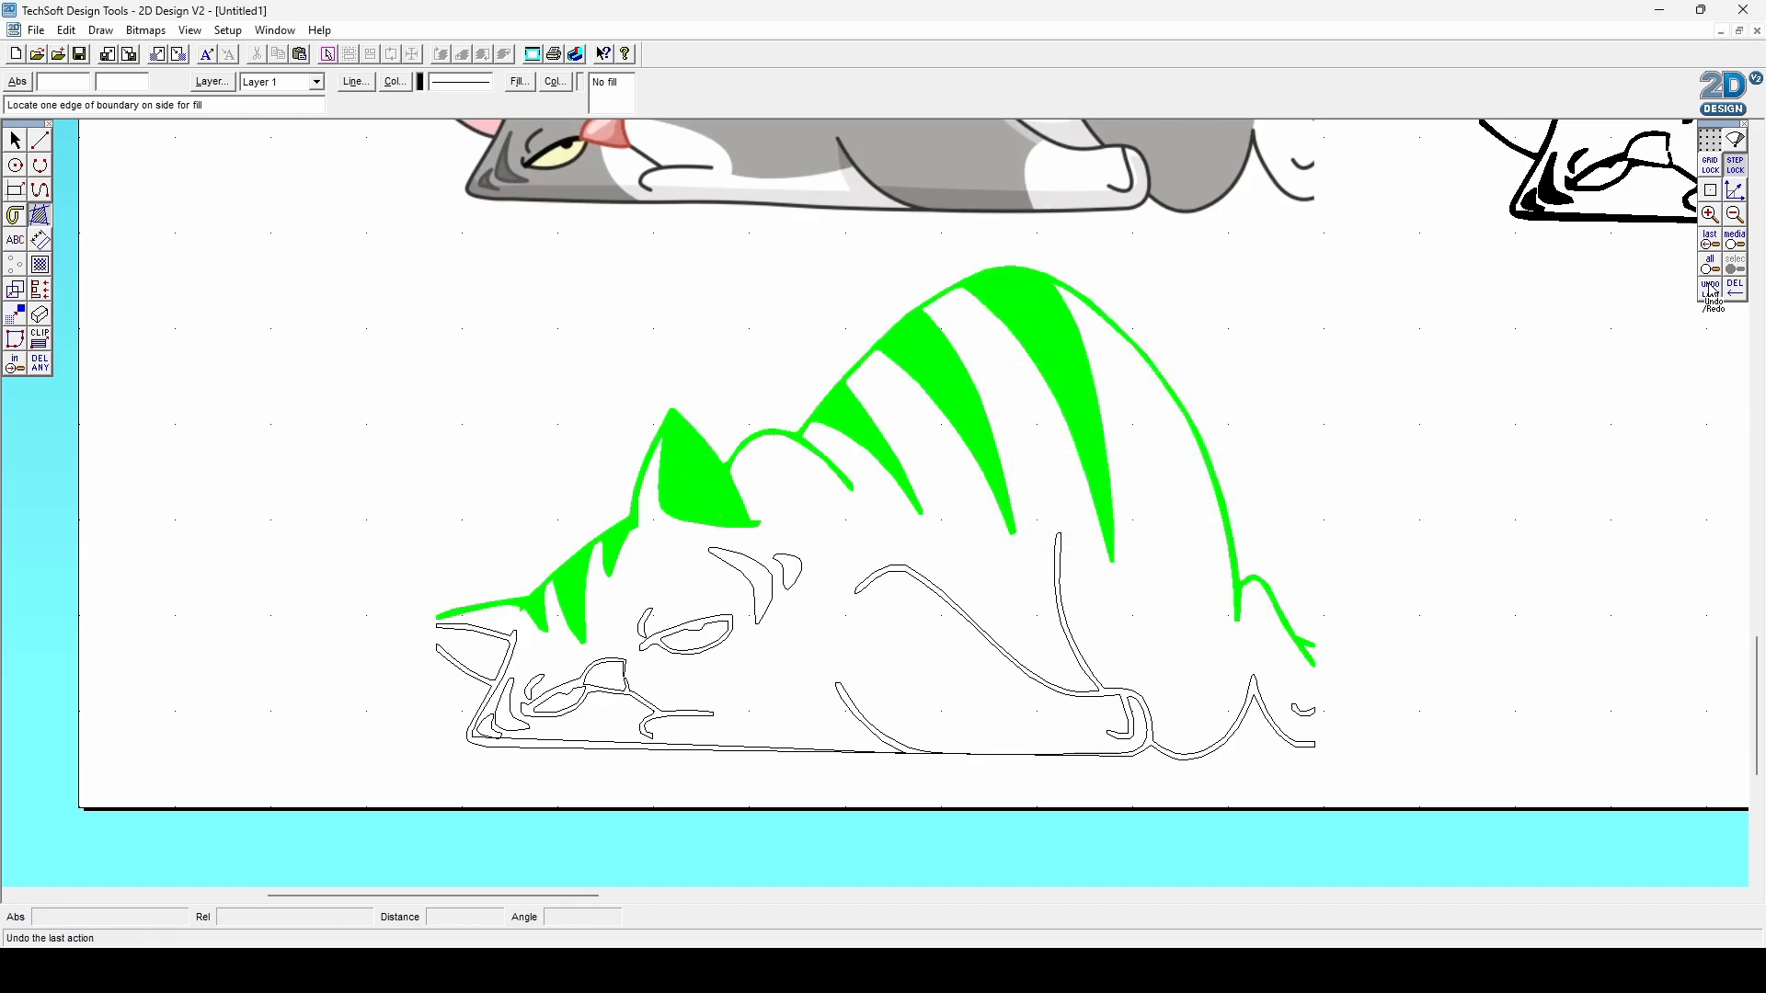
Fill the lying cat's back and stripes boundary in solid green, with the inner ear outline as its only island.
click(51, 230)
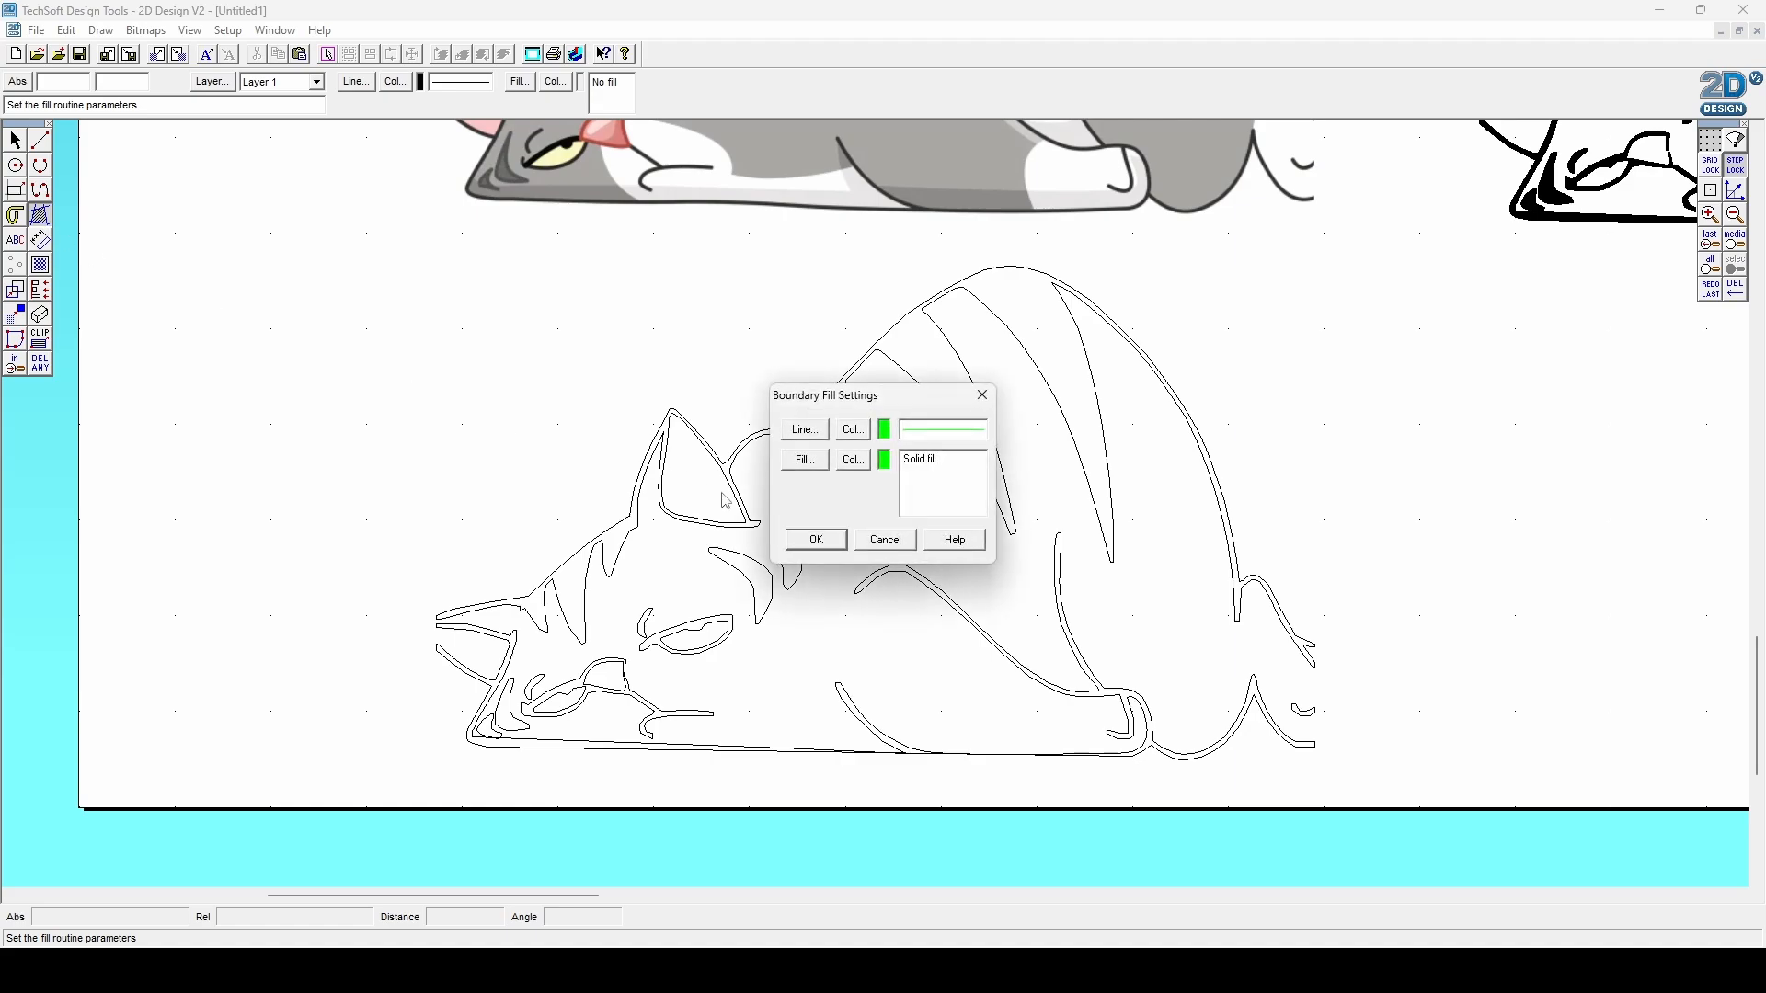
click(814, 538)
click(786, 432)
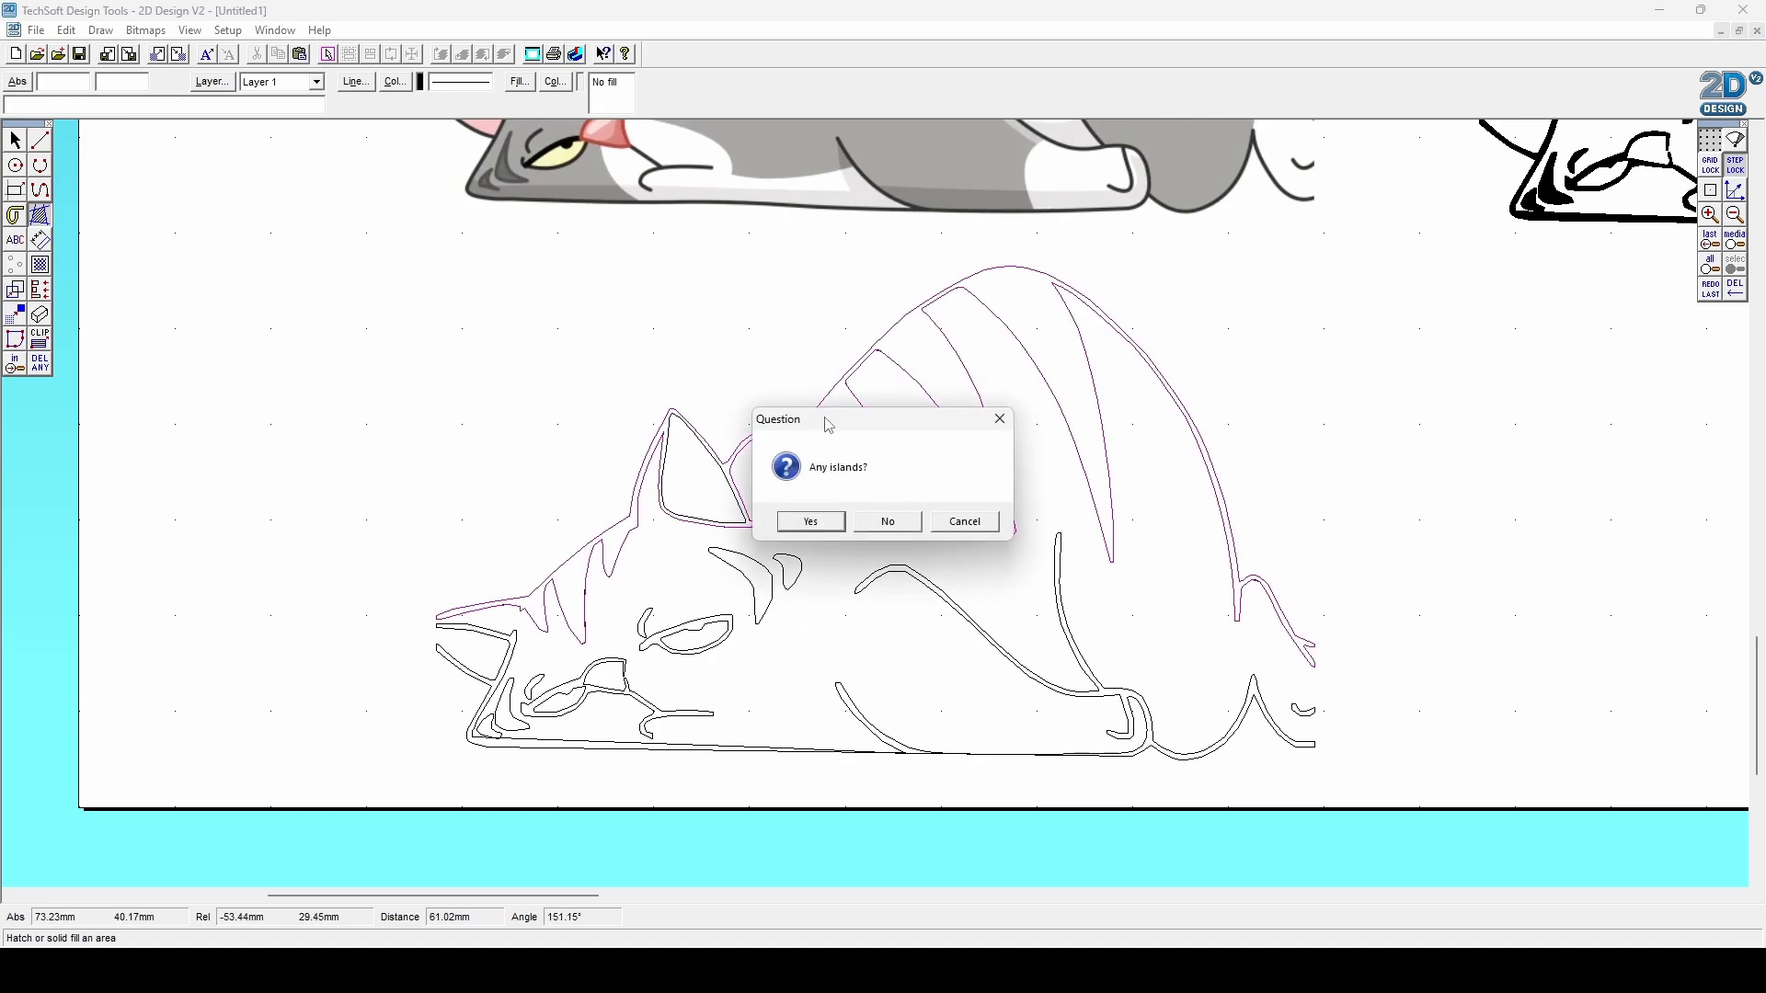
click(817, 521)
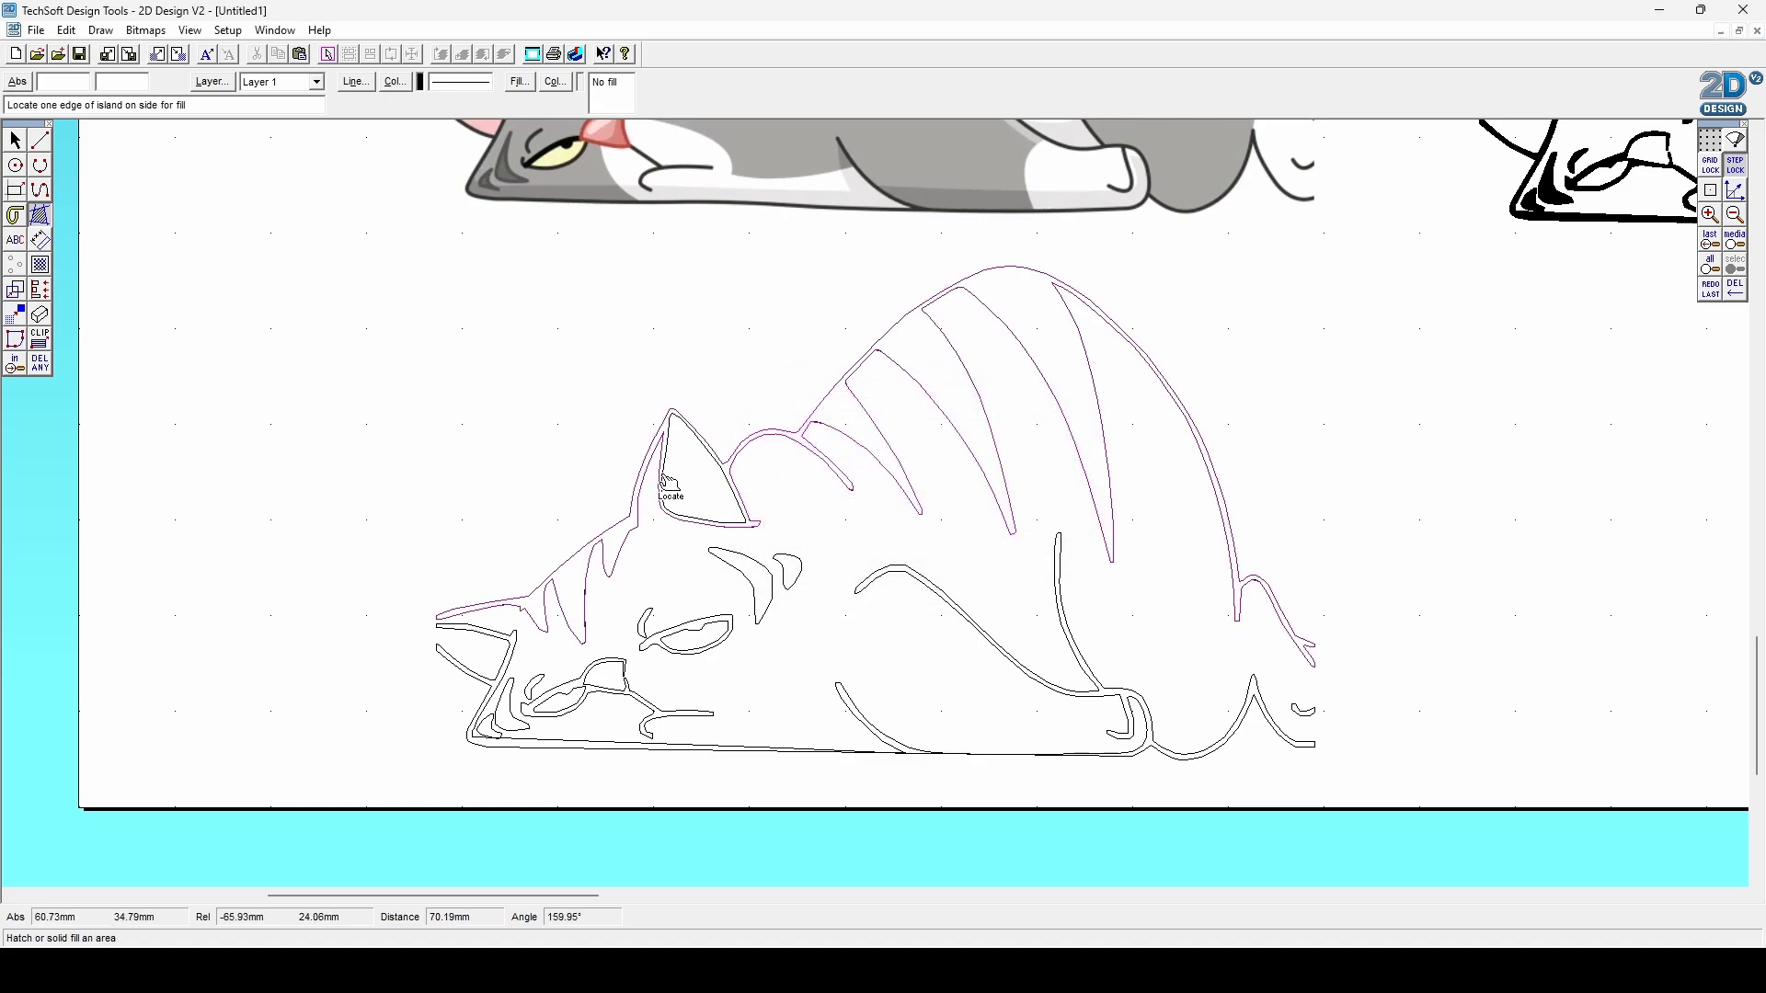
click(673, 475)
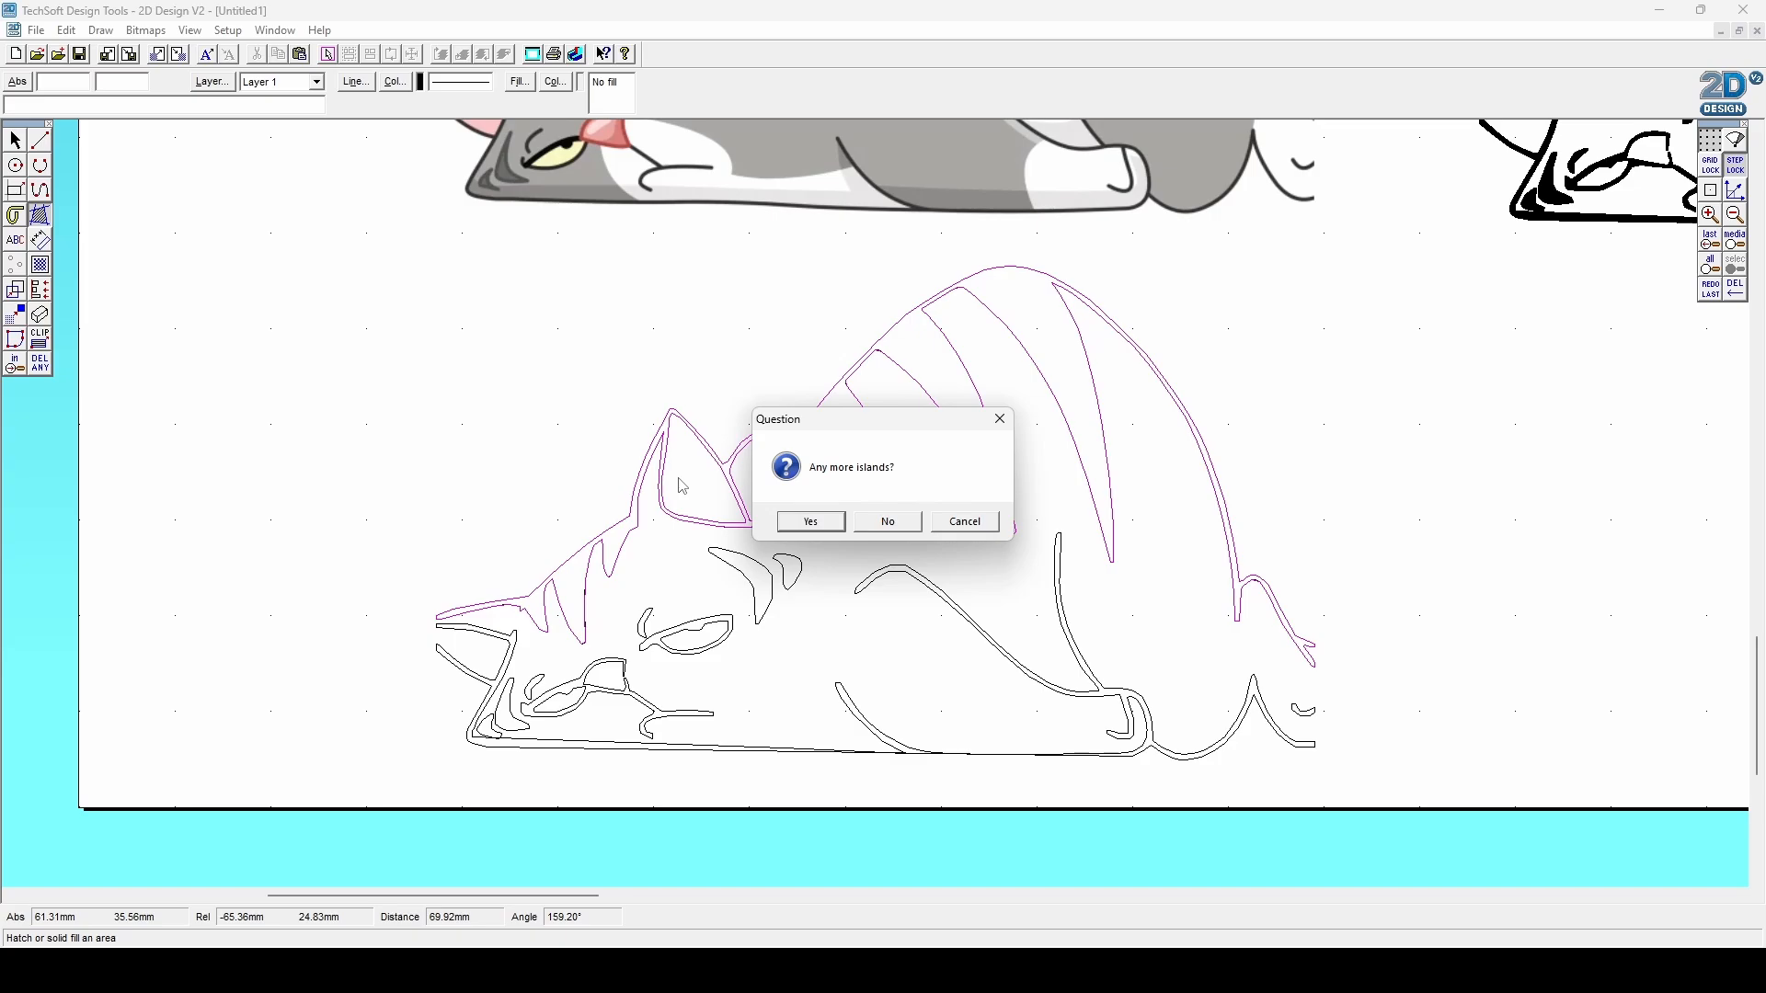
click(896, 525)
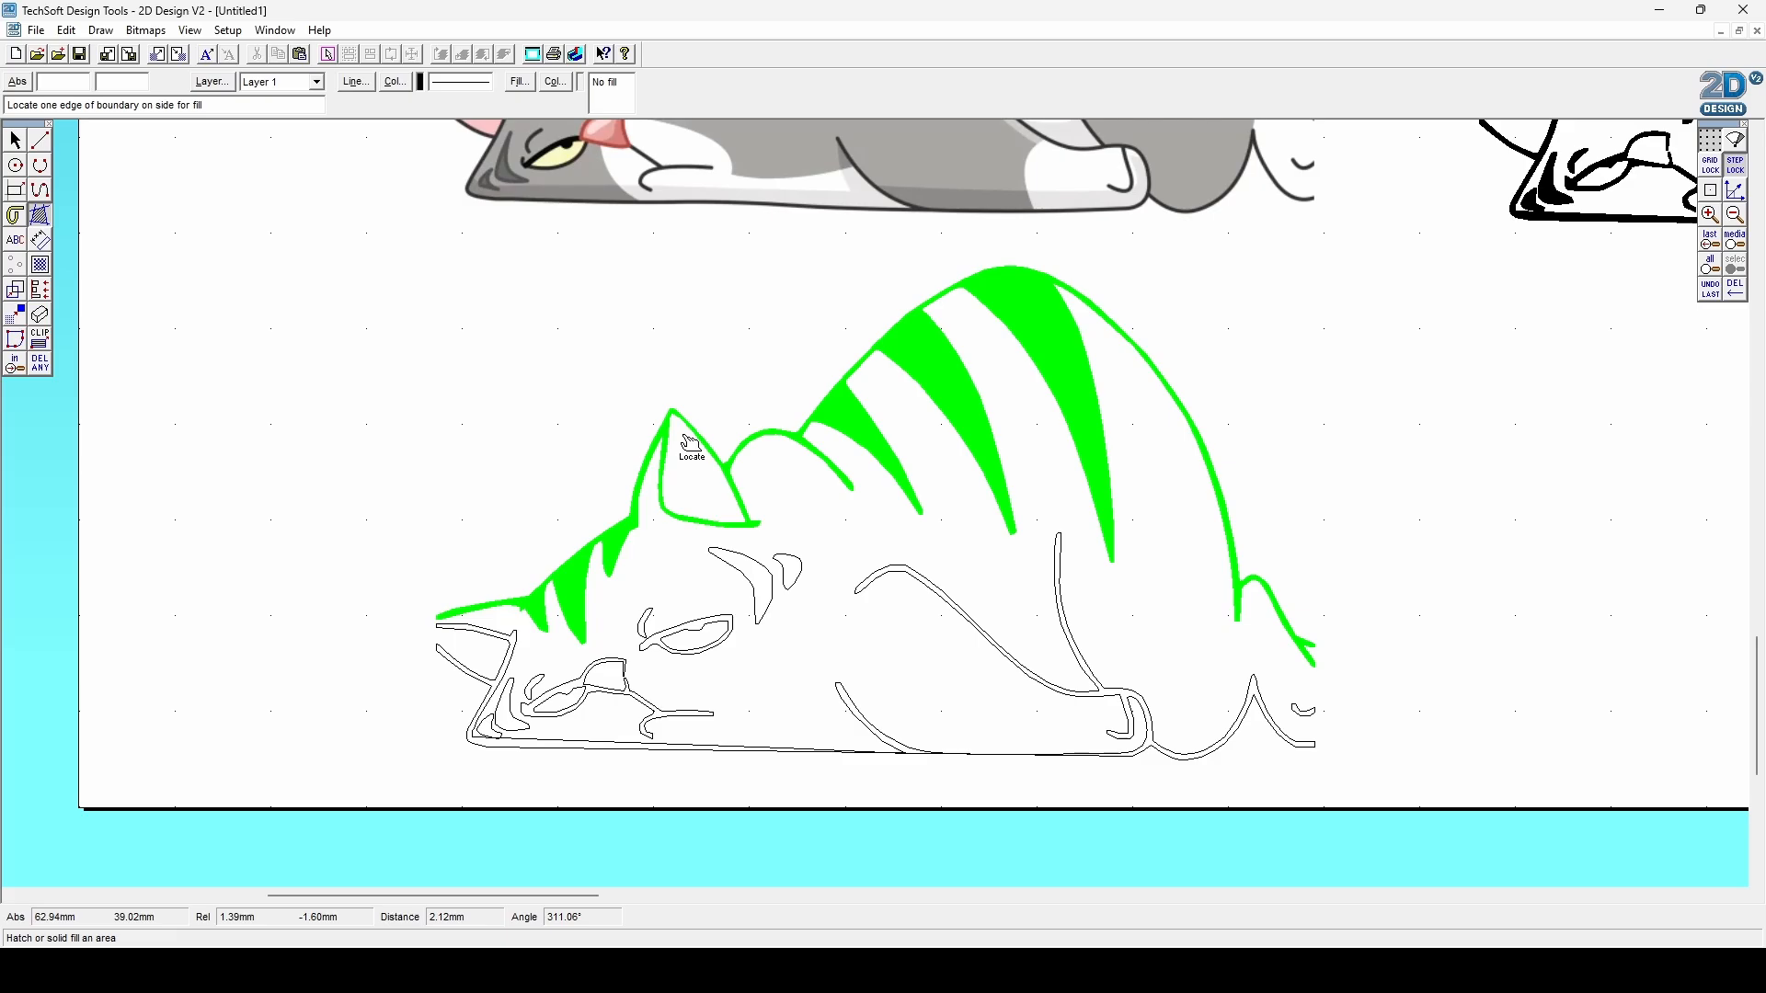
Fill the lying cat's lower body outline and the small separate mark at the tail end in green, with no islands.
click(1238, 726)
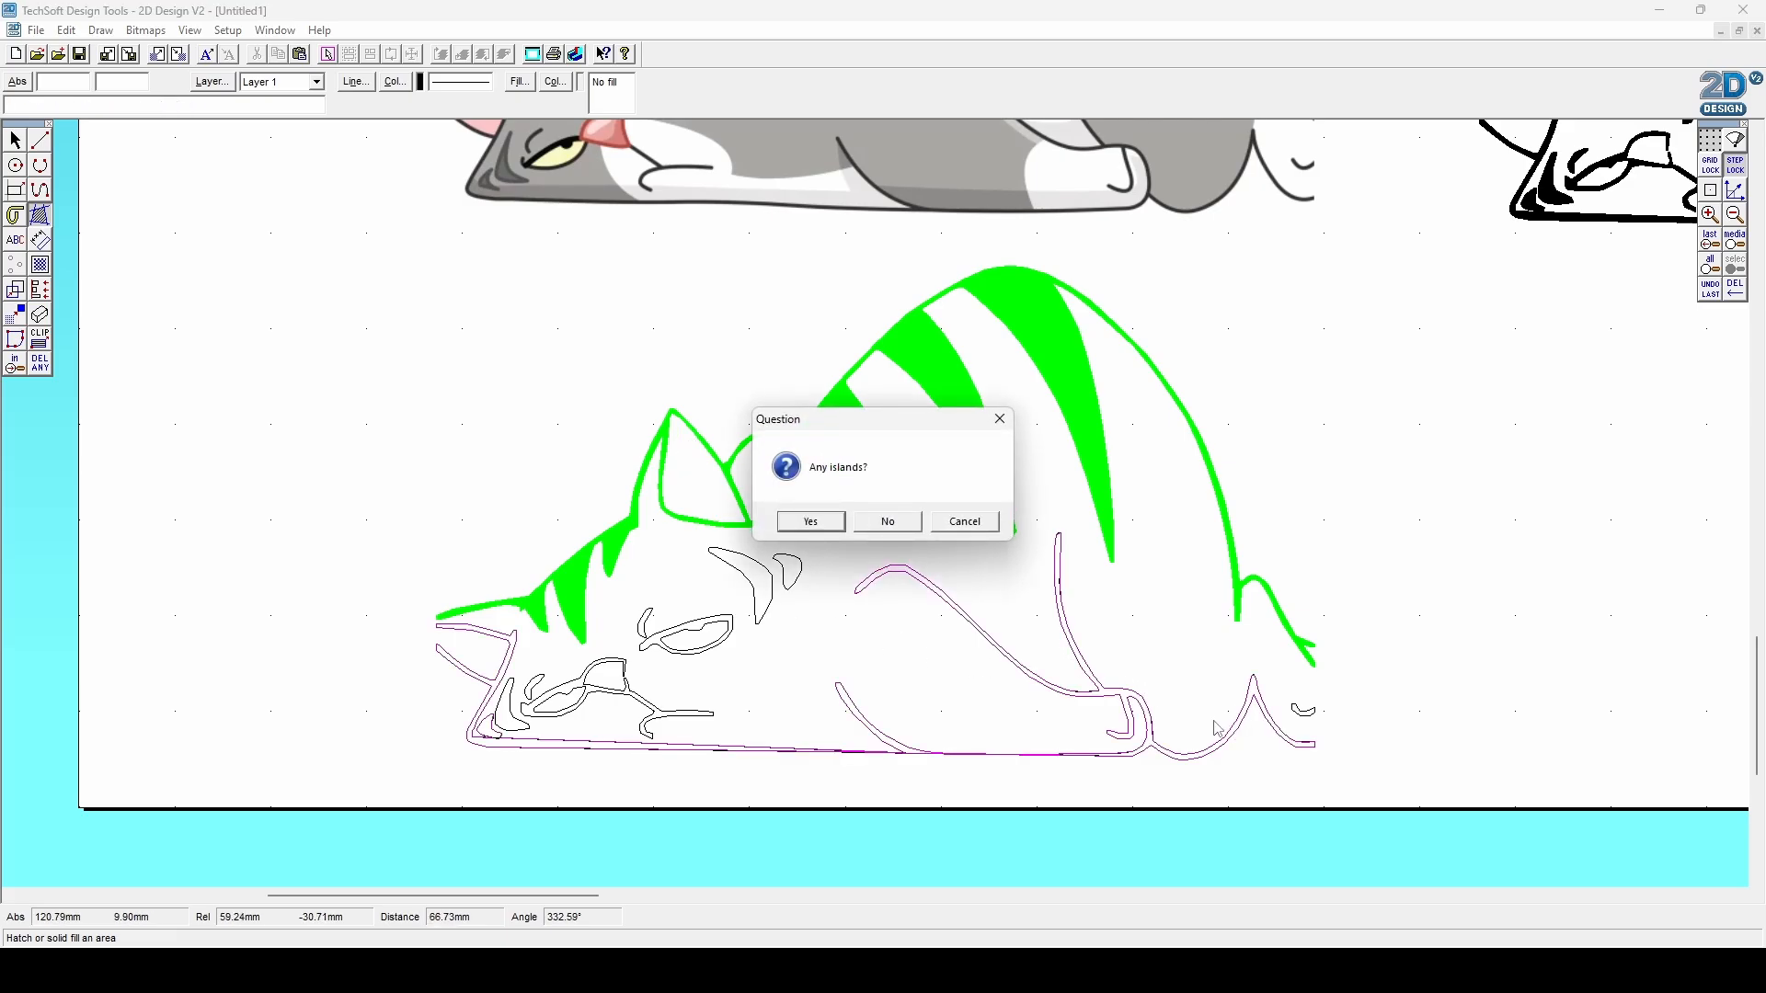
click(886, 525)
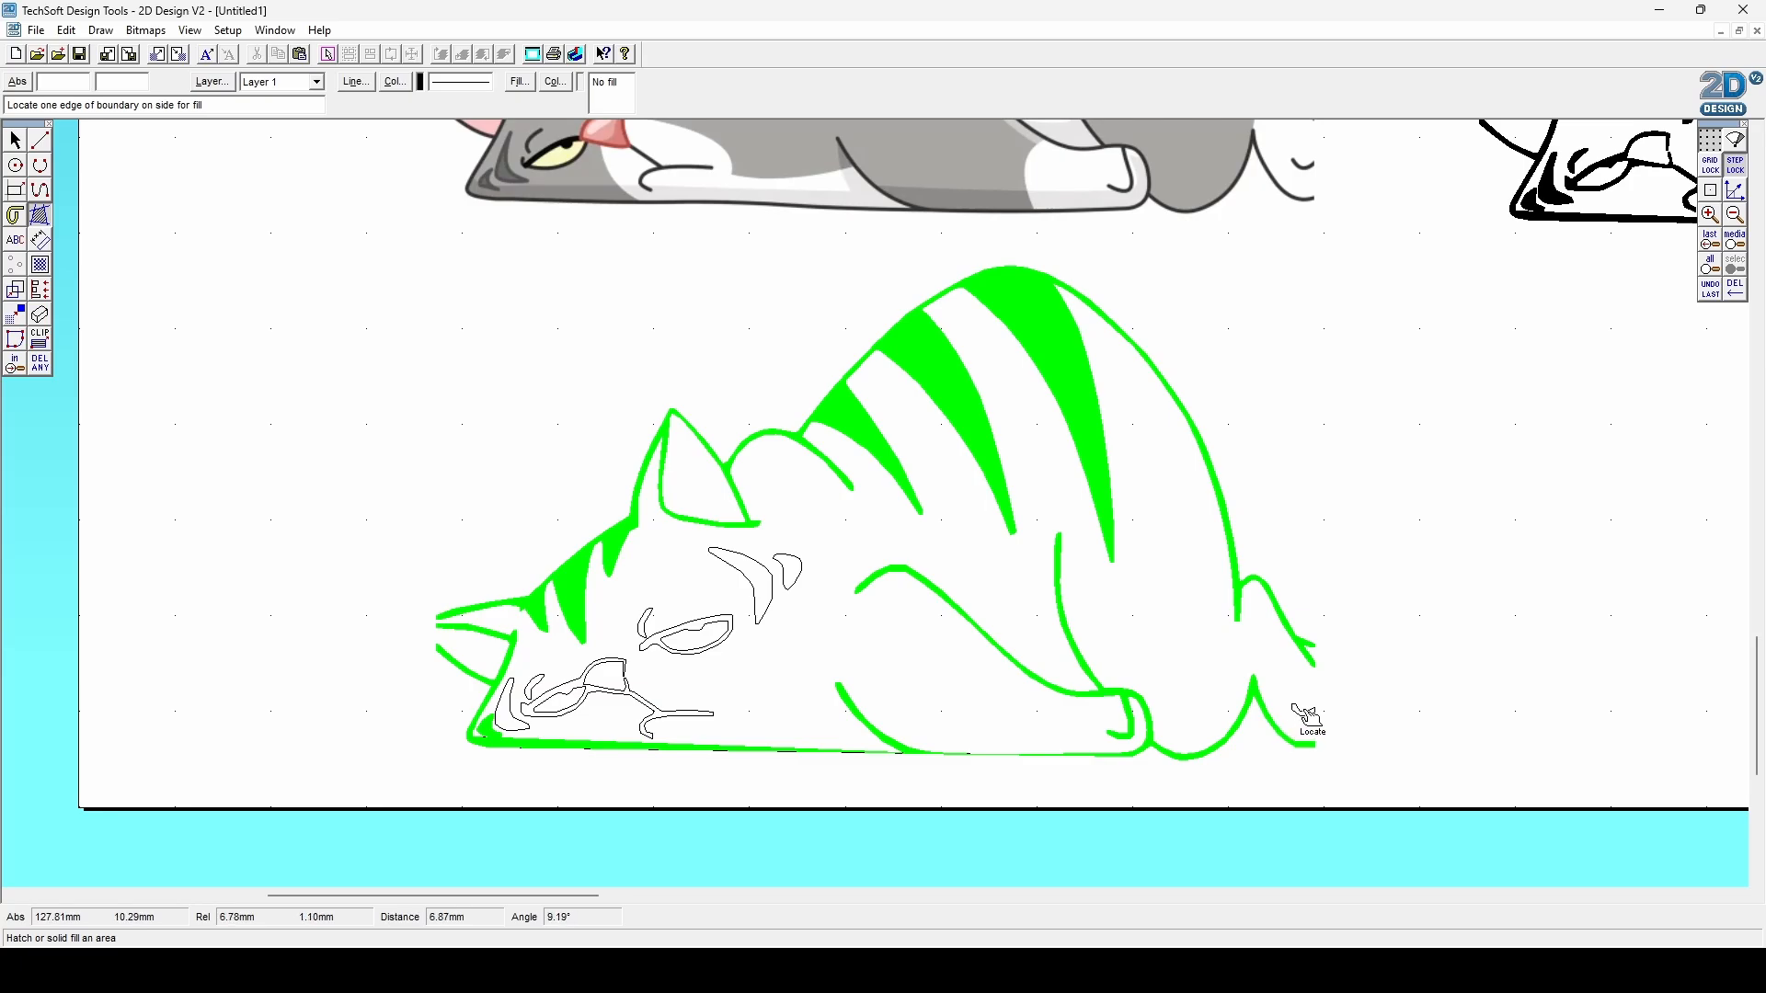
click(1305, 716)
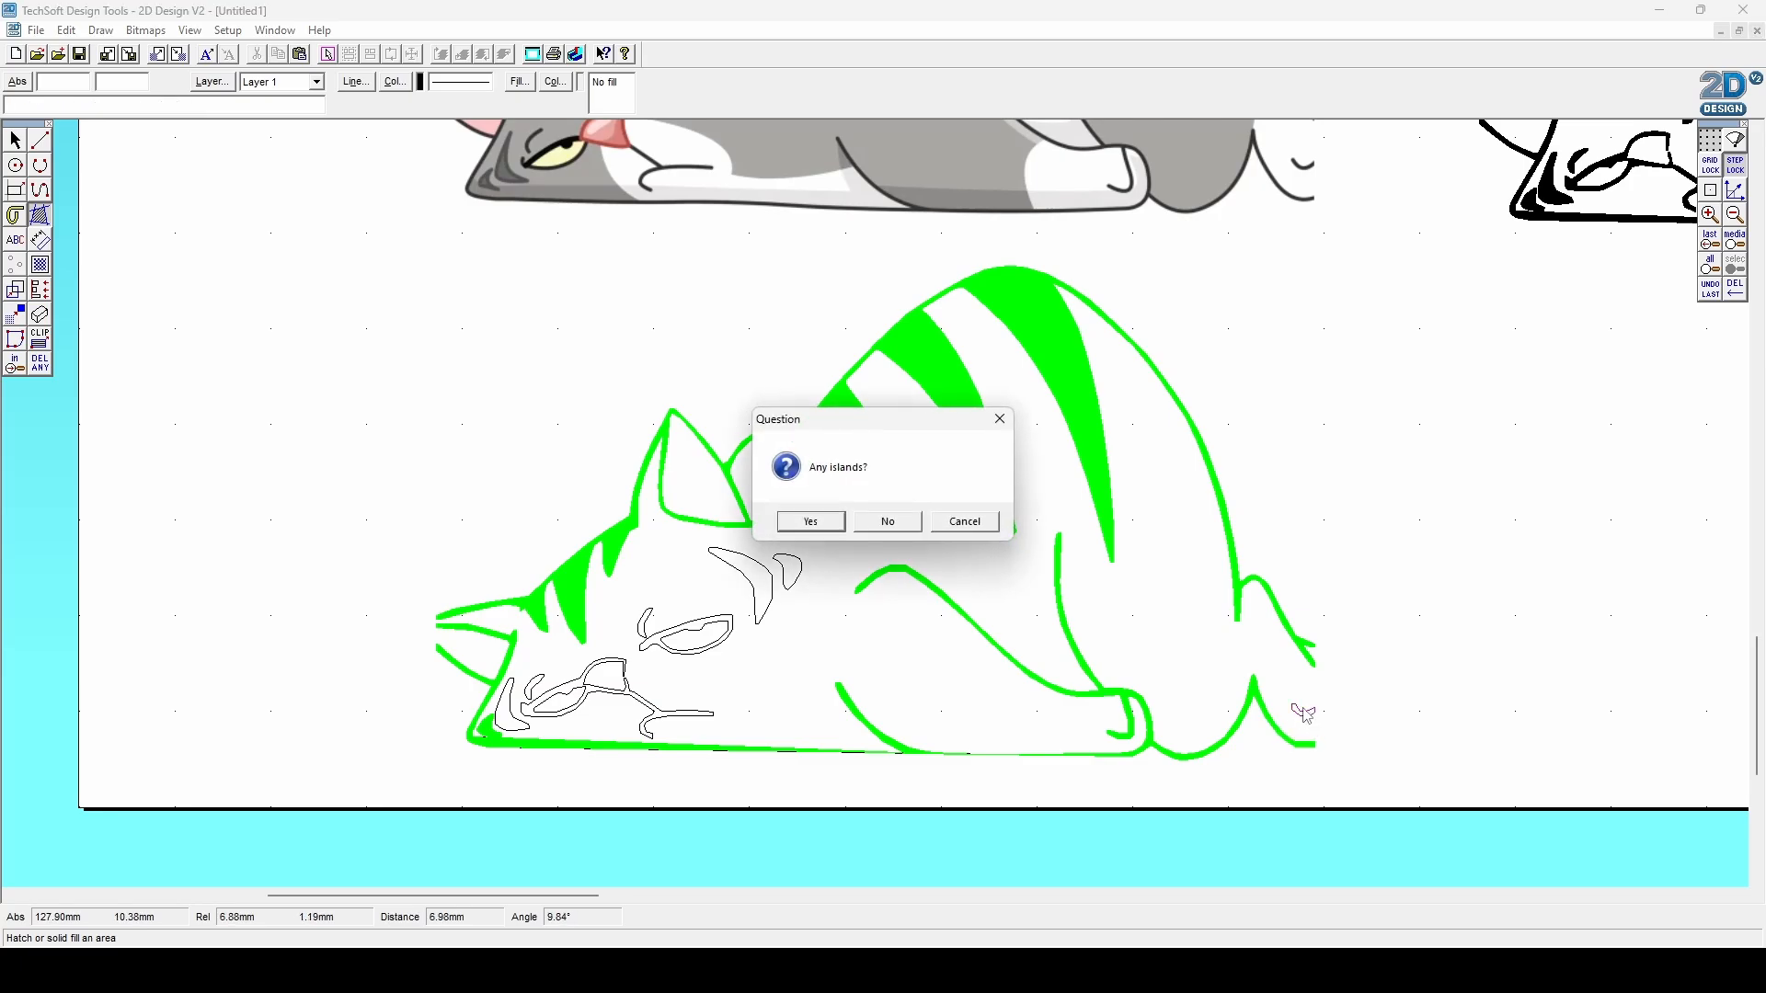
click(890, 522)
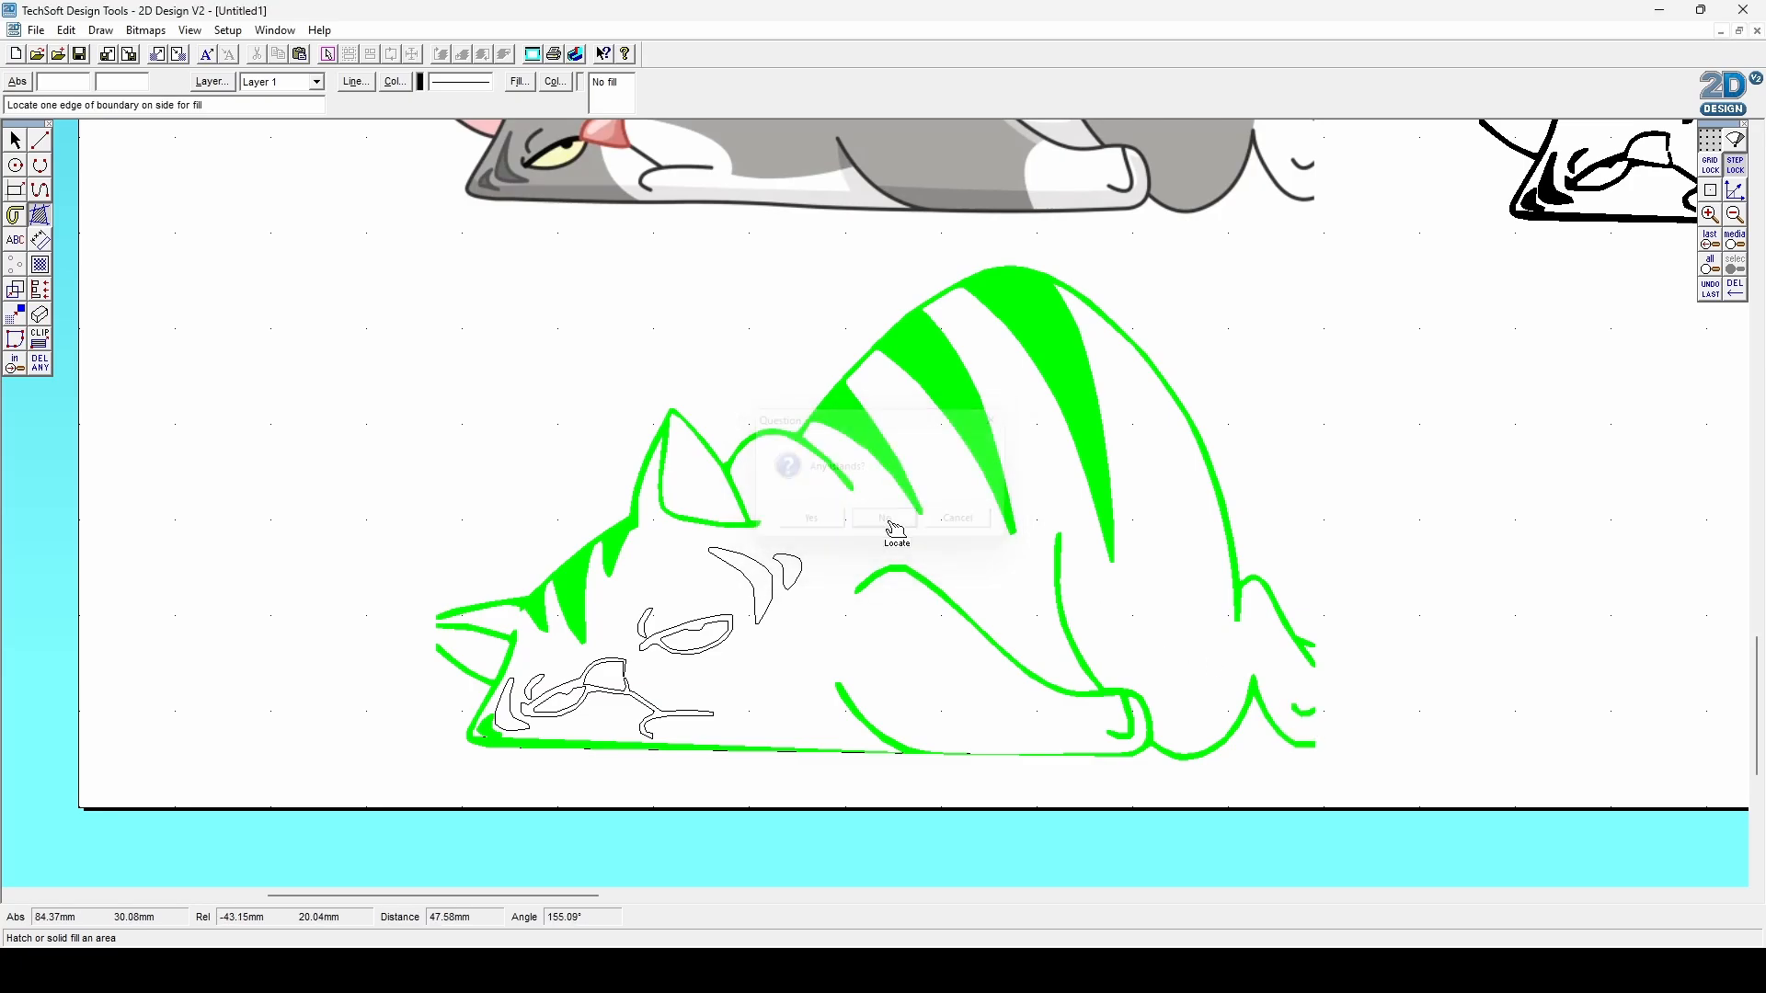
Fill the two cheek stripes, the stripe at the lower edge of the face and both small brow marks in green without islands.
click(801, 581)
click(888, 521)
click(771, 607)
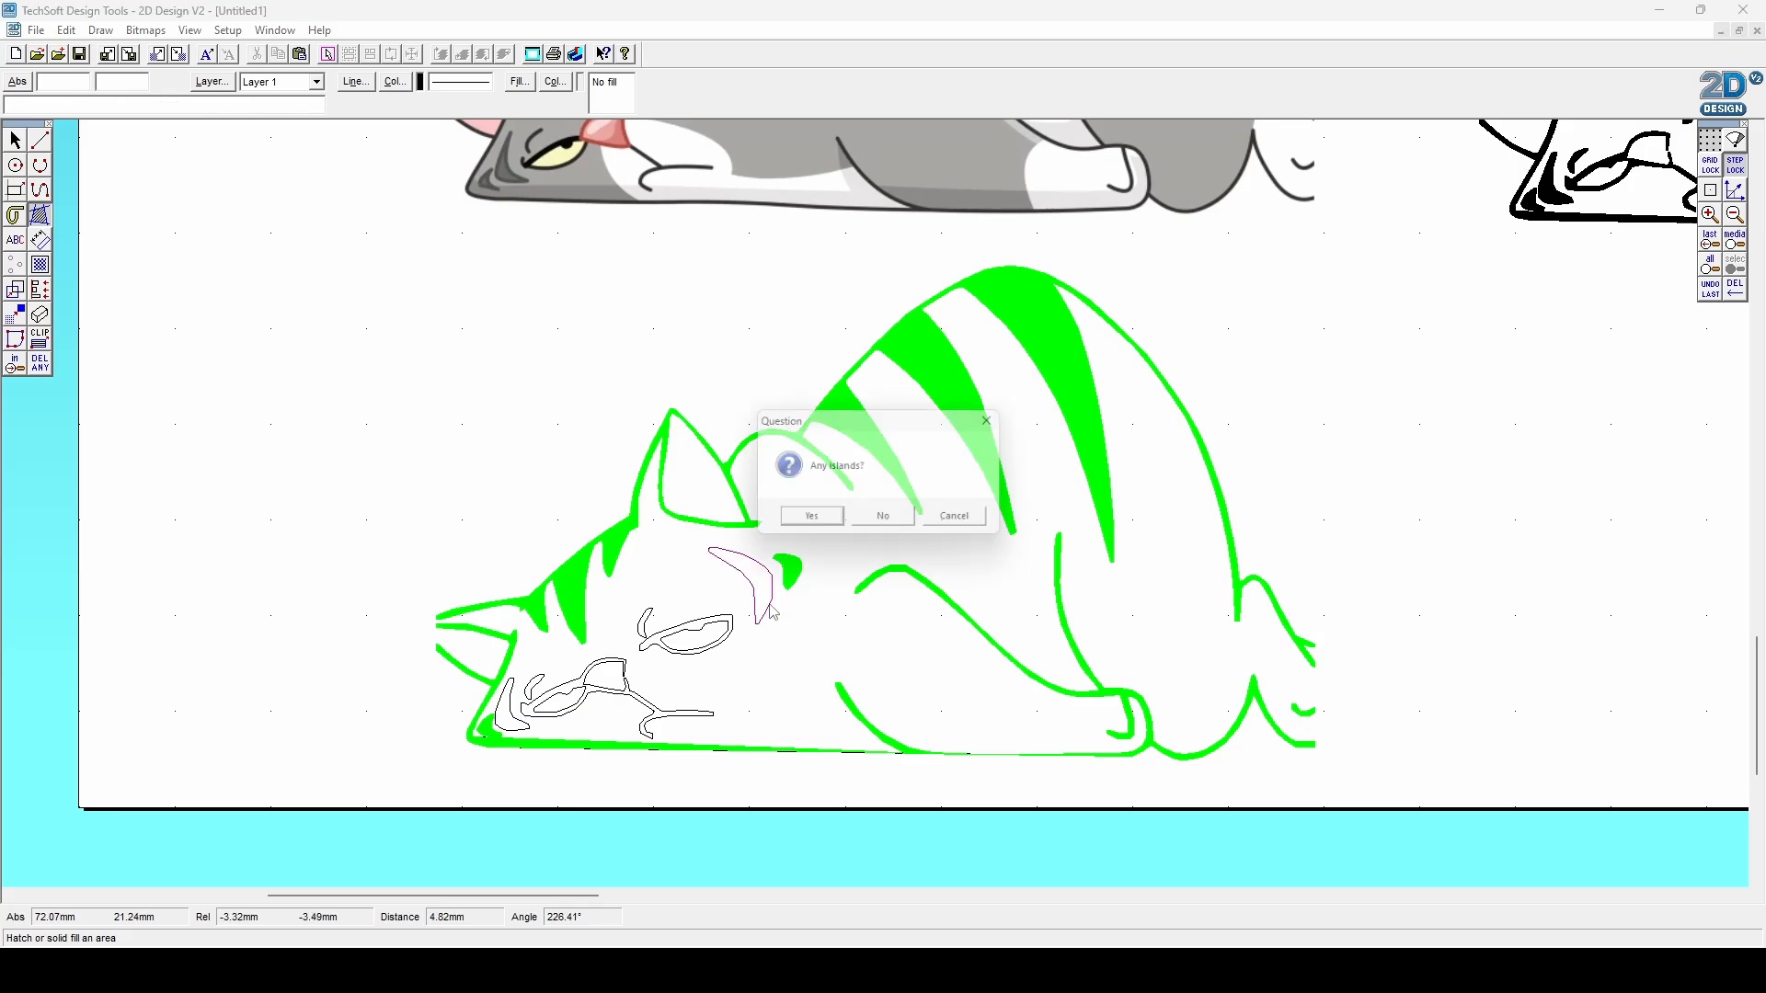
click(888, 522)
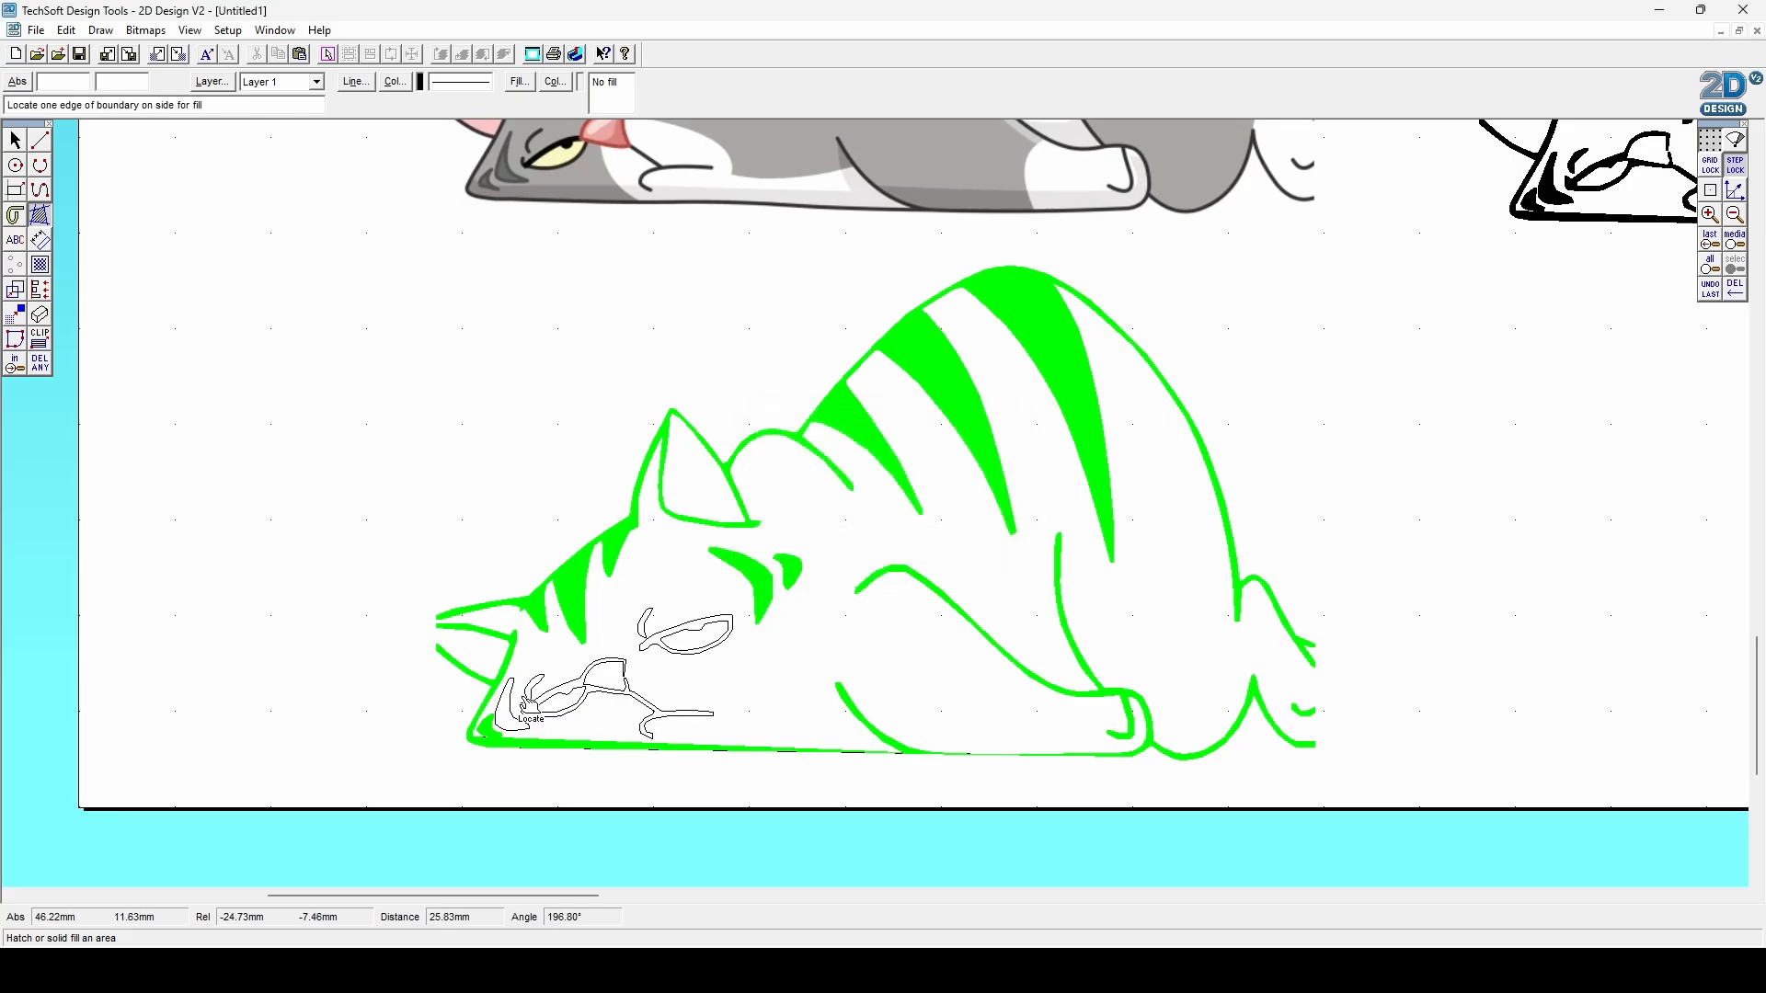
click(513, 708)
click(888, 521)
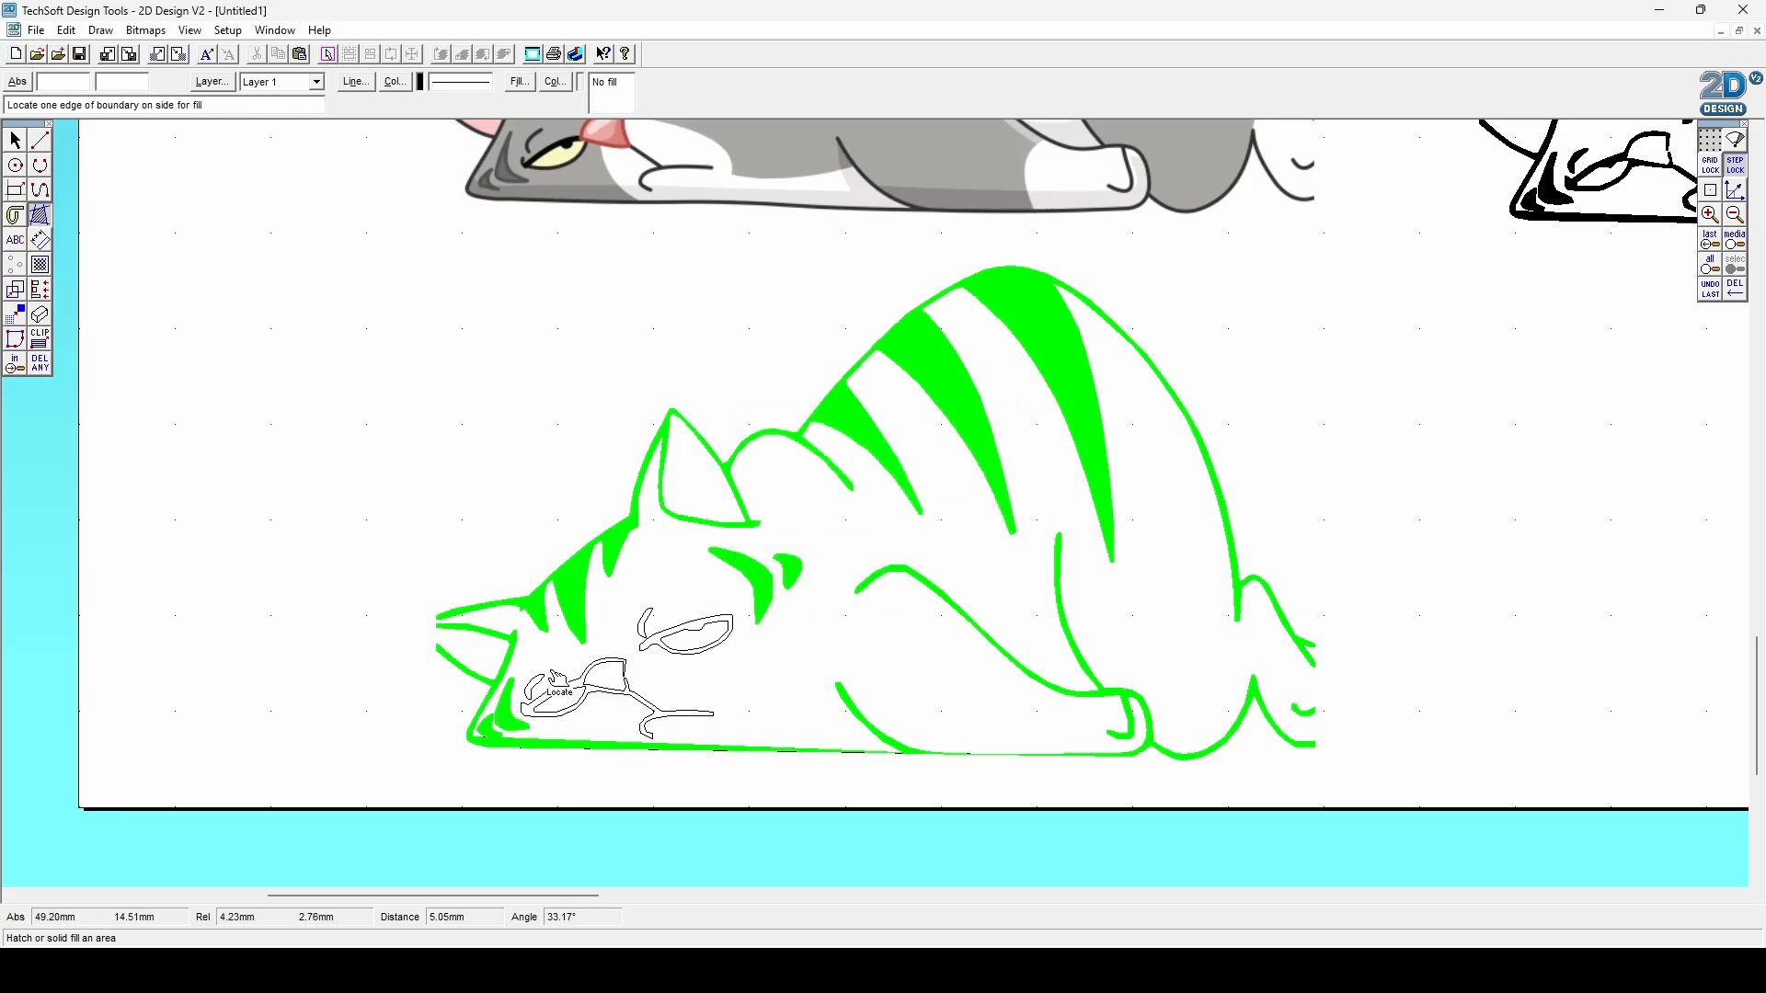
click(589, 656)
click(888, 522)
click(594, 636)
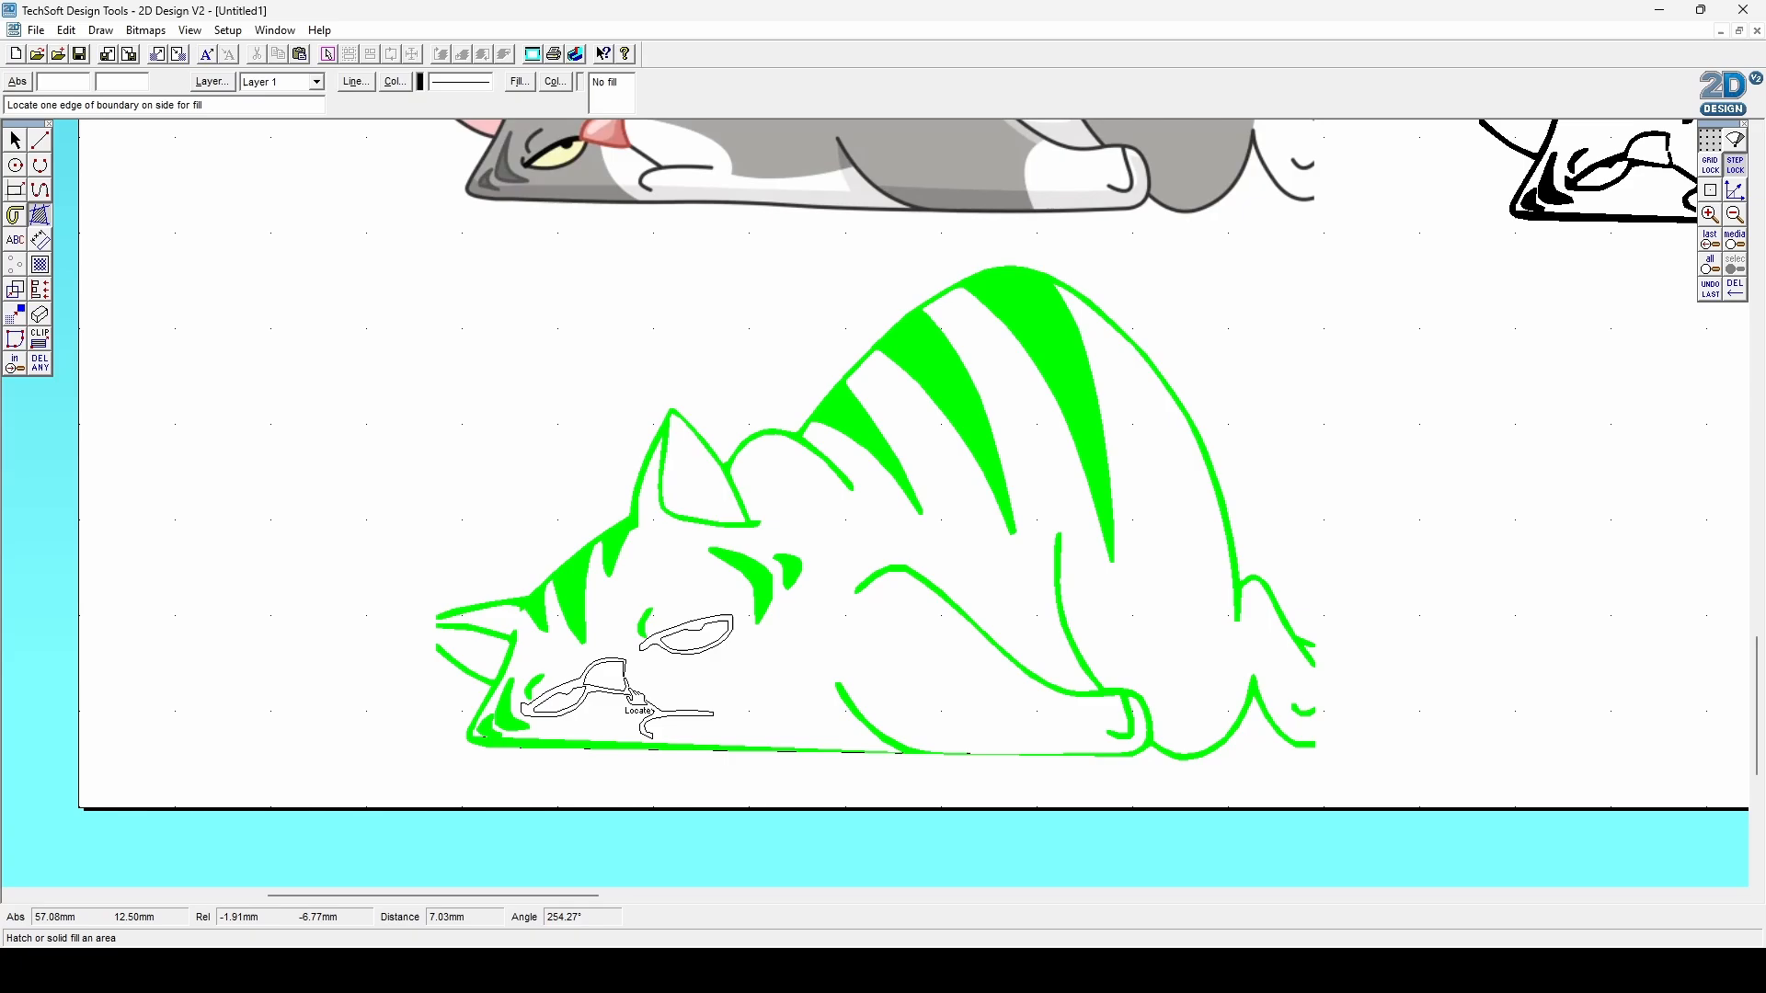
Fill the lying cat's upper eye outline in green, with the inner eye shape as its only island.
click(700, 625)
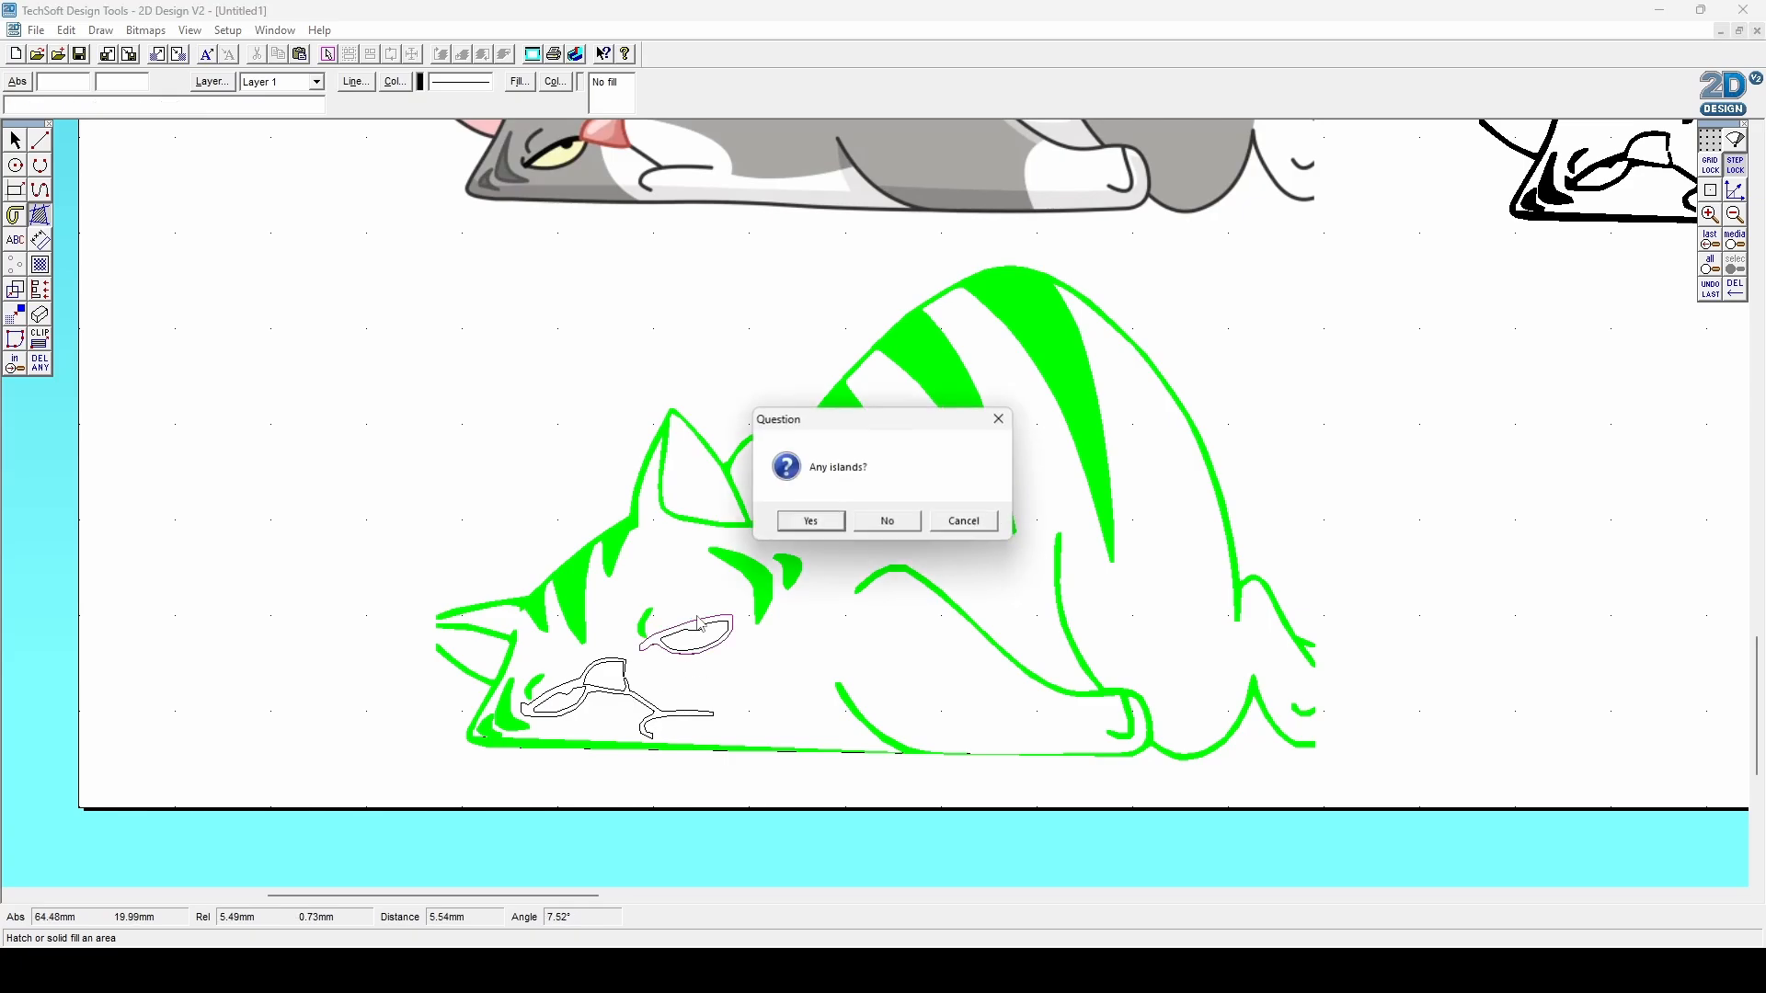
click(828, 526)
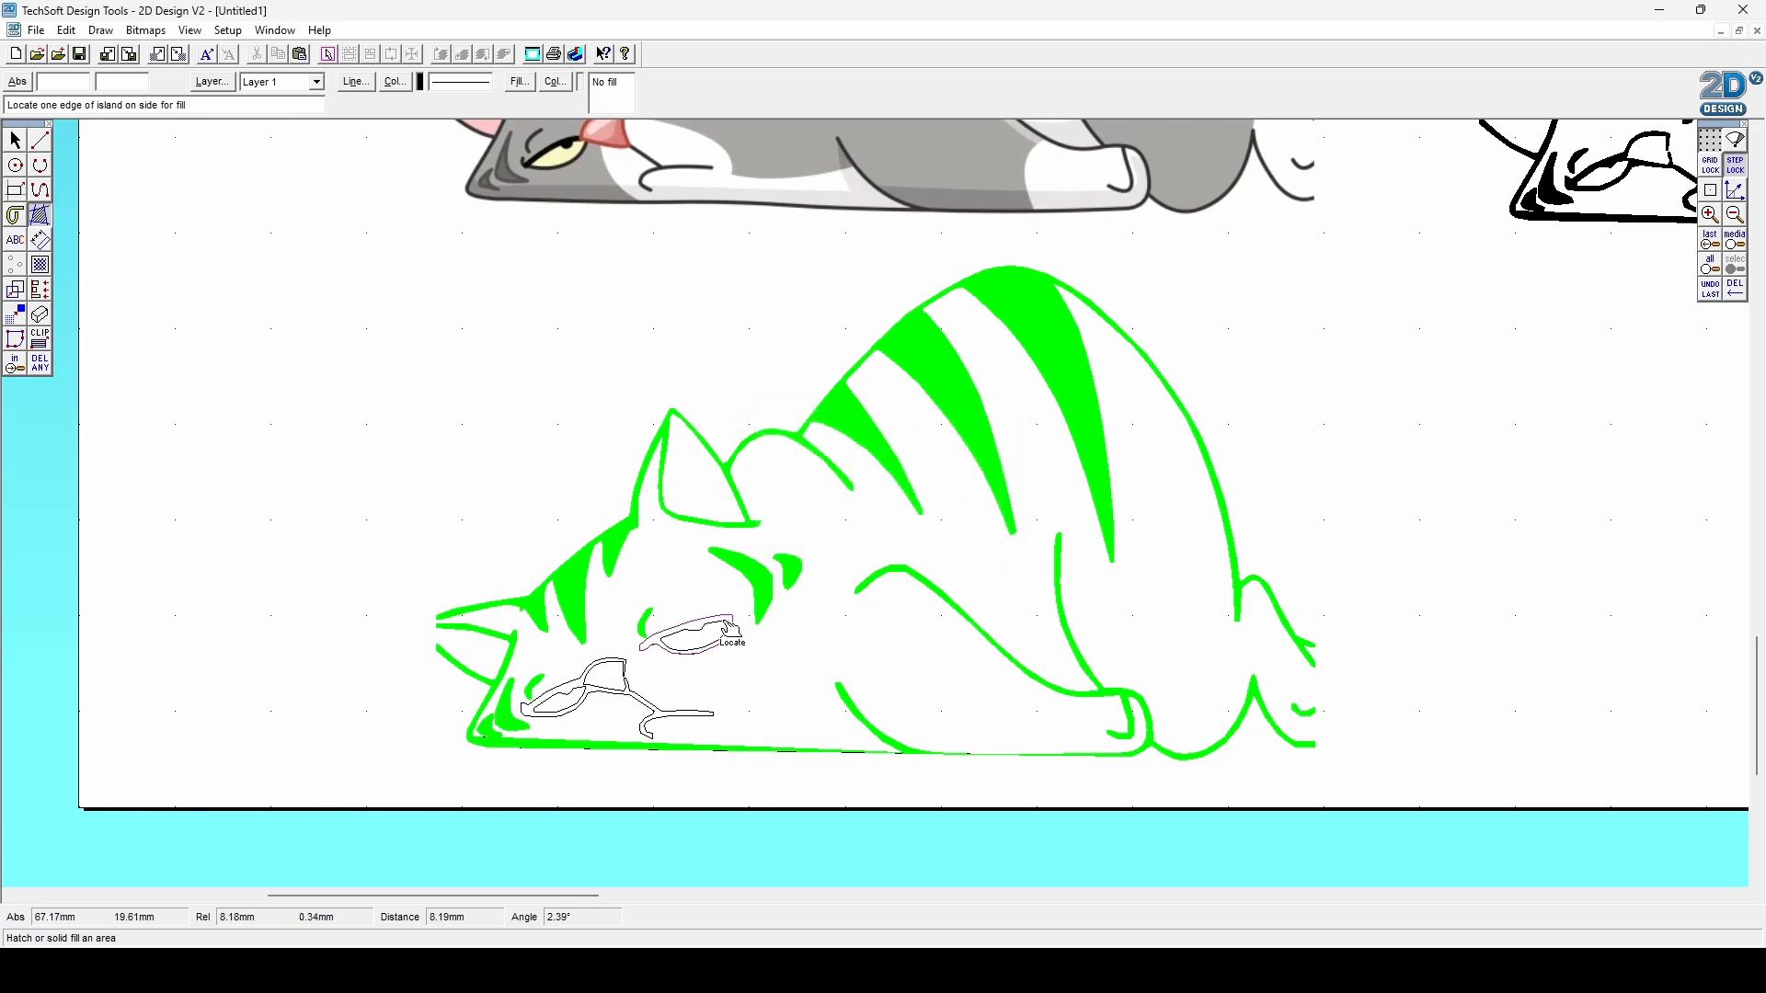
click(726, 628)
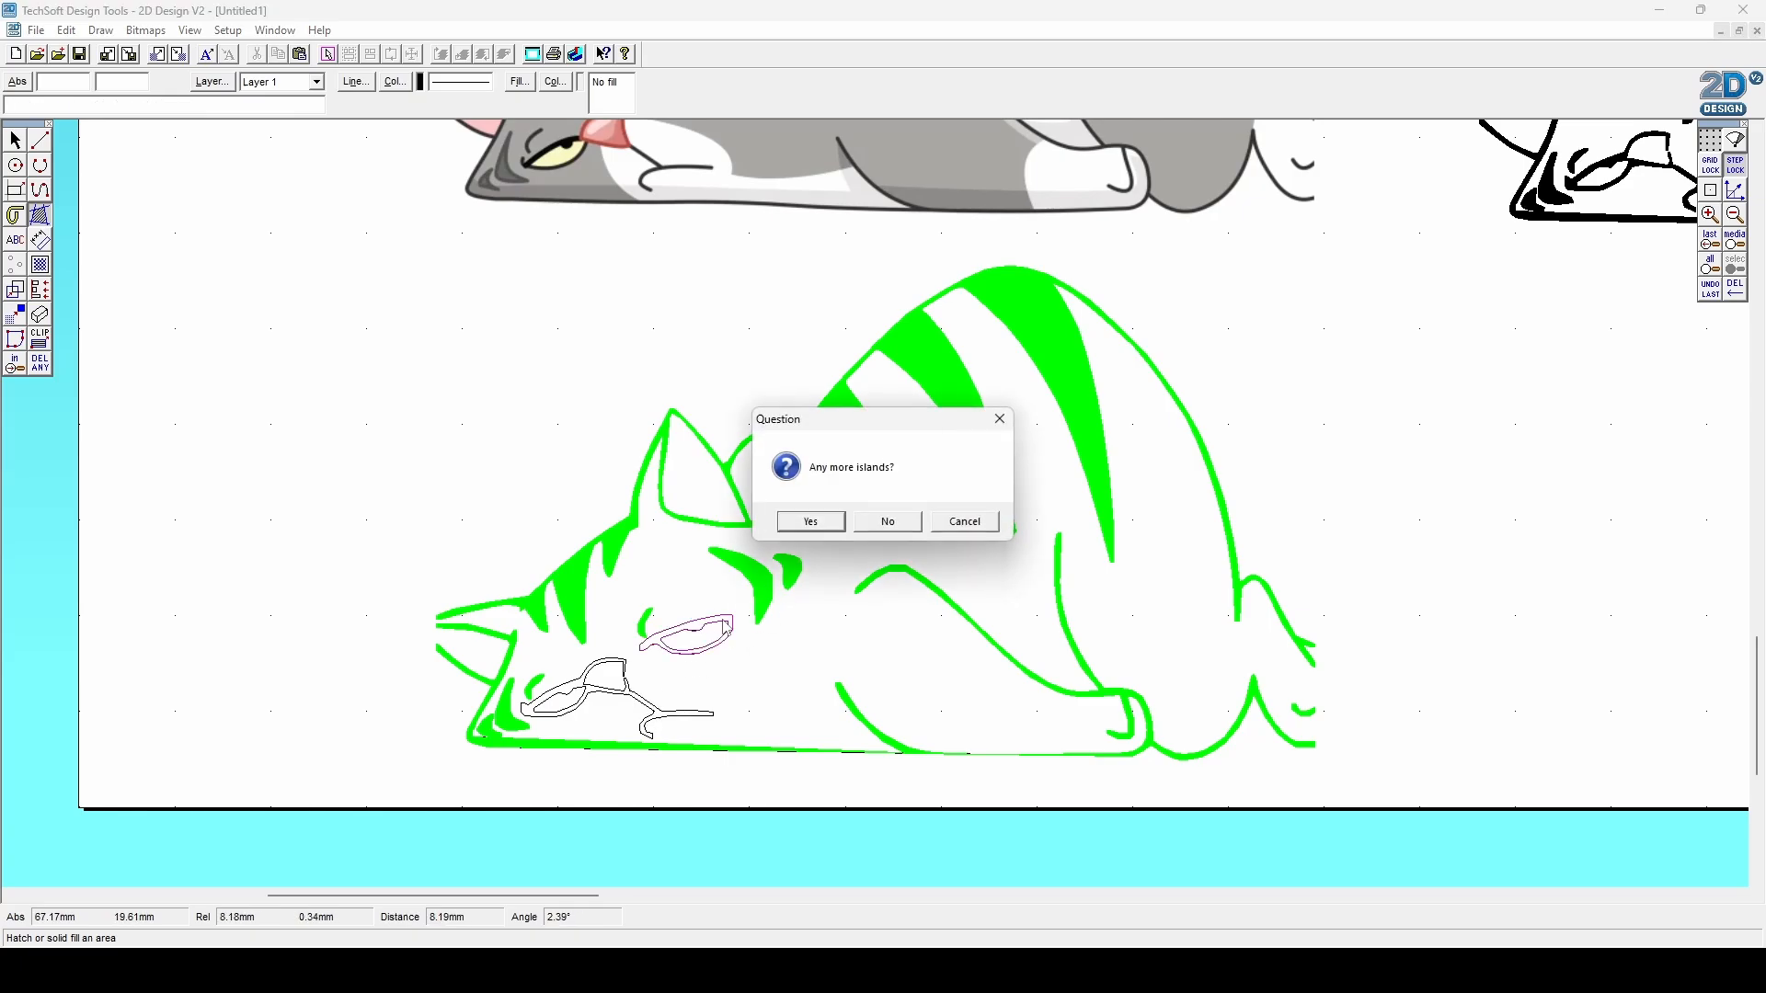
click(889, 523)
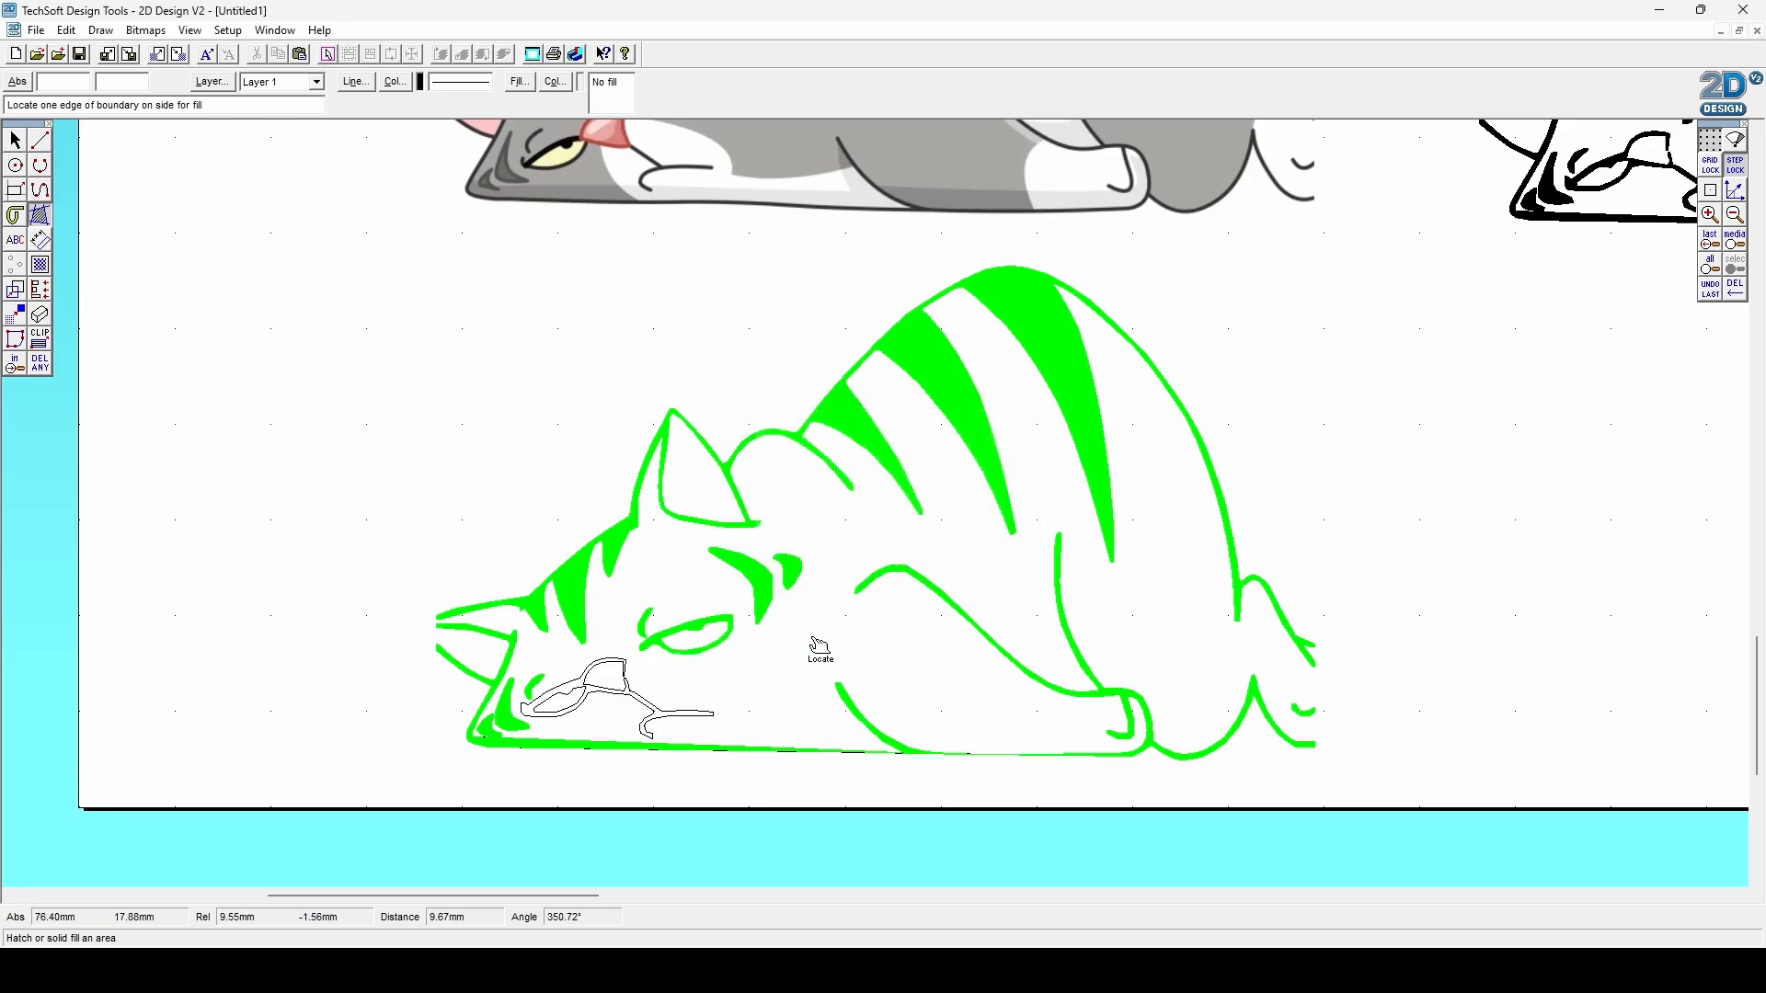
Fill the joined lower eye, nose and mouth outline in green, with the inner eye shape as its only island.
click(685, 717)
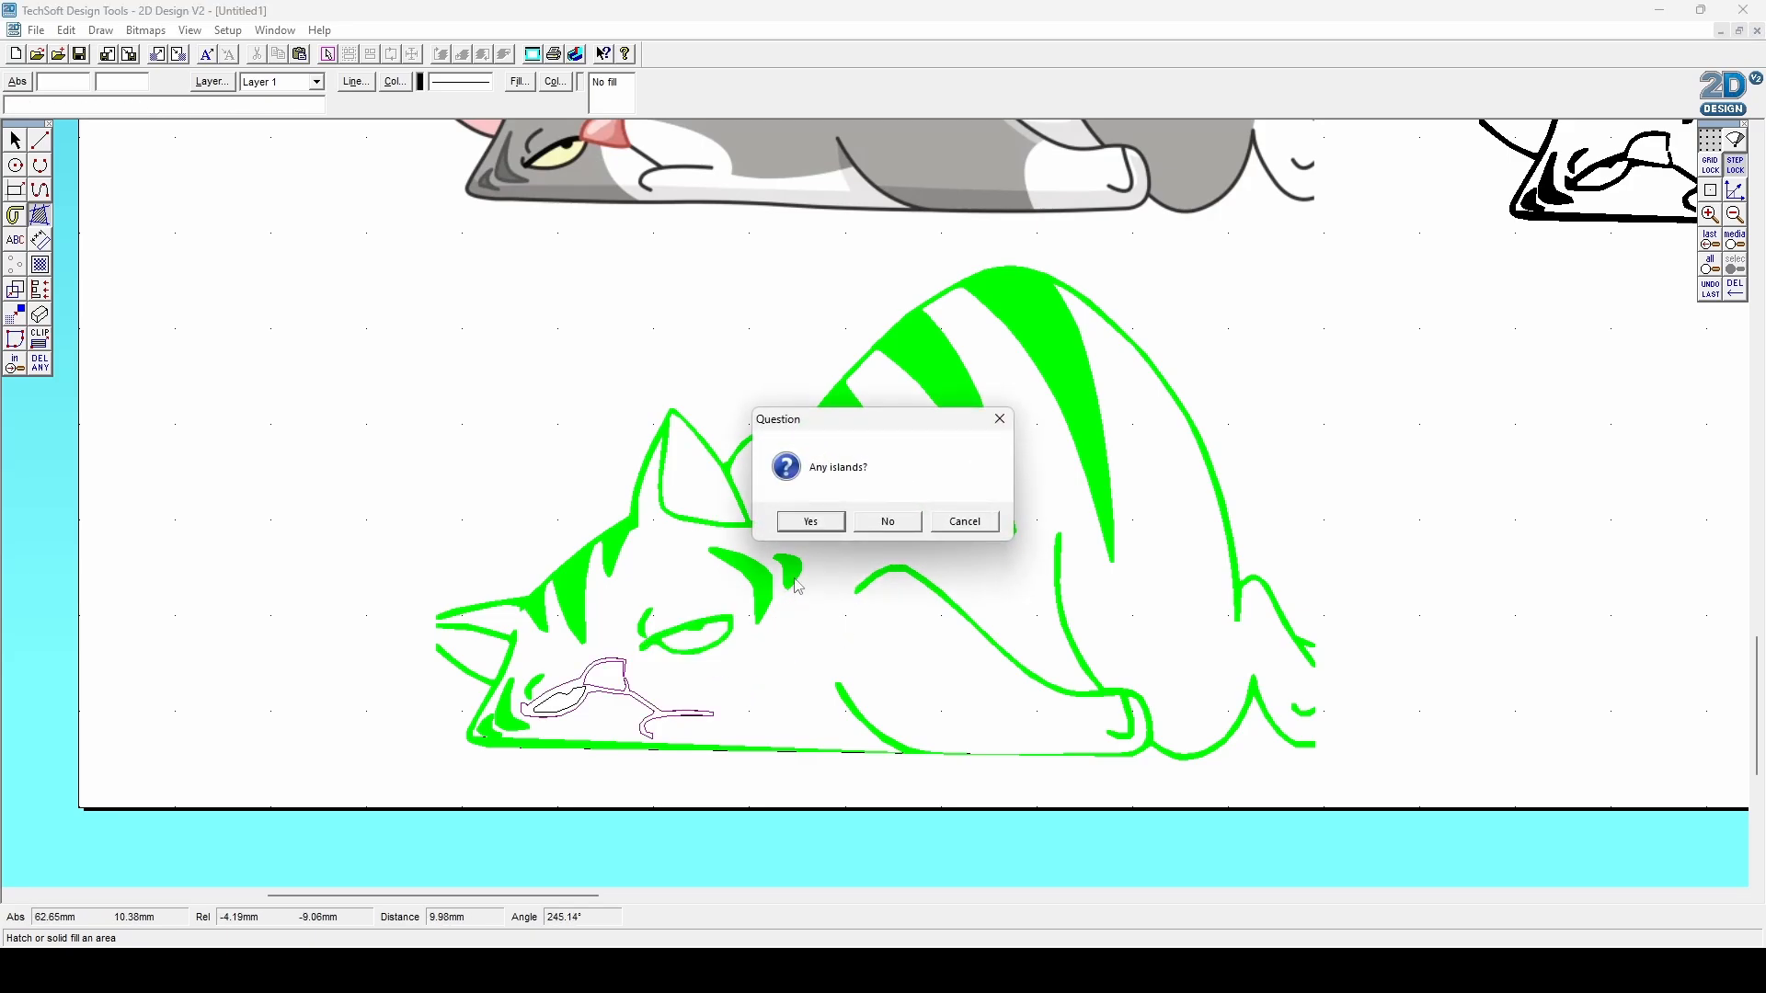
click(817, 522)
click(552, 710)
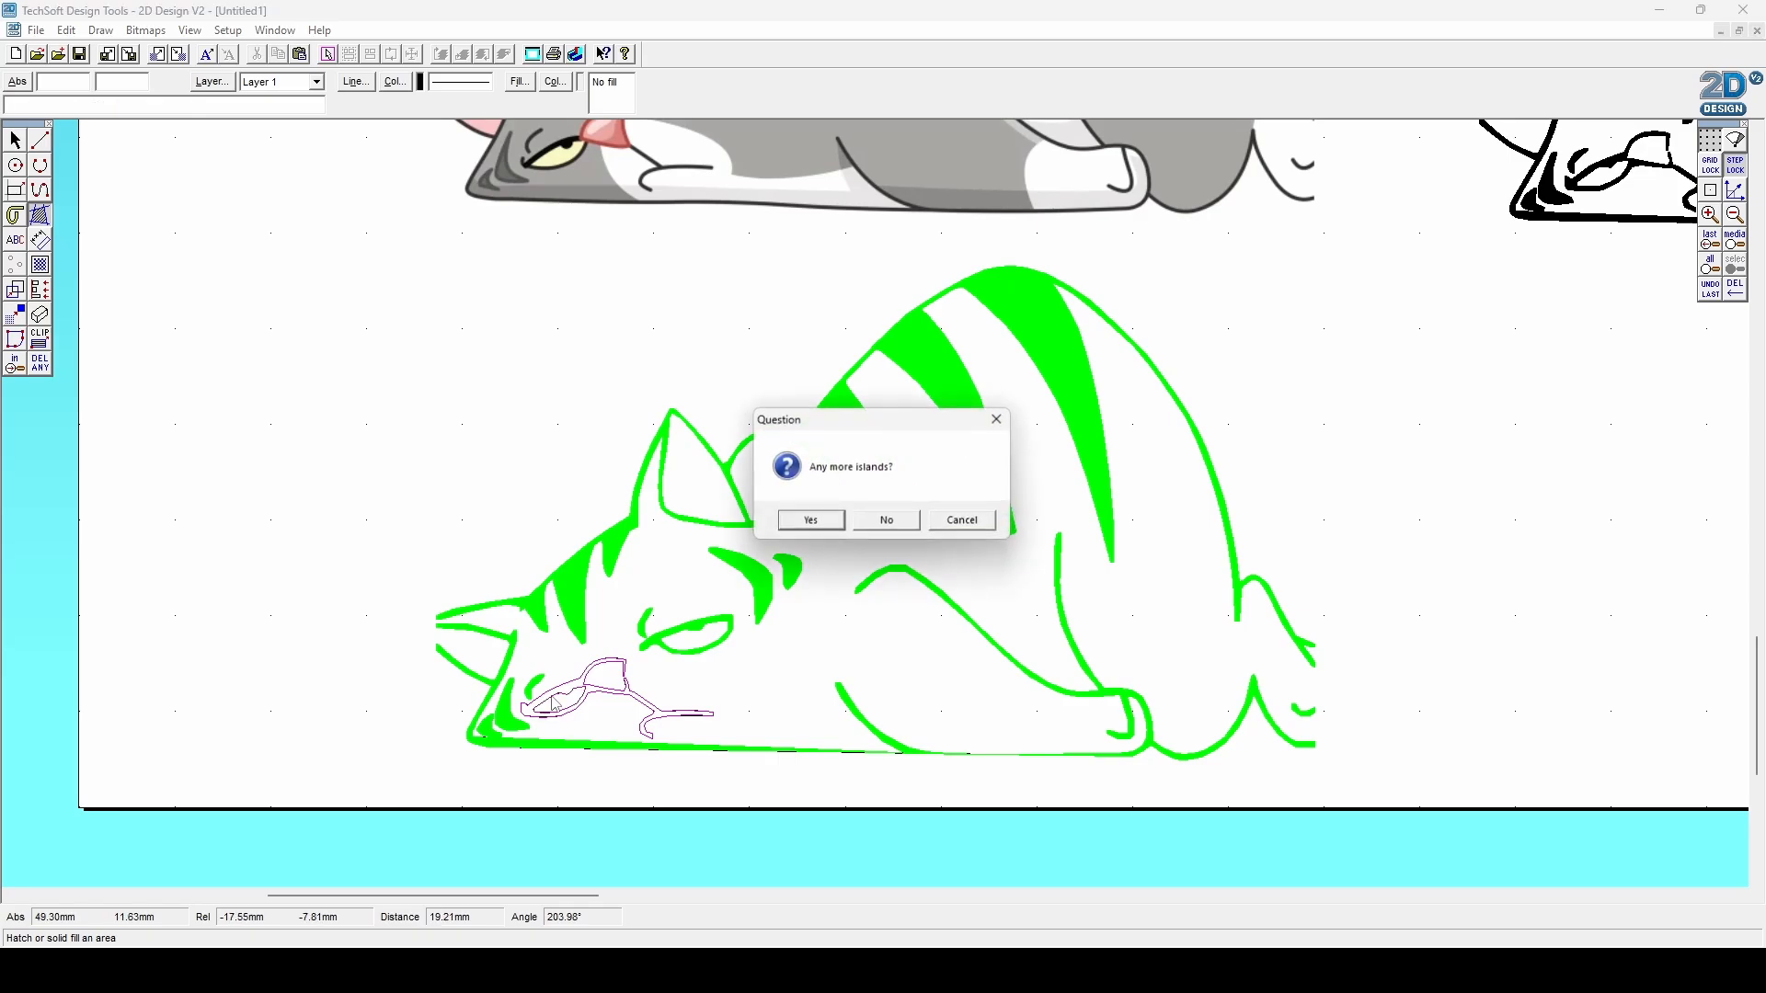
click(895, 521)
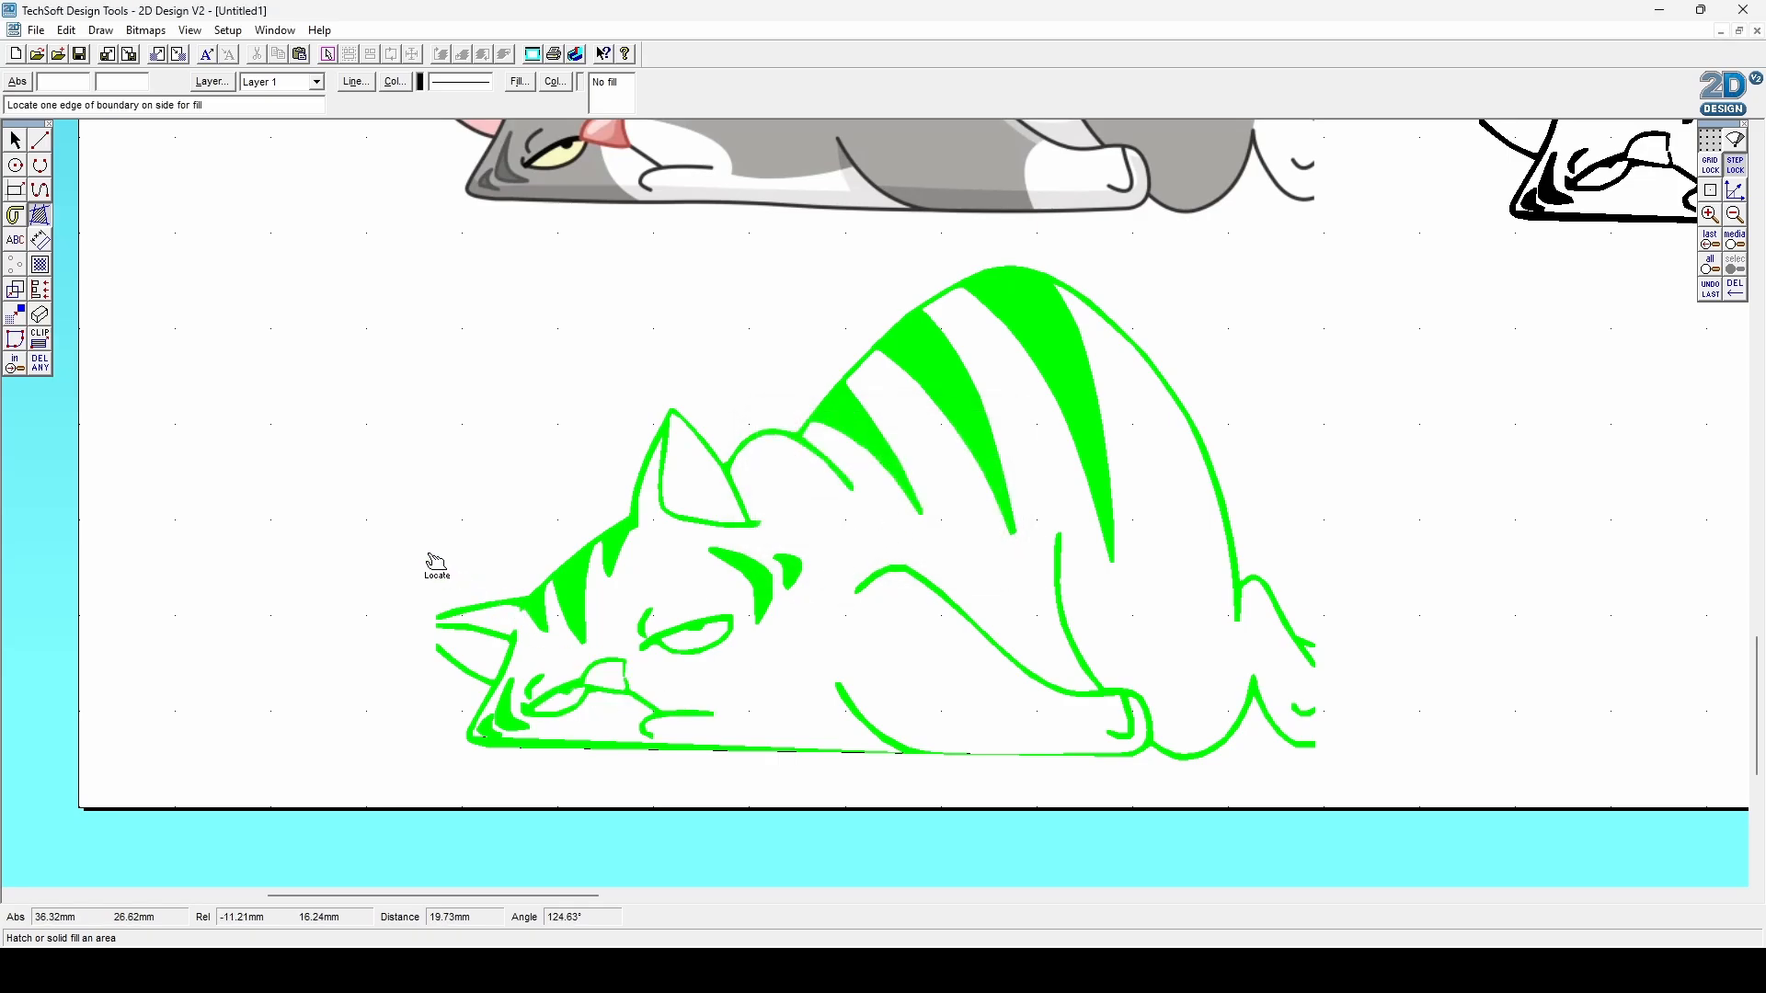
key(Escape)
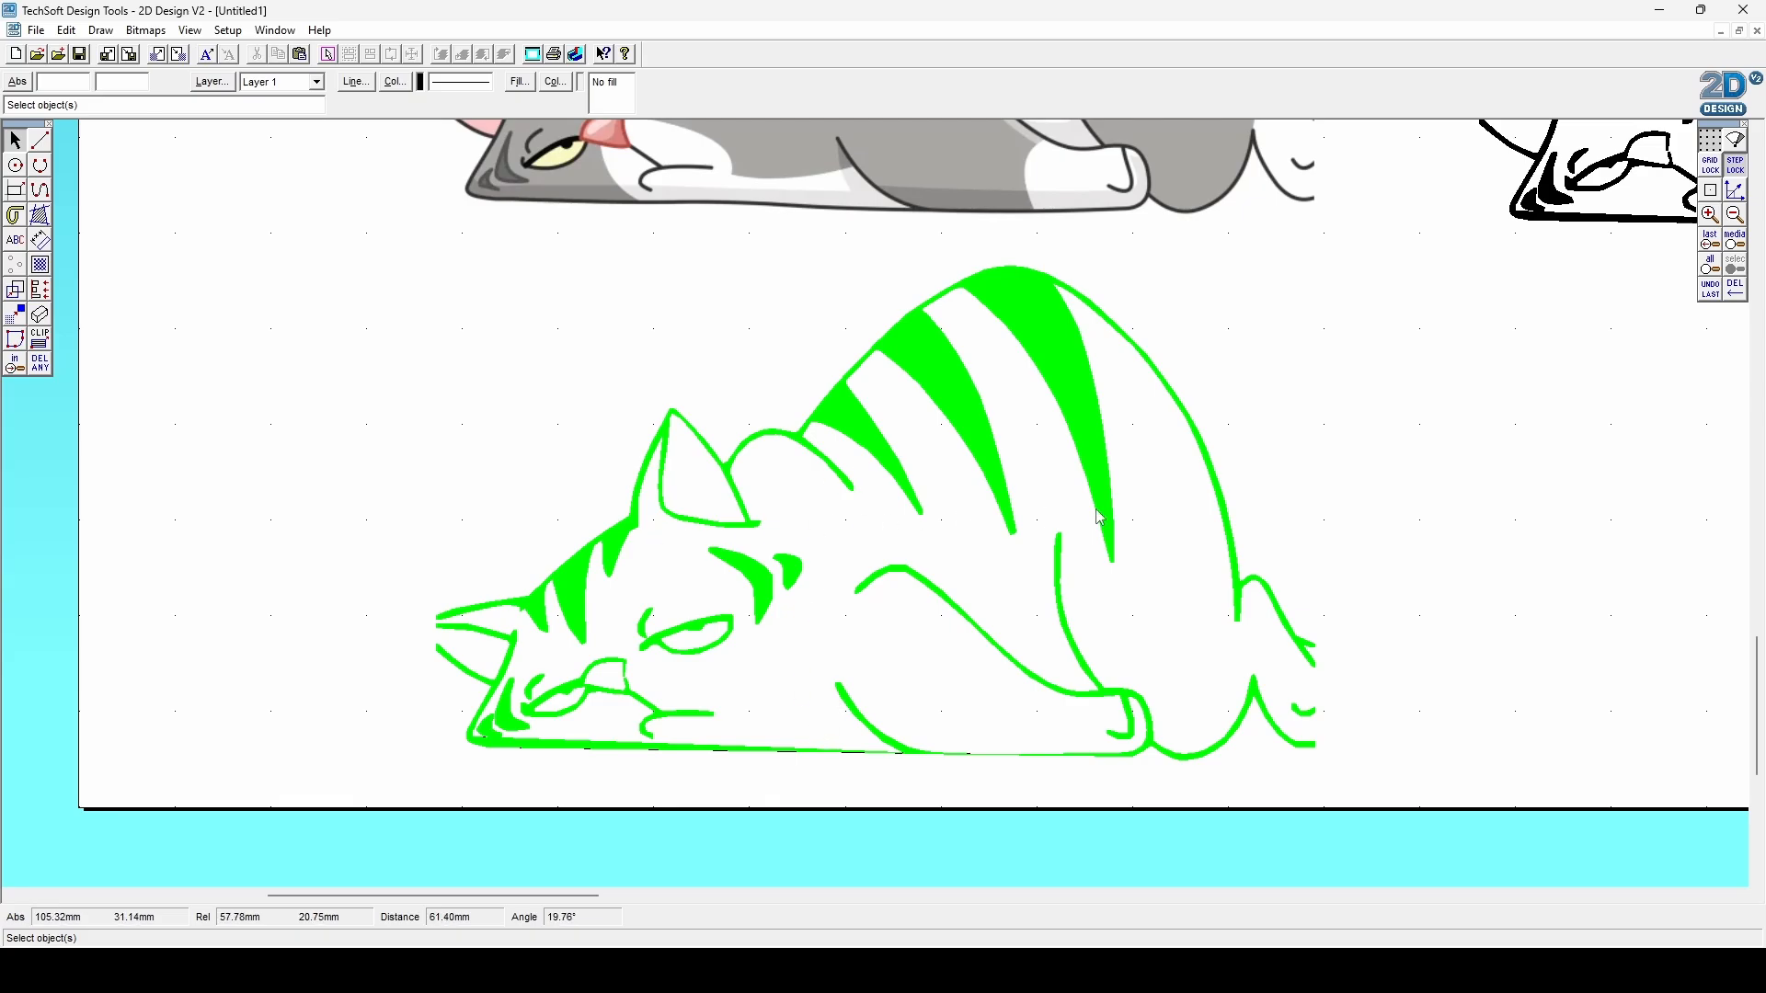
Select the lower body, the striped back and the whole green cat in turn to examine which parts form separate objects.
click(793, 756)
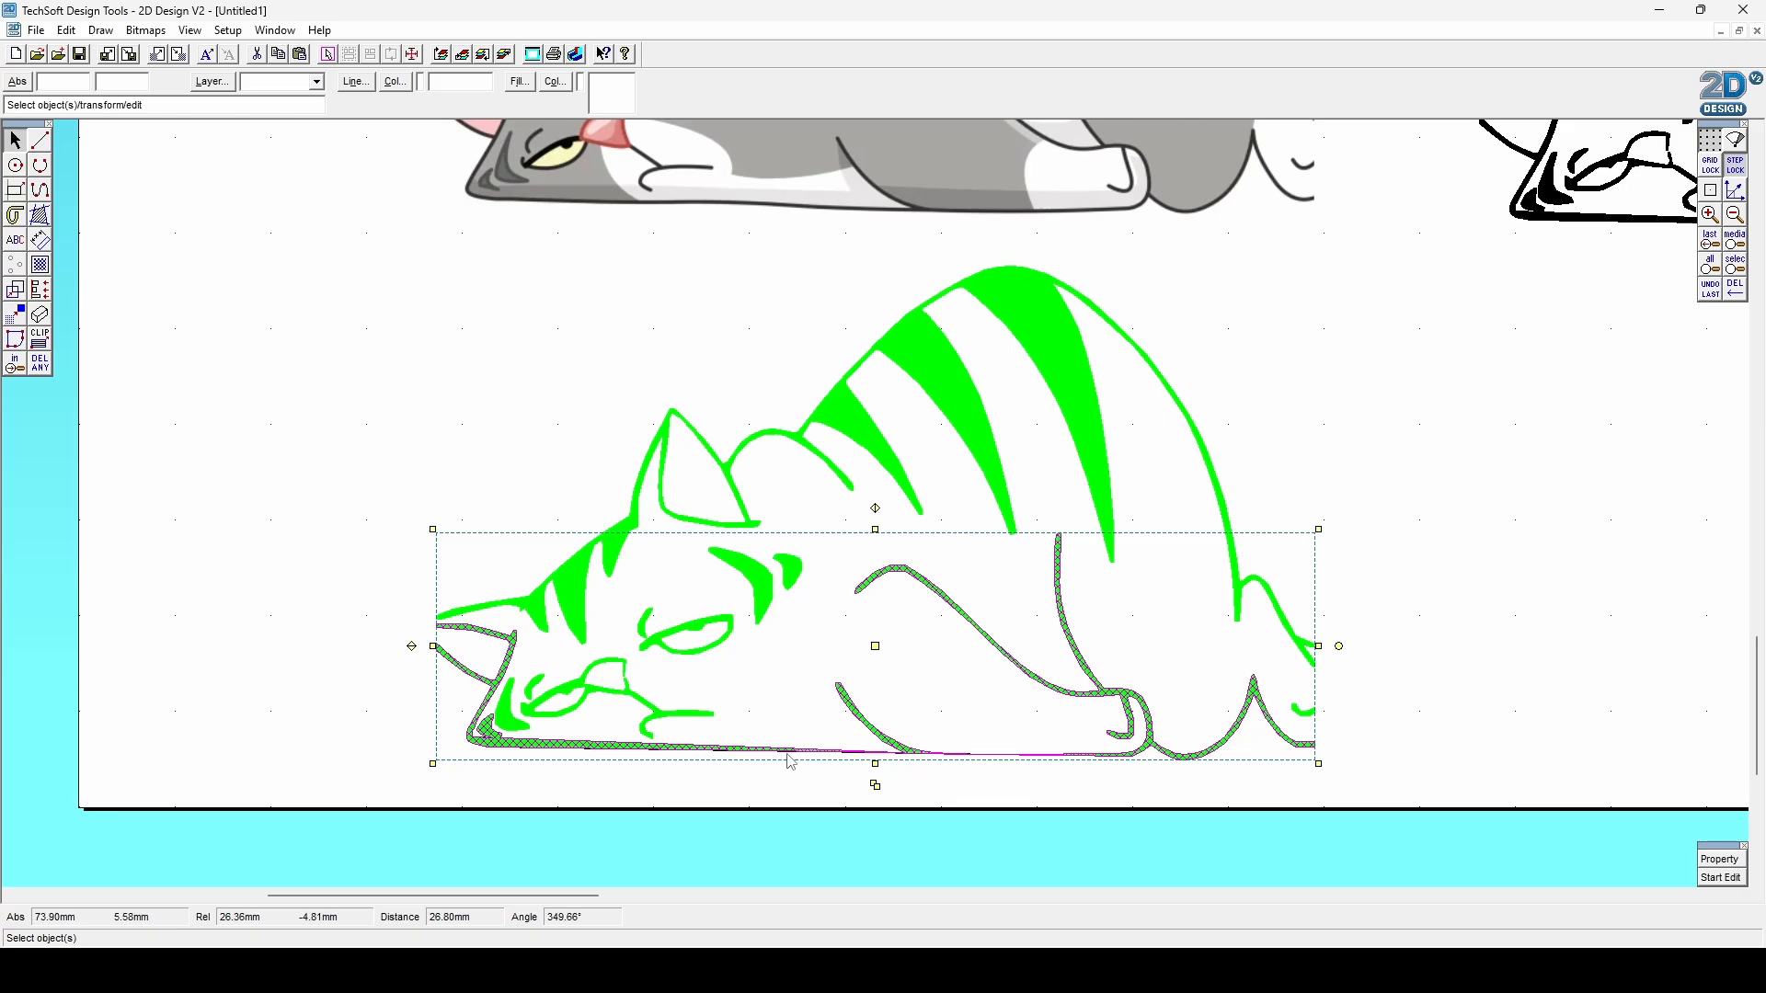
click(789, 760)
click(790, 763)
click(790, 763)
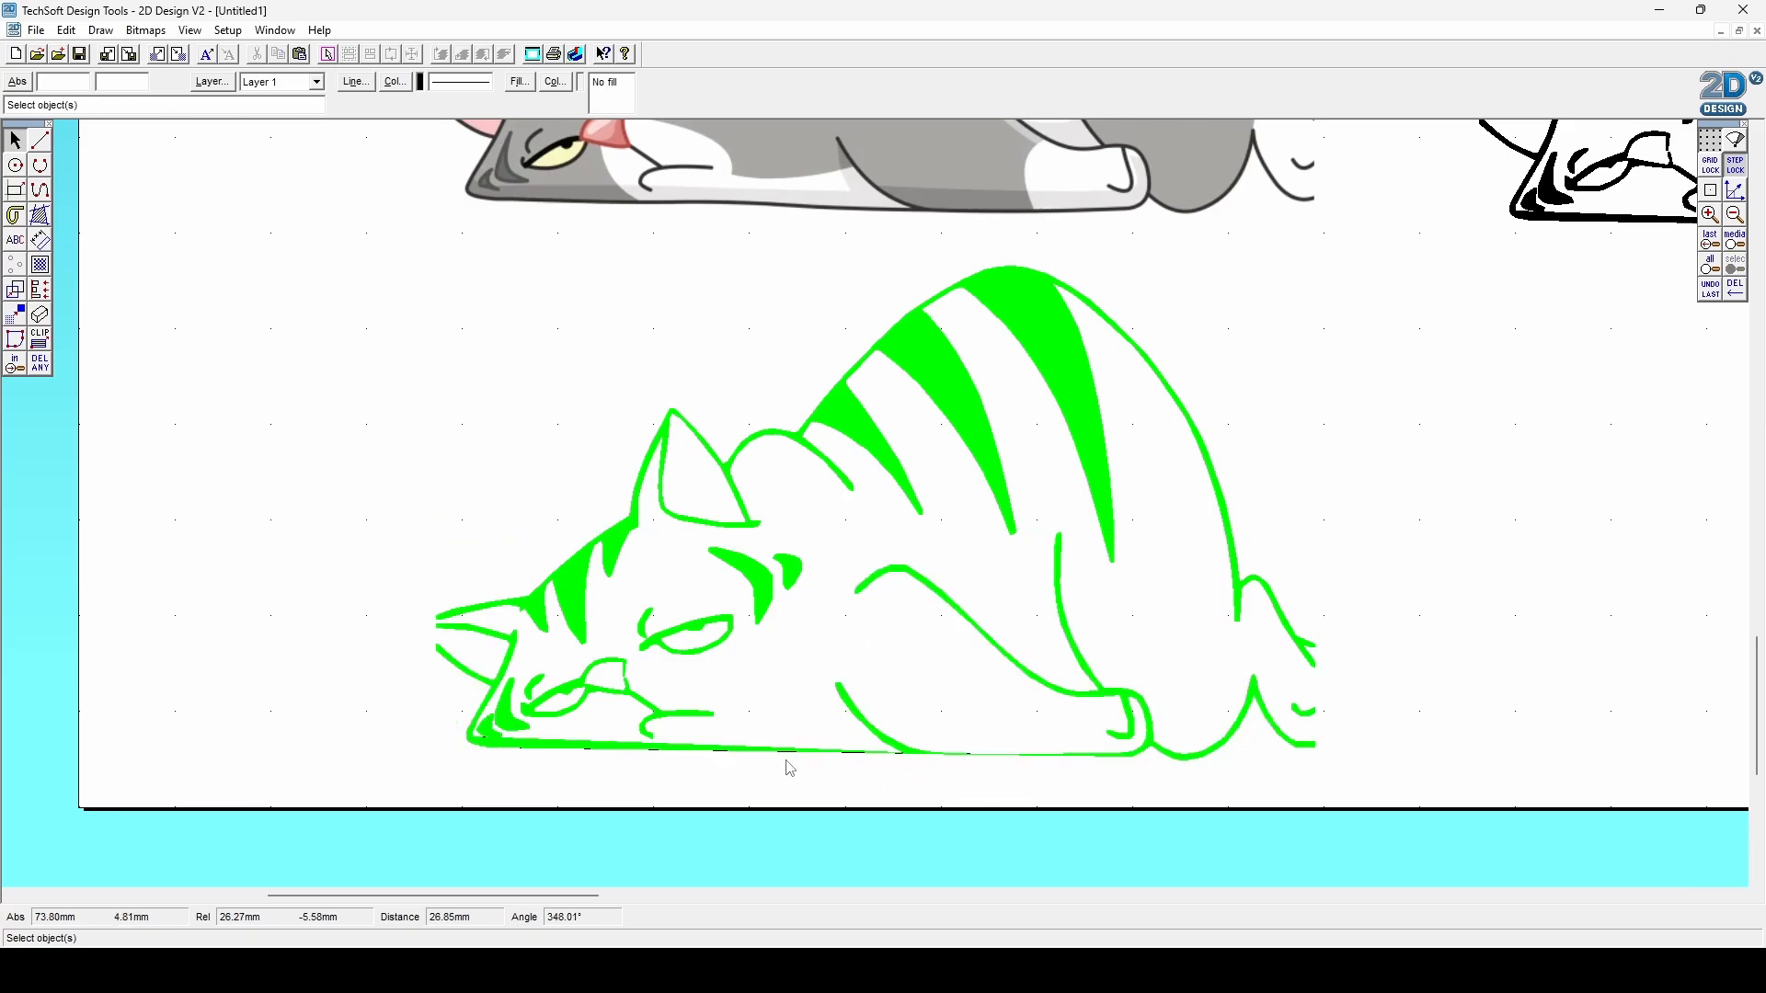
click(792, 765)
click(794, 787)
click(953, 393)
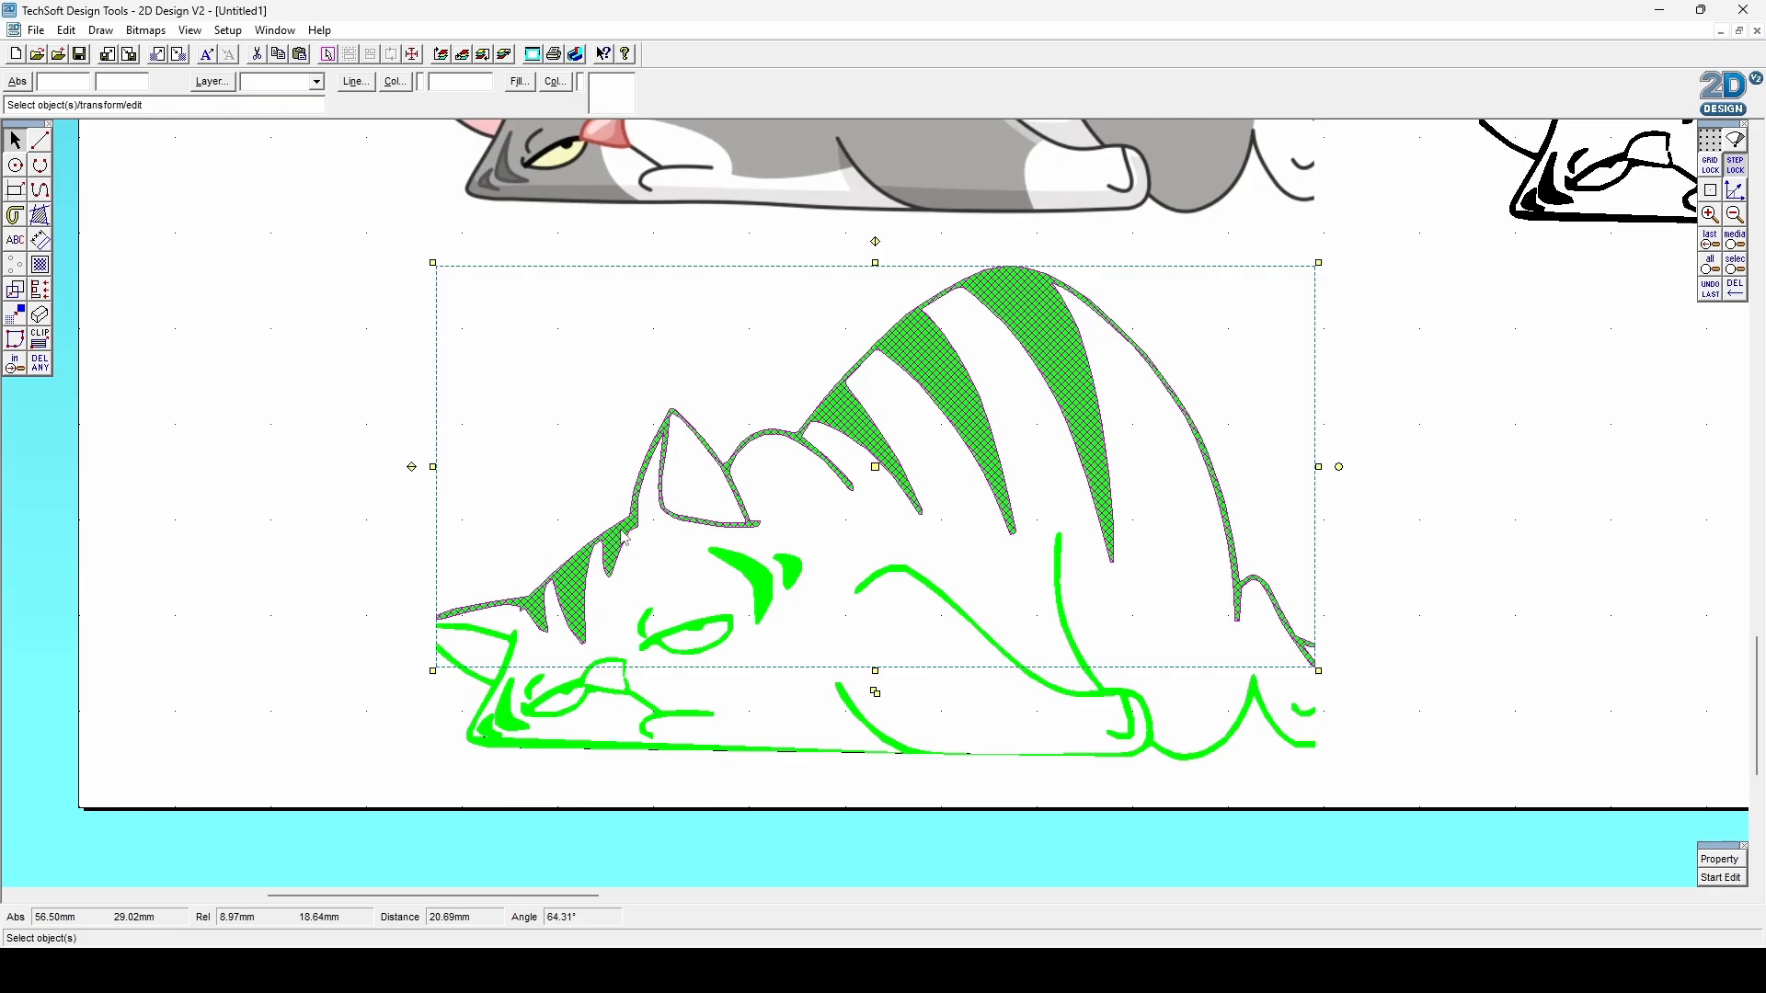
mouse_move(1457, 796)
mouse_down()
mouse_move(1081, 651)
mouse_move(394, 323)
mouse_move(324, 261)
mouse_up()
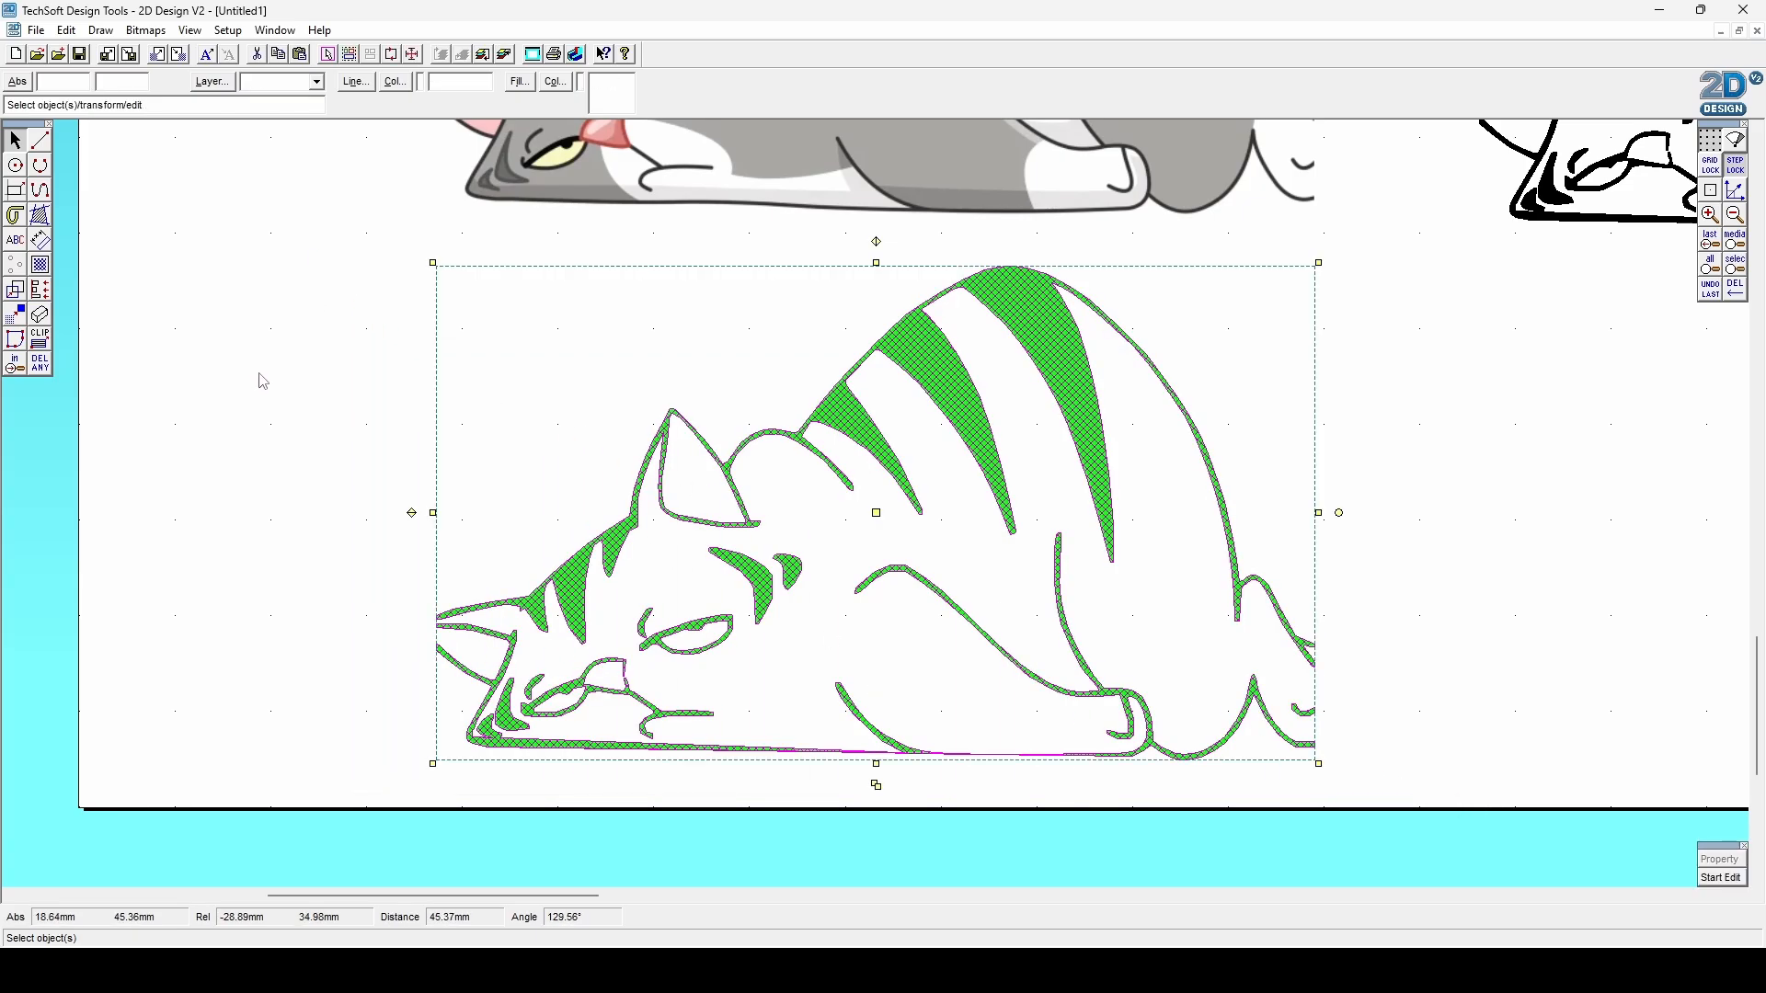
click(289, 398)
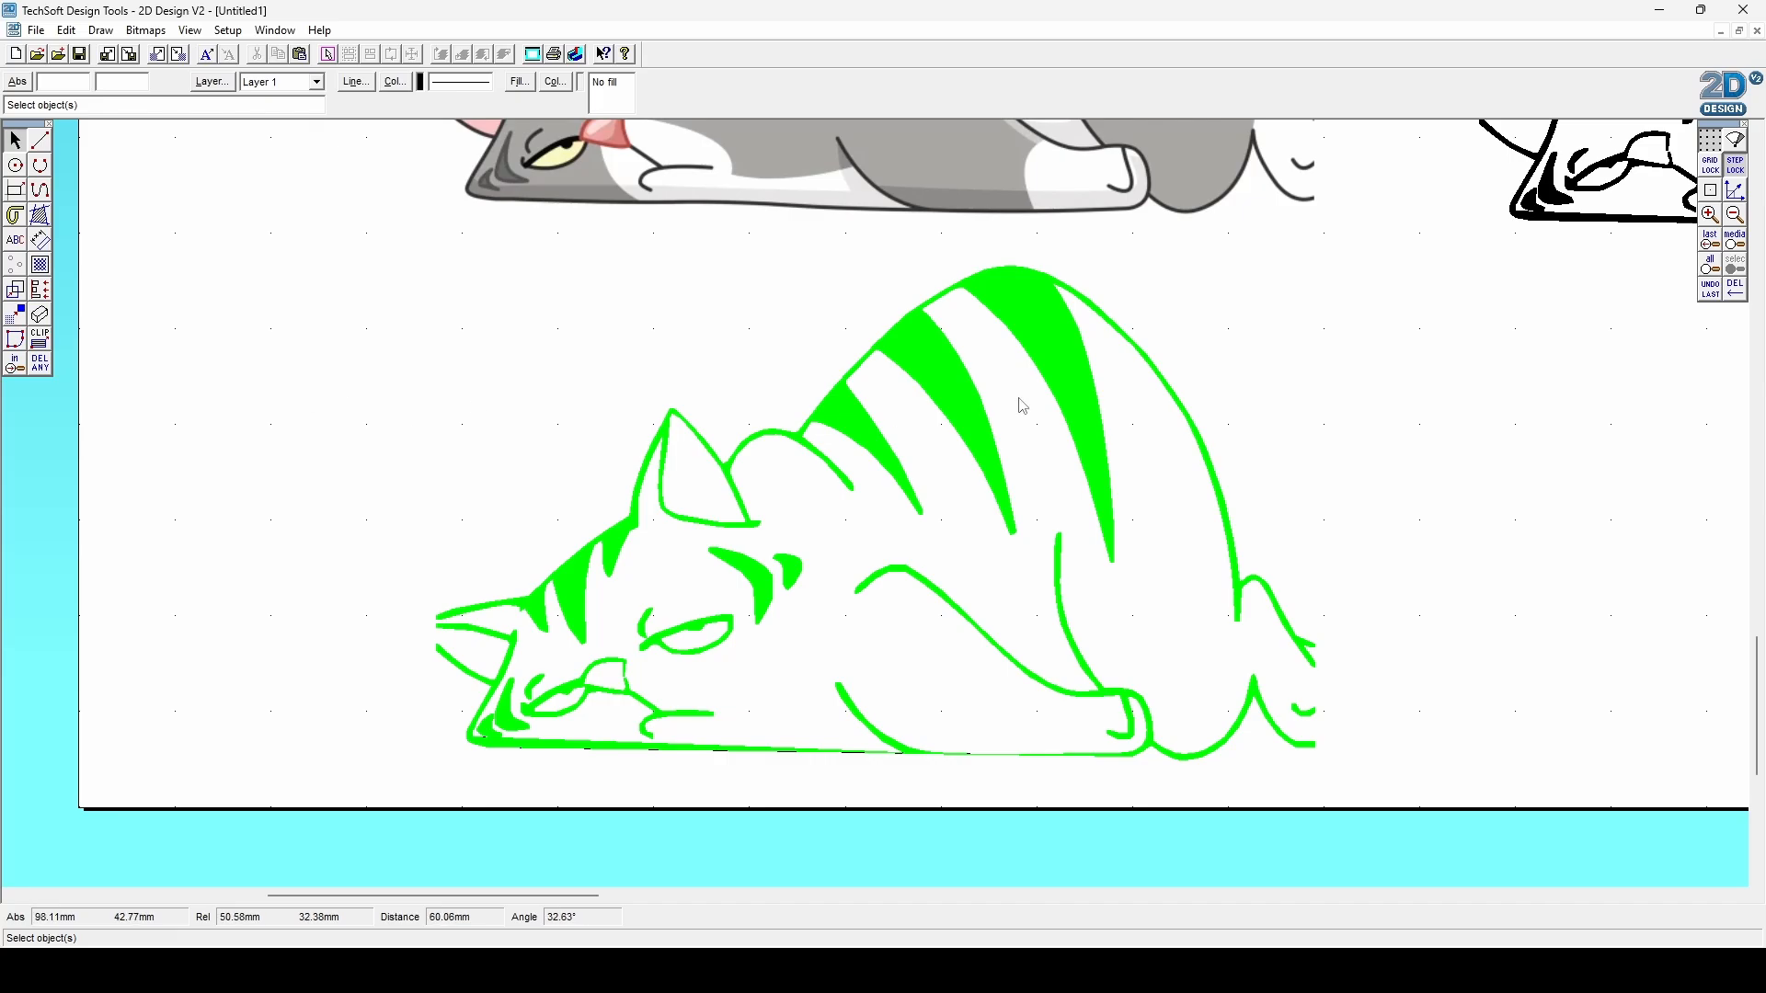
click(956, 394)
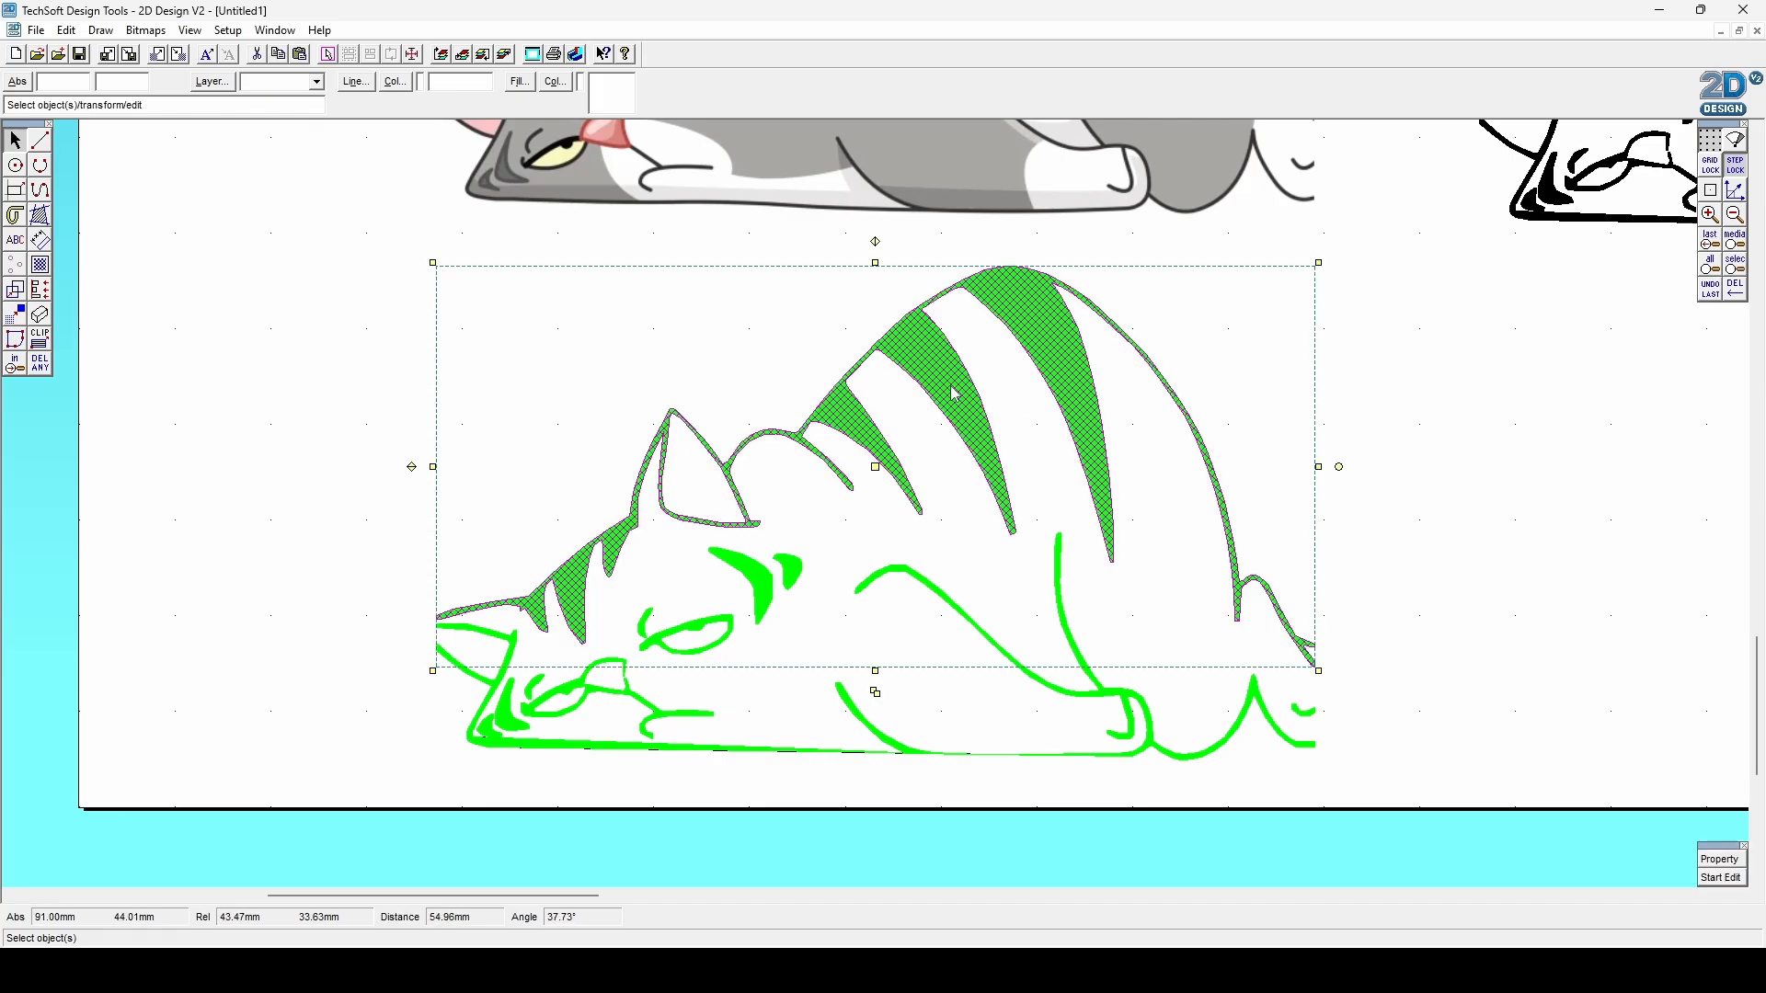
Select all the lying cat's remaining green fills together with the back and move them about 99 mm sideways, clear of the original outlines.
shift+click(482, 688)
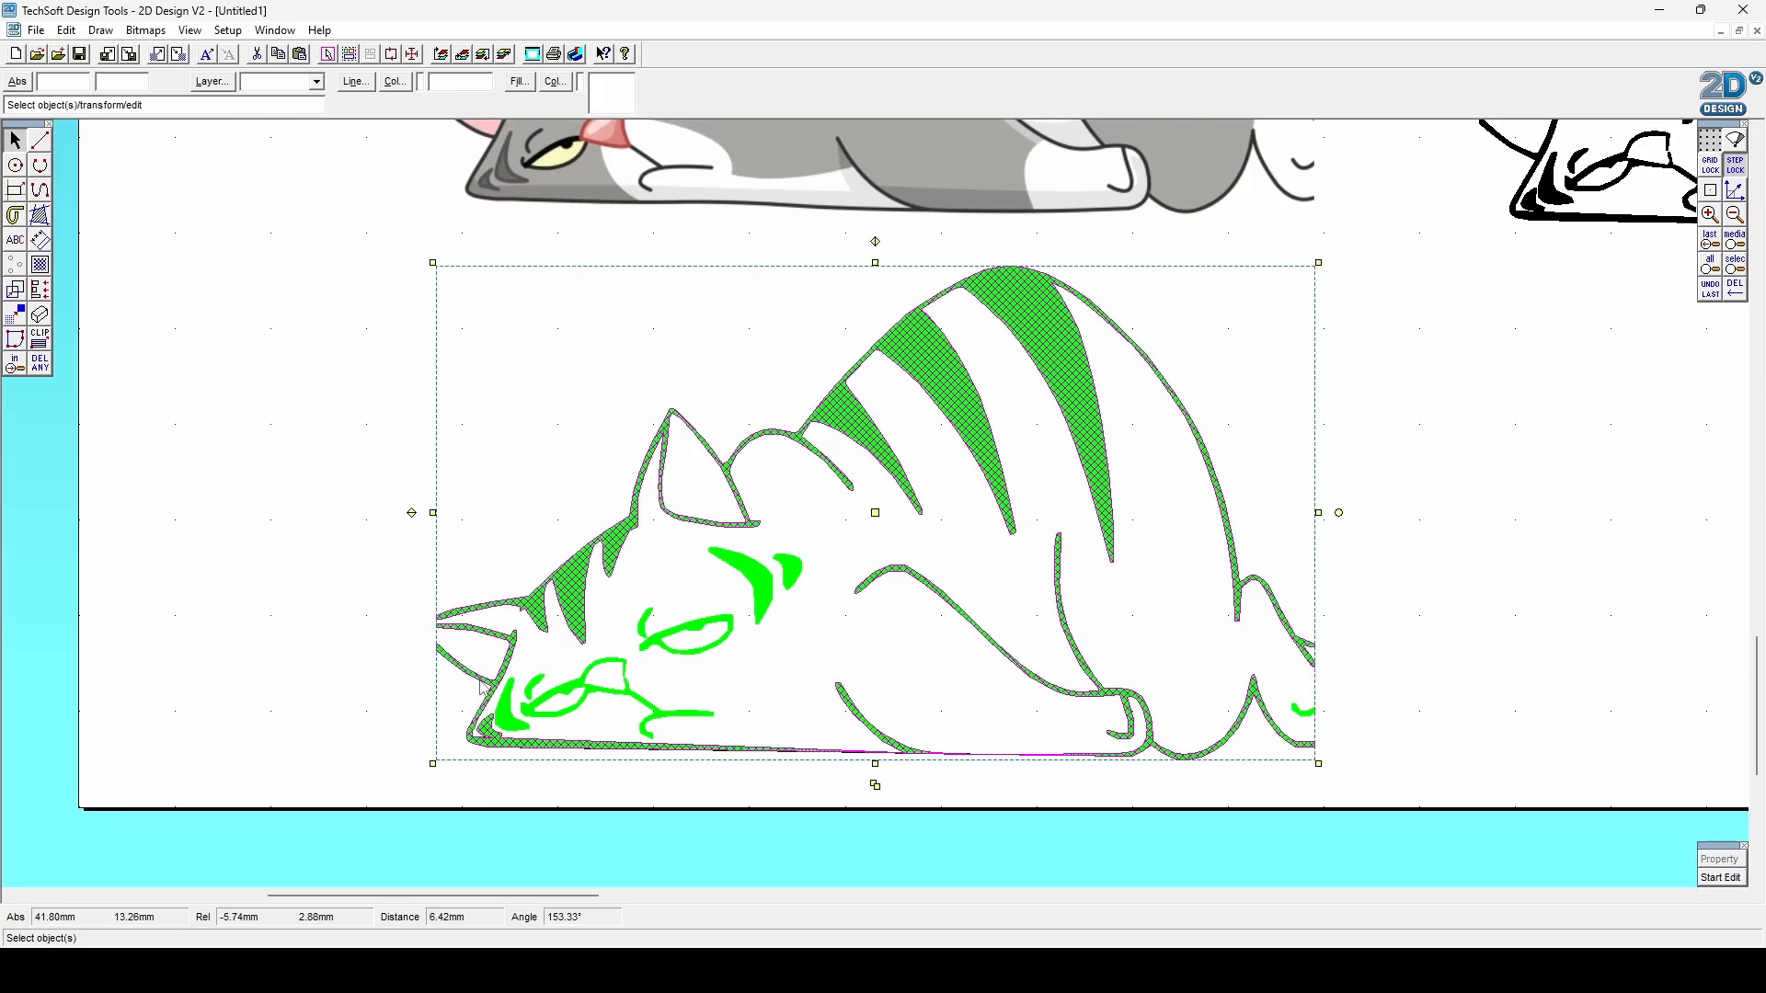
shift+click(503, 722)
shift+click(529, 717)
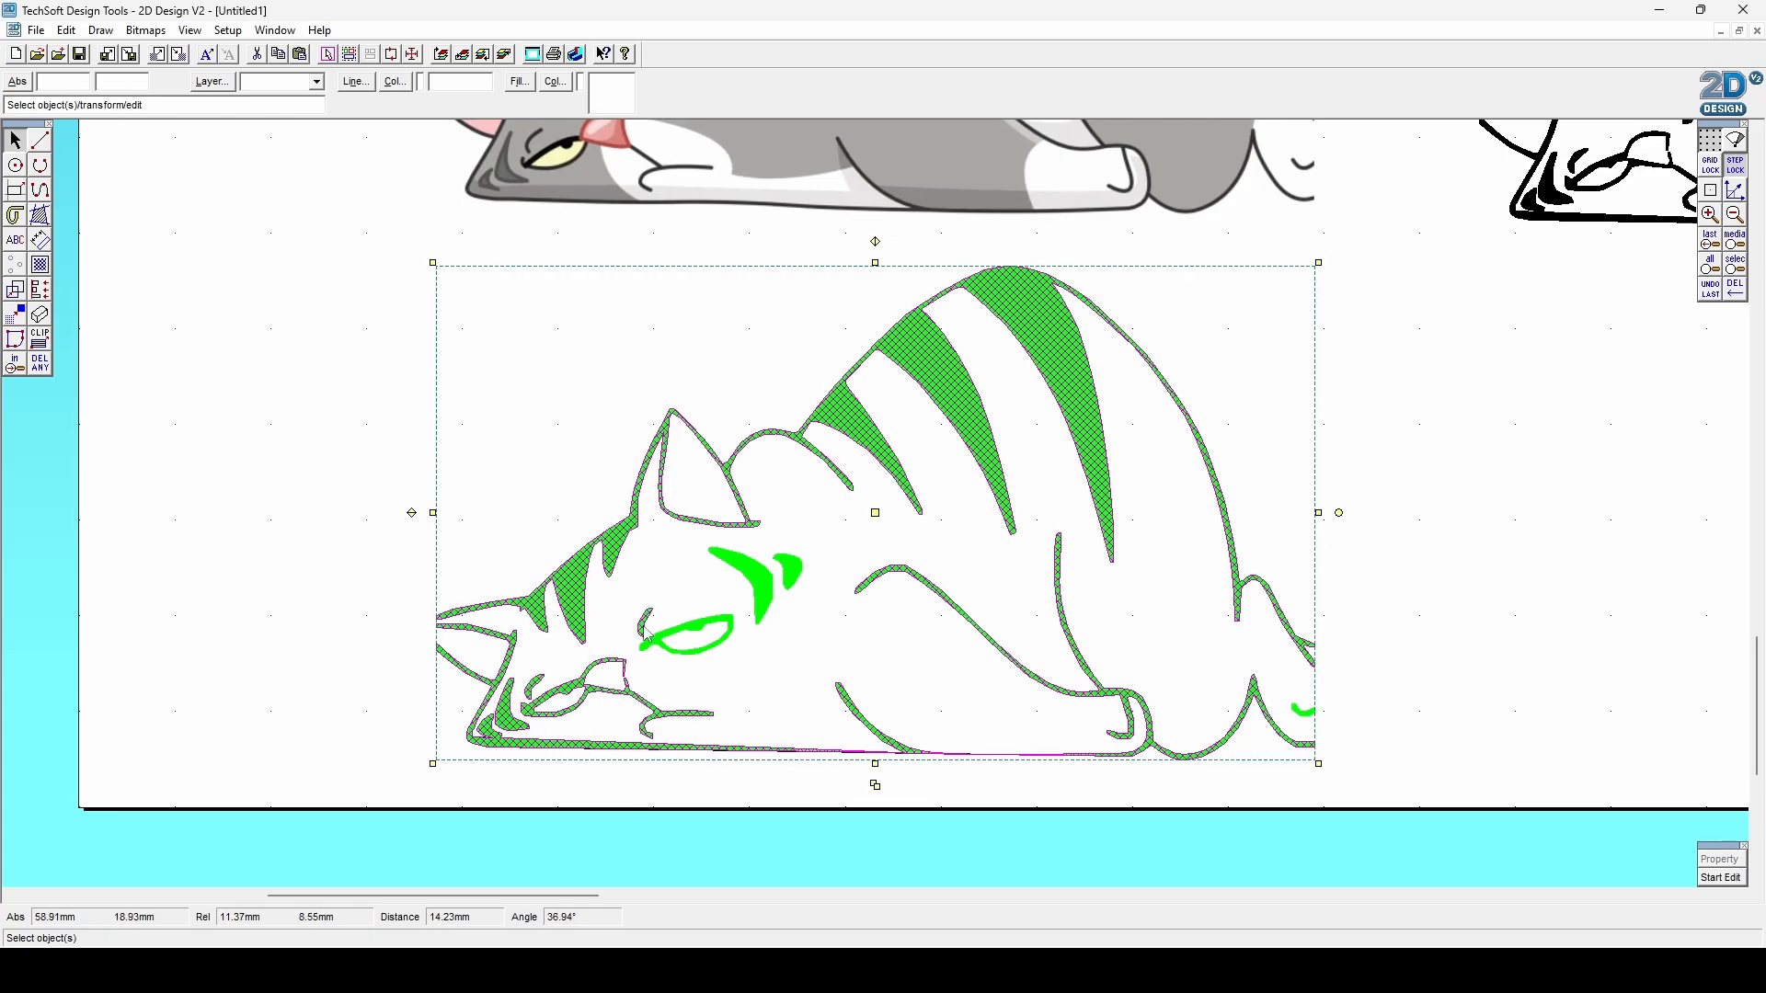
shift+click(659, 648)
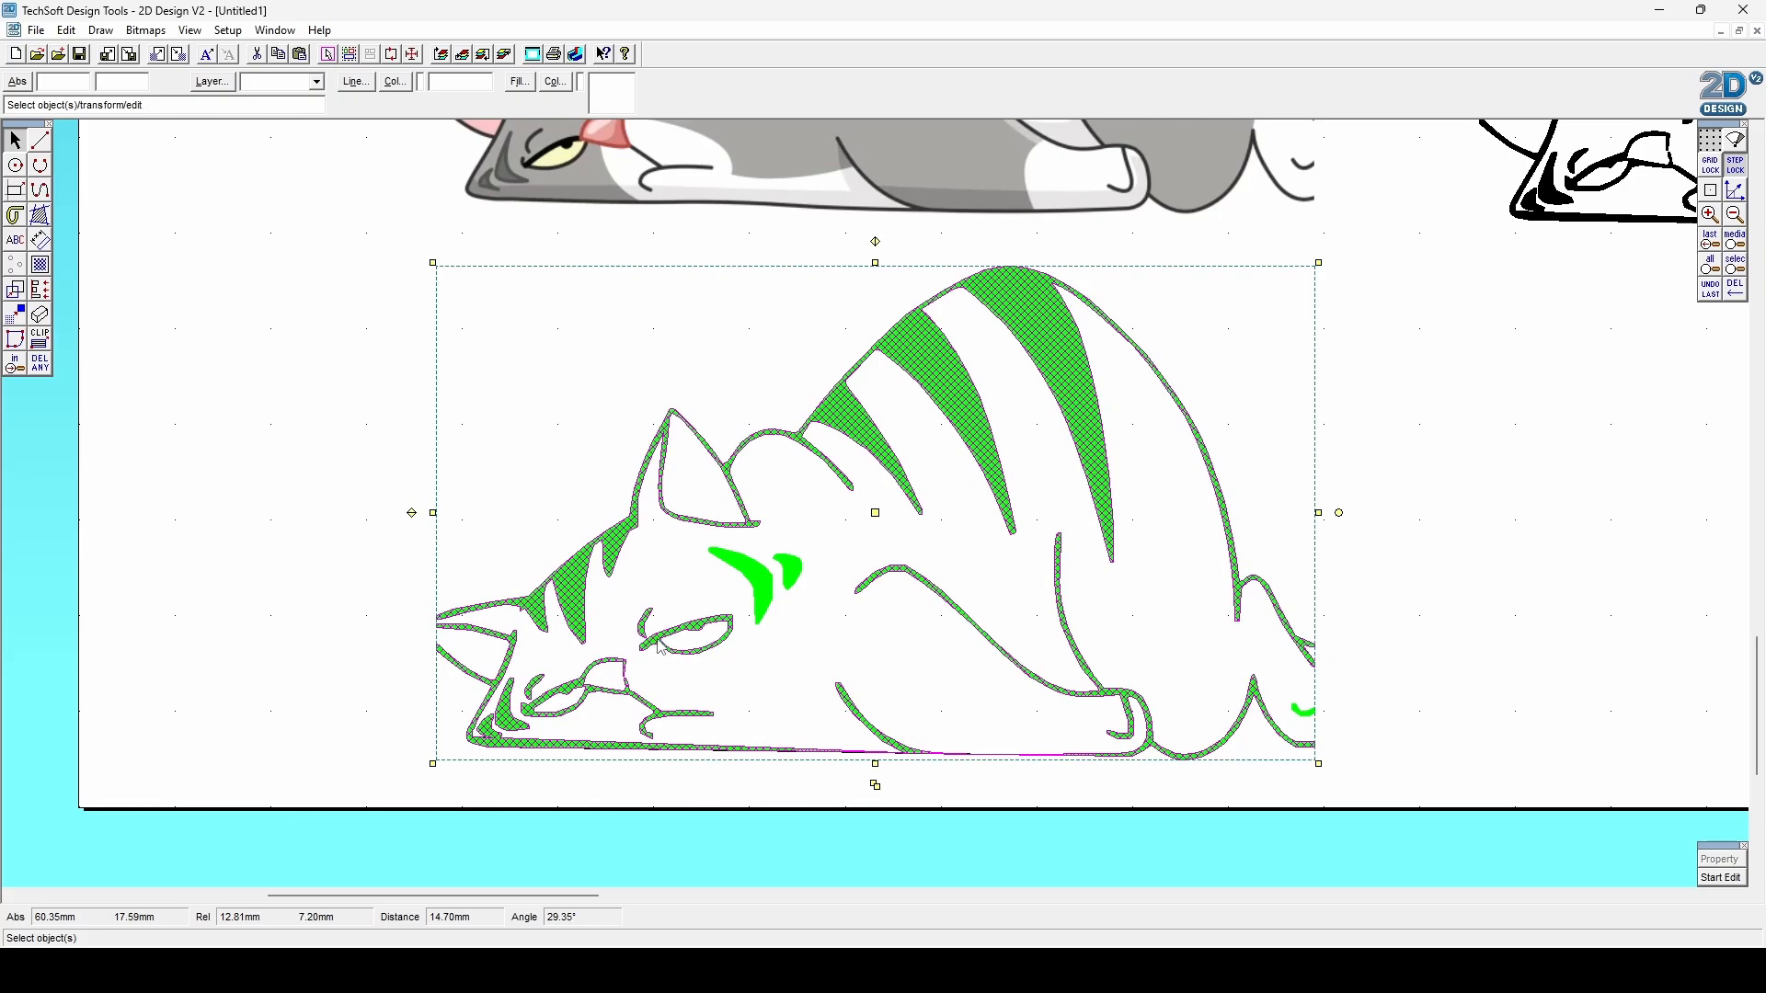
shift+click(767, 593)
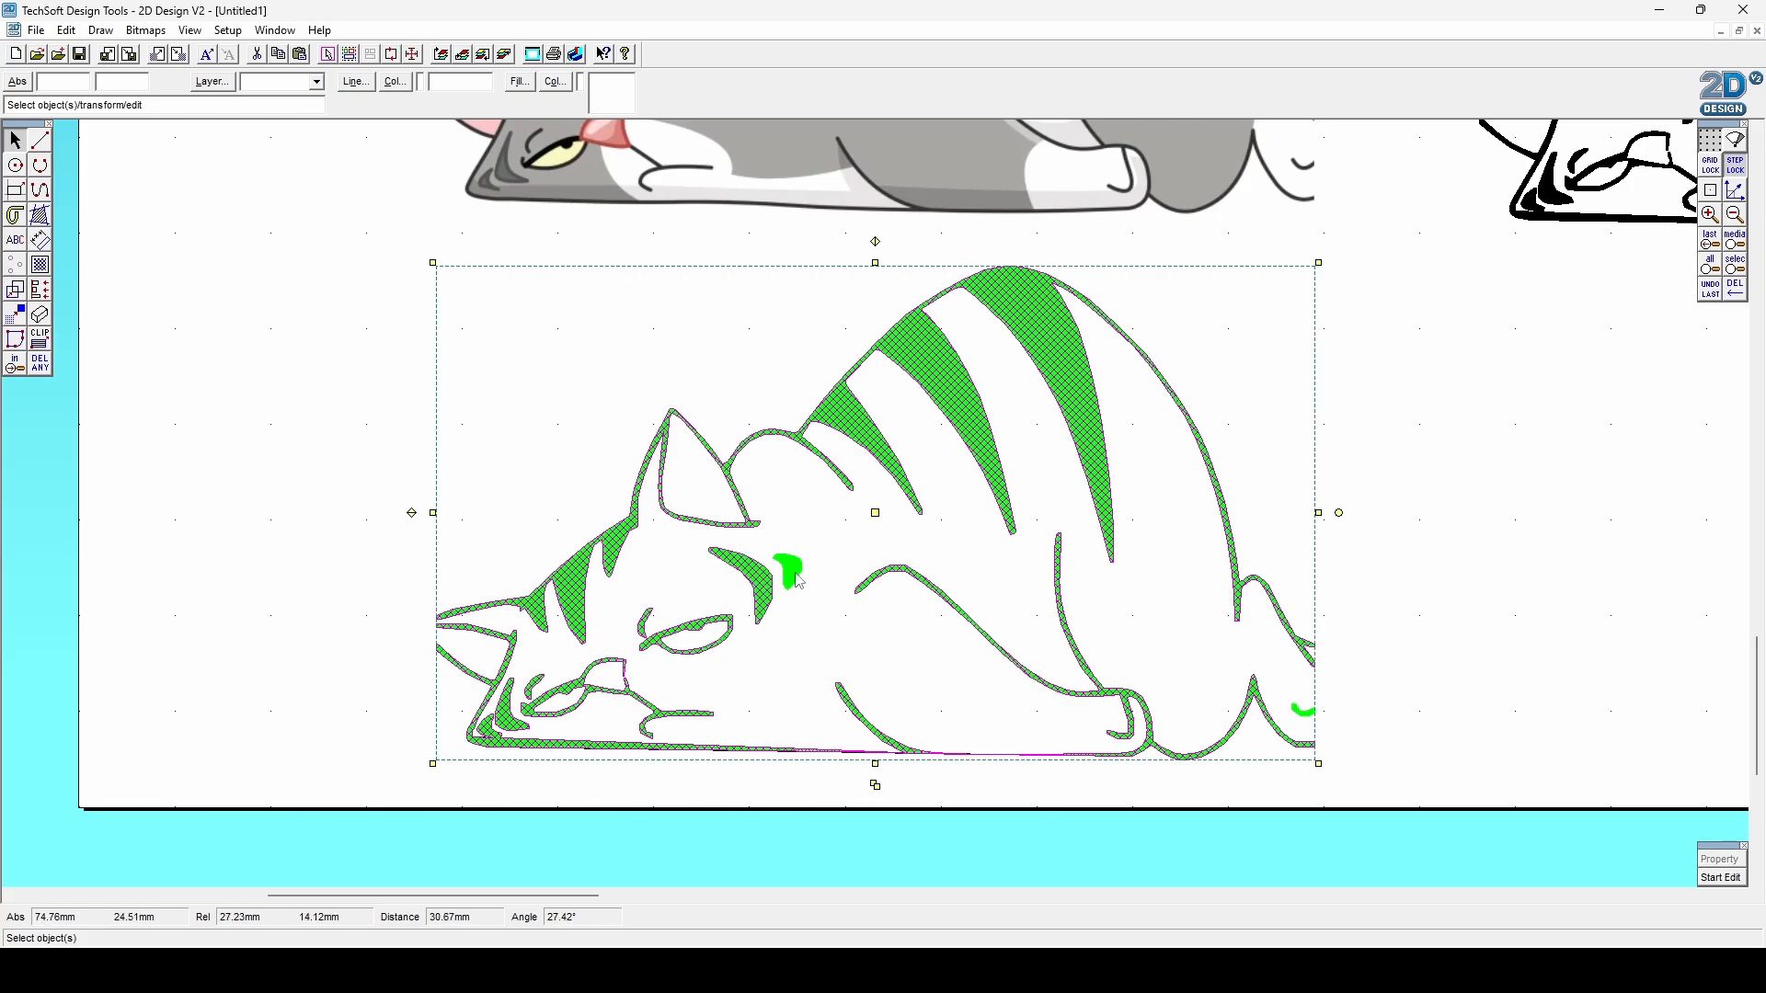
shift+click(795, 579)
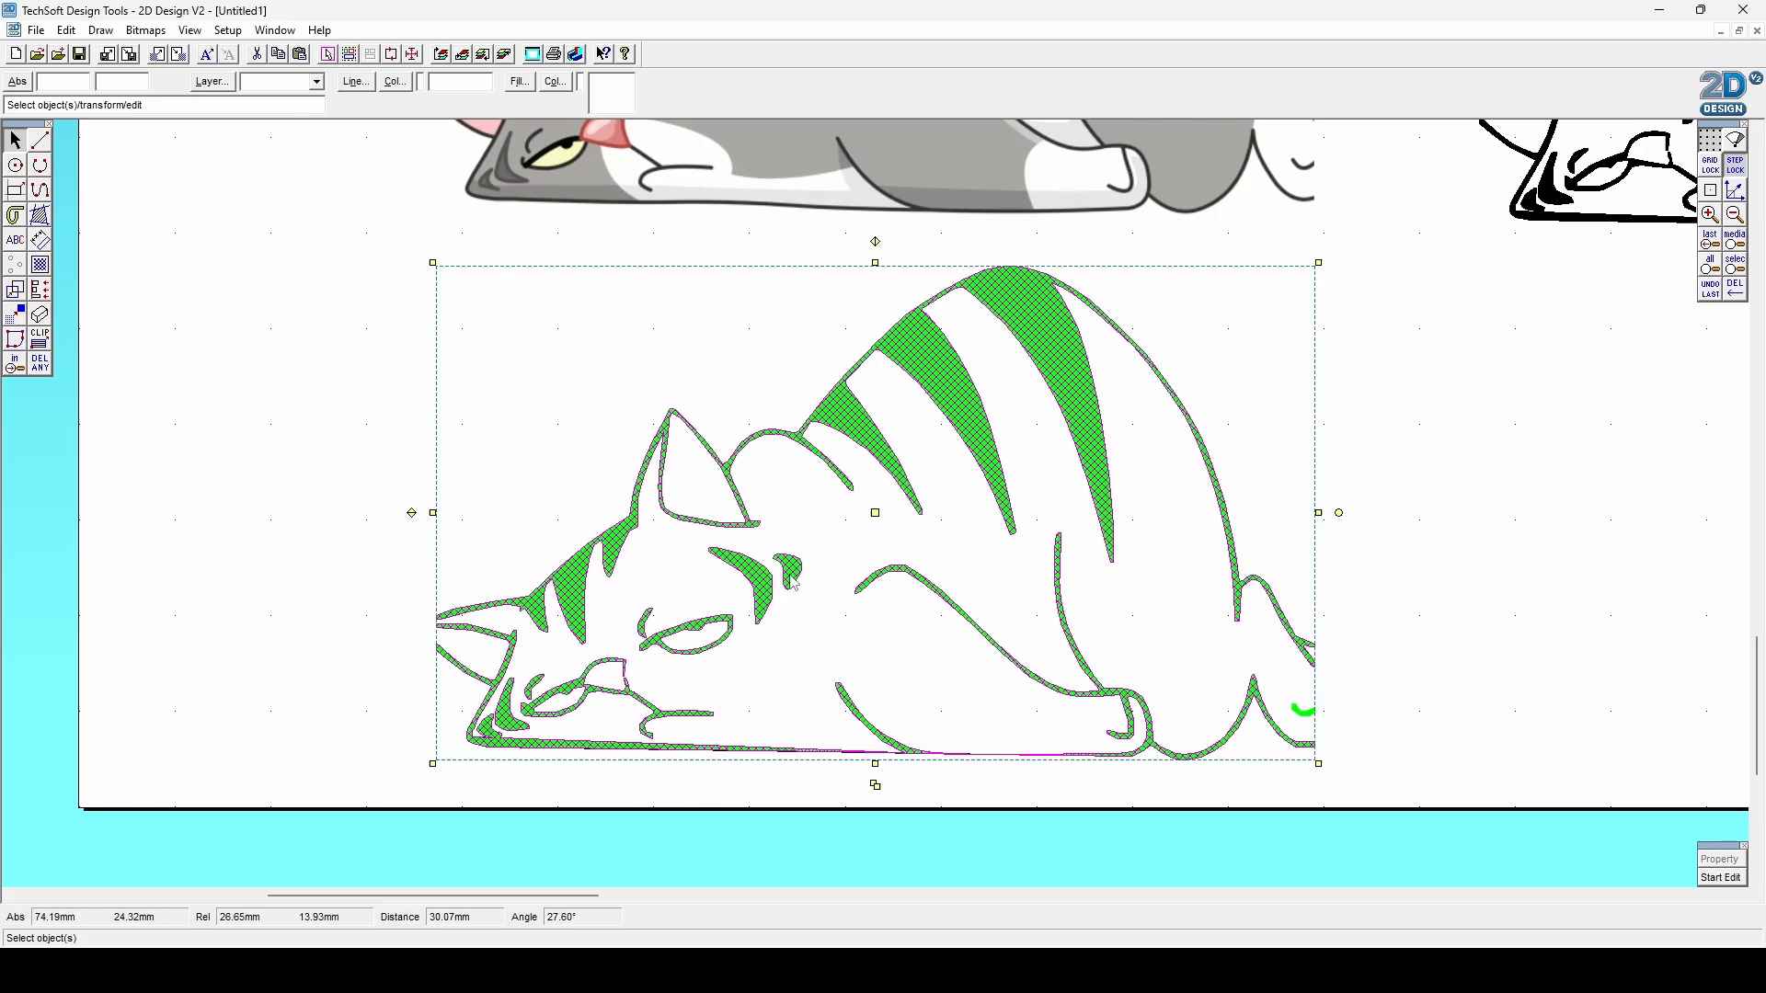
shift+click(1306, 713)
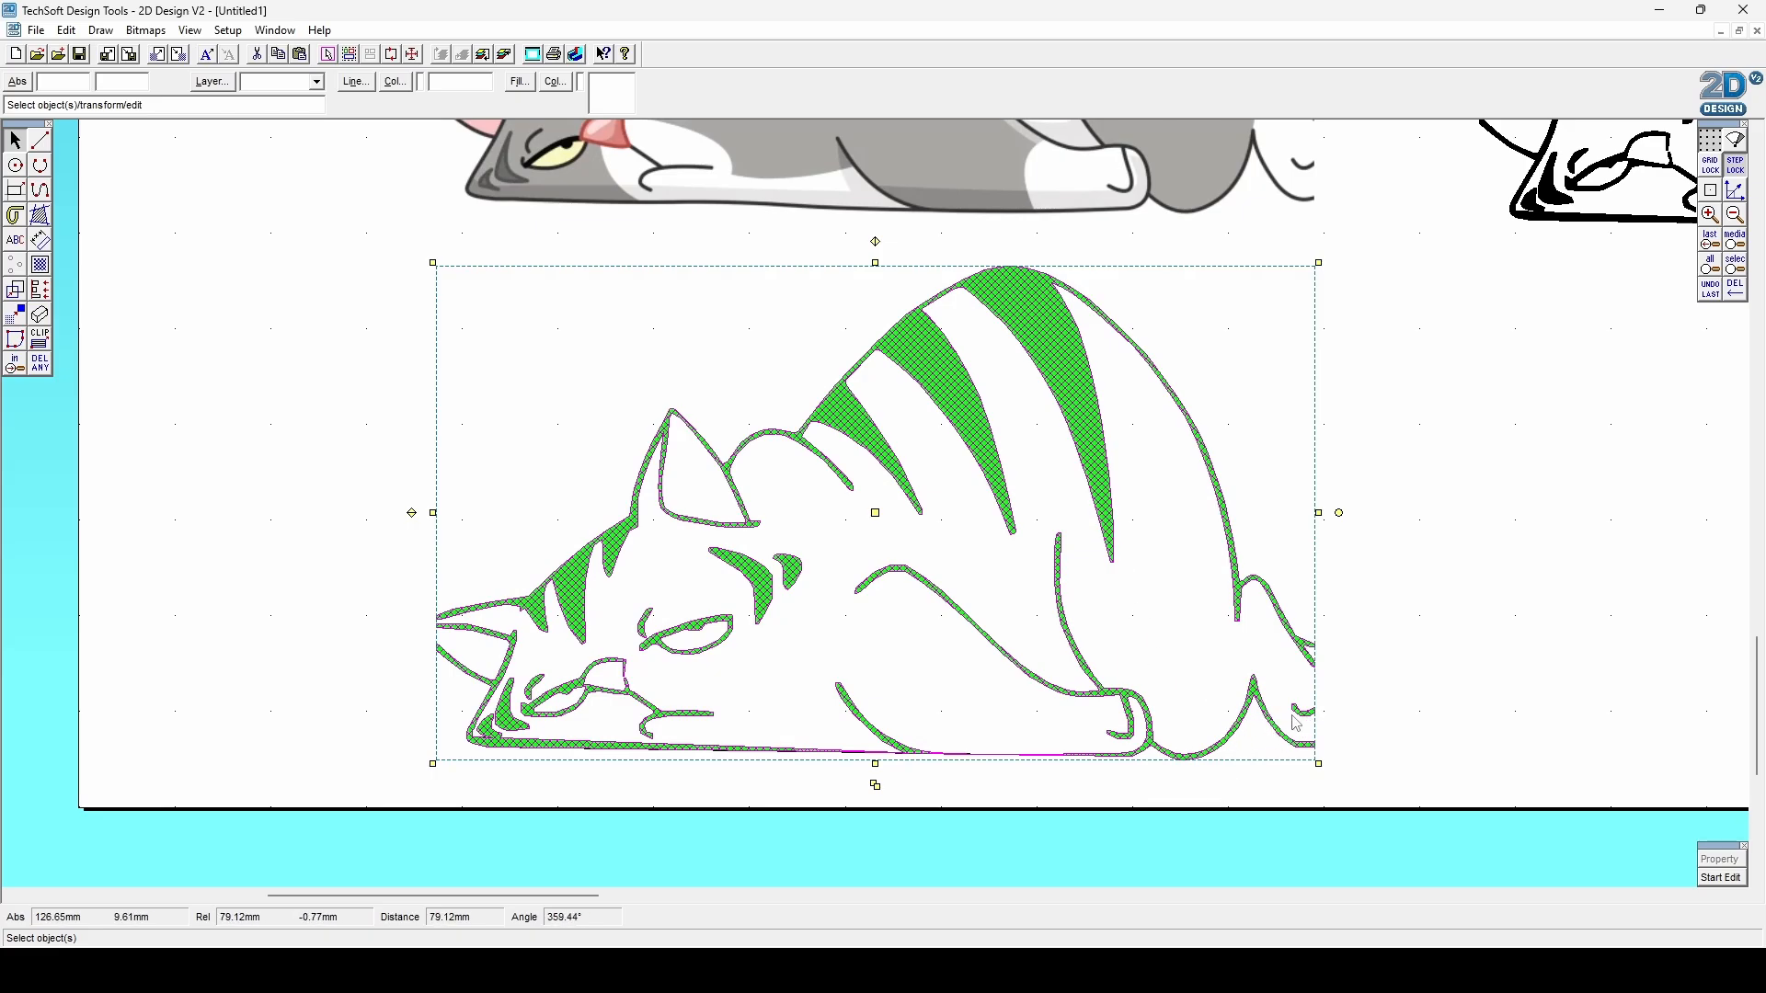
shift+click(1300, 719)
shift+click(1297, 711)
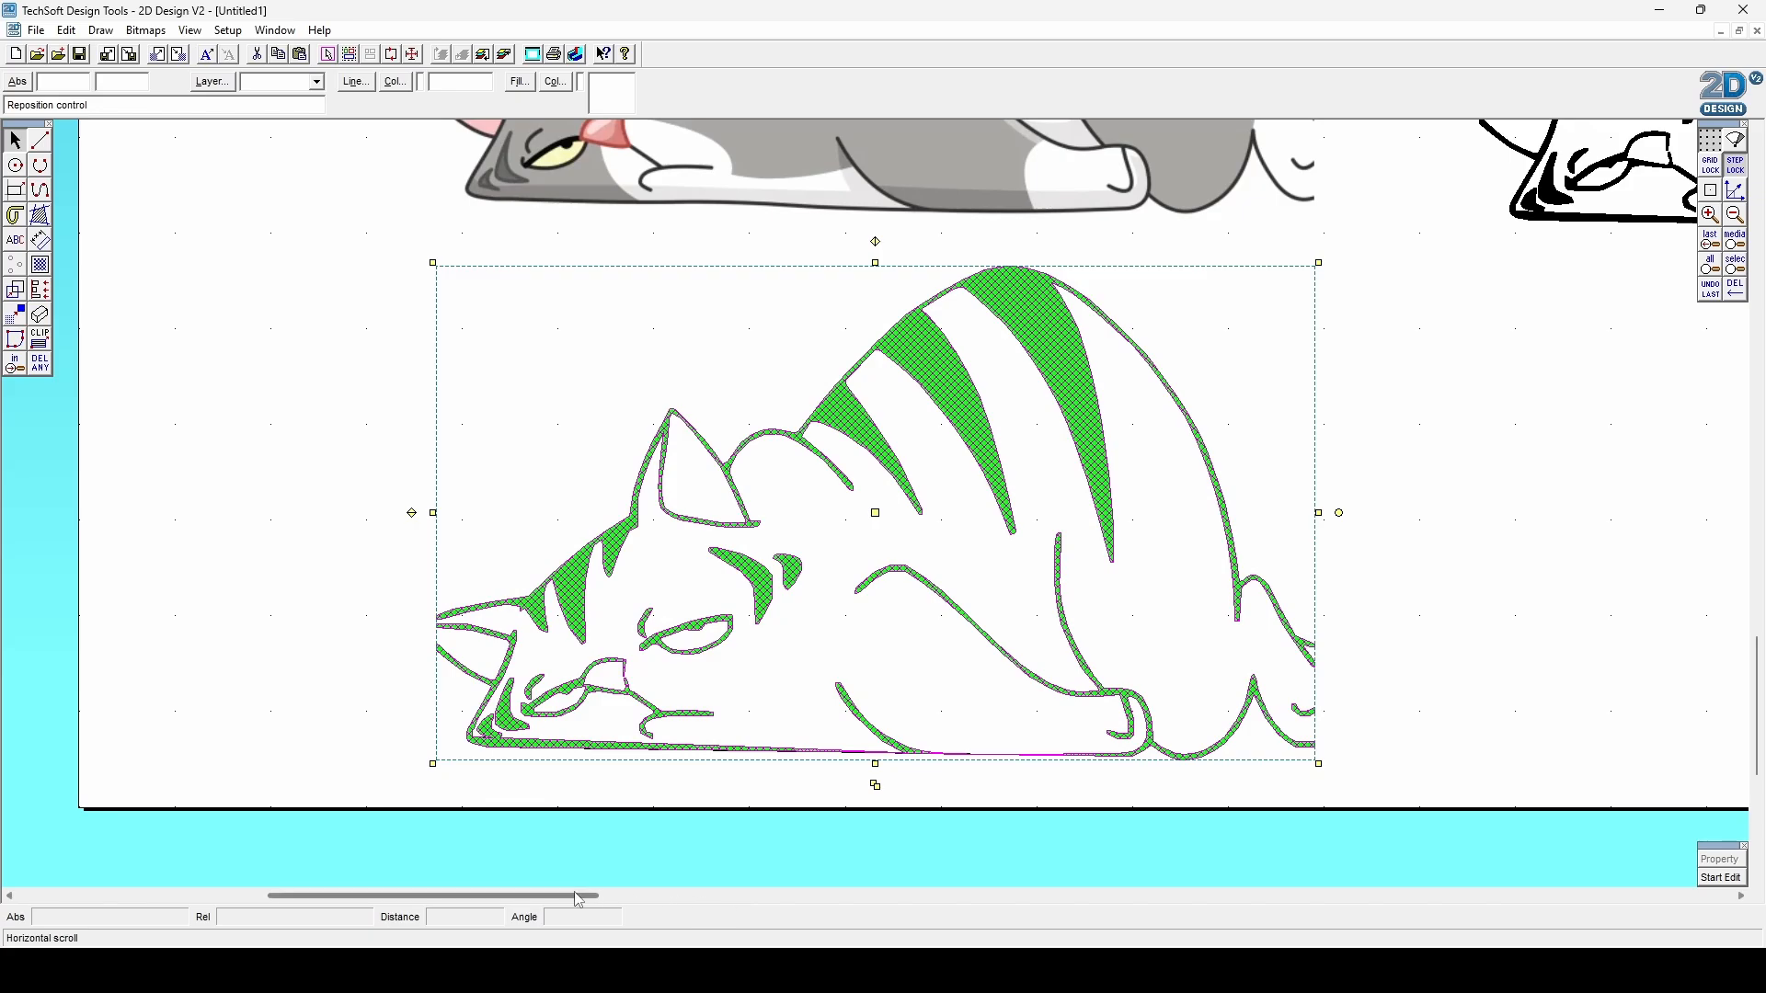
drag(580, 896, 719, 901)
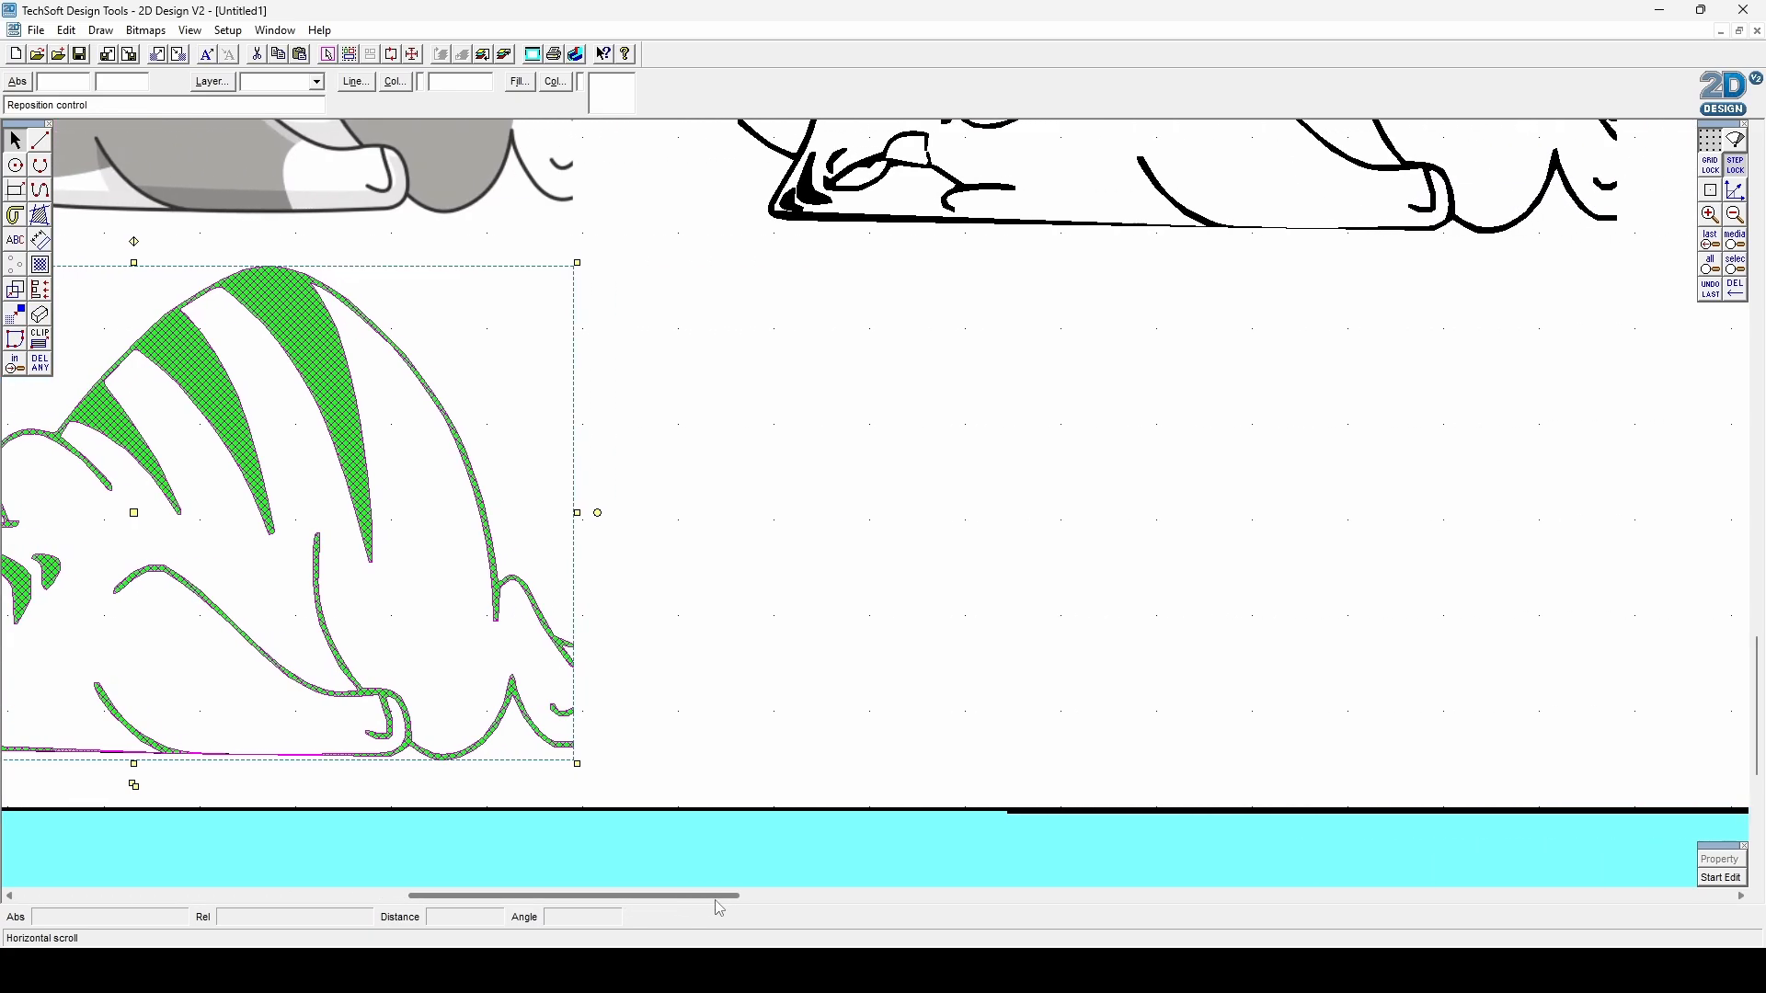
click(1076, 504)
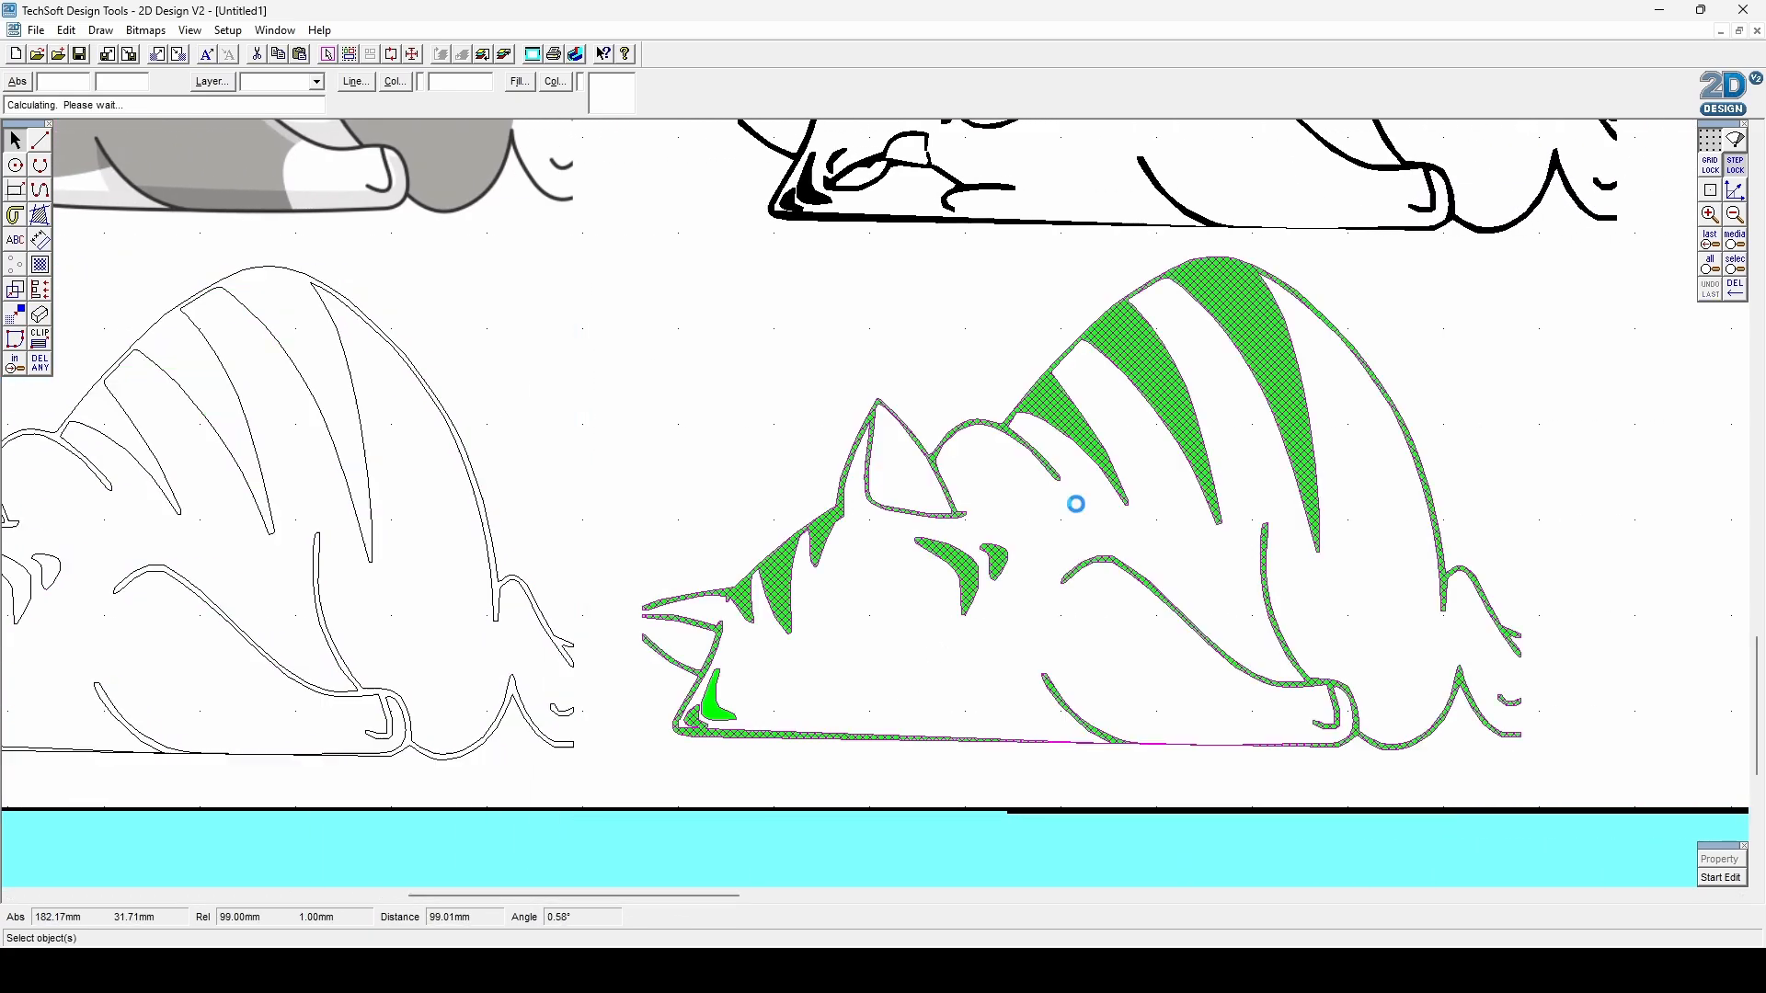
click(820, 800)
mouse_move(694, 896)
mouse_down()
mouse_move(593, 905)
mouse_move(740, 900)
mouse_up()
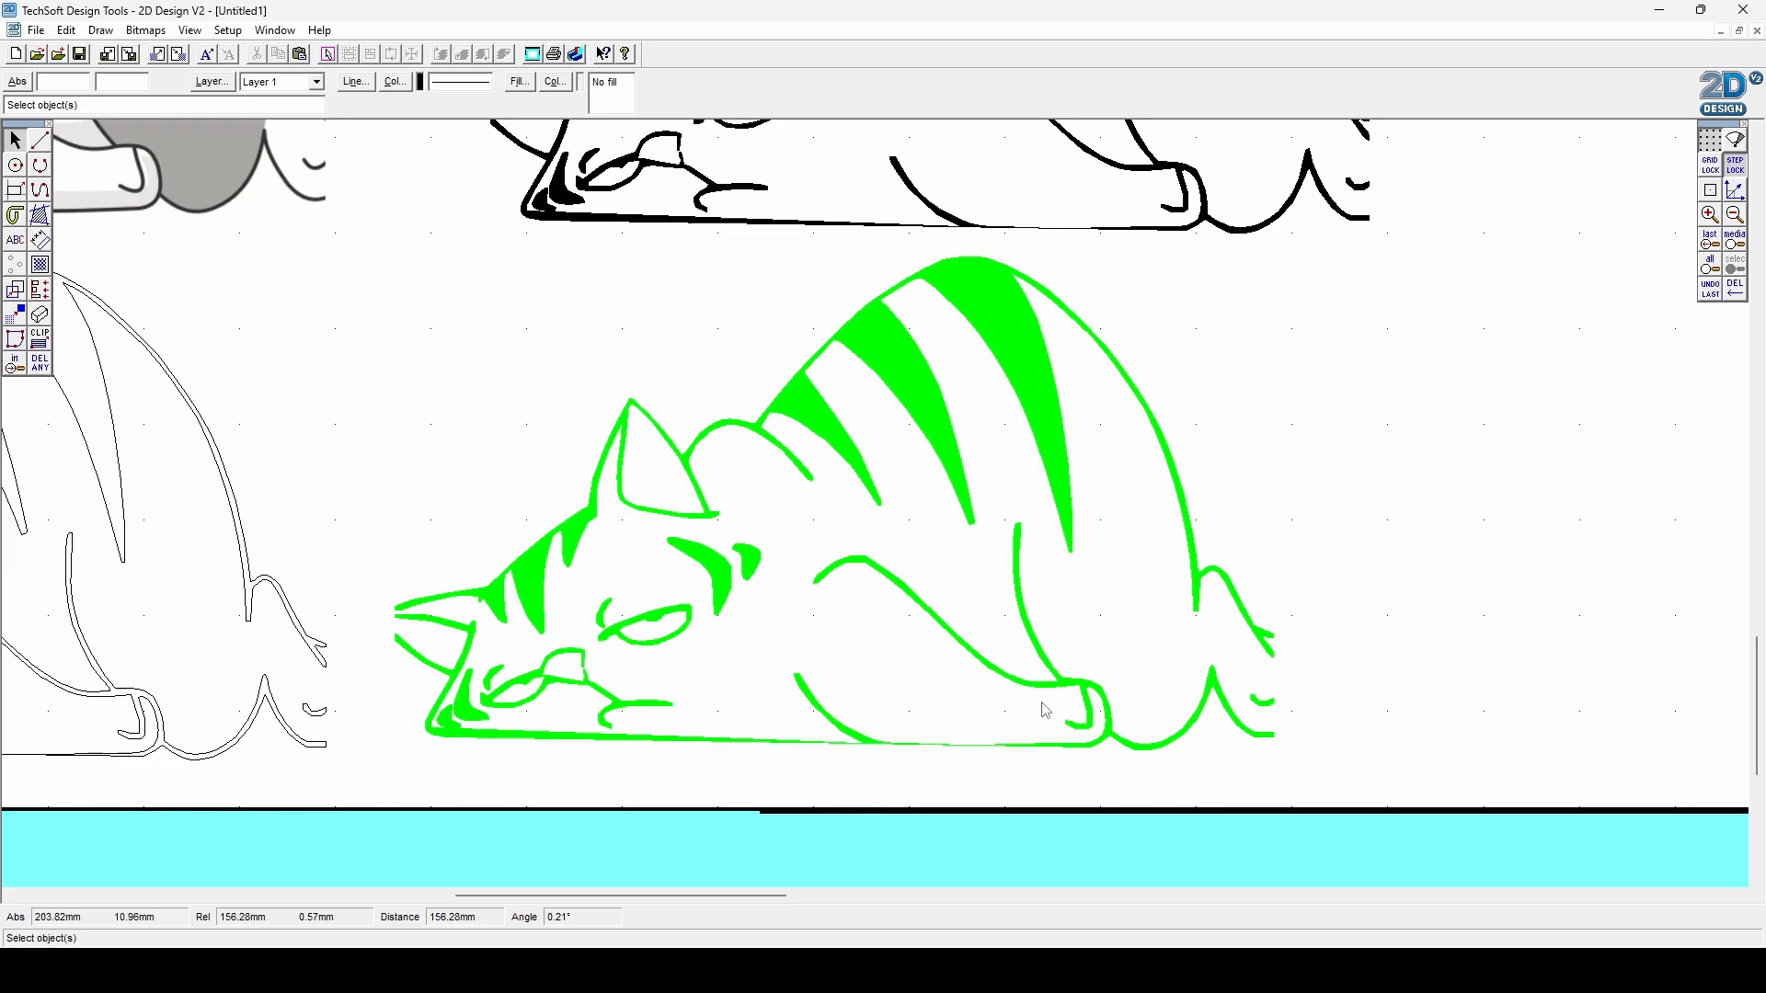
click(1736, 247)
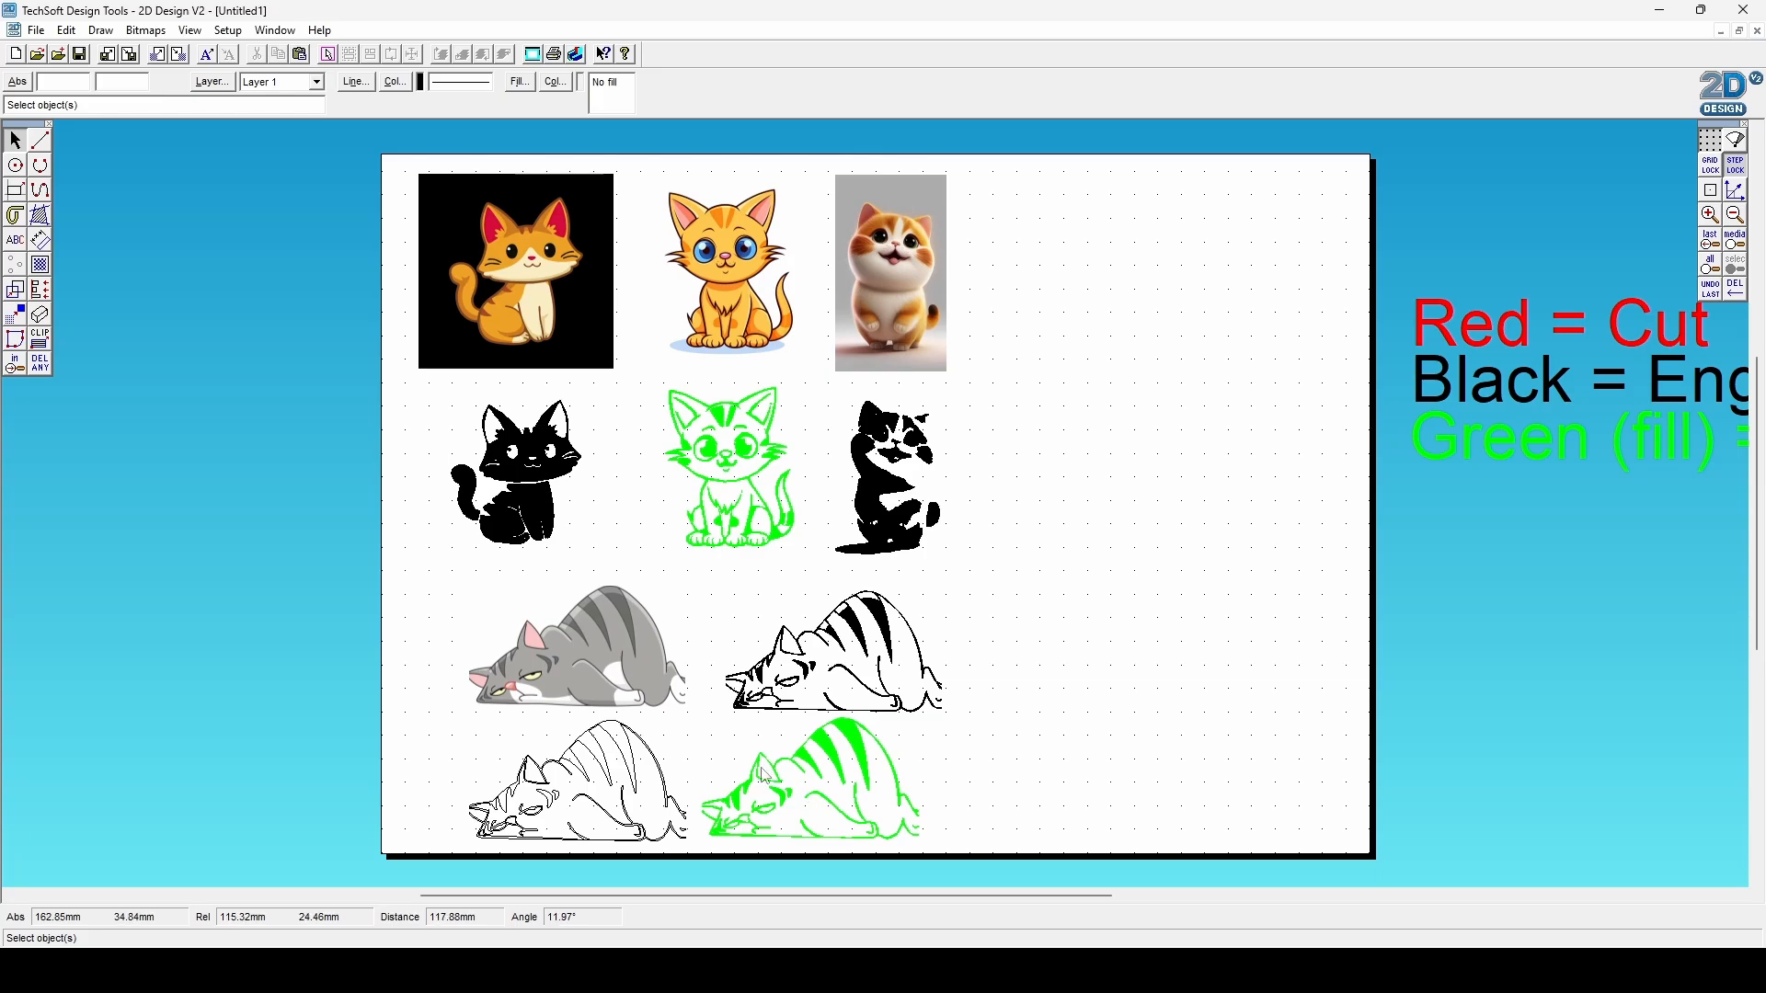
click(148, 30)
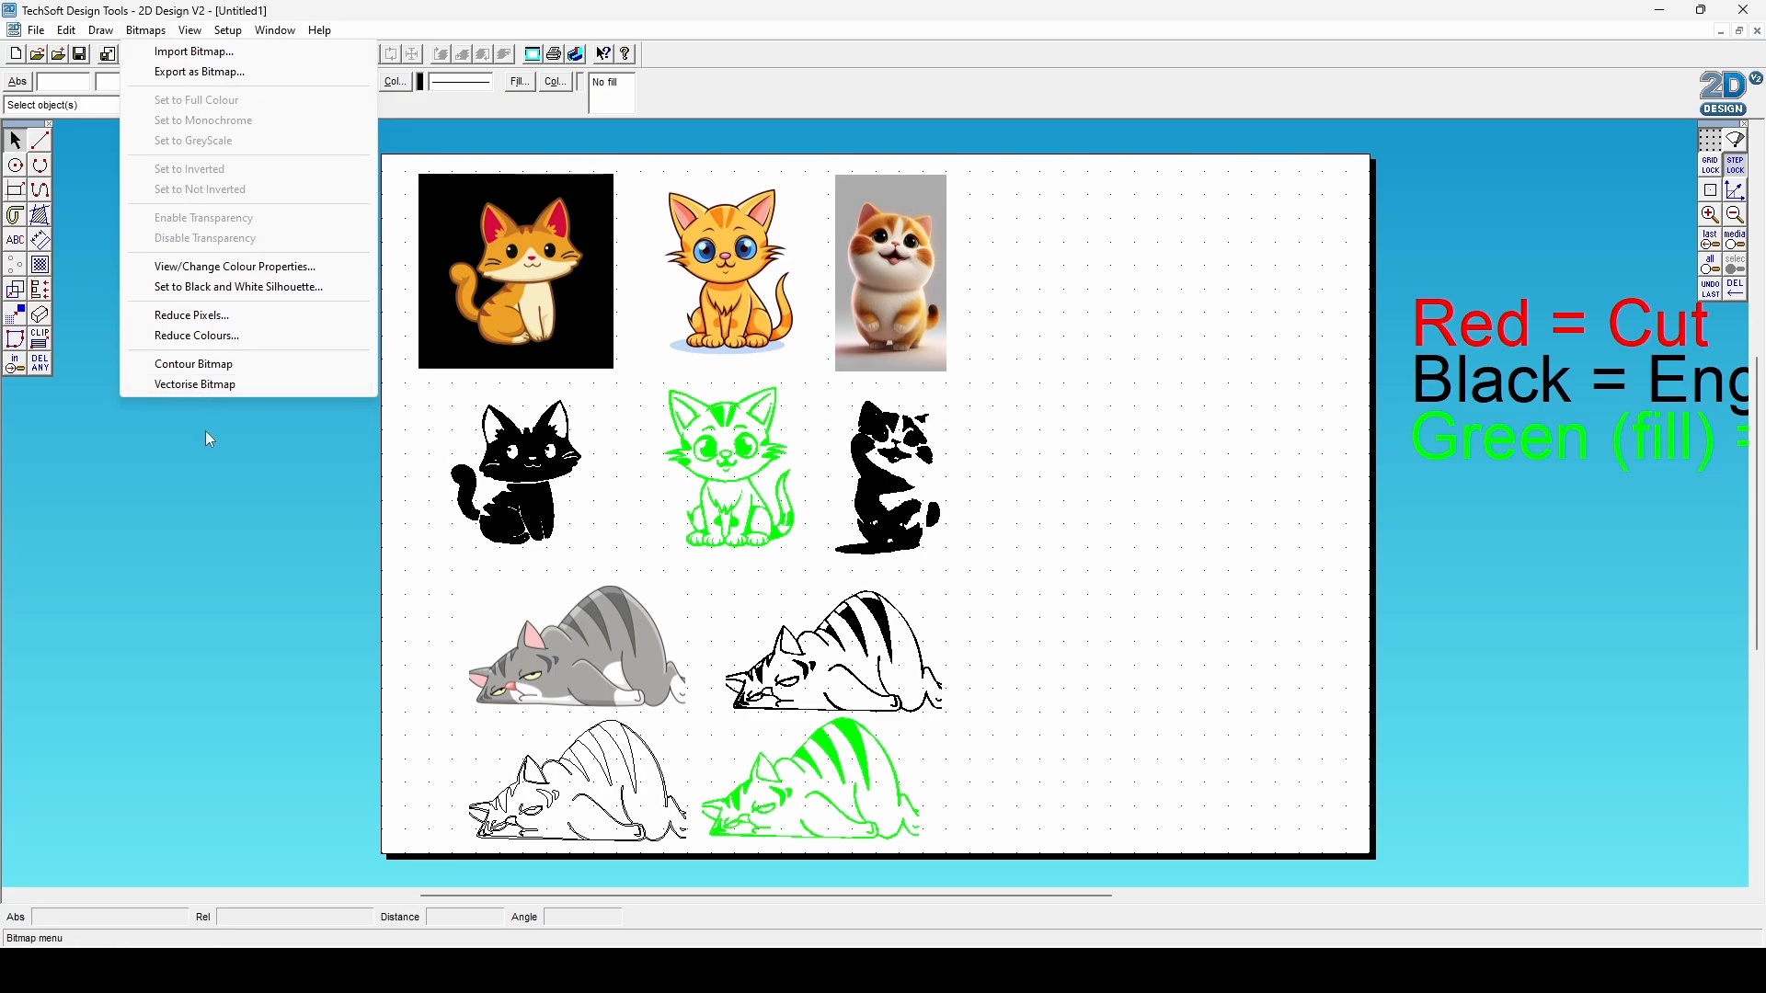
click(204, 386)
click(40, 217)
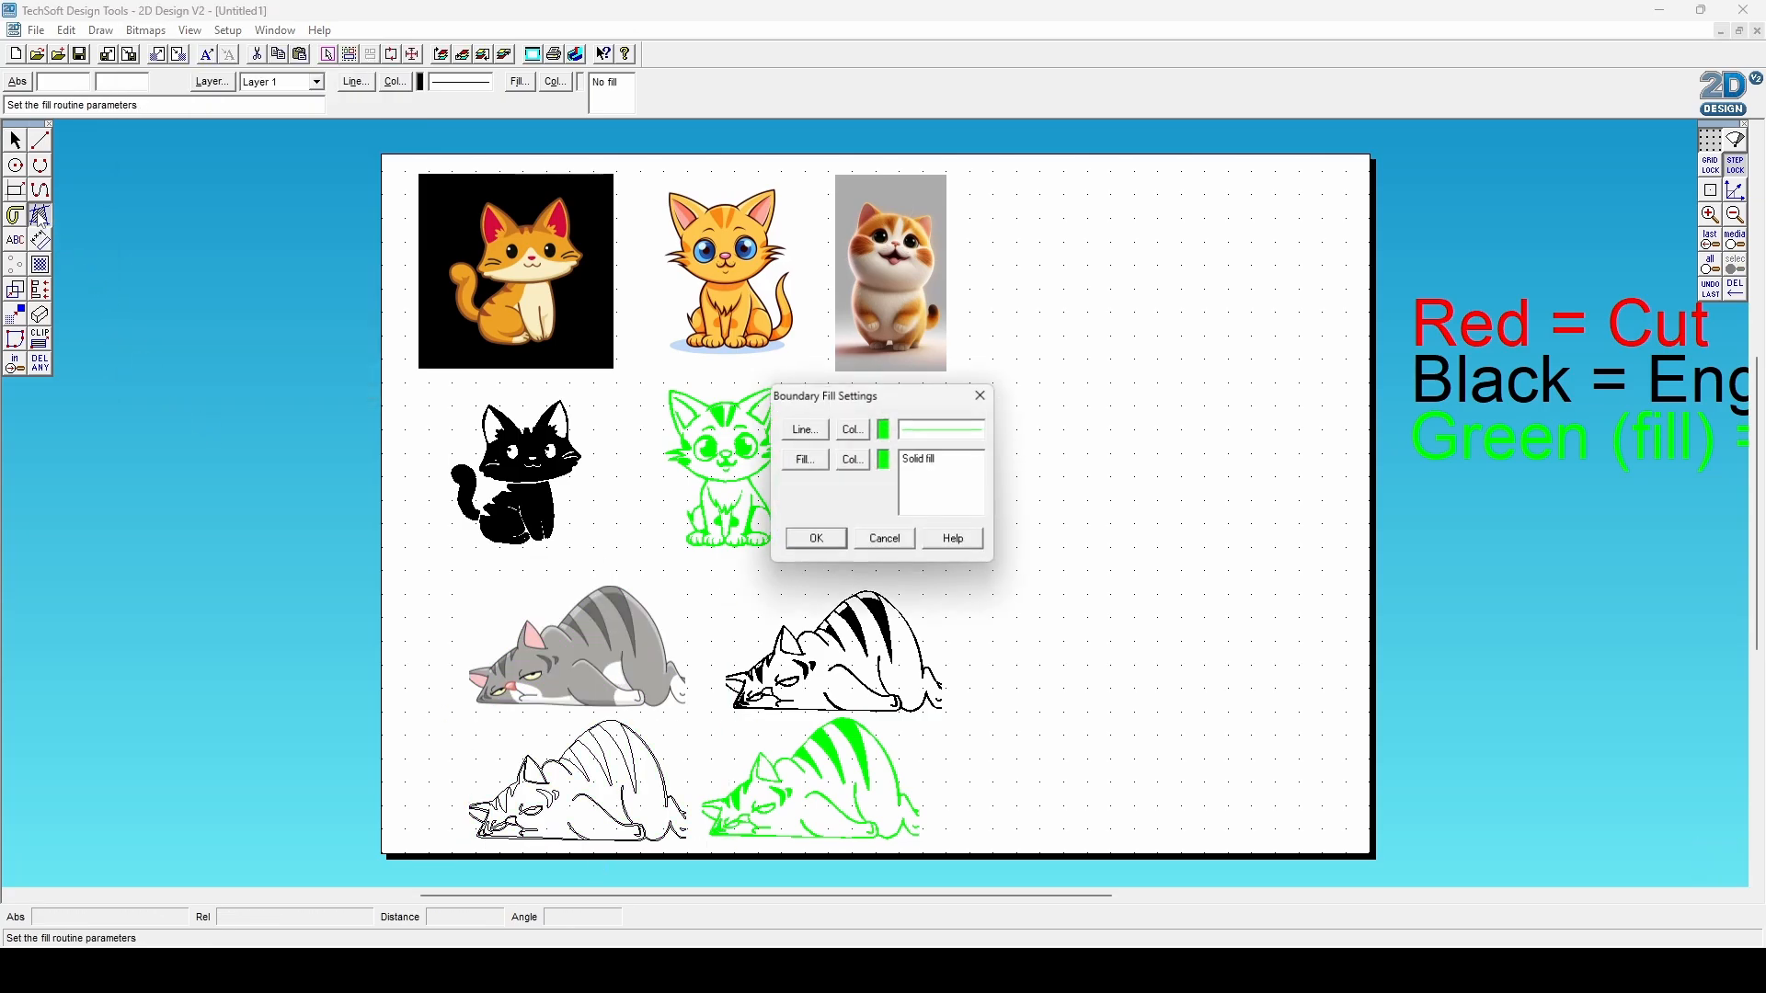
click(869, 539)
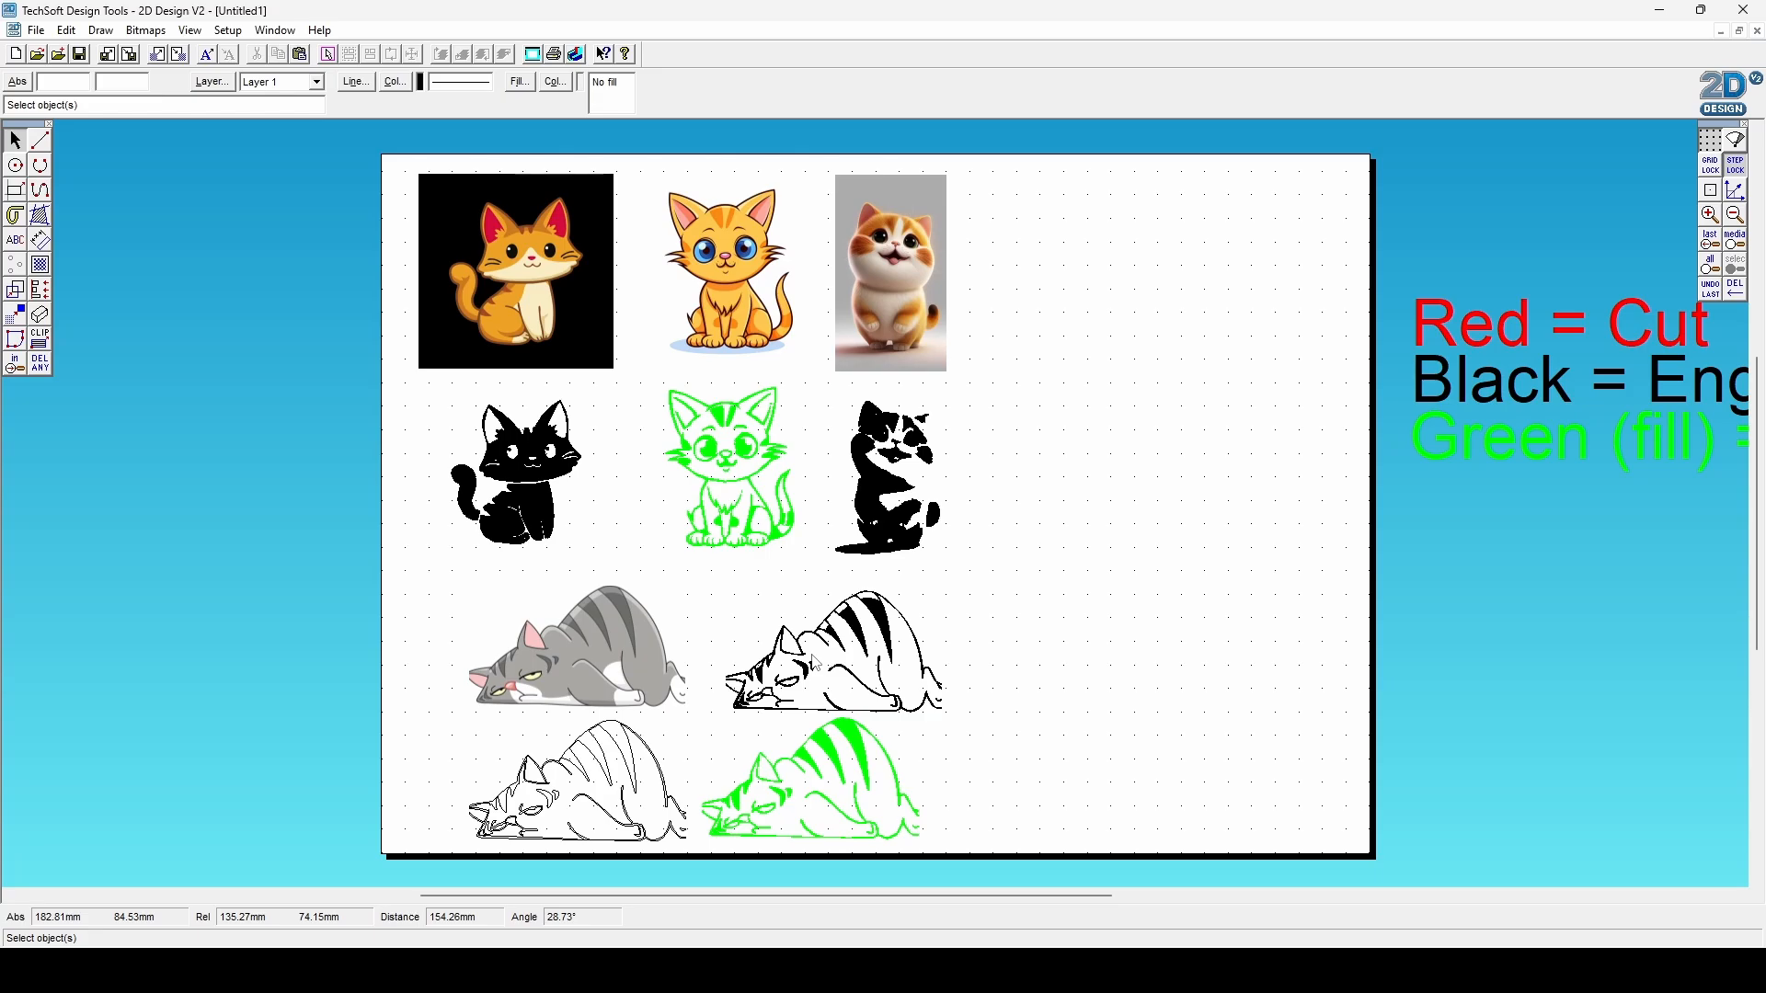
Select the lying cat's original image, black version, outline and green version in turn to review the stages.
click(592, 640)
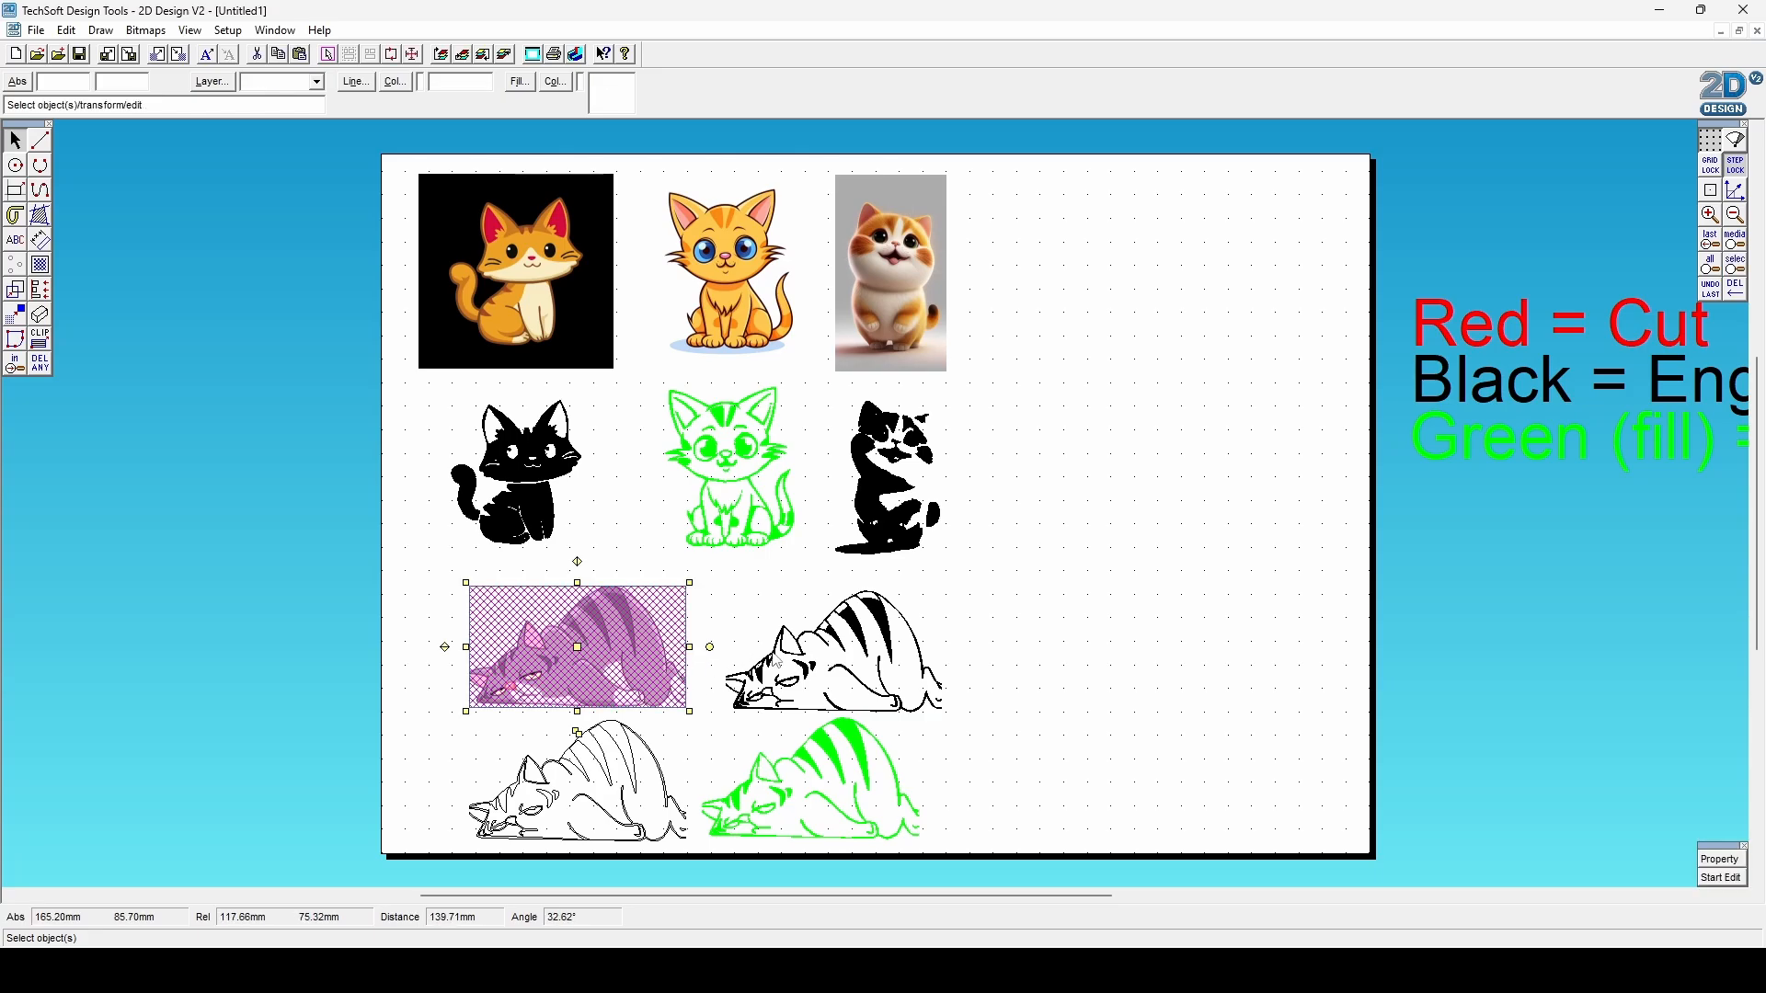
click(833, 655)
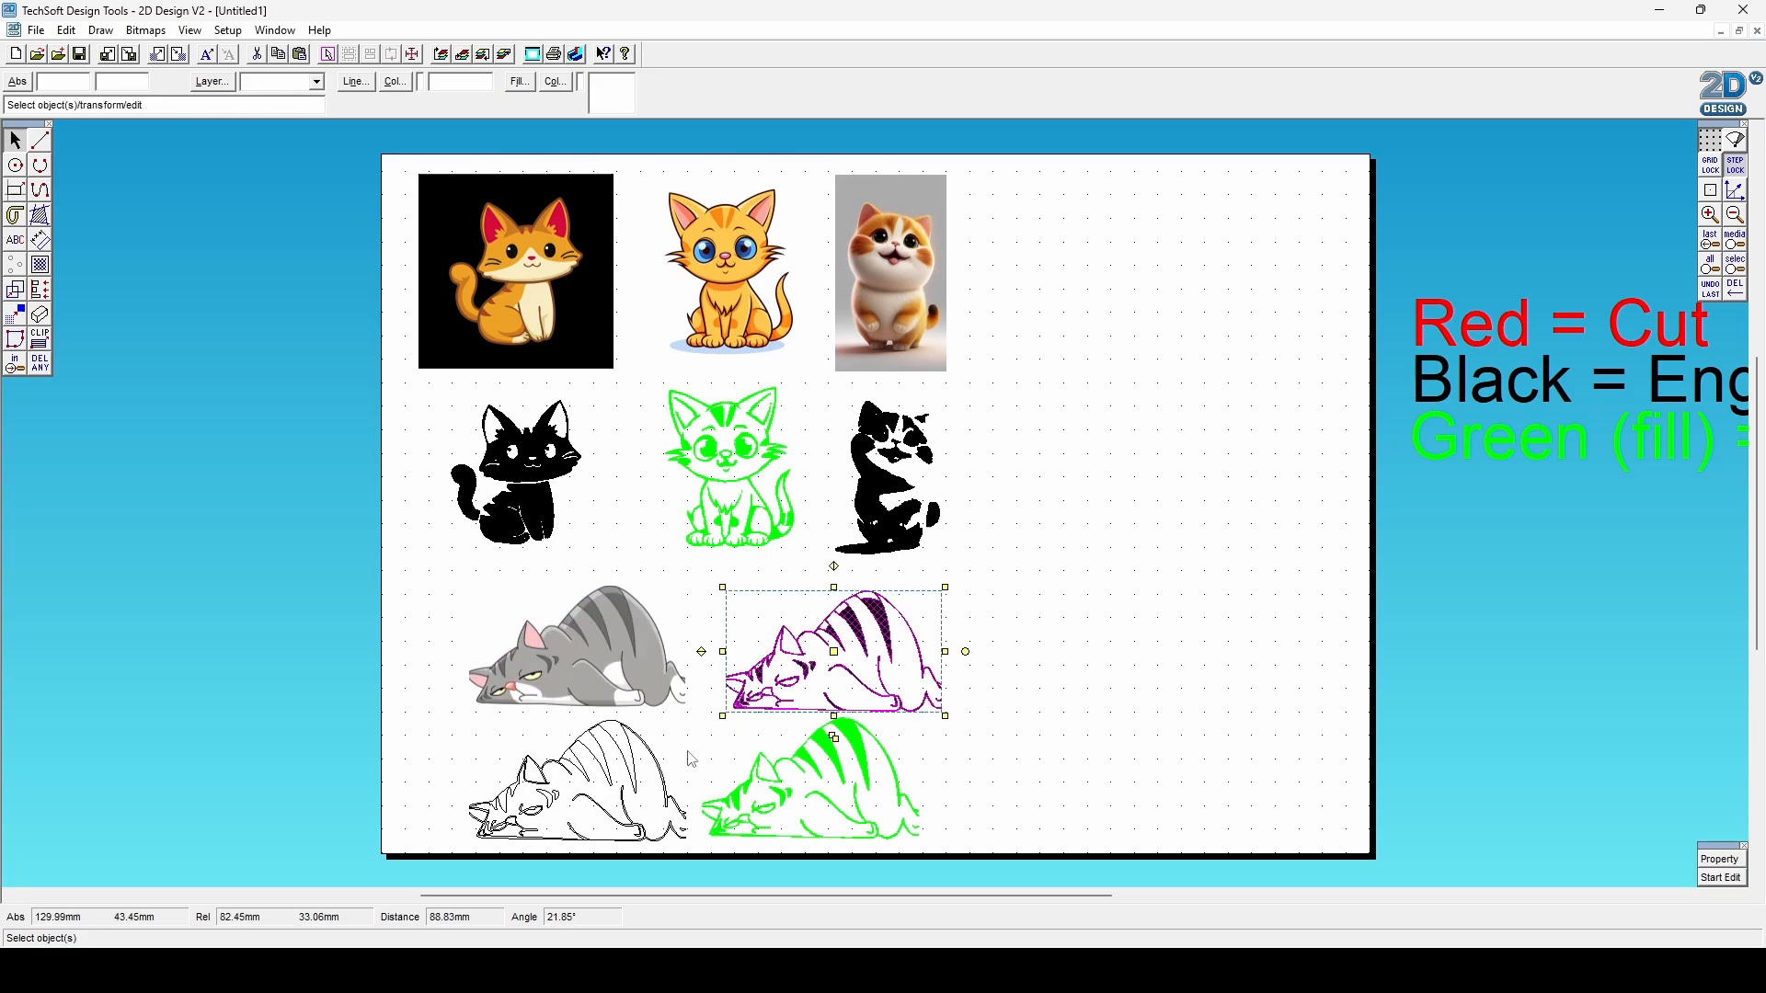
click(579, 788)
click(813, 789)
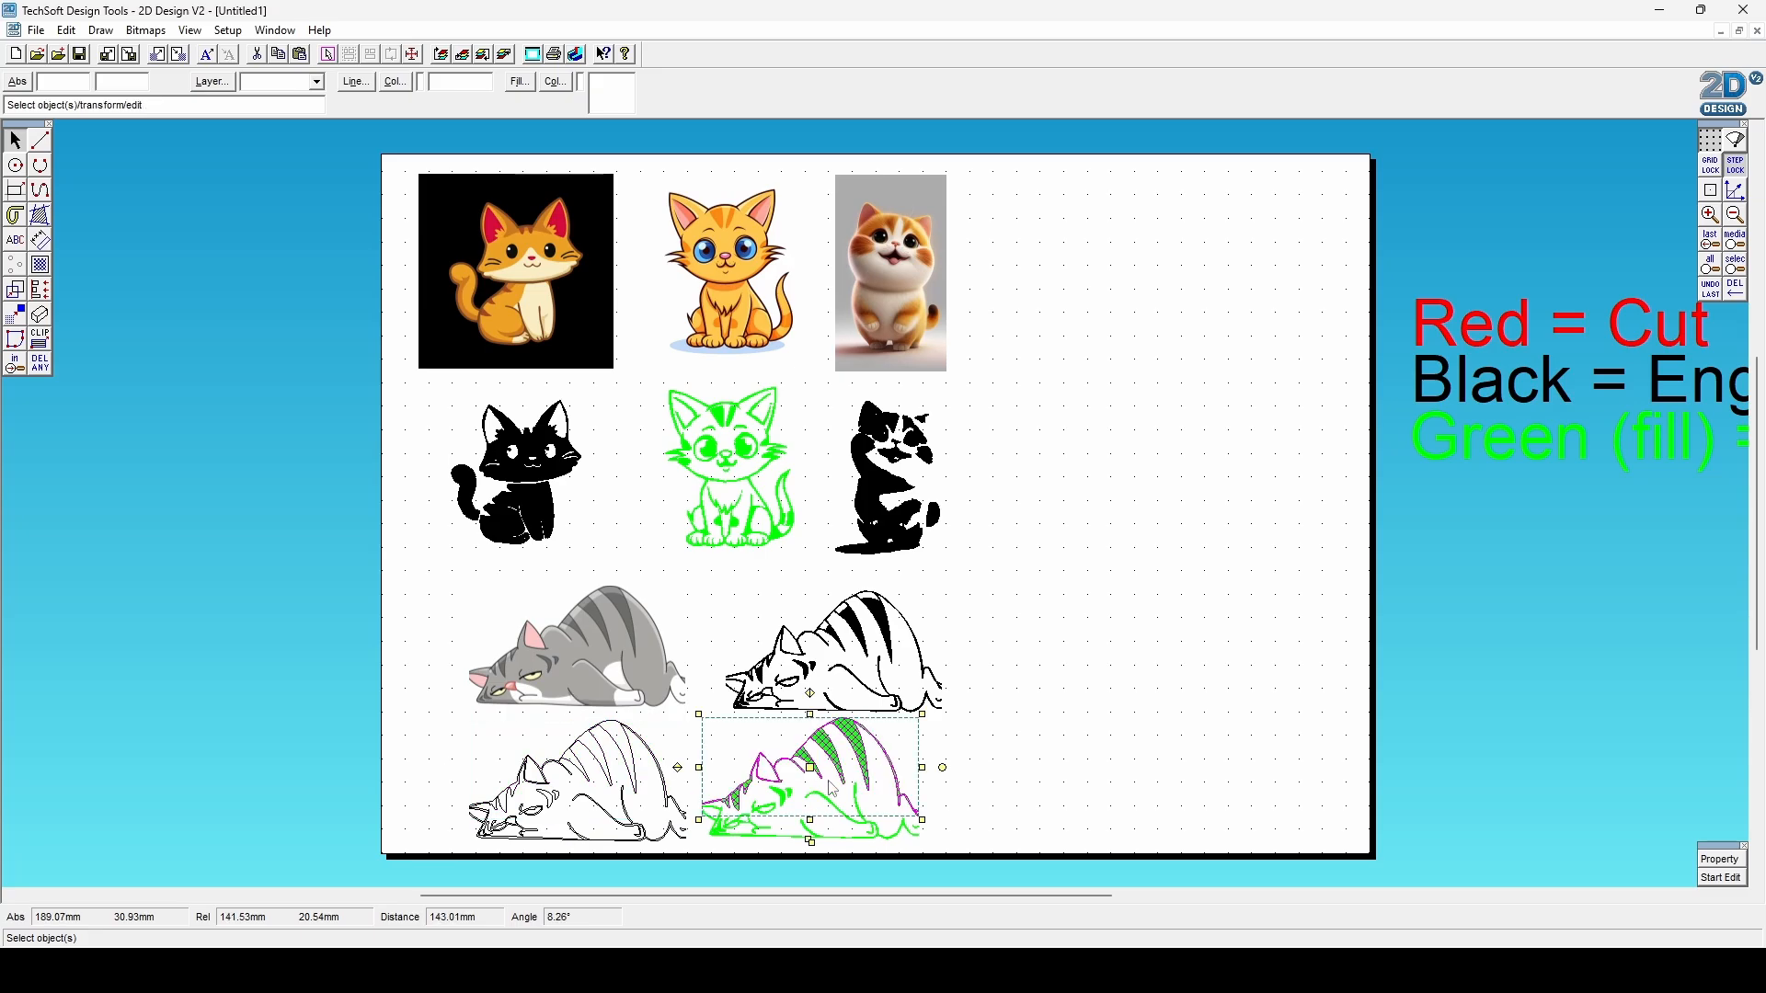
click(998, 787)
Group all the parts of the green lying cat into one object and reselect it to check the grouping.
drag(938, 853, 698, 713)
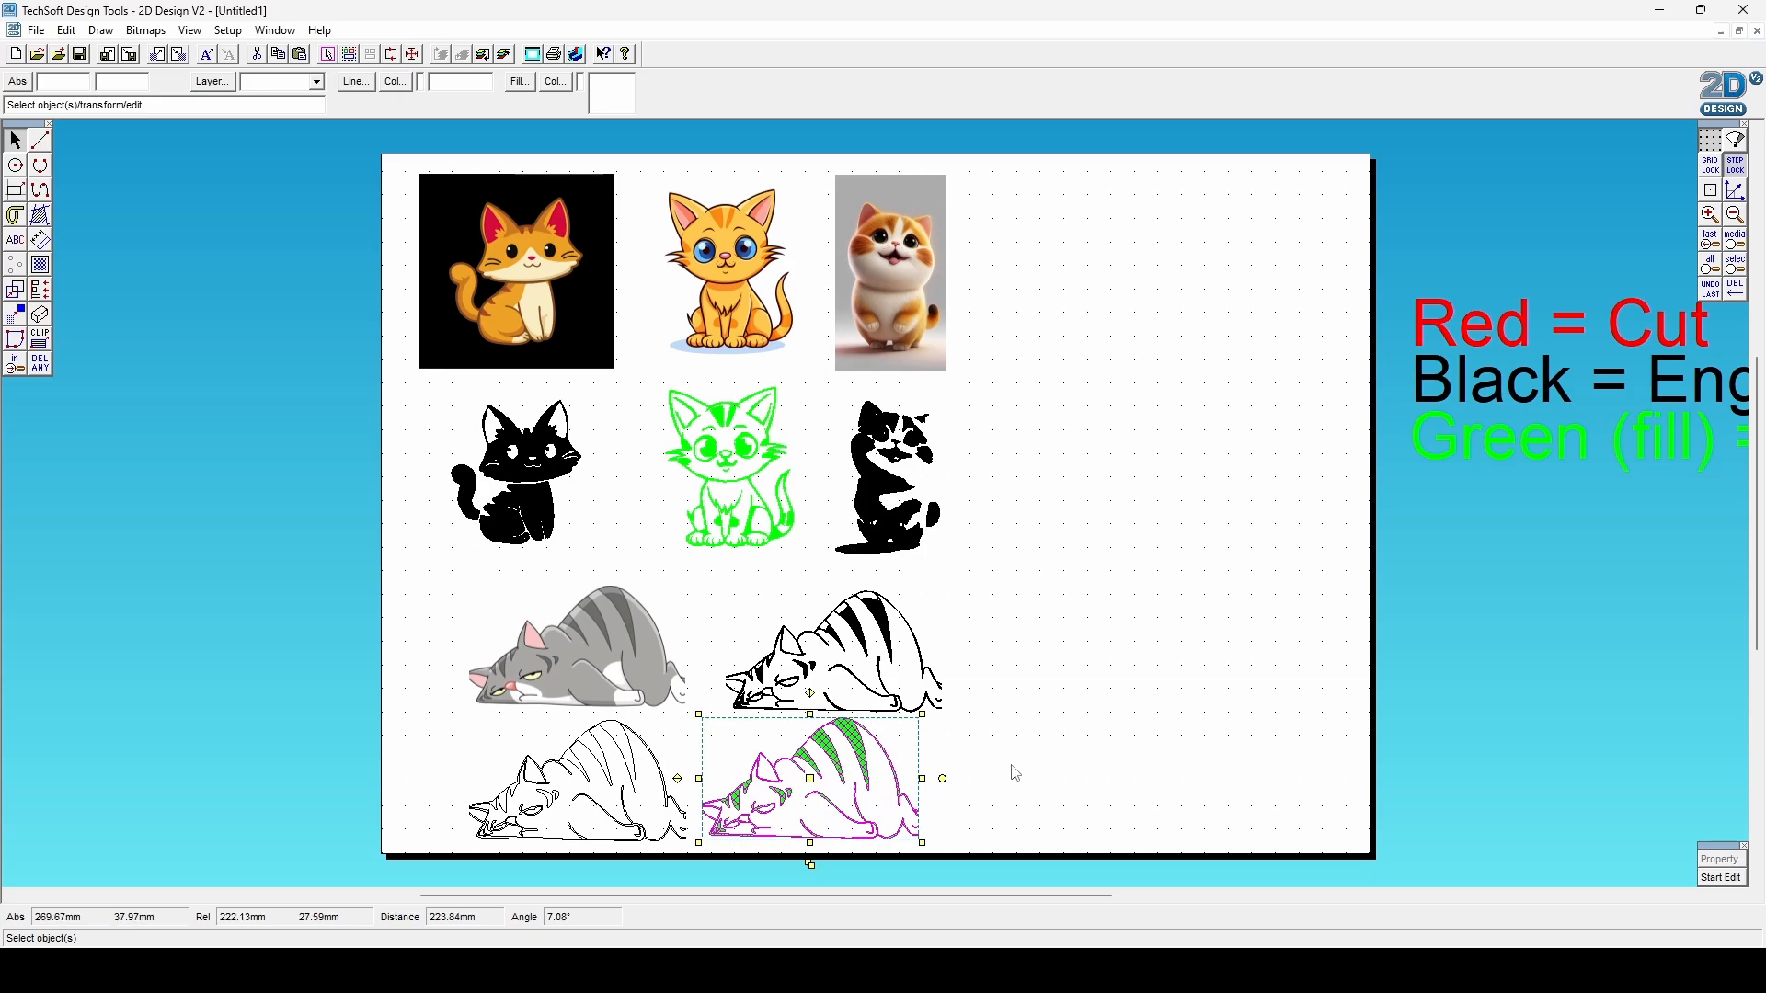
click(350, 55)
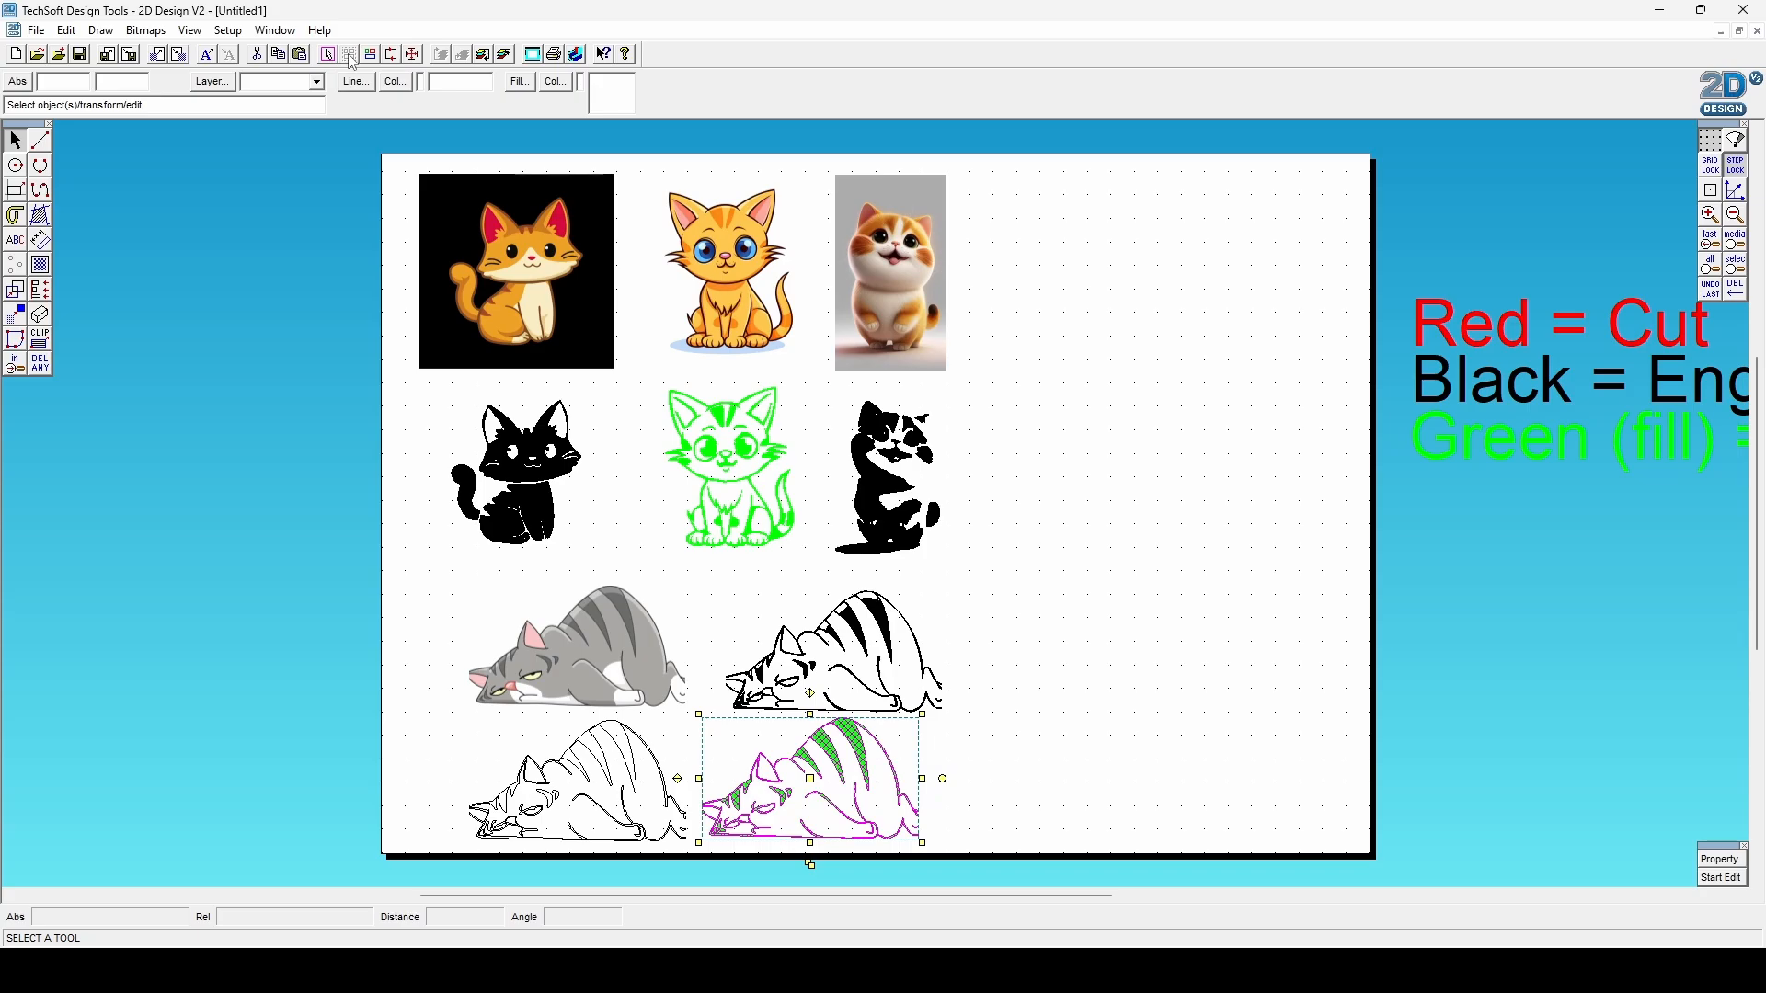
click(991, 770)
click(865, 766)
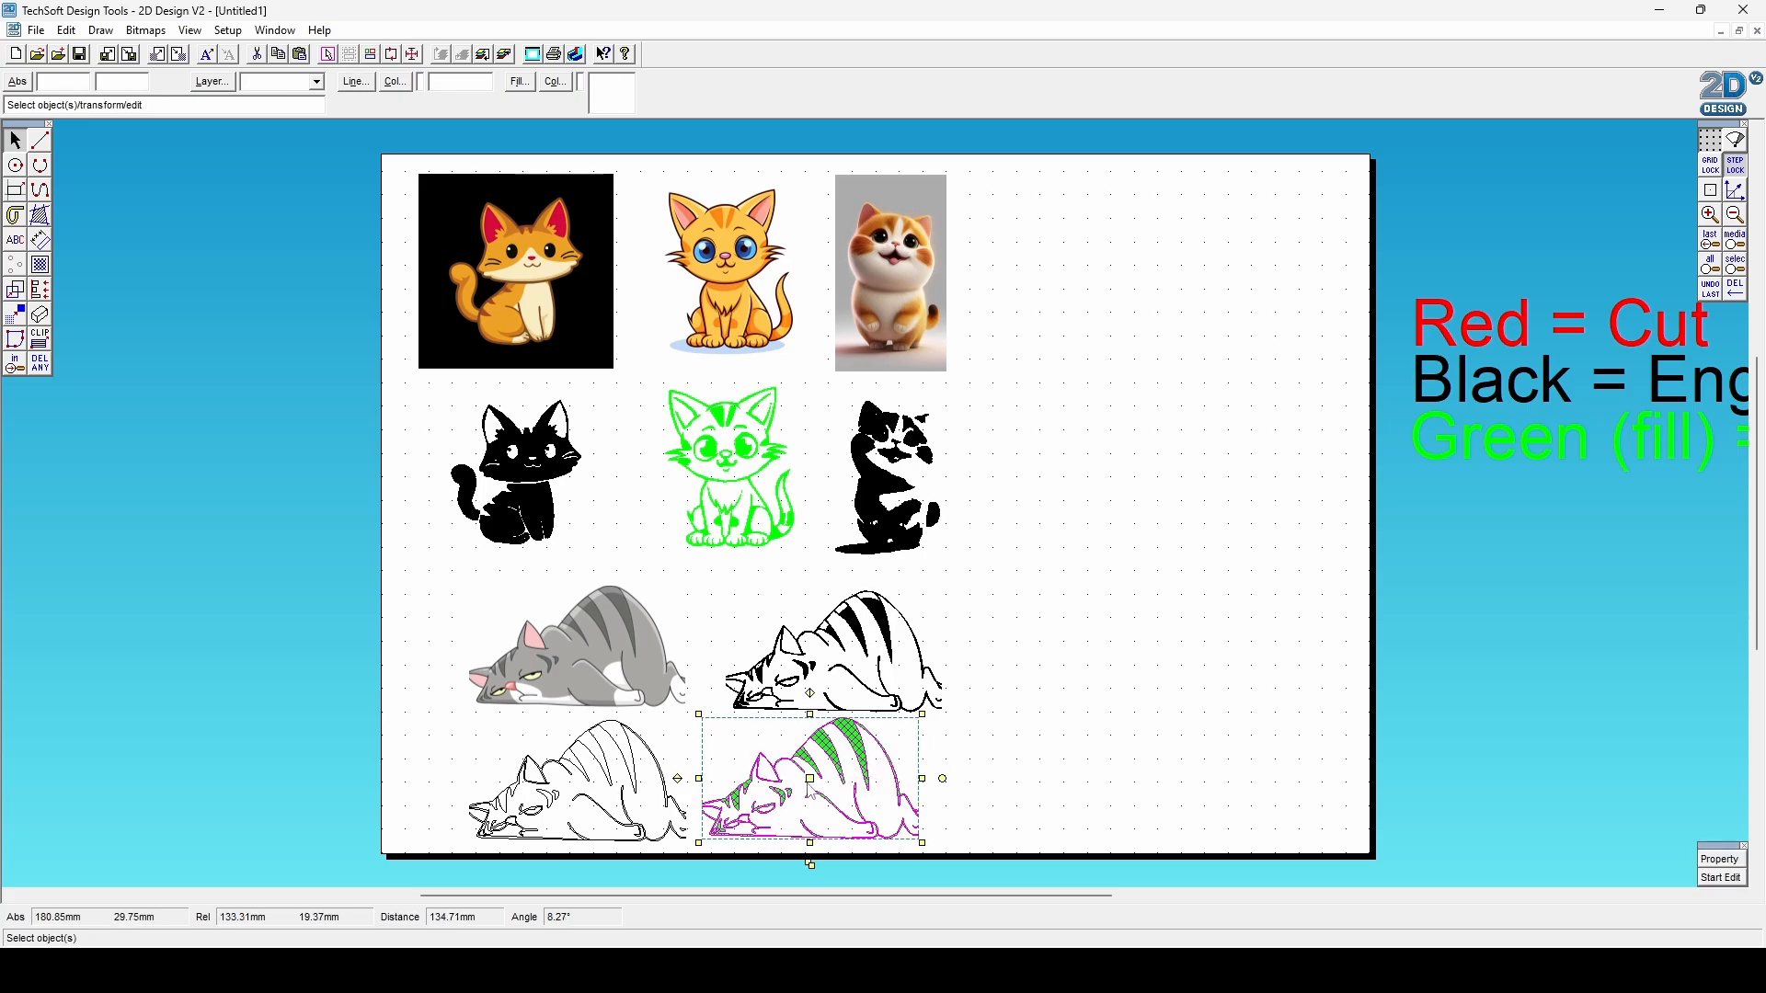
Move the grouped green lying cat slightly sideways so it sits directly beneath the black lying cat.
mouse_move(809, 782)
mouse_down()
mouse_move(1143, 738)
mouse_move(828, 804)
mouse_move(836, 785)
mouse_up()
click(913, 821)
click(1157, 722)
click(1019, 782)
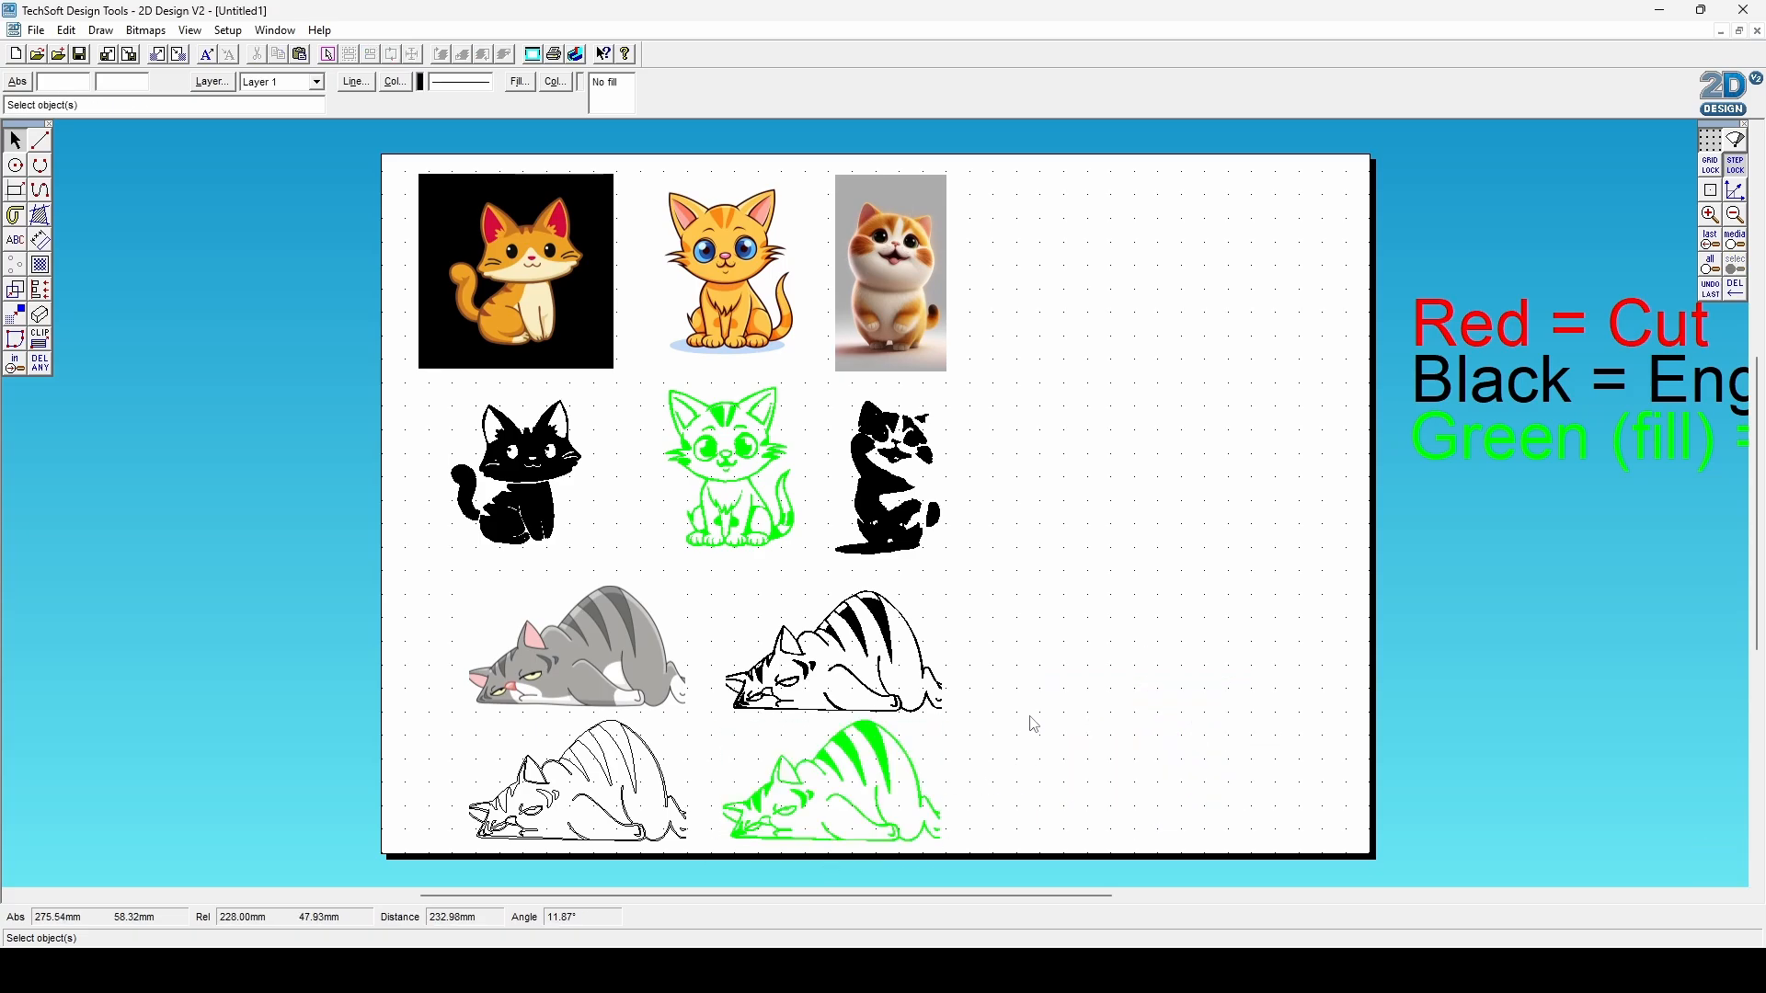